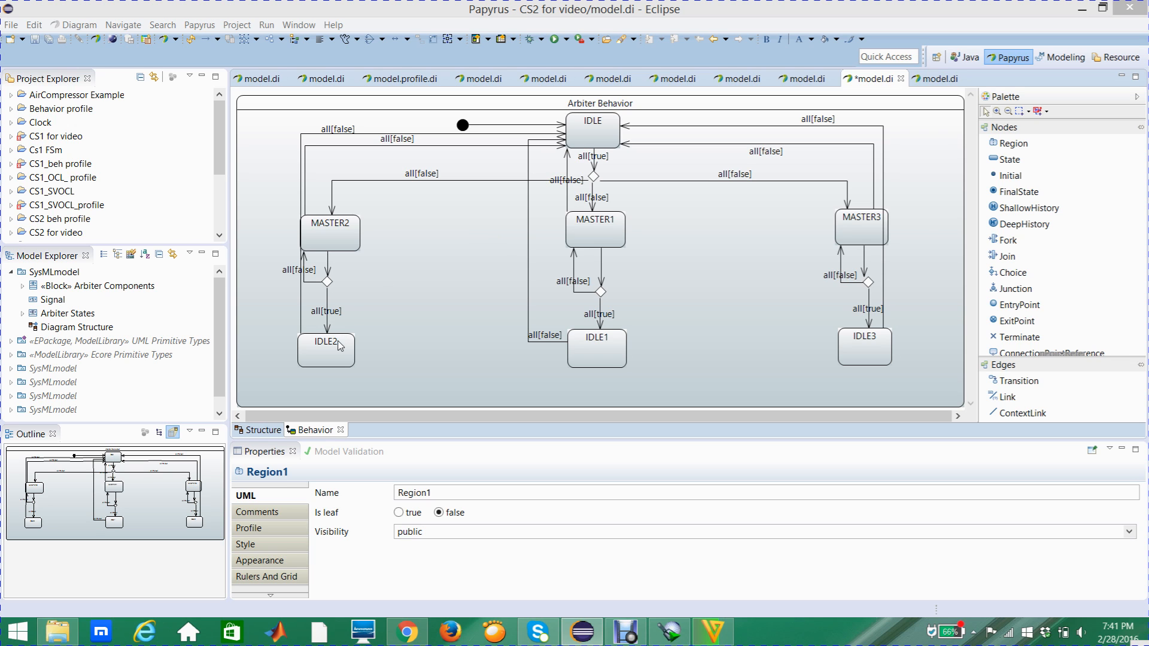
mouse_move(339, 346)
mouse_move(606, 358)
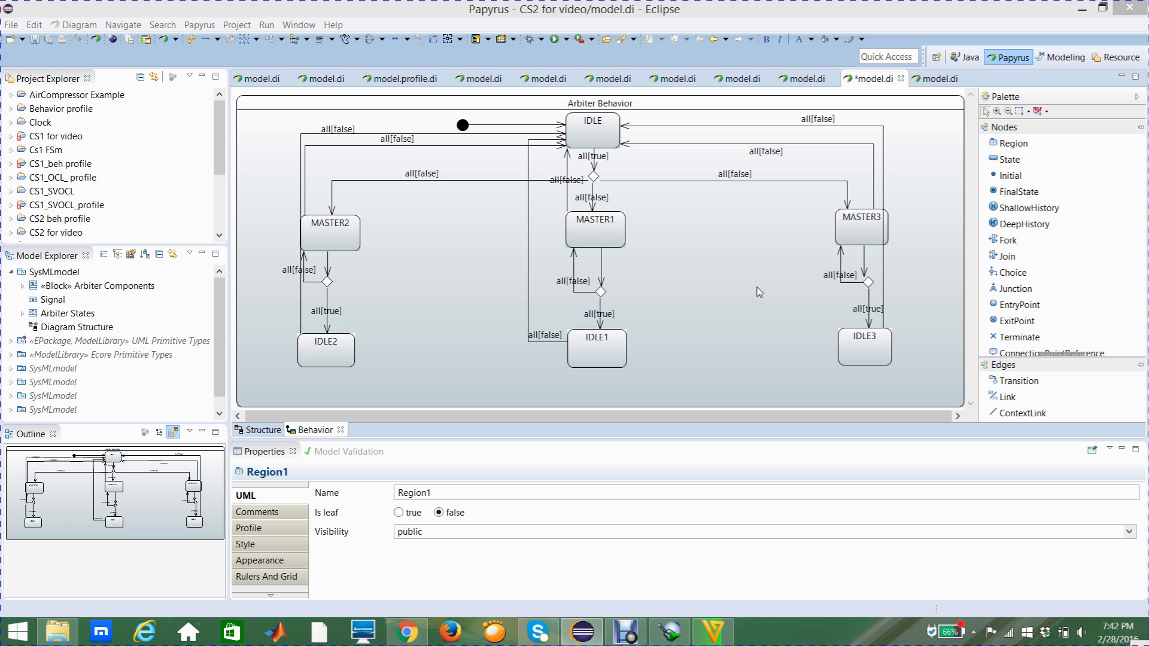
click(859, 346)
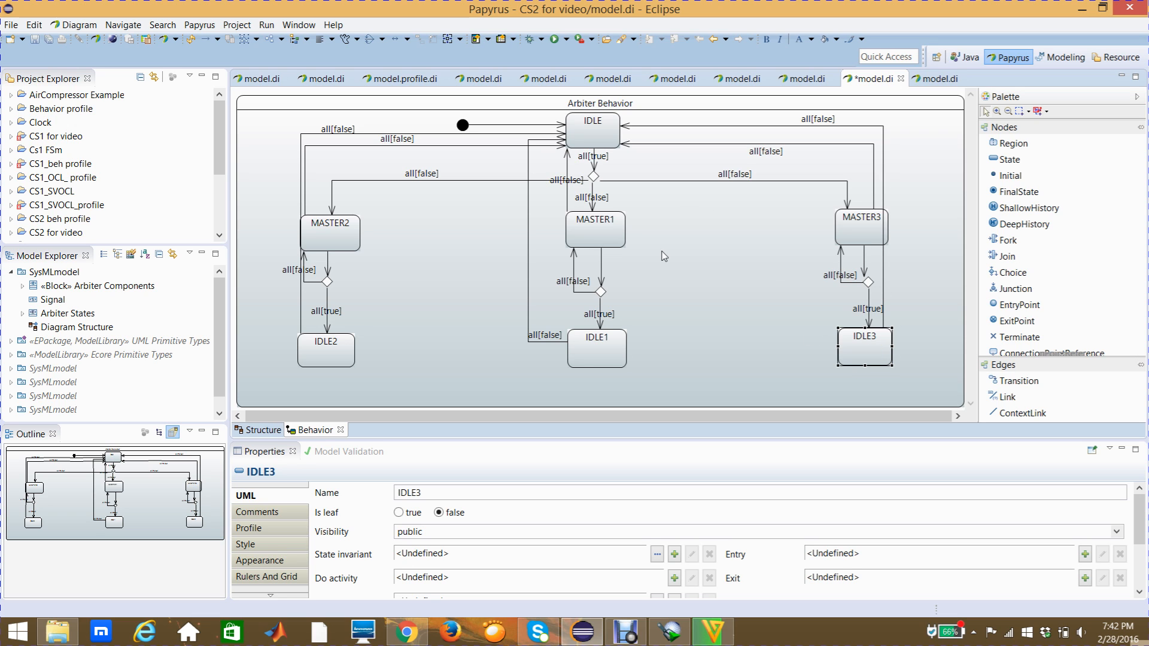
mouse_move(666, 256)
mouse_move(603, 242)
mouse_move(349, 349)
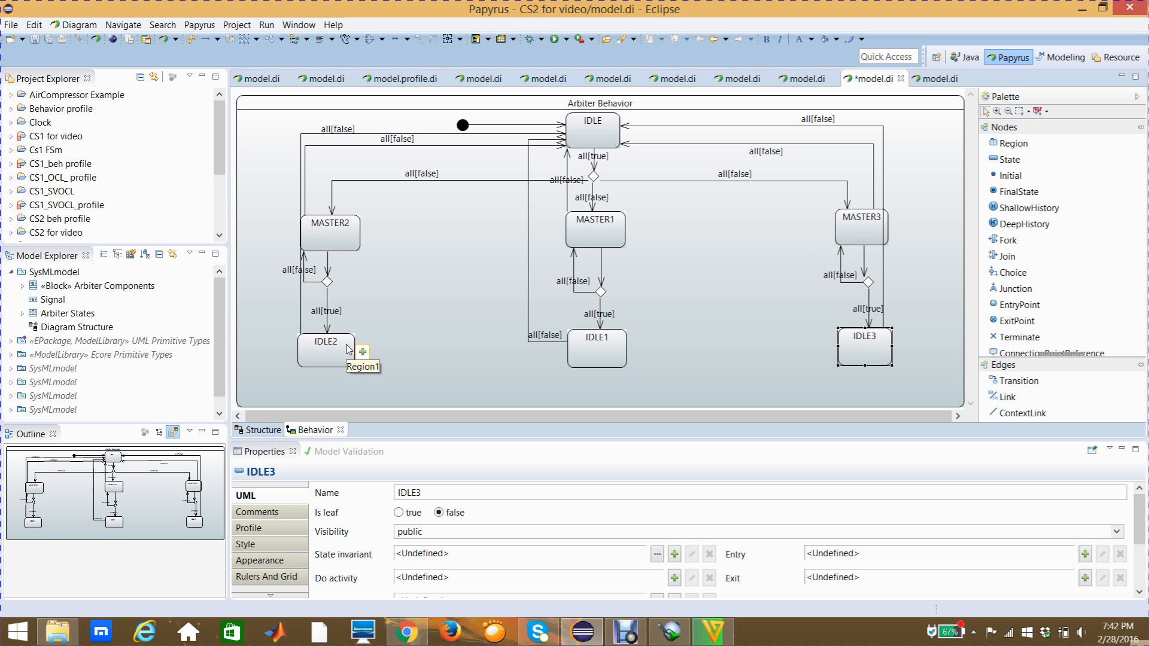
click(348, 349)
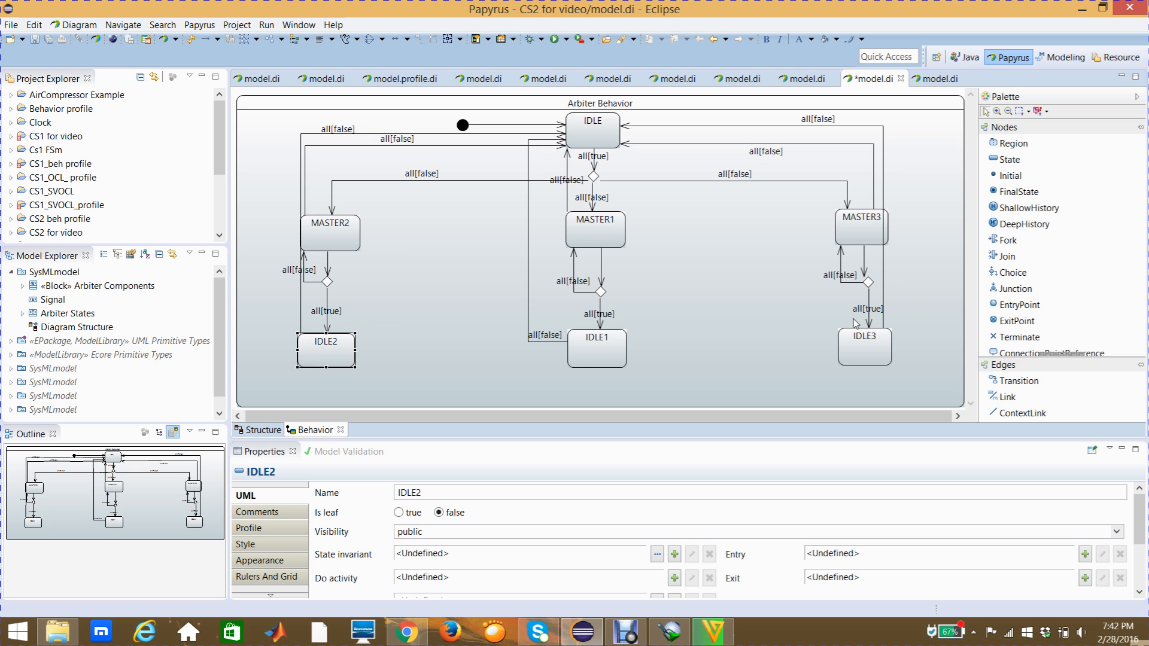
- Add a Choice node just to the right of the IDLE2 state and clear its name
click(1024, 275)
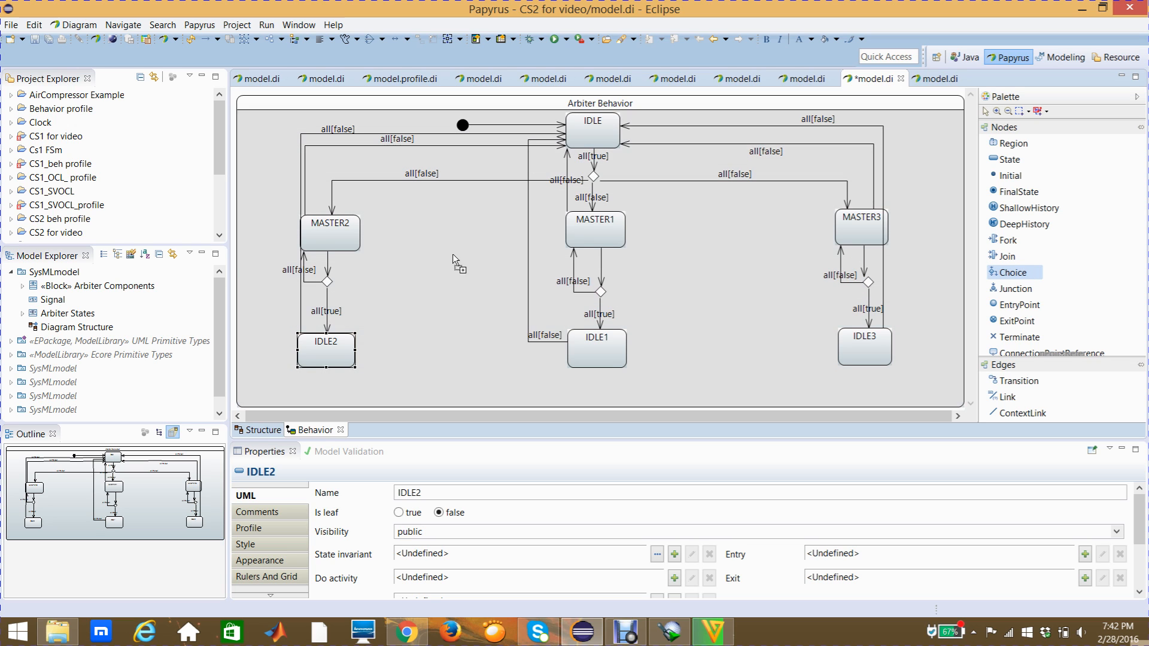
click(405, 343)
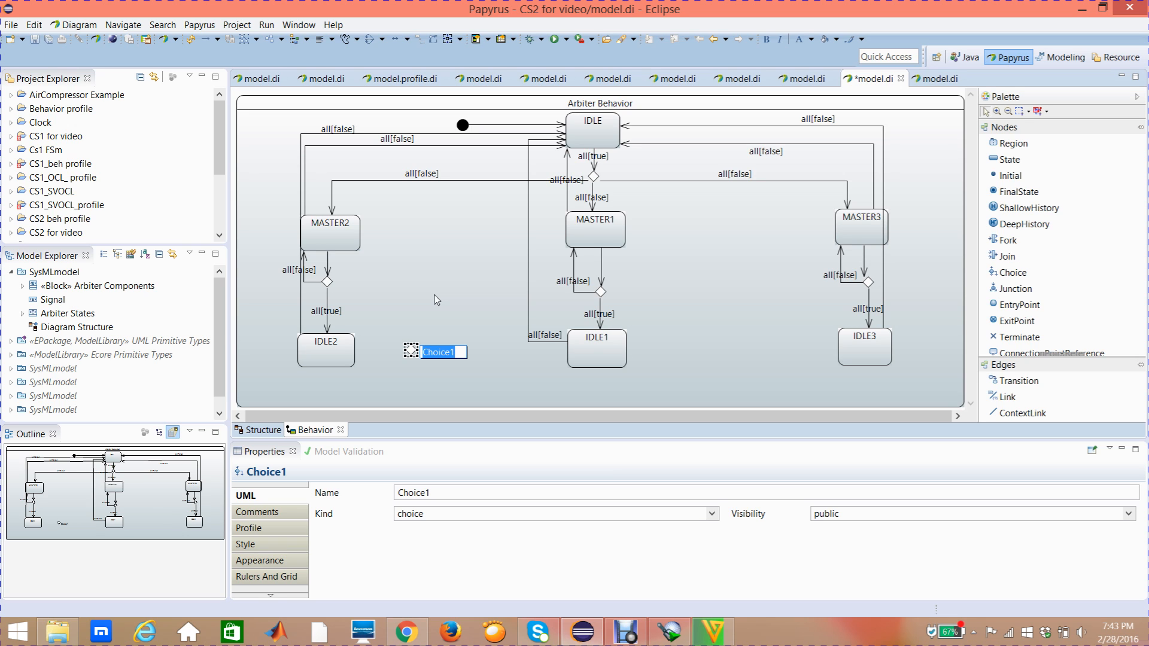
key(BackSpace)
key(Return)
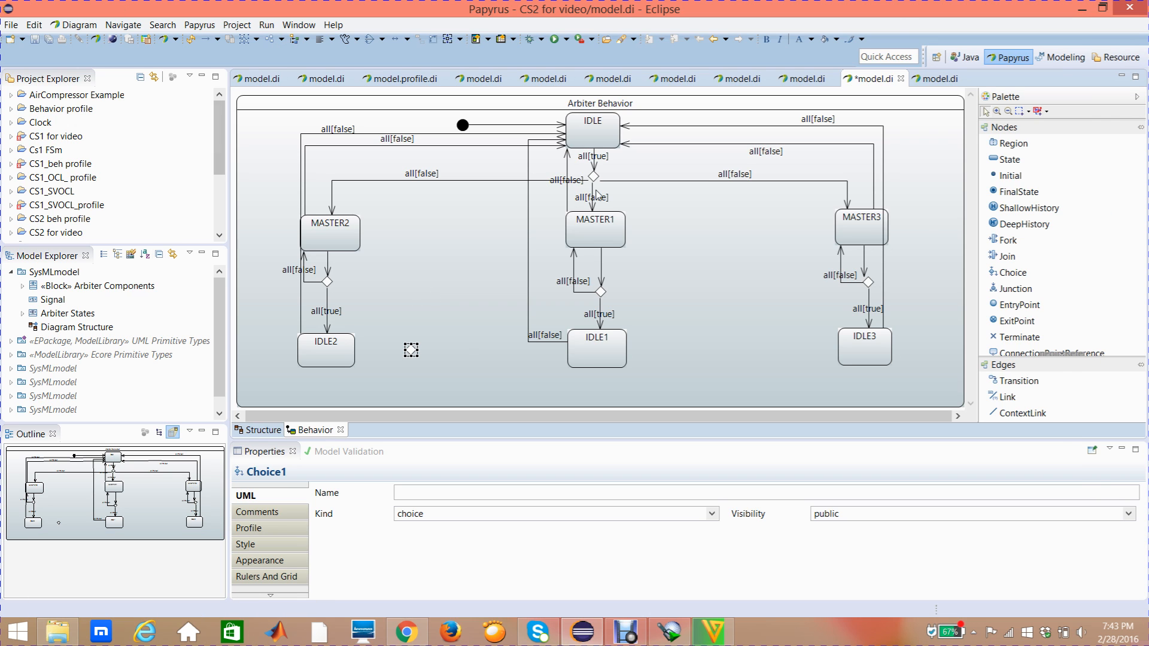
click(406, 356)
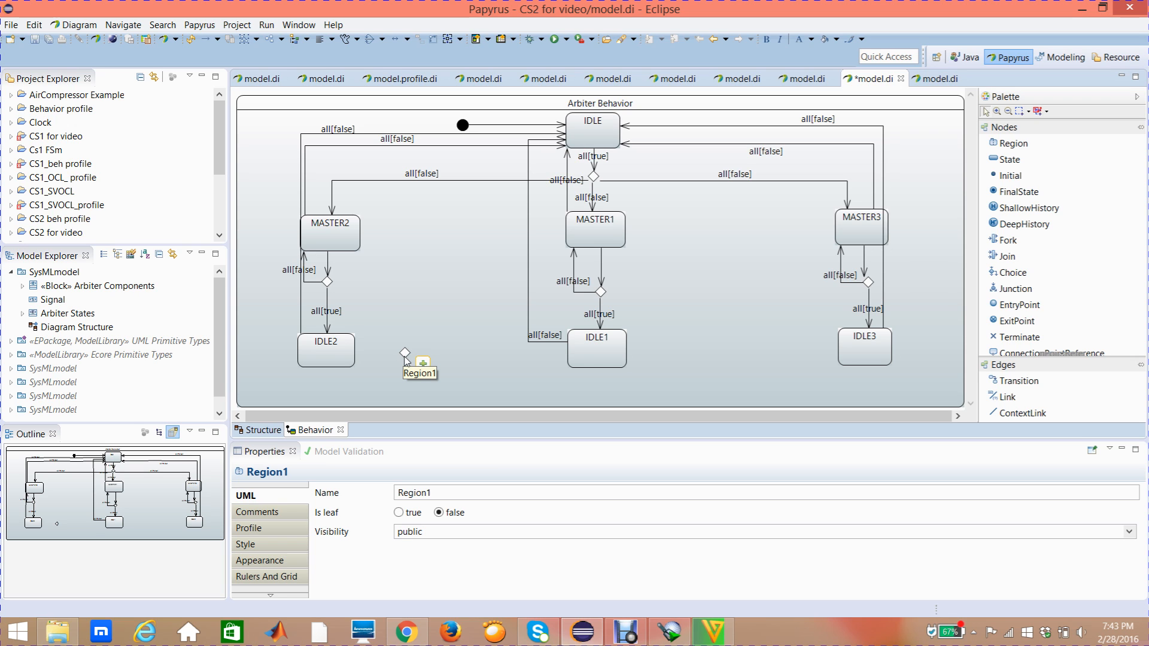
- Draw a Transition from the IDLE2 state to the new choice node beside it
click(1031, 386)
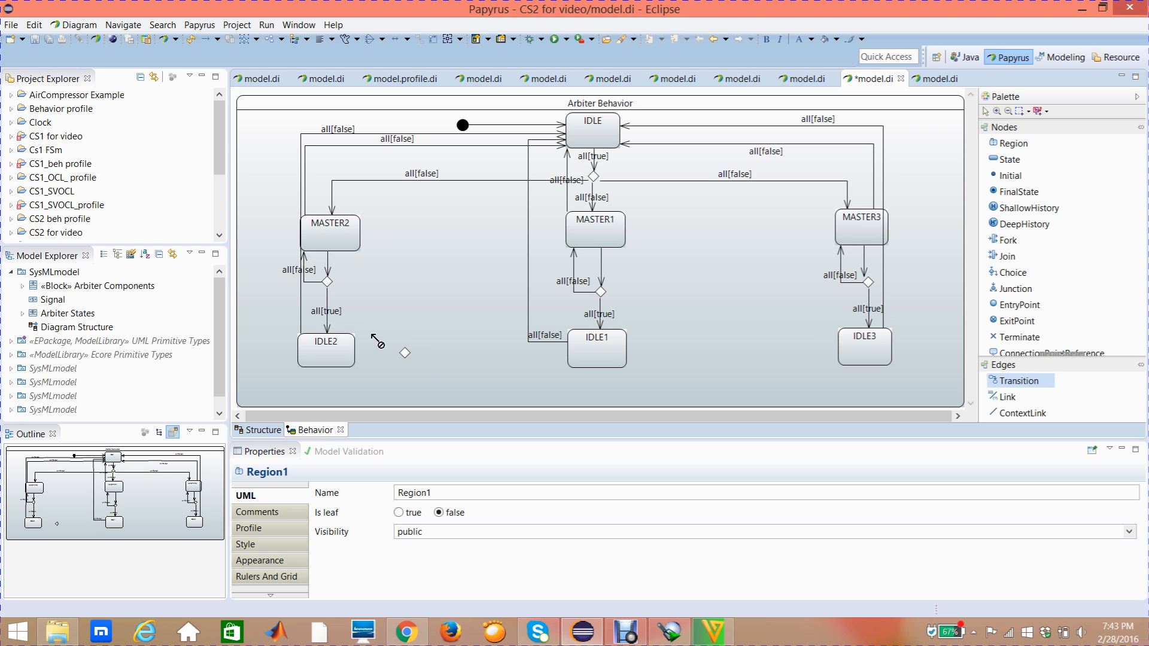
click(344, 353)
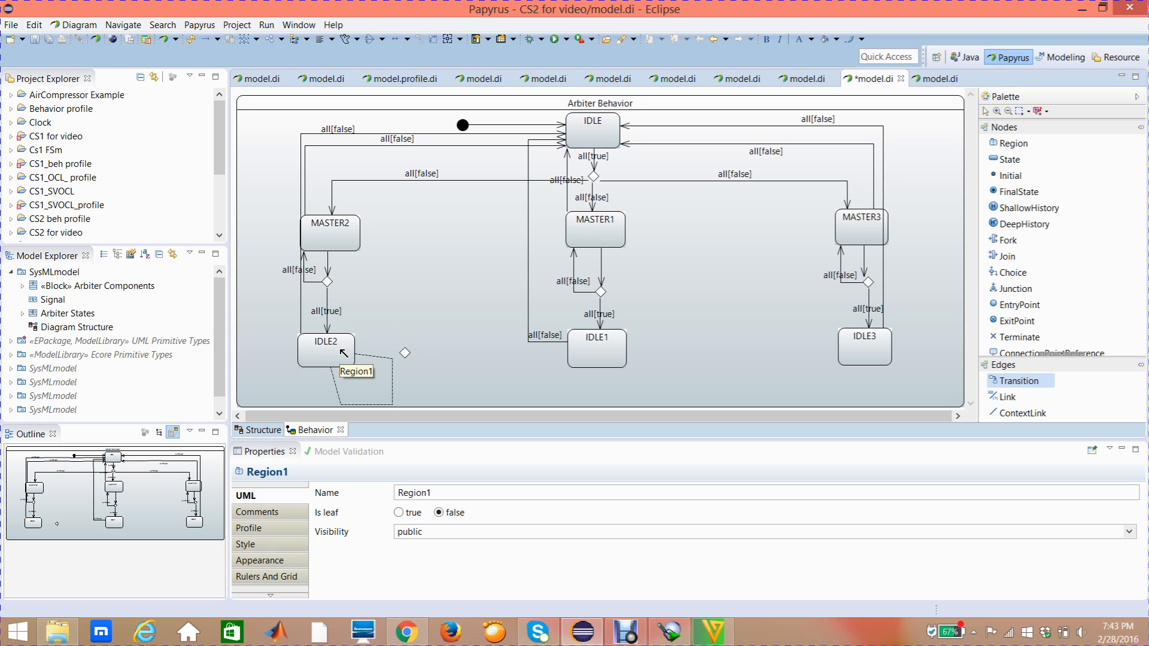
click(406, 353)
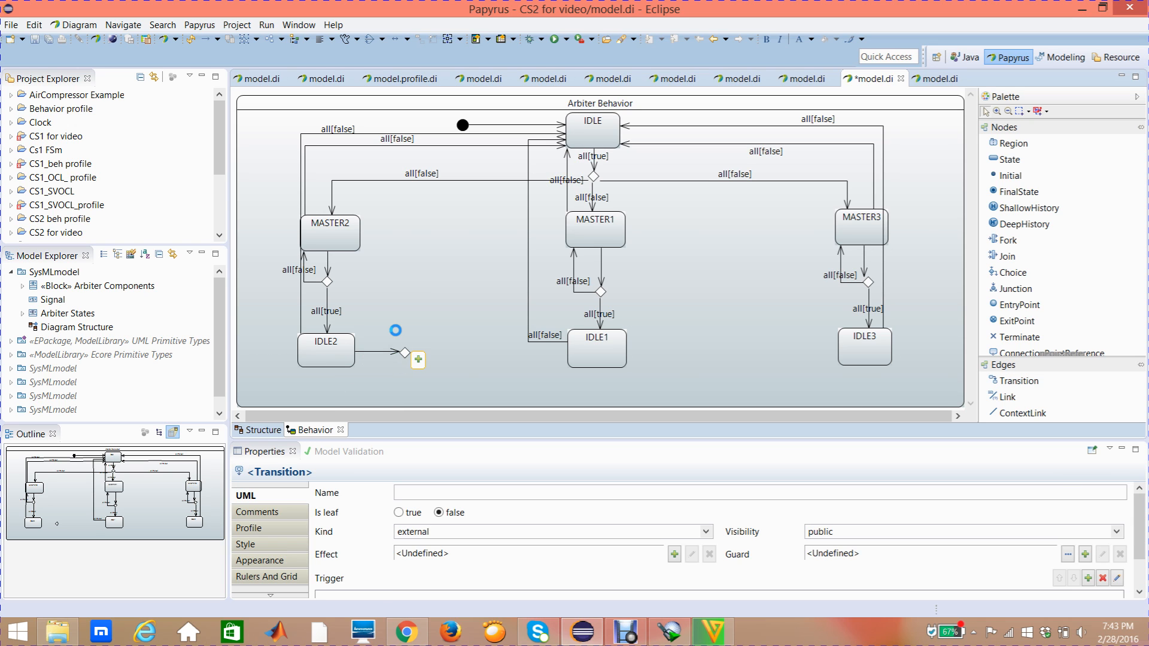
click(395, 330)
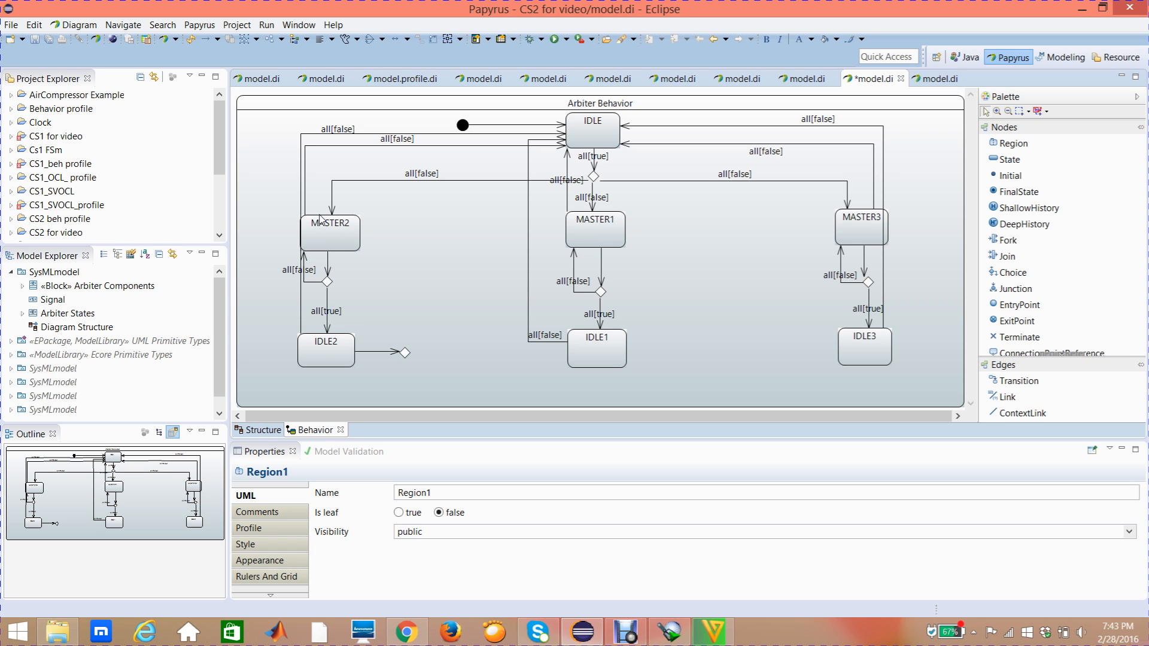
- Draw a Transition from the choice node beside IDLE2 to MASTER2, bending it at a right angle level with MASTER2
mouse_move(438, 214)
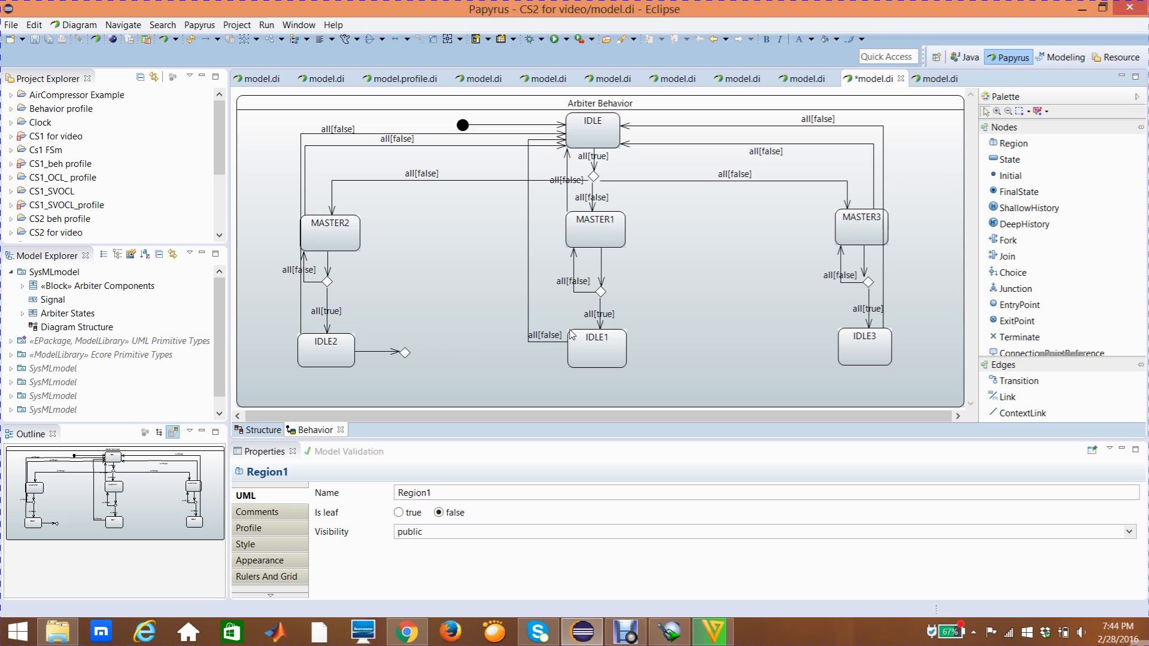
click(1013, 273)
click(1016, 382)
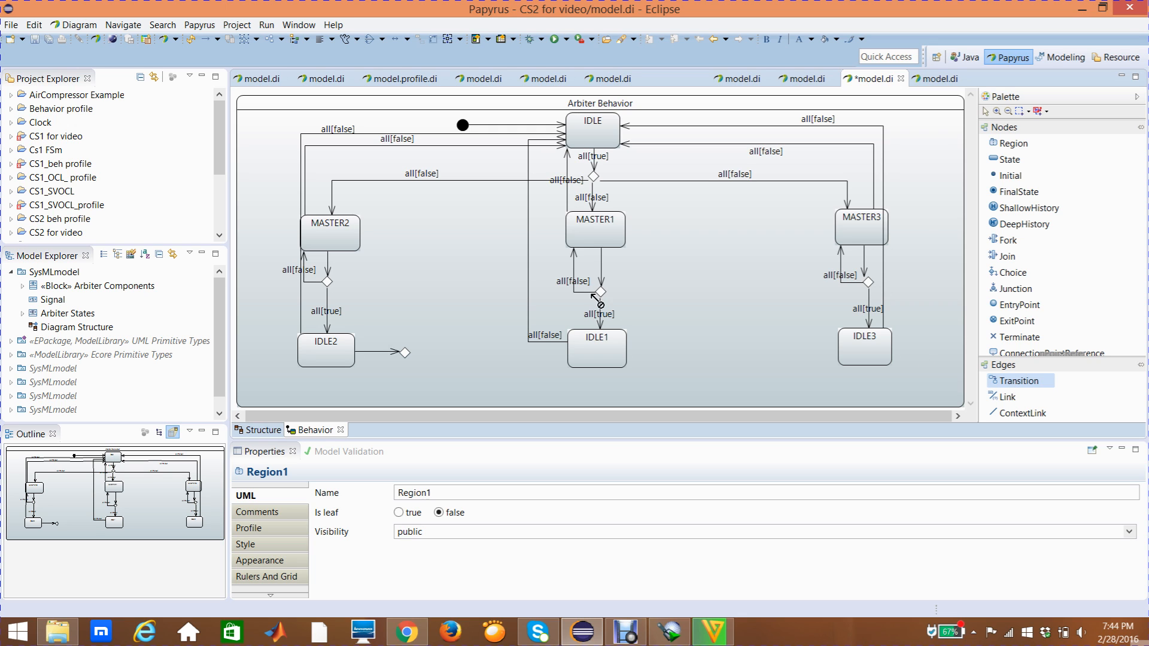
click(407, 353)
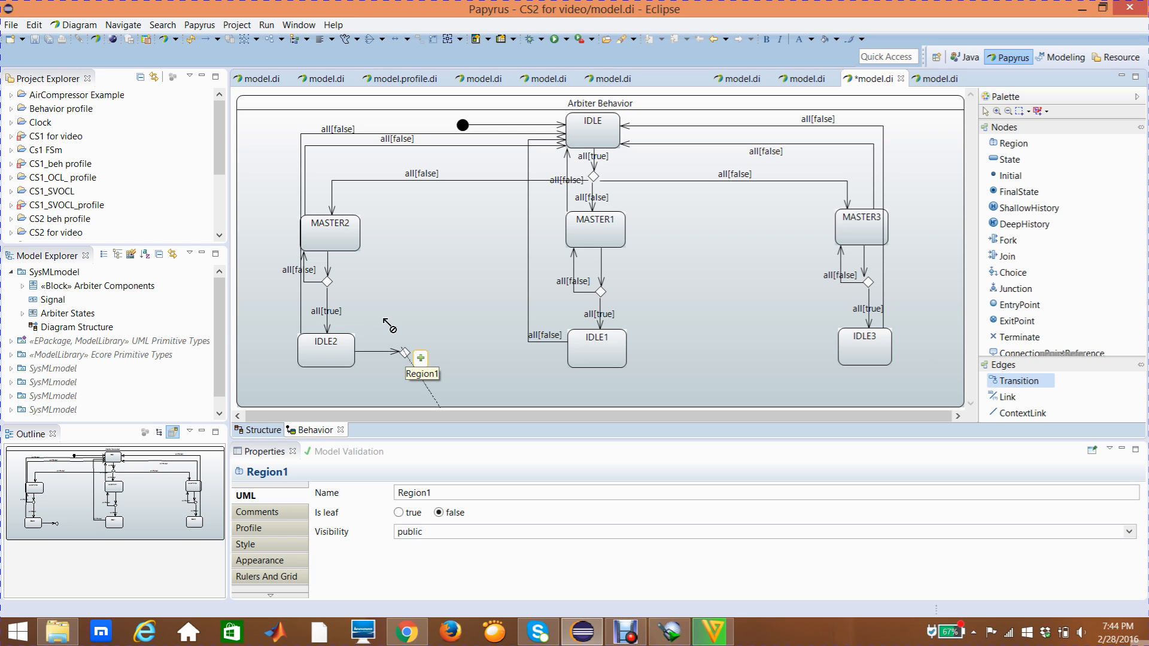
click(361, 235)
drag(375, 279, 405, 236)
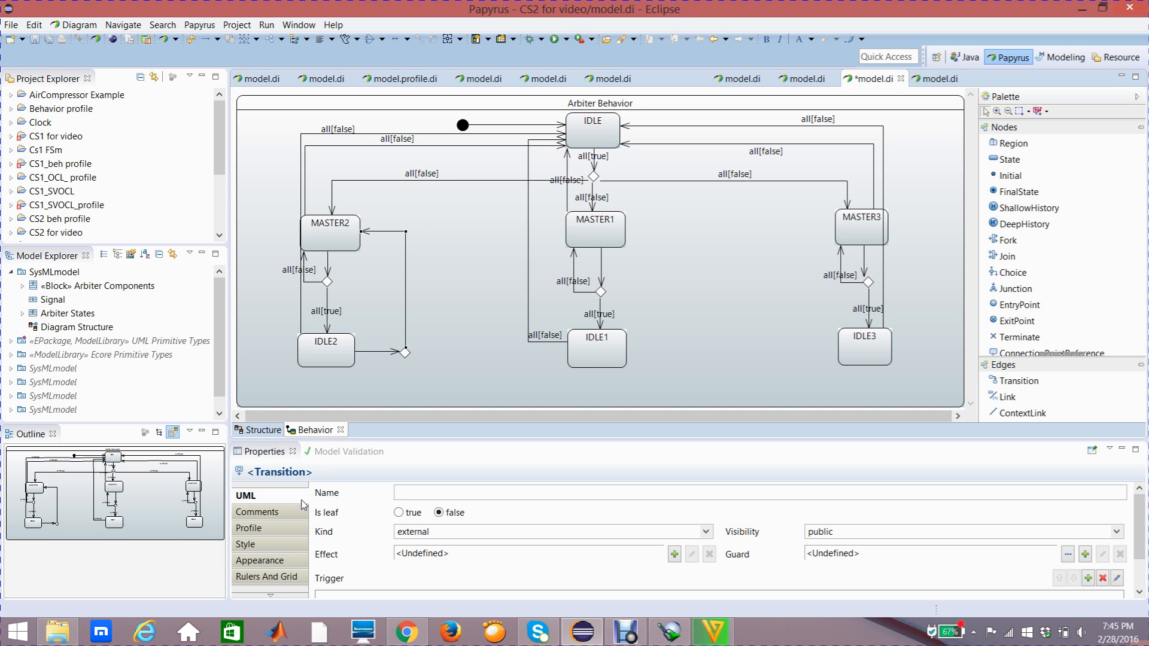
- Add a trigger with the ports req1 and req2 to the transition from the choice node to MASTER2
click(1138, 570)
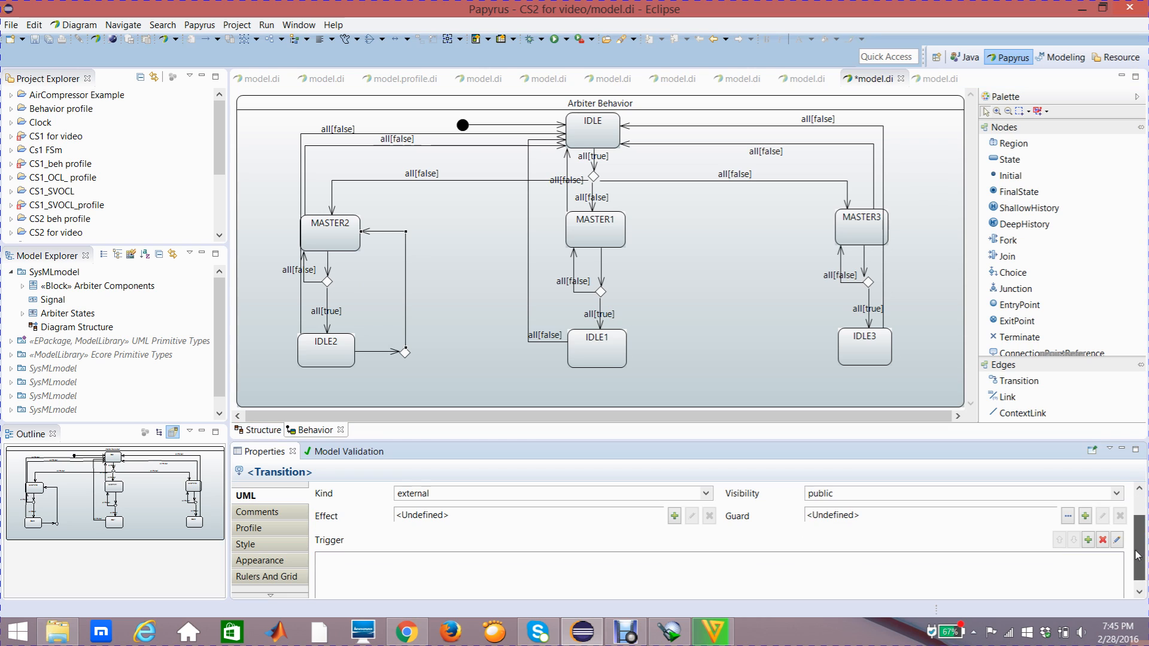
click(1088, 541)
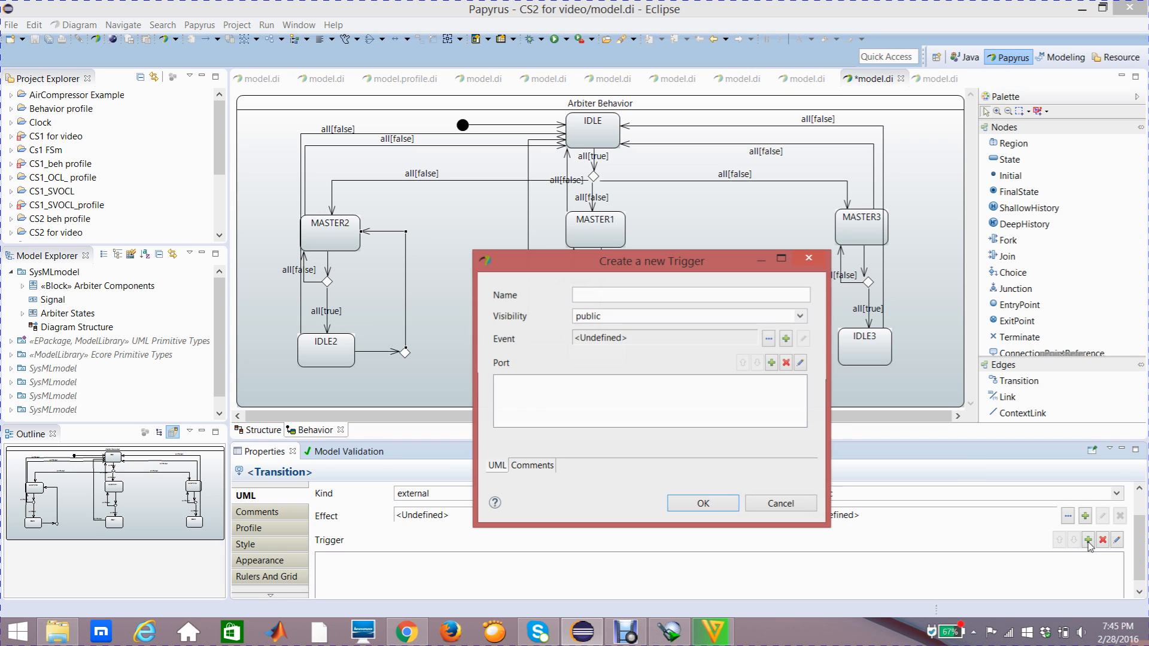
click(772, 363)
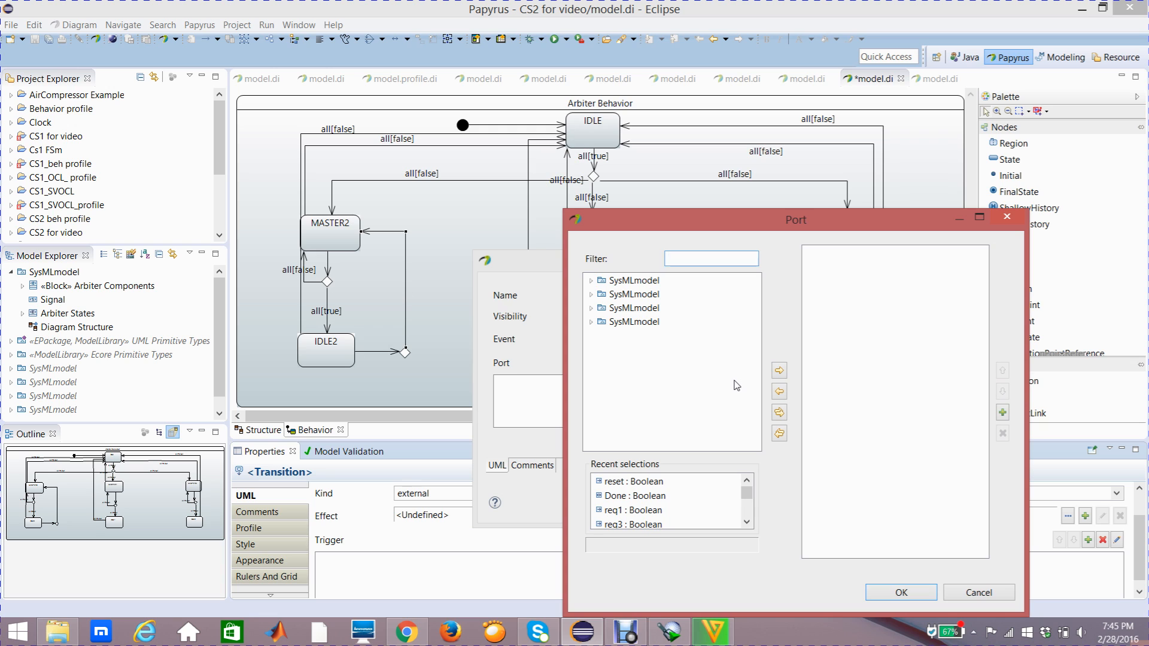
click(592, 281)
click(603, 294)
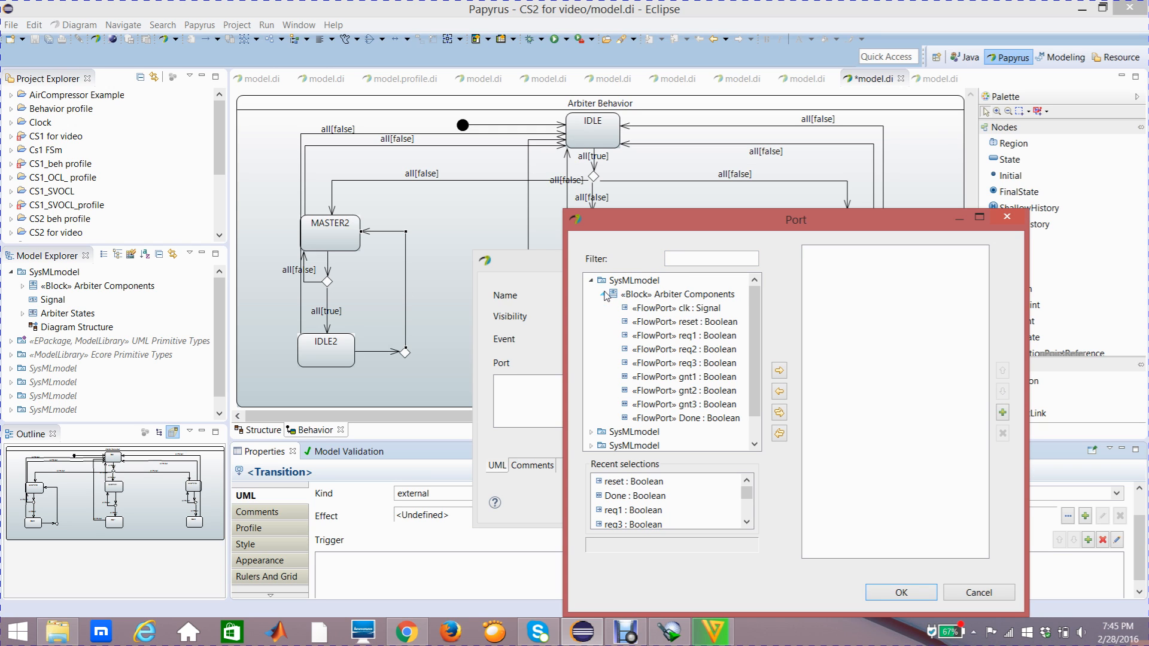
click(662, 335)
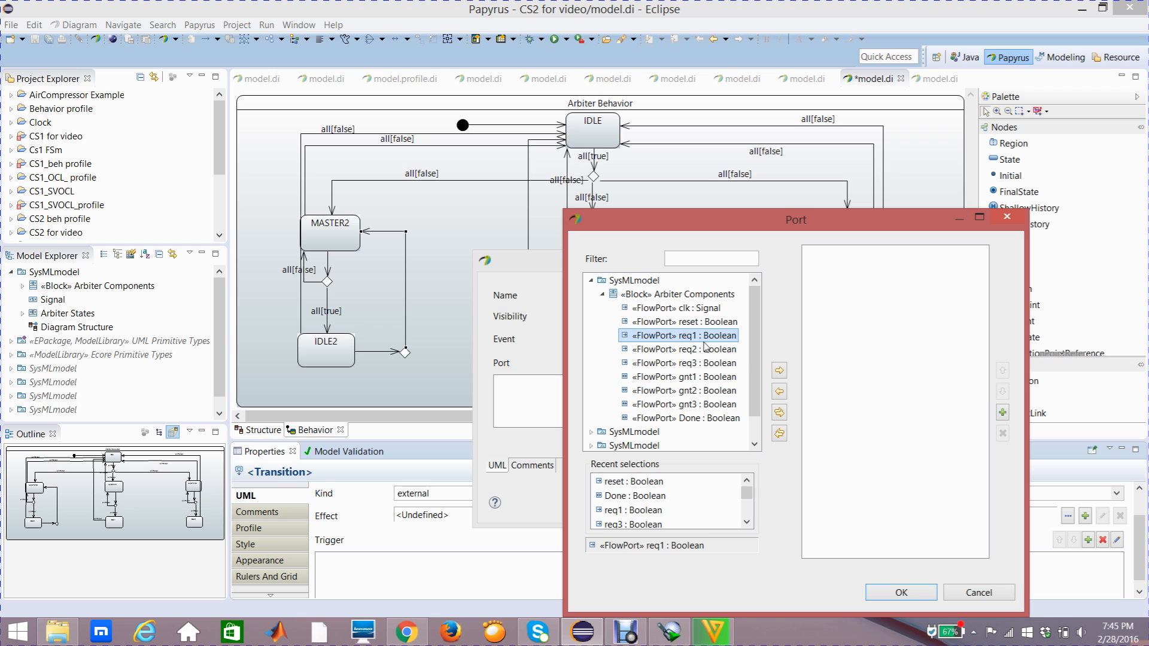
click(779, 371)
click(711, 378)
click(692, 340)
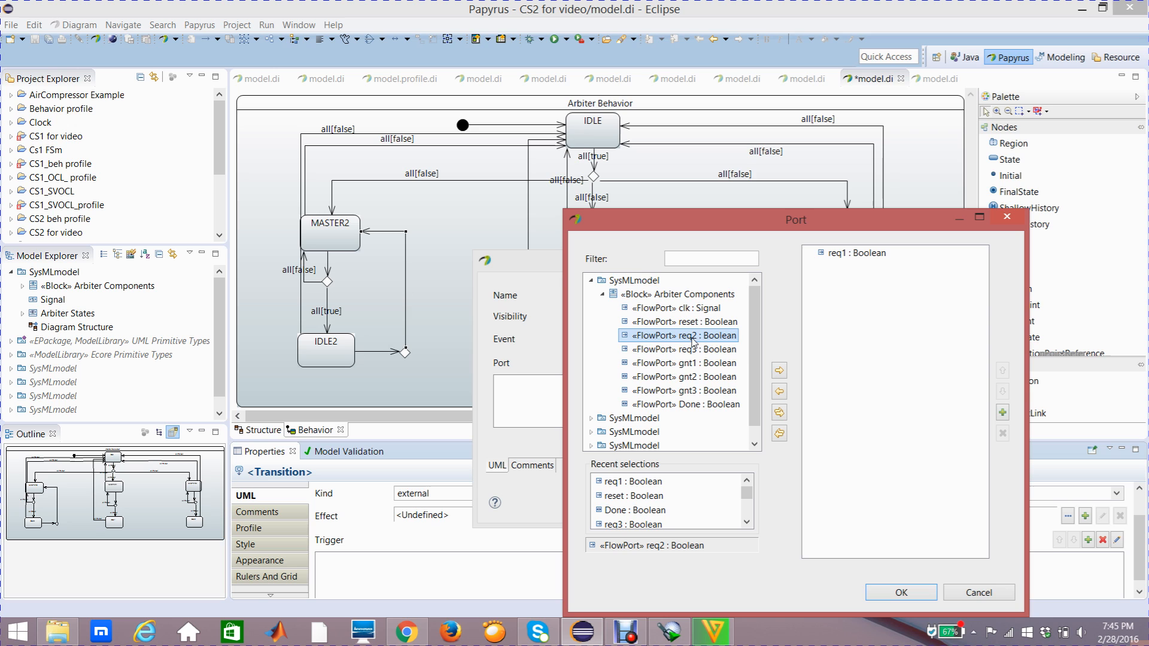
click(779, 371)
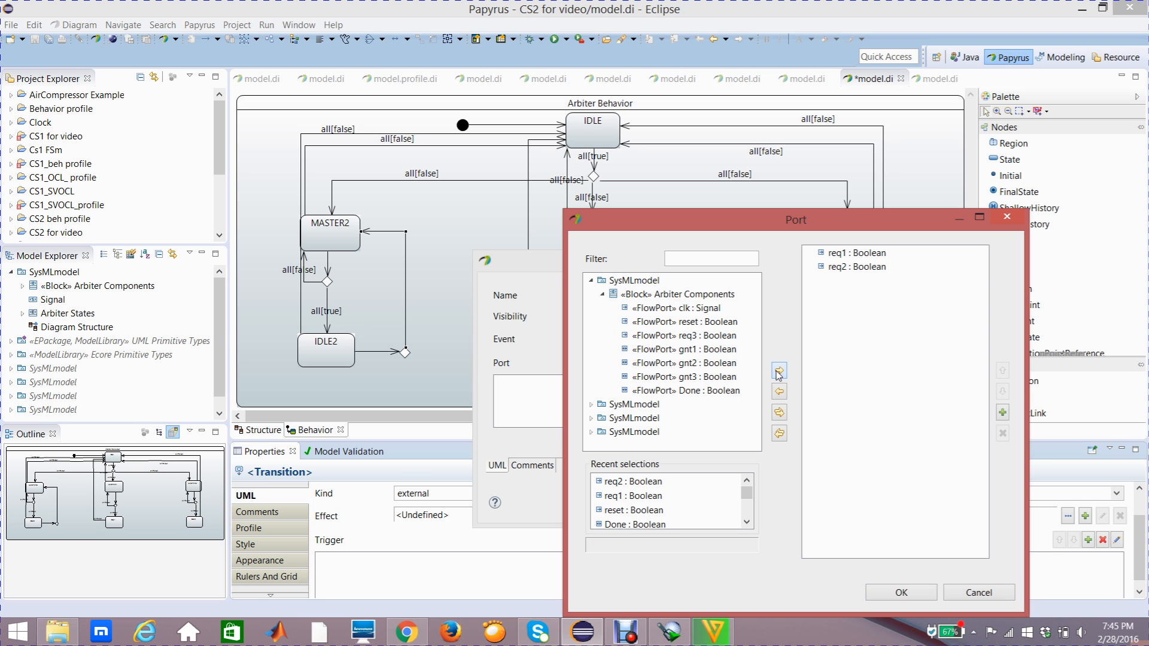
click(912, 592)
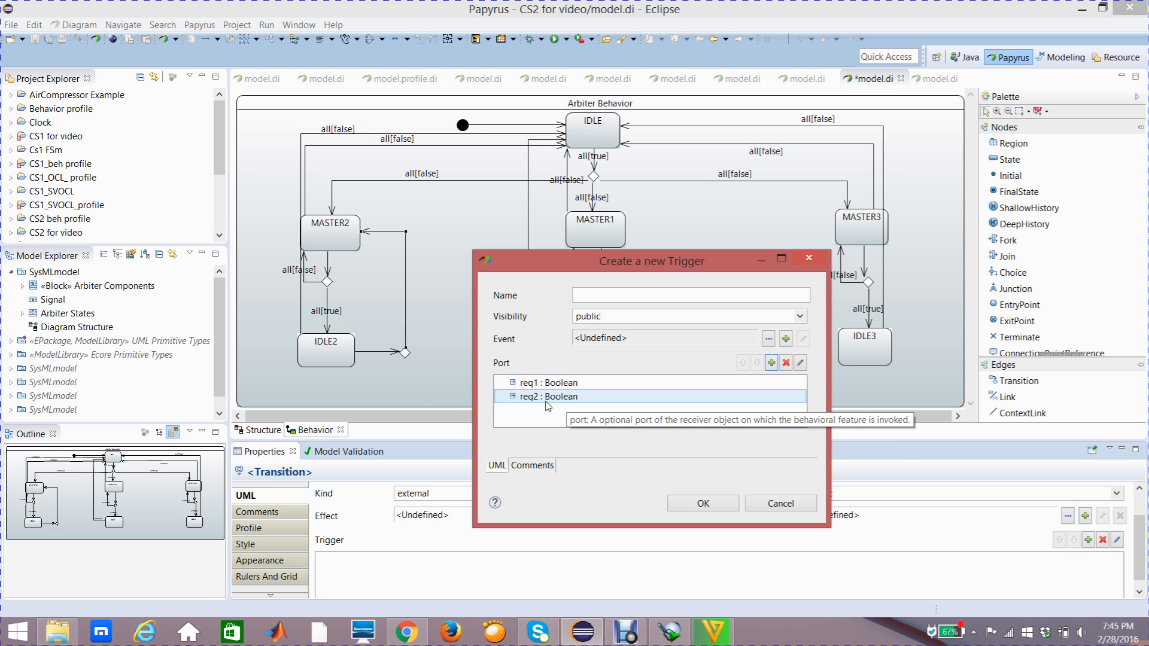
click(694, 505)
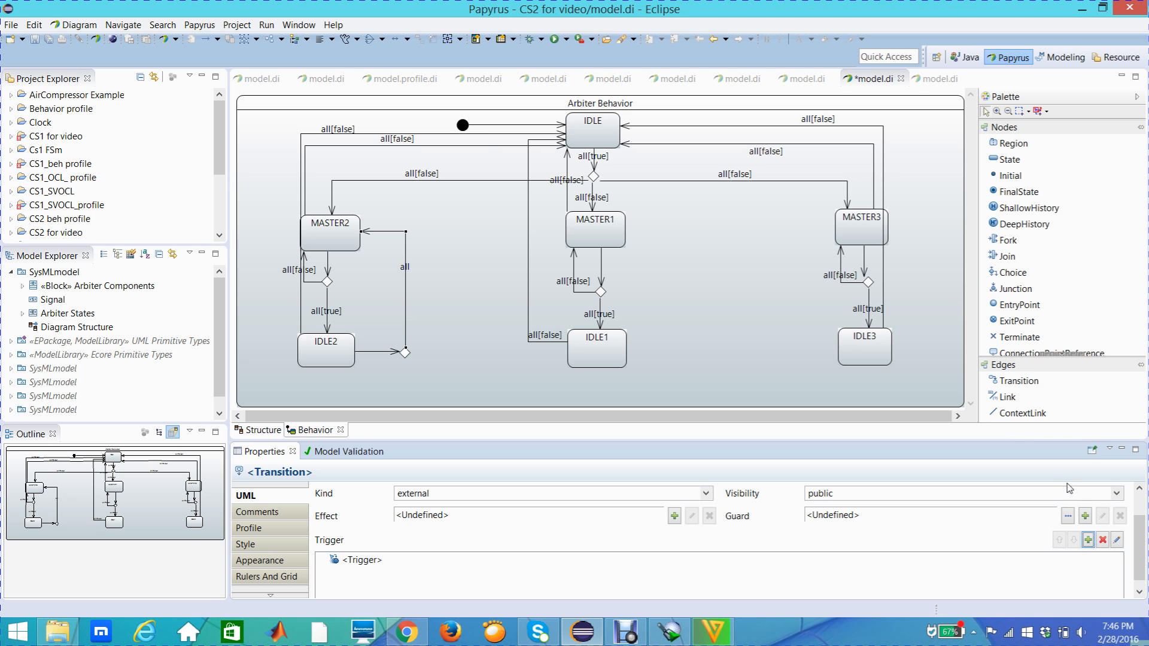
- Create a Constraint as the guard of the transition to MASTER2, with req2 as its constrained element
click(1085, 517)
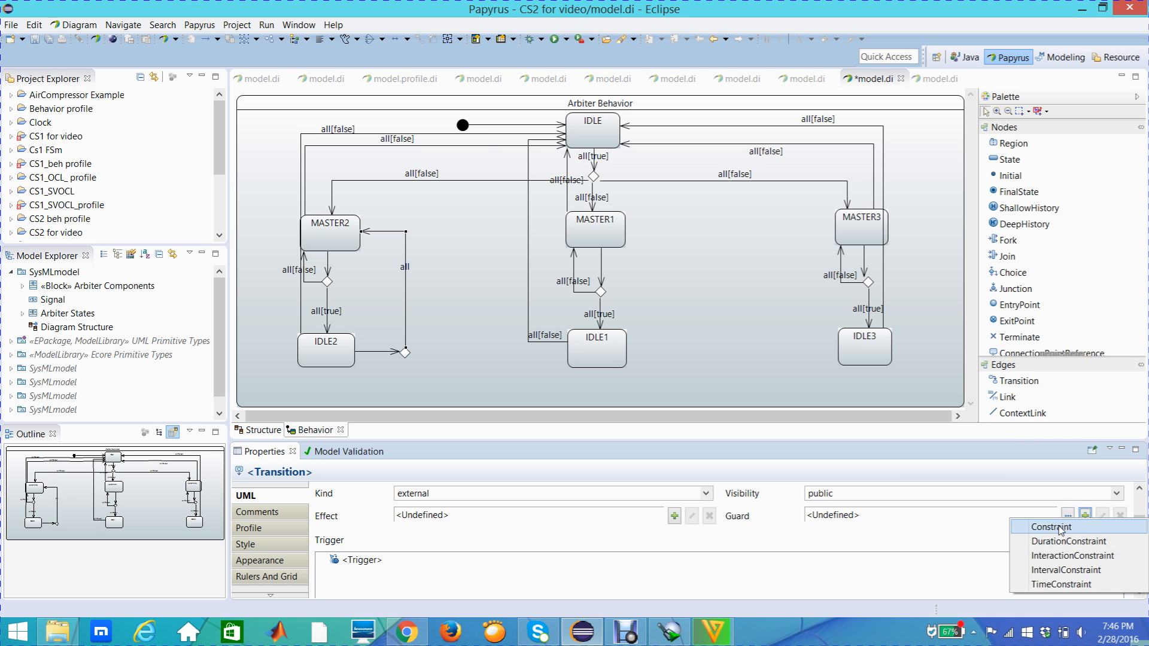
click(1062, 528)
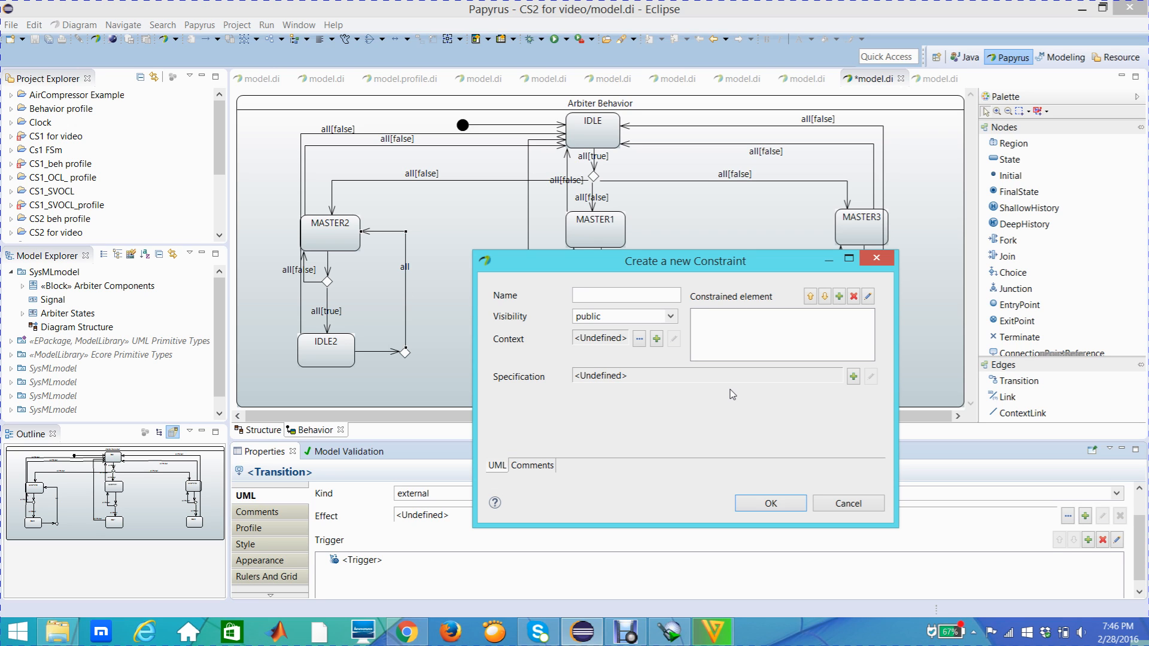
click(839, 300)
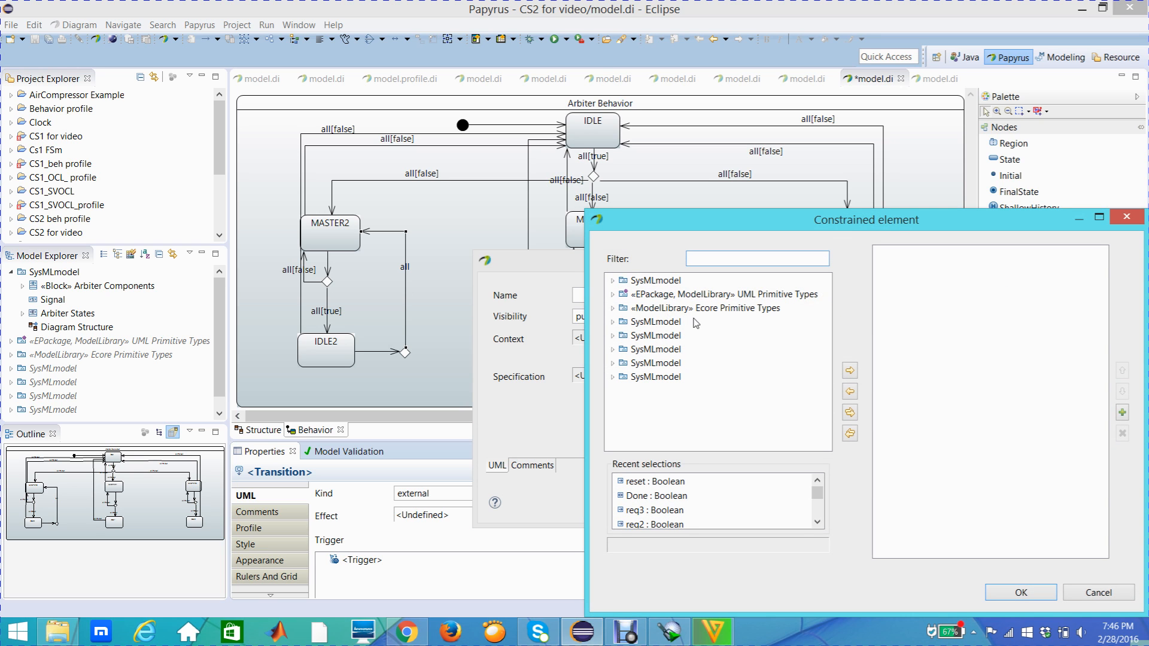
click(612, 280)
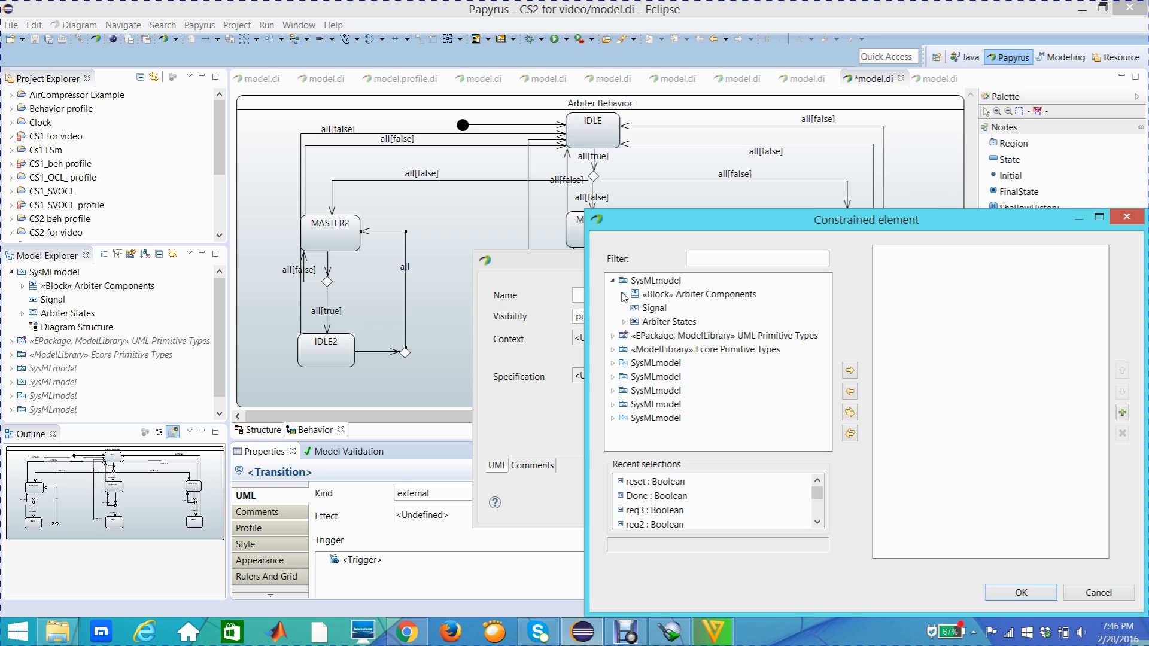
click(622, 294)
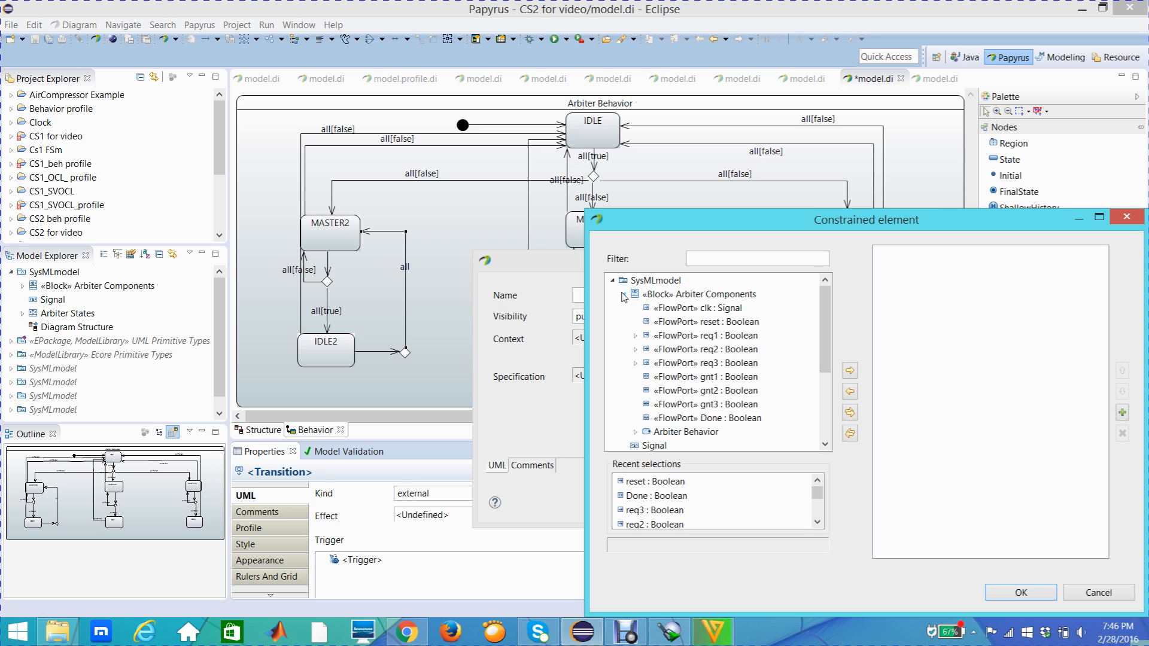
click(735, 349)
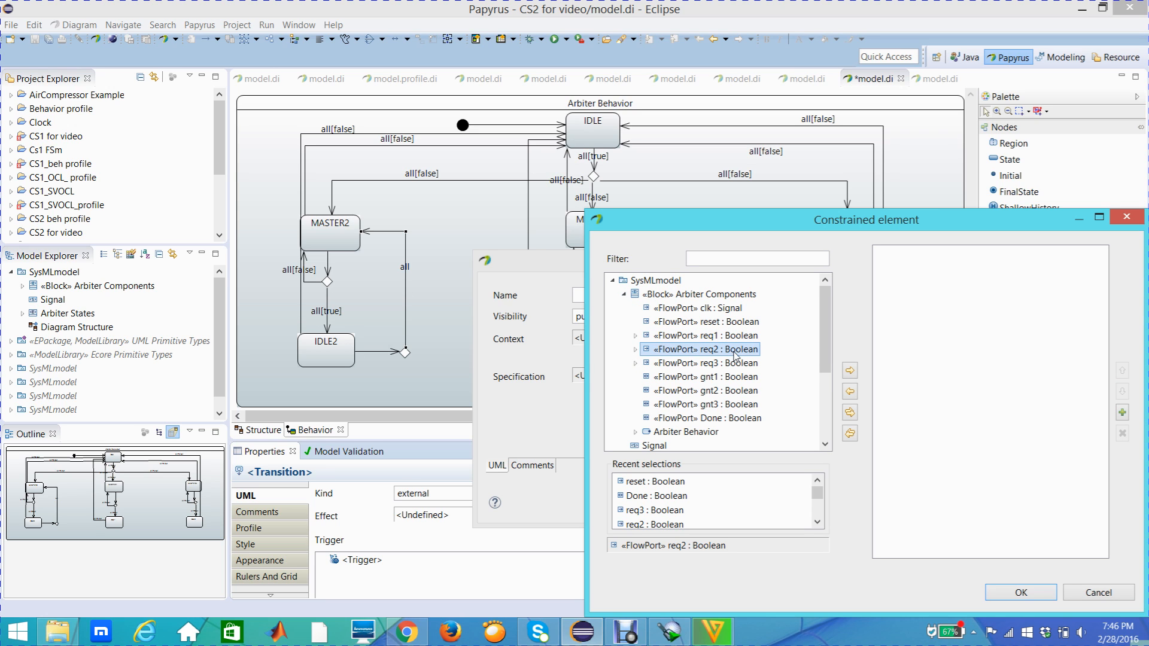
click(850, 371)
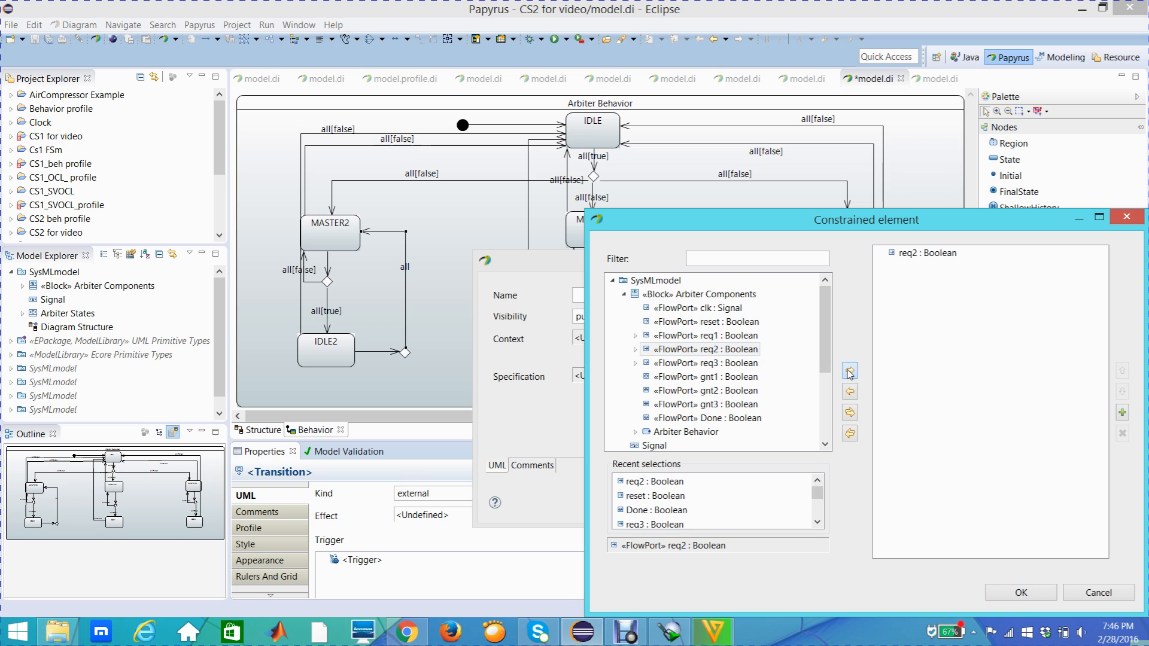
click(1020, 592)
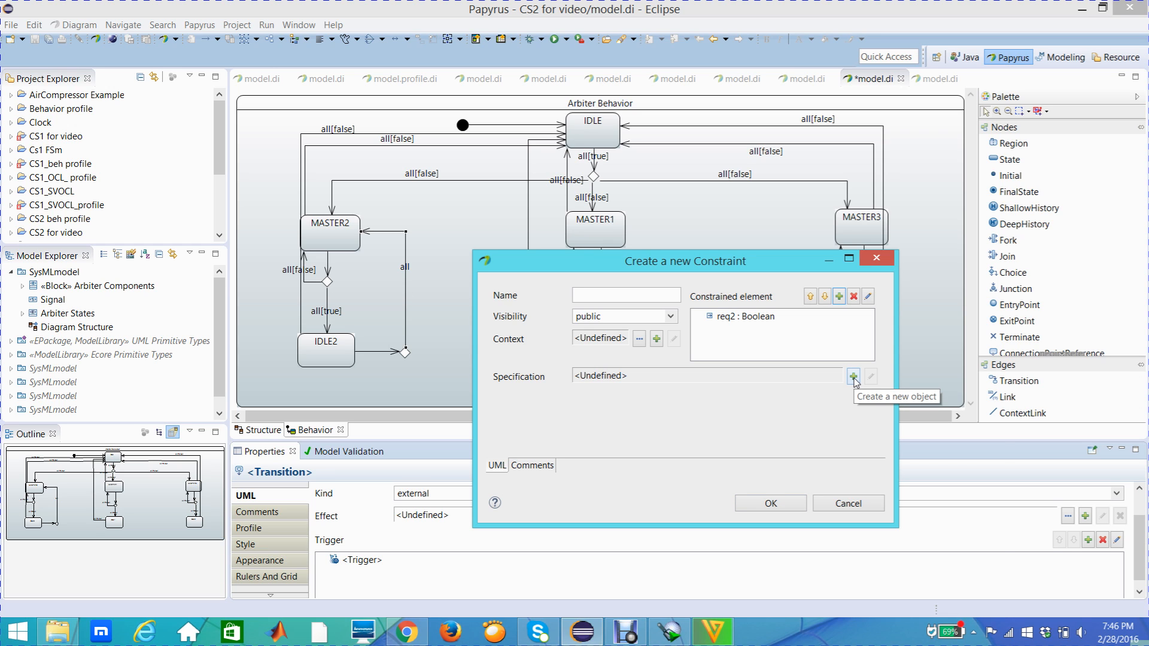
- Give the guard constraint on the transition to MASTER2 a LiteralBoolean specification with the value false
click(854, 378)
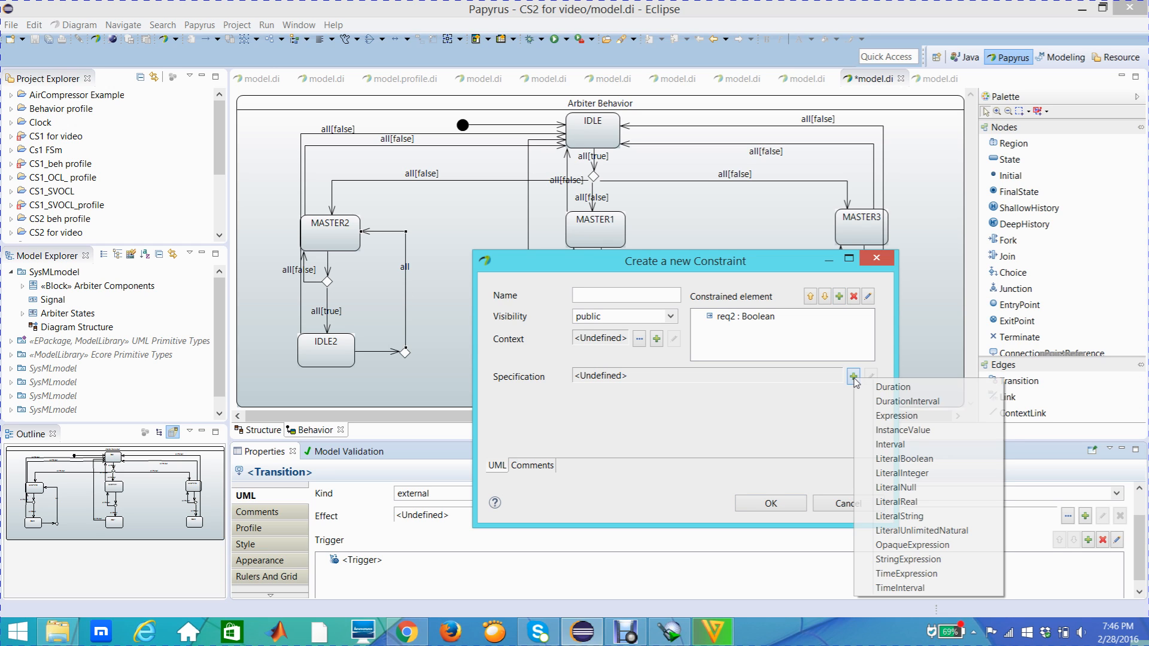
click(896, 459)
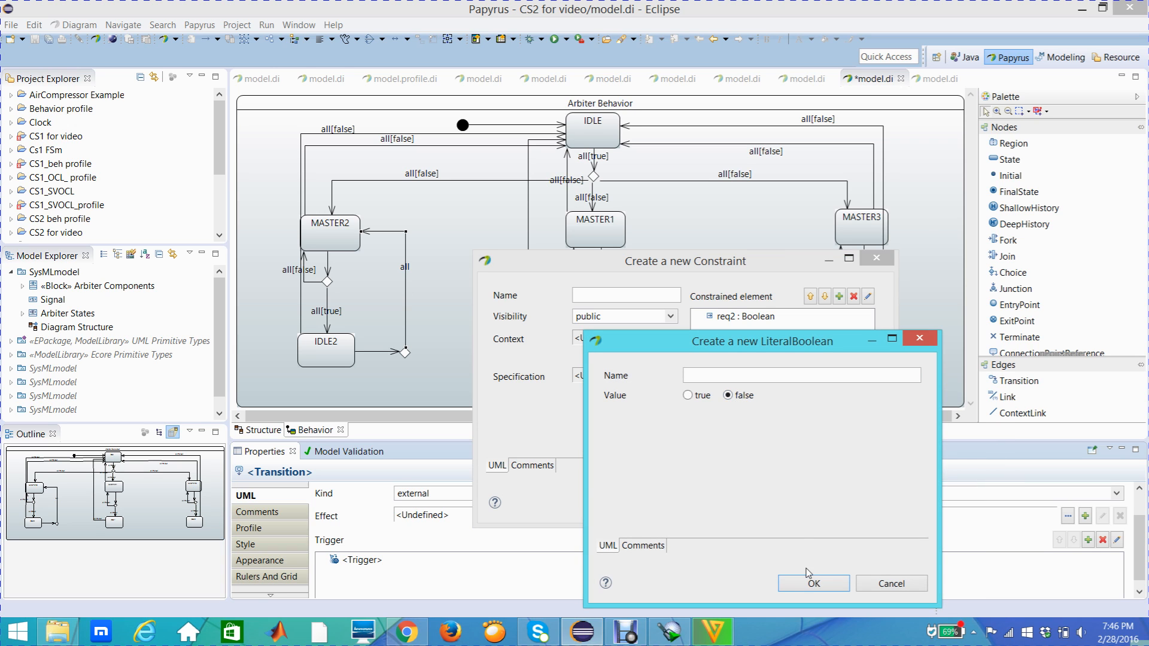
click(813, 586)
click(774, 508)
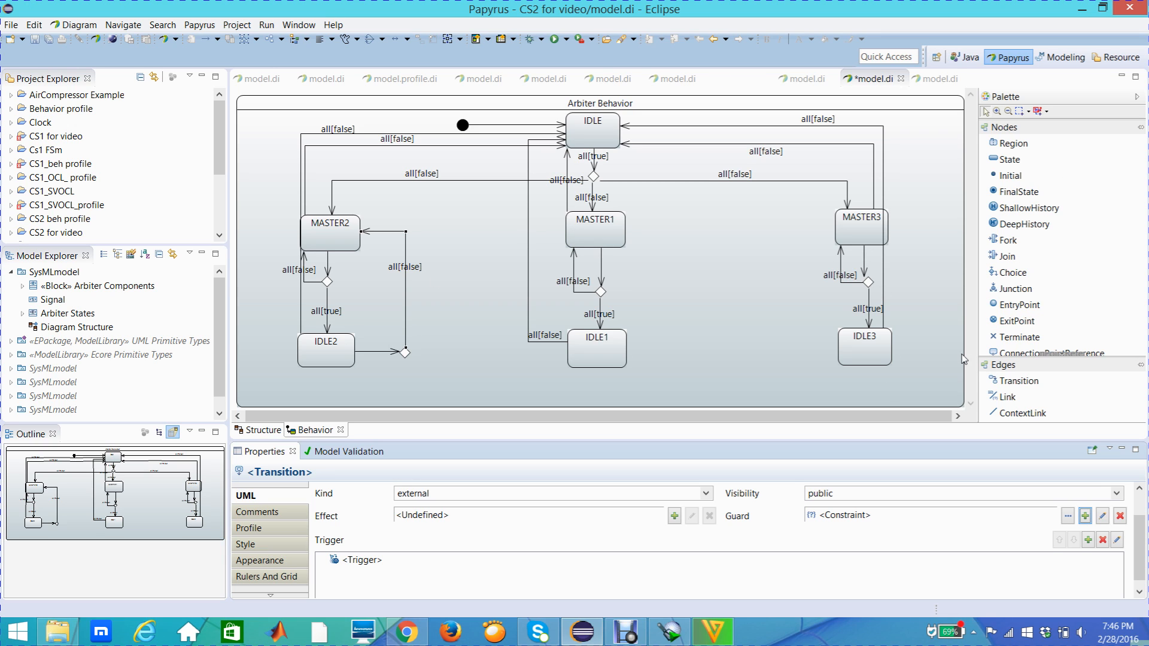
- Draw a Transition from the choice node beside IDLE2 to MASTER1, routing it at right angles between the two columns of states
click(1013, 382)
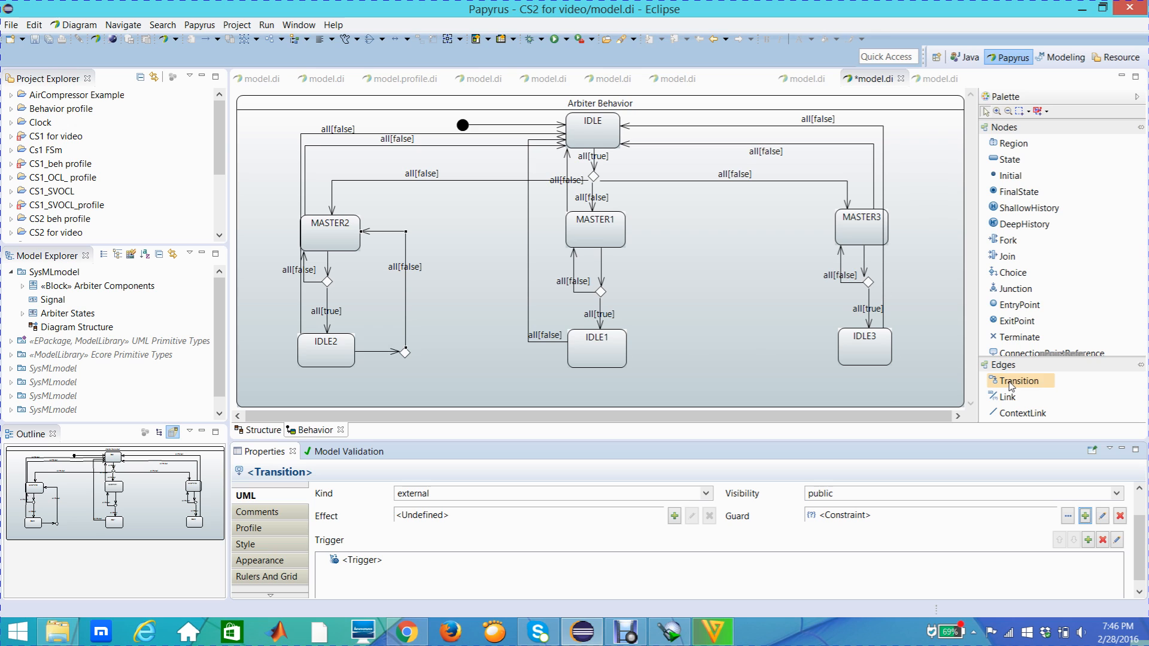
click(405, 351)
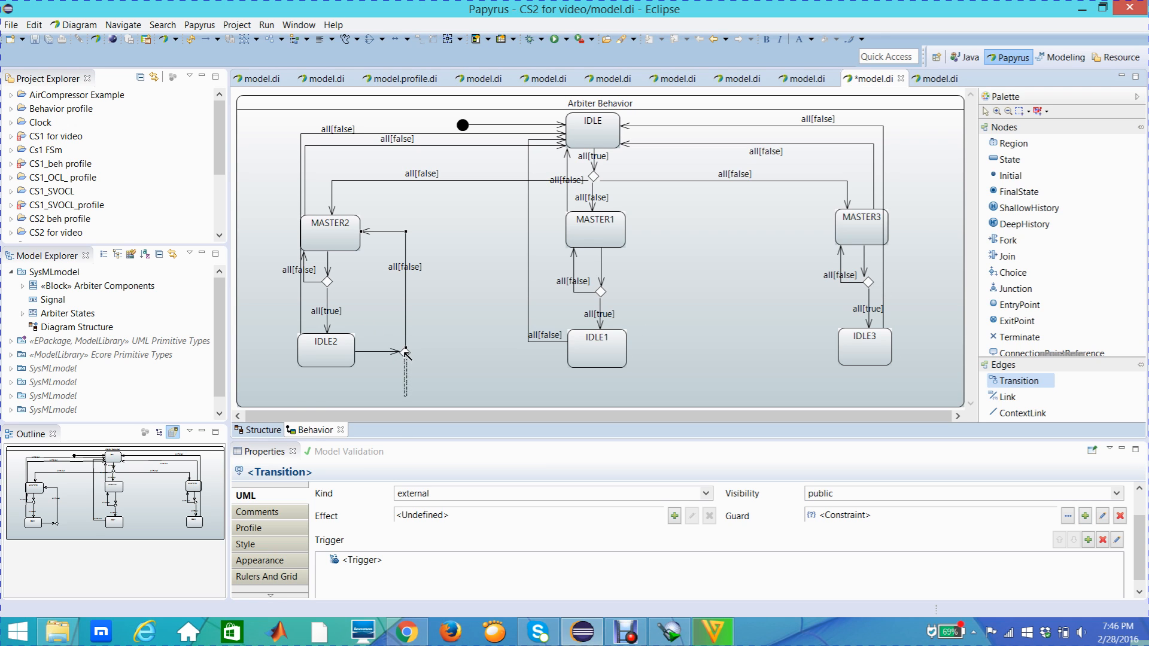
click(575, 238)
drag(547, 250, 491, 347)
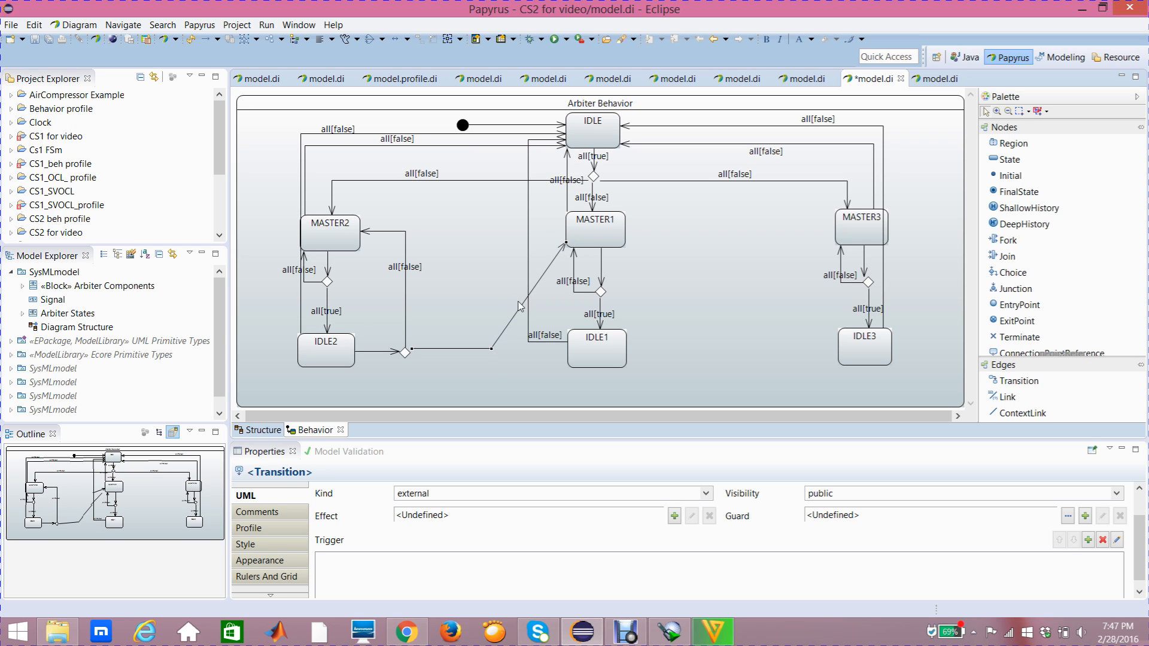
drag(537, 283, 497, 233)
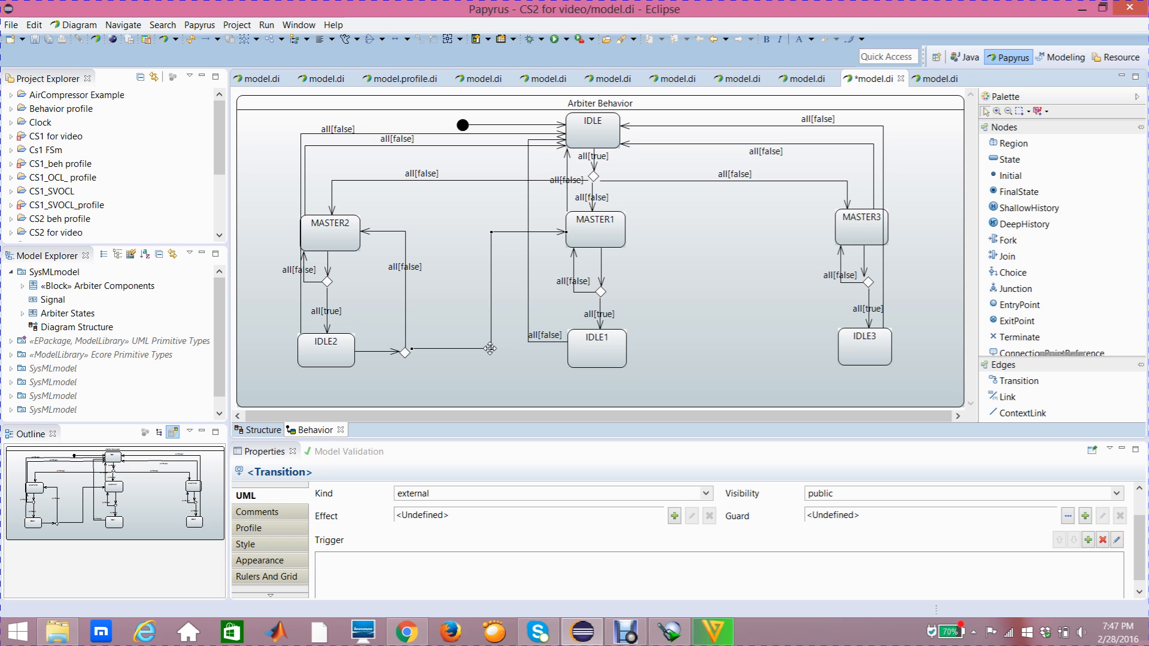
click(601, 238)
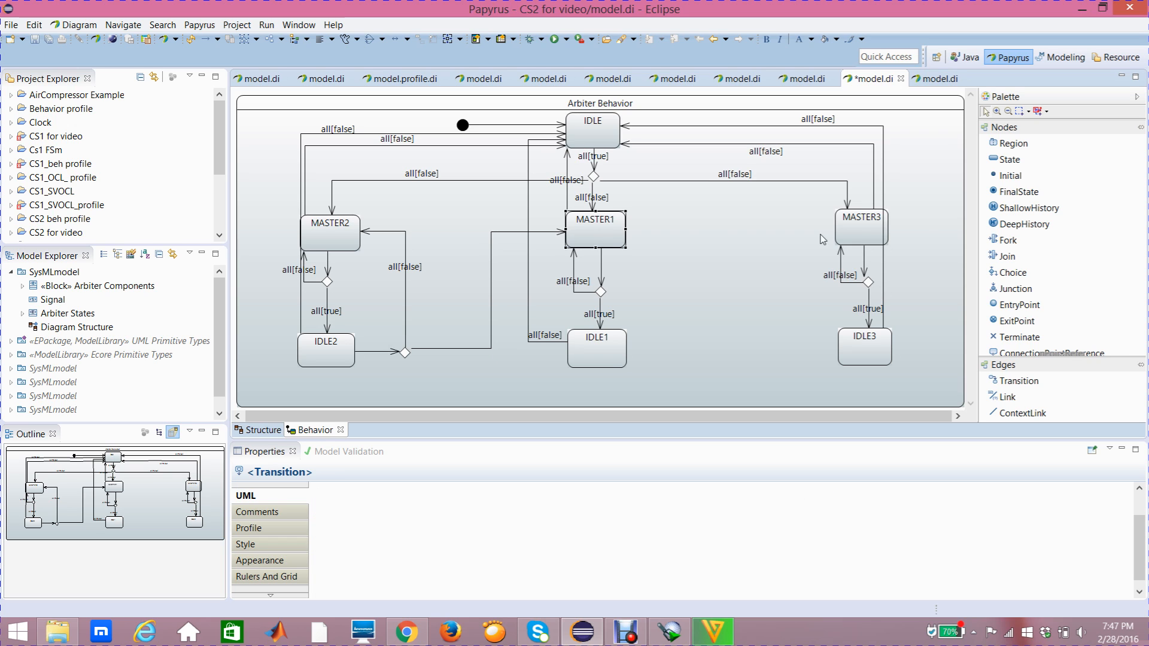
click(880, 238)
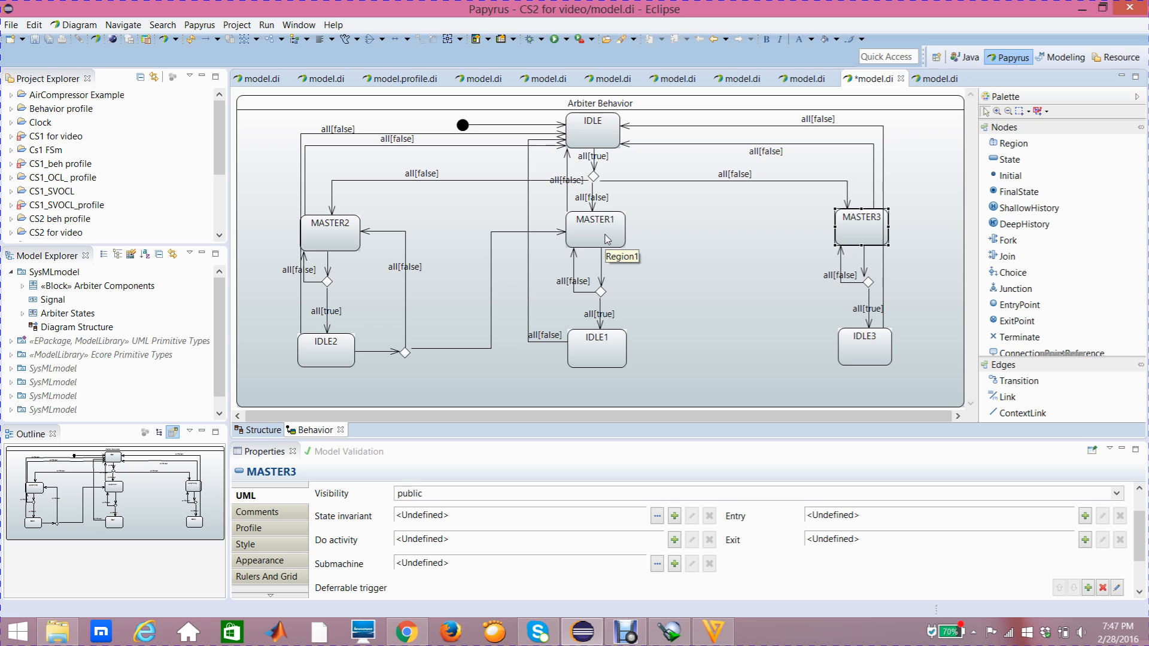
- Add a trigger with the ports req1 and req3 to the transition from the choice node beside IDLE2 to MASTER1
mouse_move(605, 236)
mouse_move(556, 236)
click(504, 232)
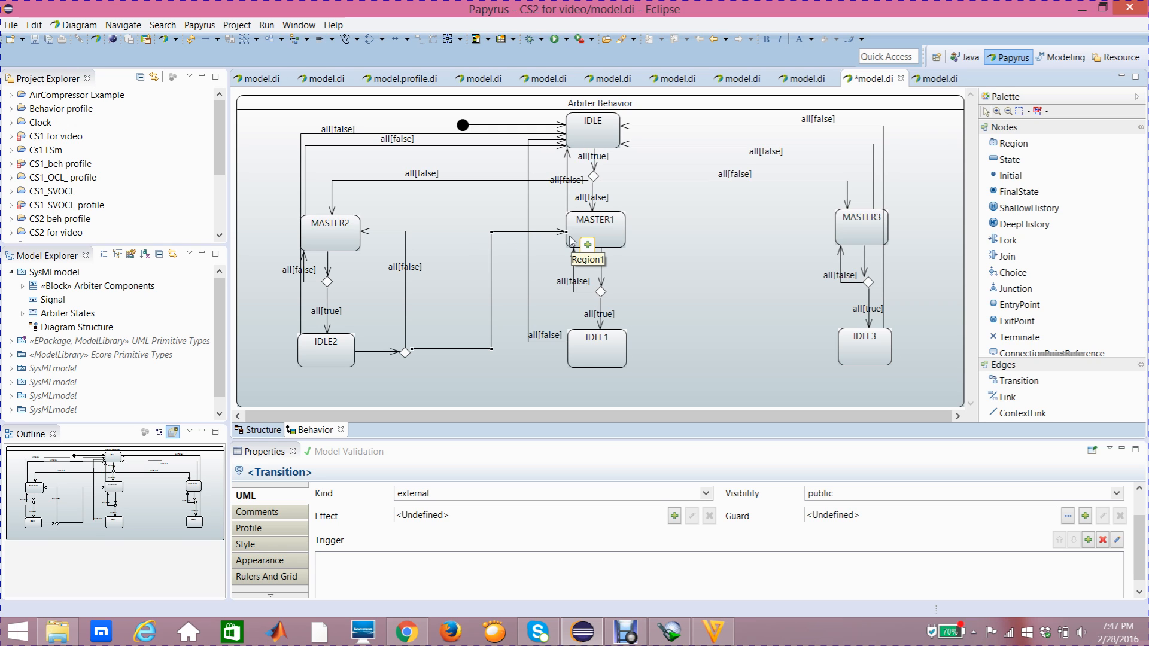
click(291, 499)
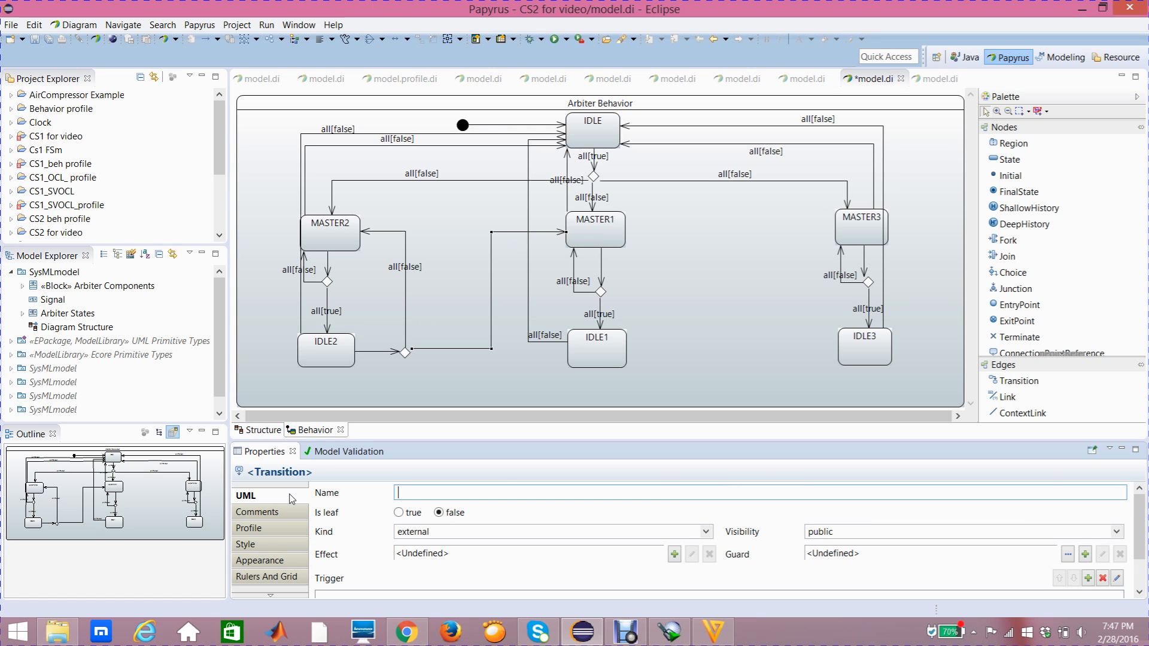
scroll(1140, 526, down, 1)
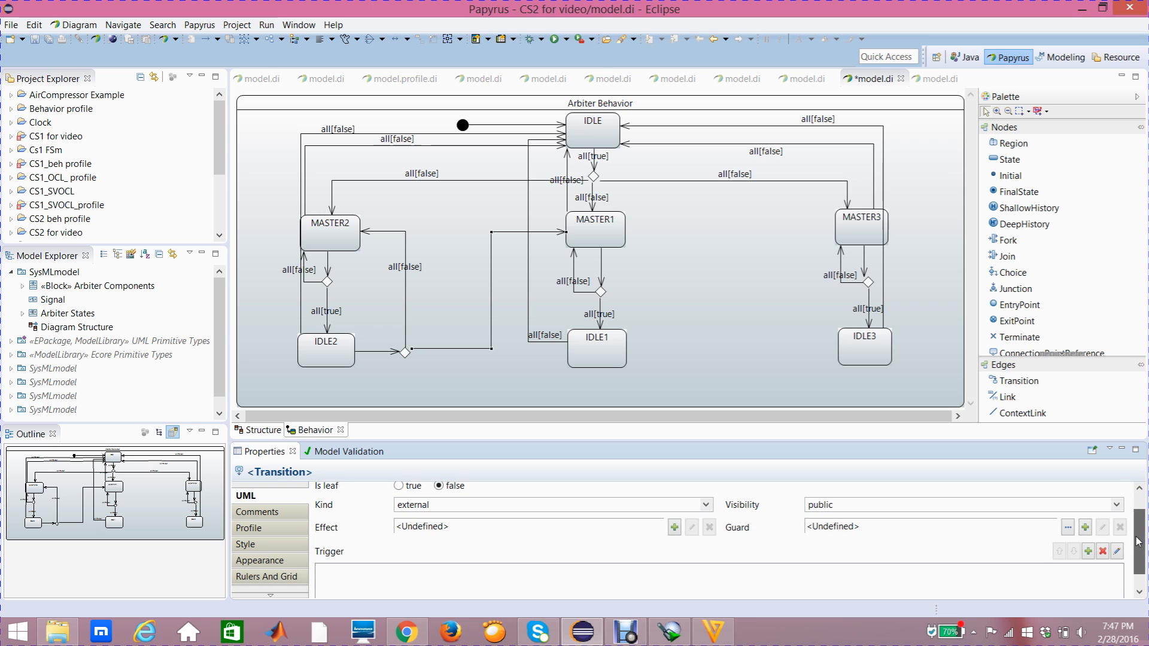
click(1088, 551)
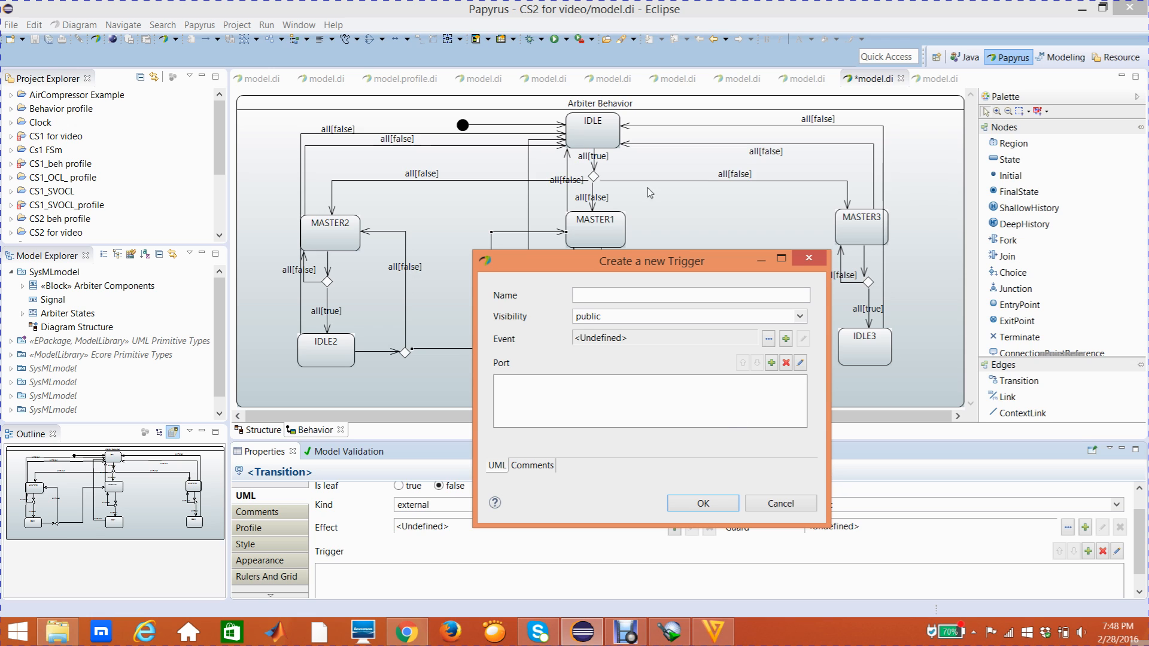
click(772, 363)
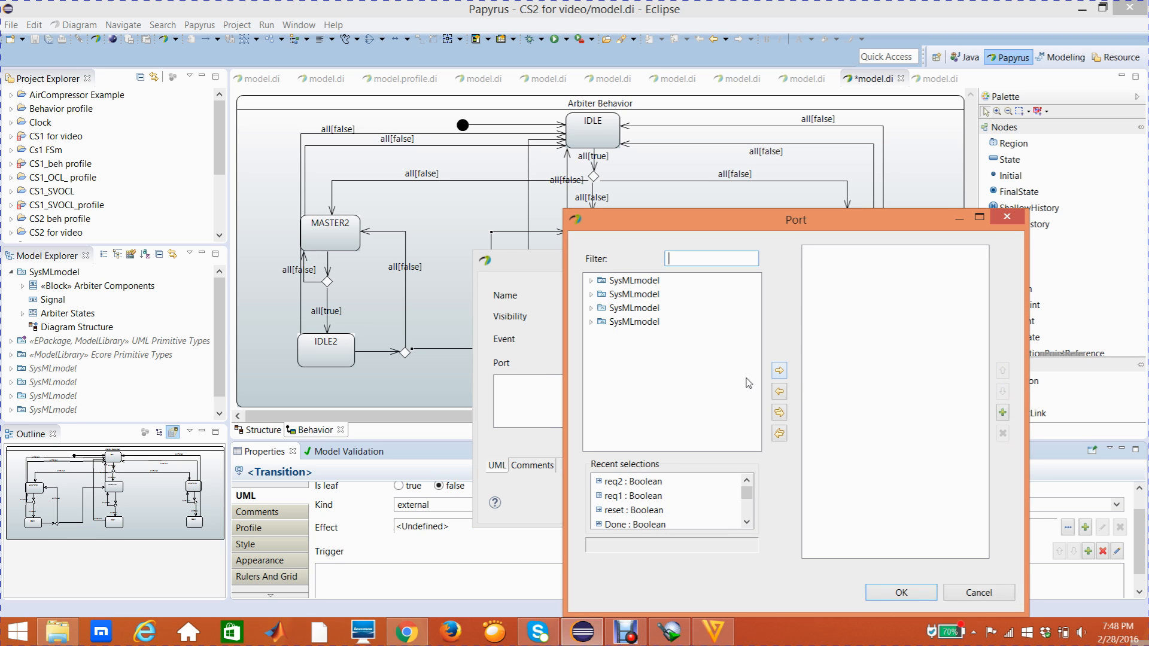
click(590, 280)
click(602, 294)
click(670, 337)
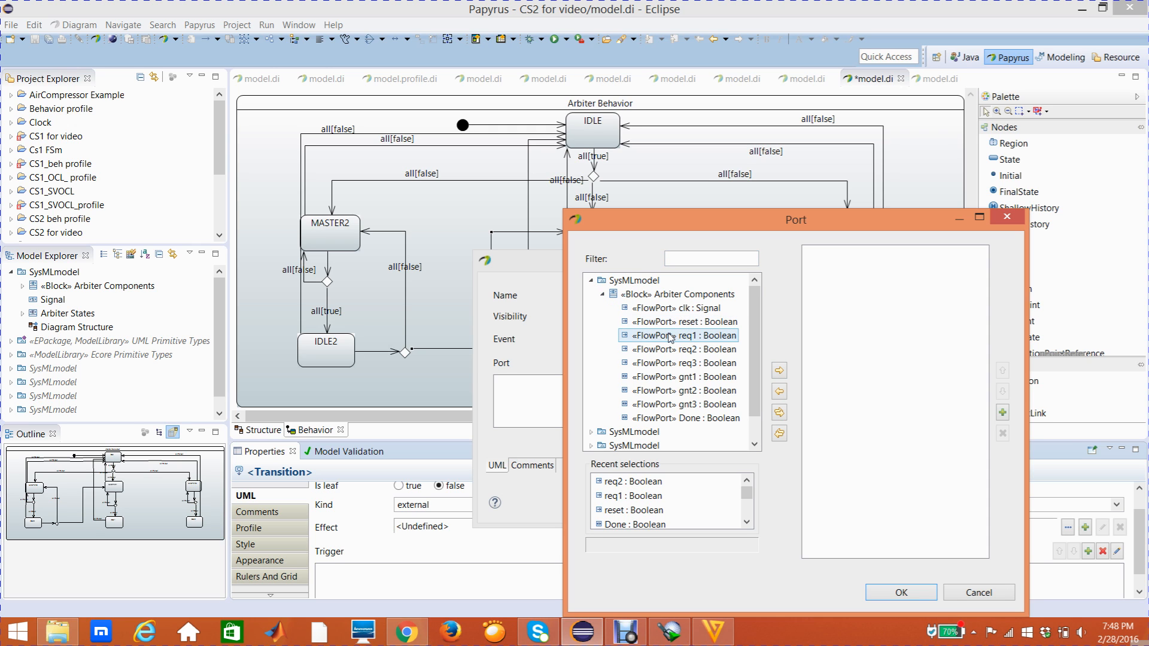
click(779, 371)
click(712, 349)
click(777, 372)
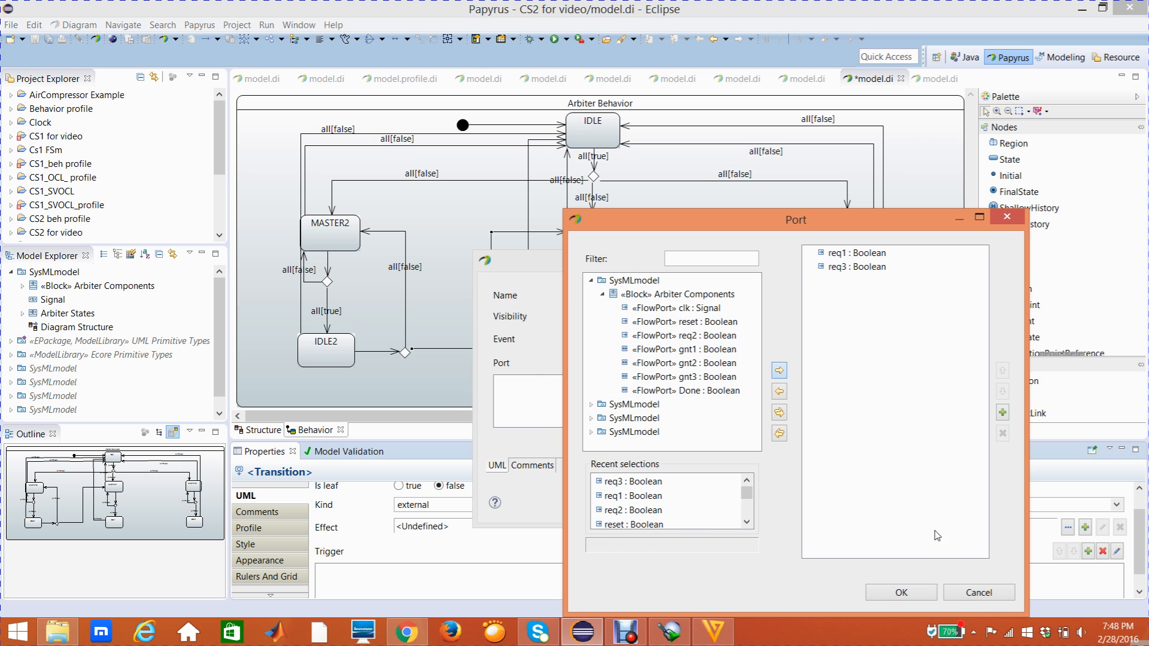
click(921, 593)
click(704, 504)
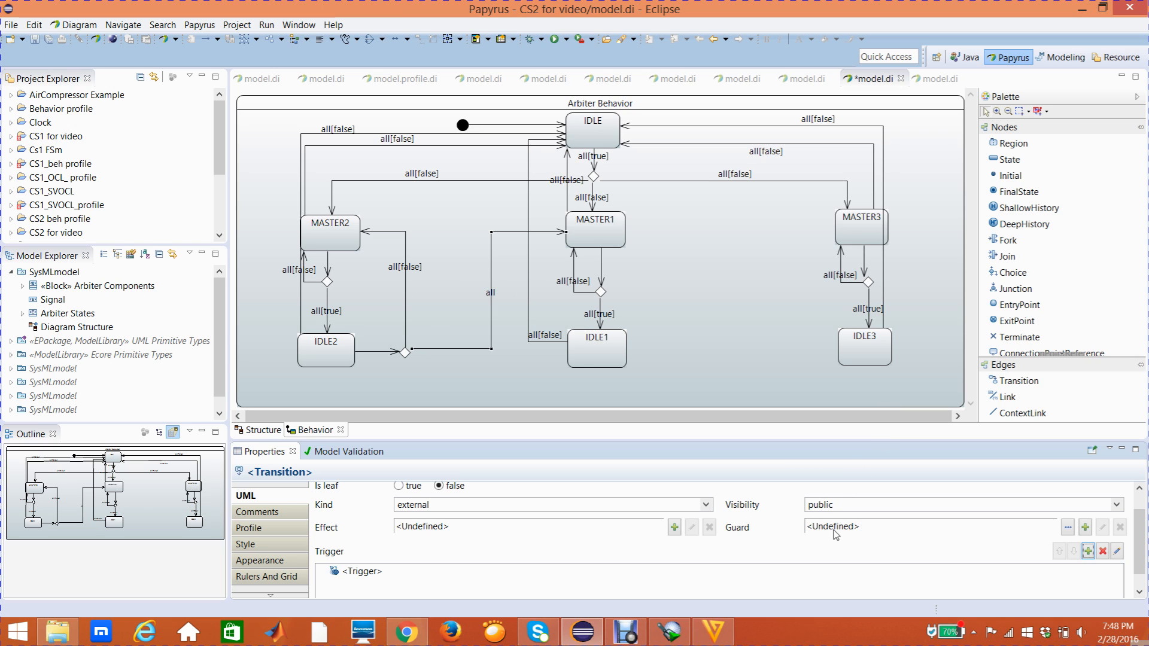
- Create a Constraint as the guard of the transition to MASTER1, with req1 as its constrained element
click(1085, 528)
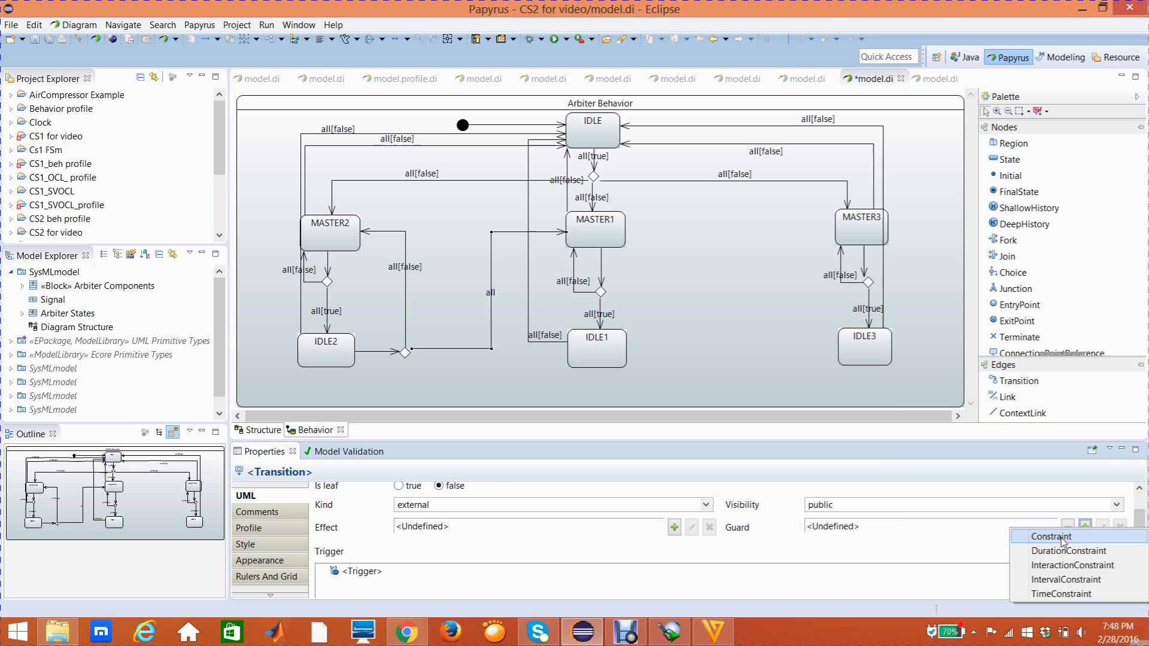
click(1064, 537)
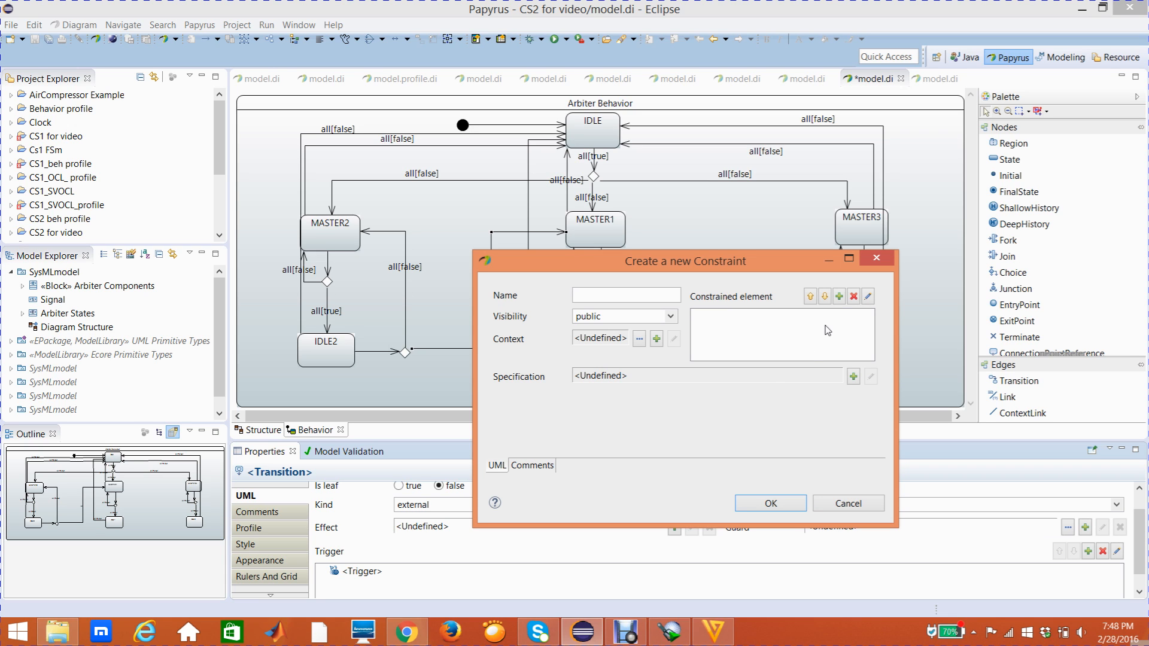
click(840, 297)
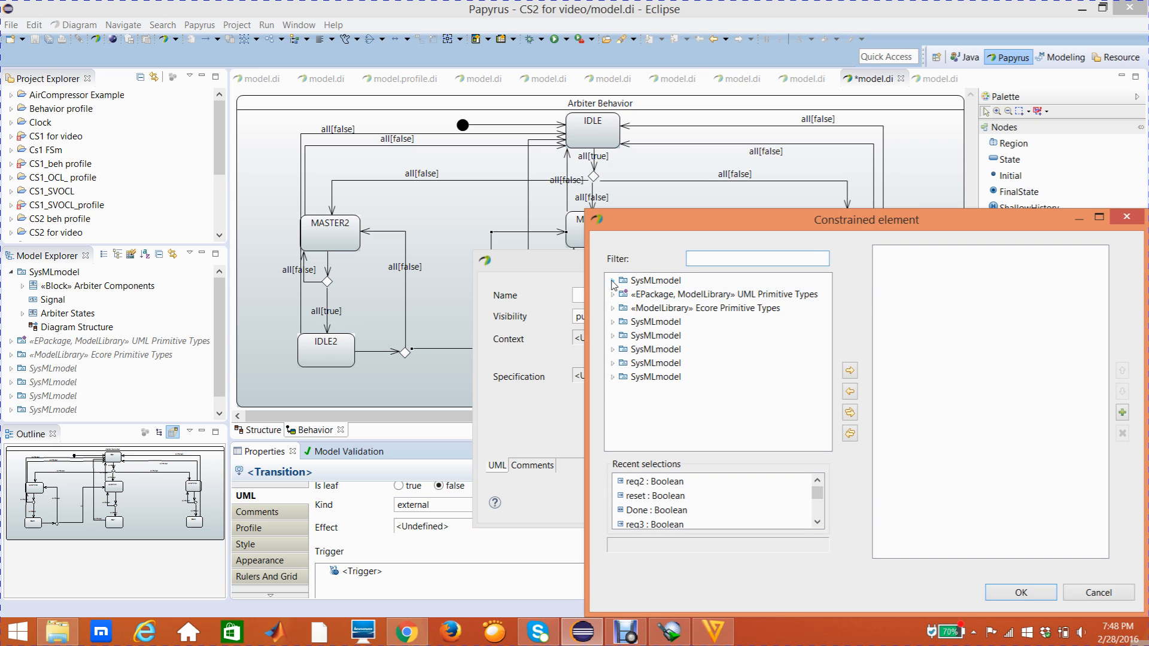
click(611, 281)
click(624, 294)
click(706, 336)
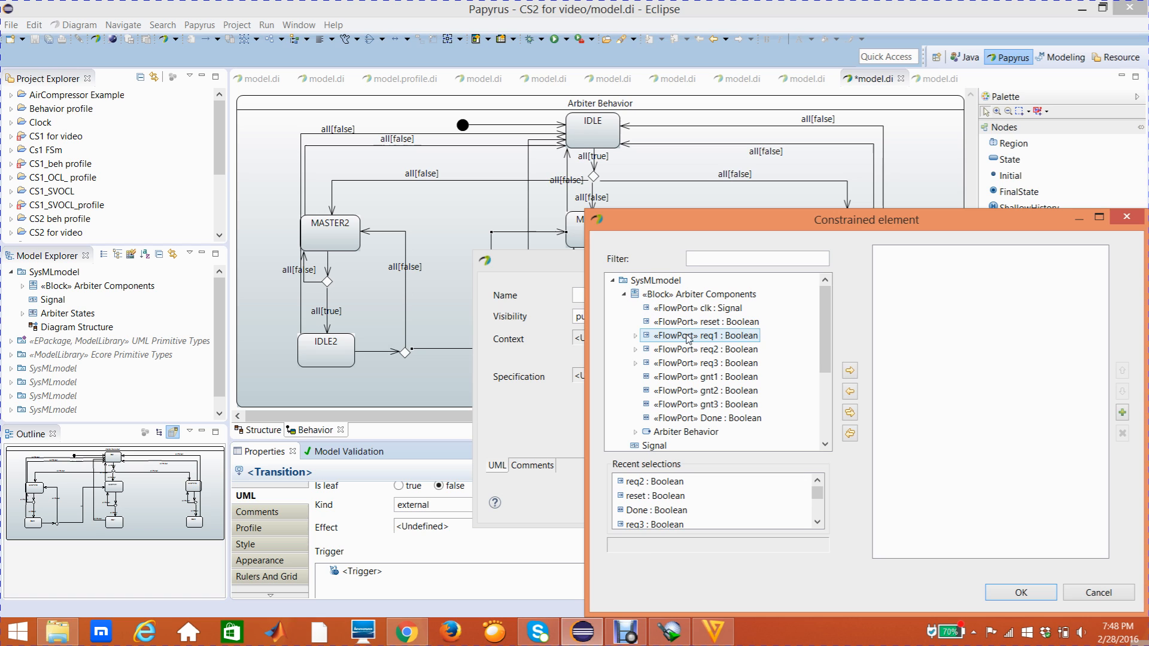
click(850, 370)
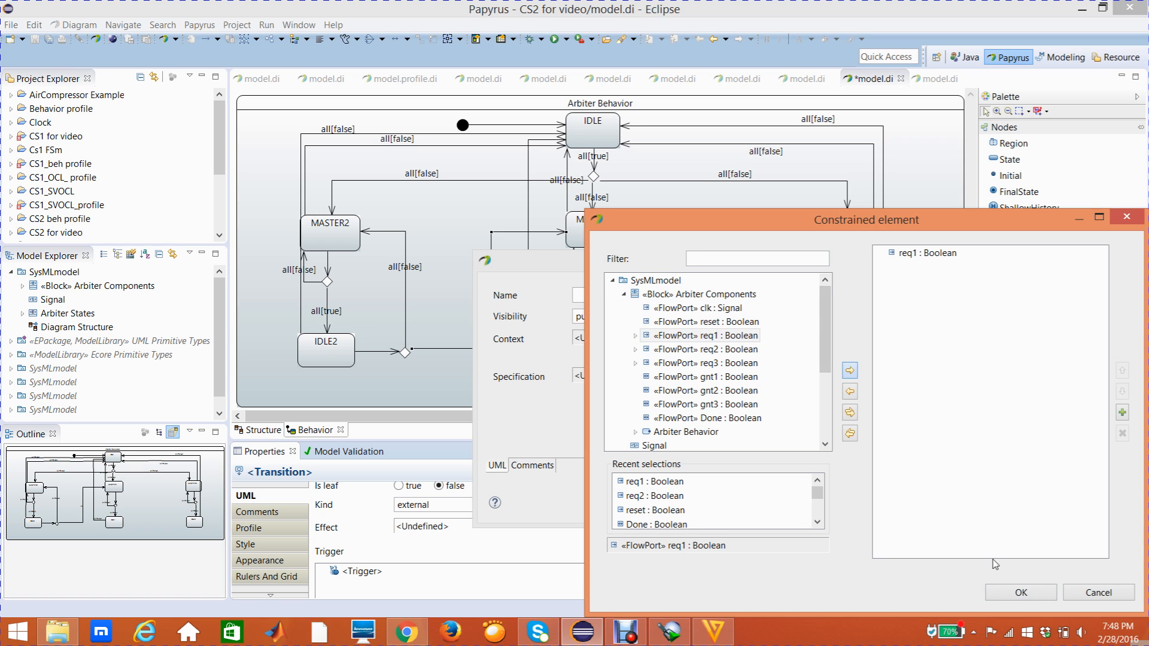
click(1019, 592)
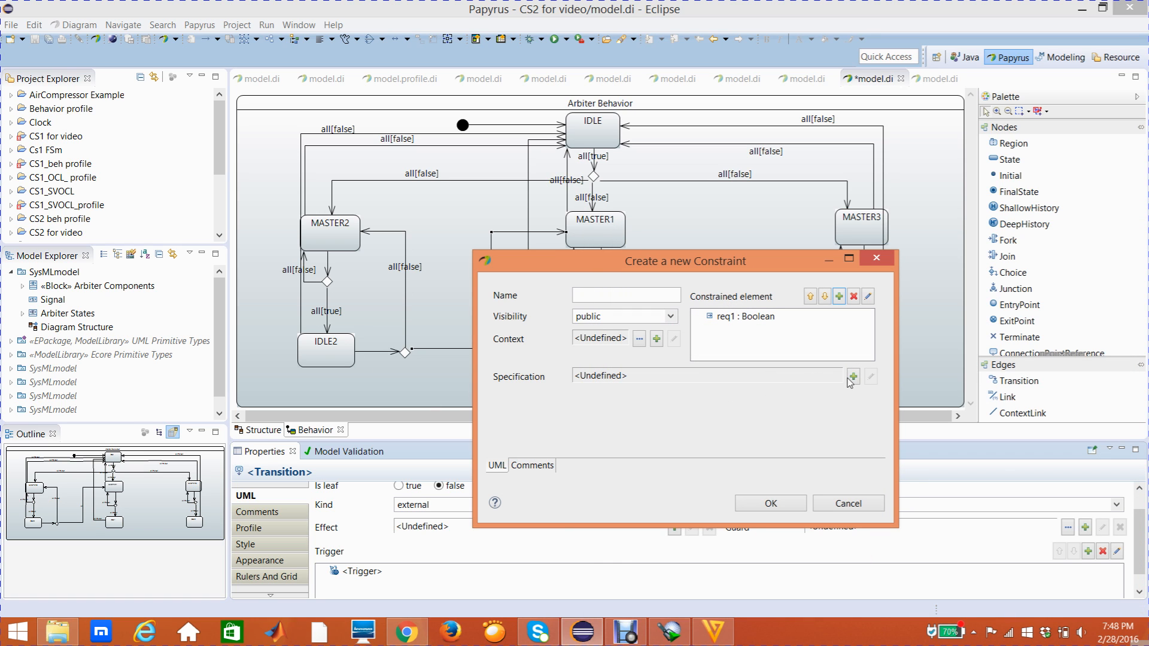
- Give the guard constraint on the transition to MASTER1 a LiteralBoolean specification with the value false
click(854, 377)
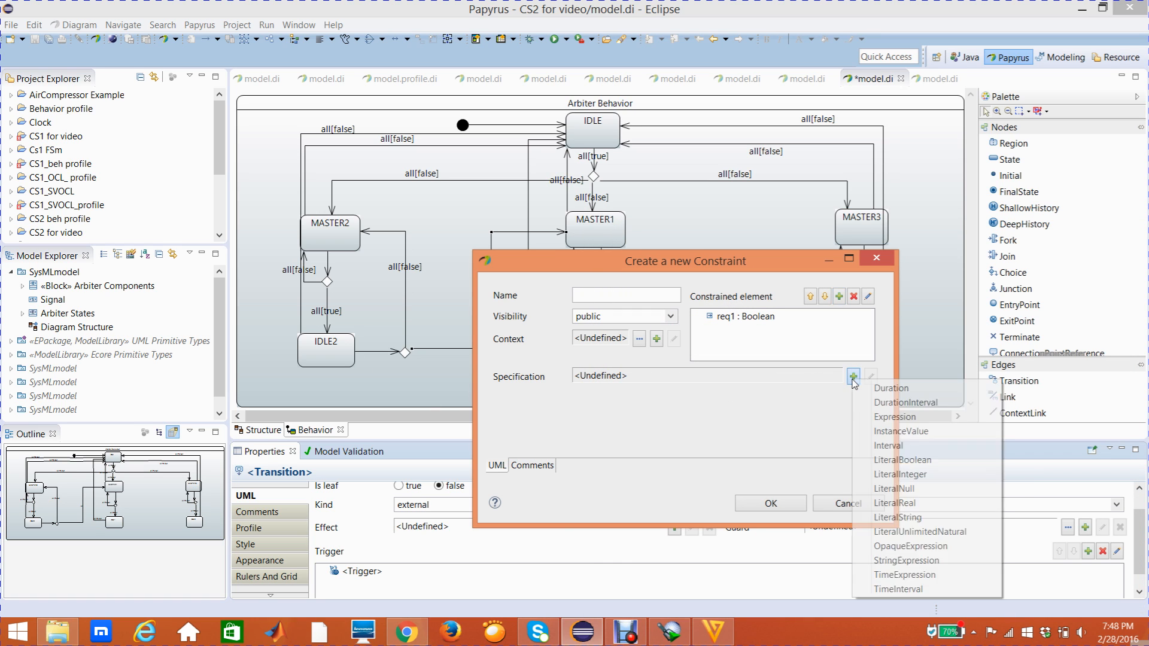
click(895, 461)
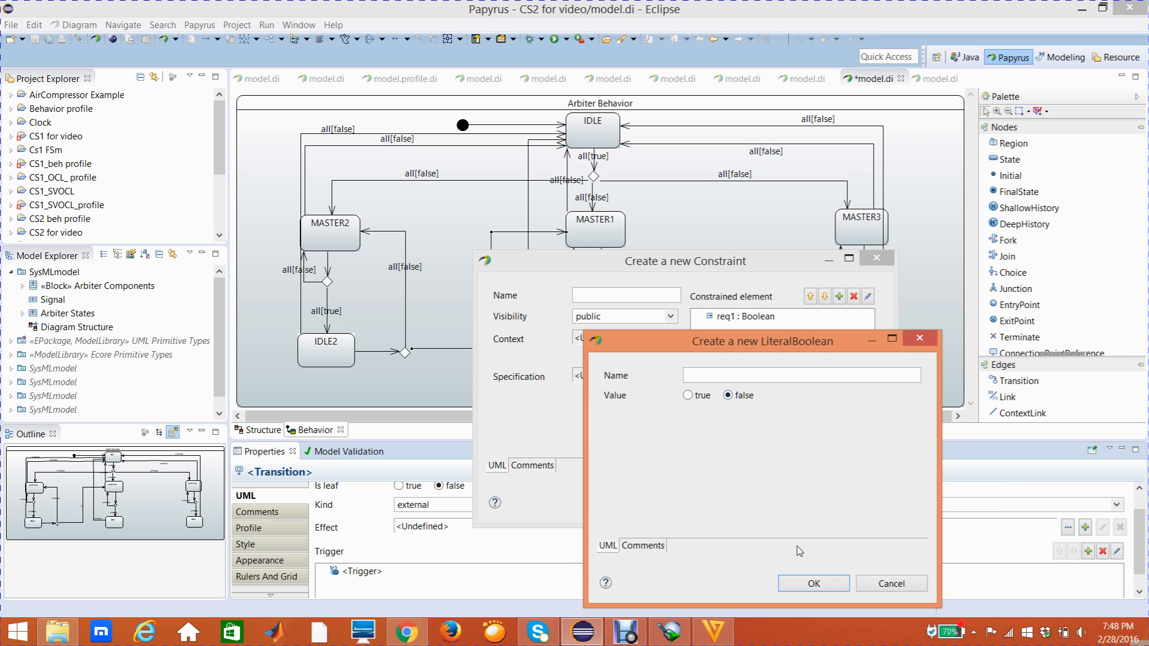
click(813, 583)
click(762, 504)
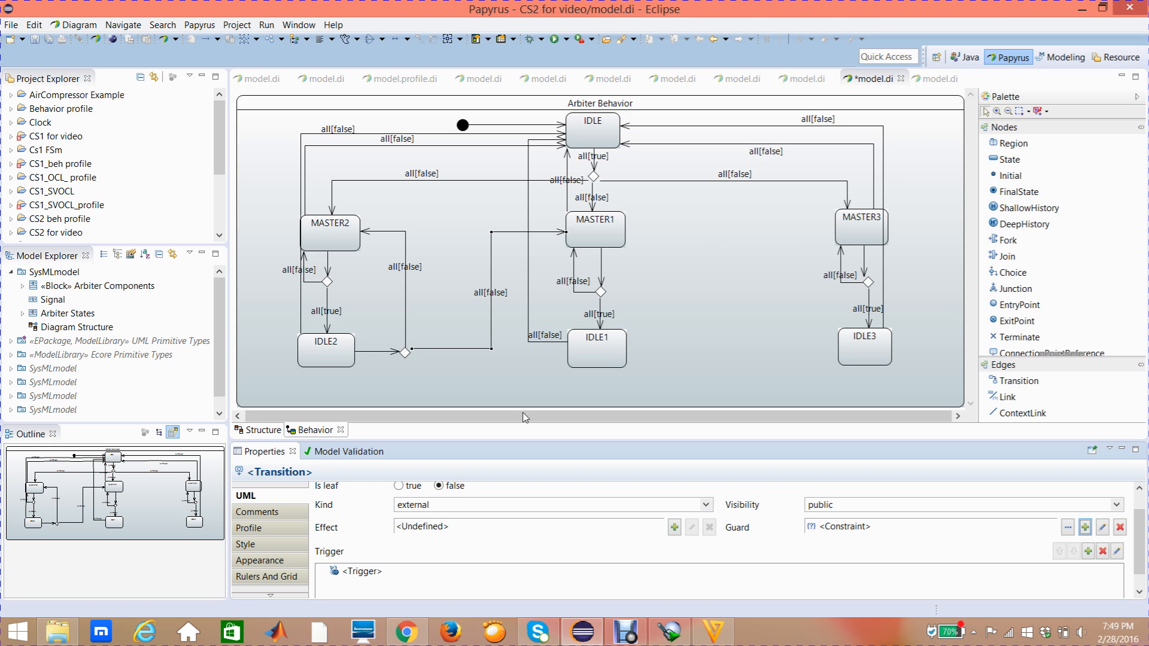
- Draw a Transition from the choice node beside IDLE2 to MASTER3, routing it at right angles beneath IDLE1, and select it
click(1031, 382)
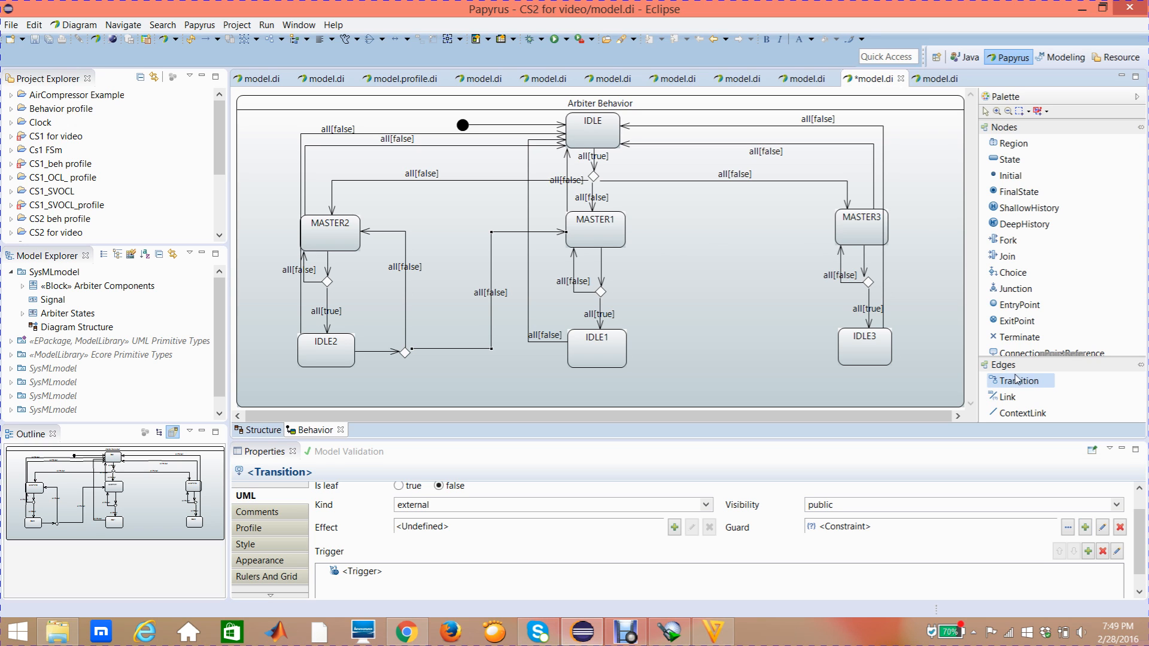
click(406, 353)
click(851, 231)
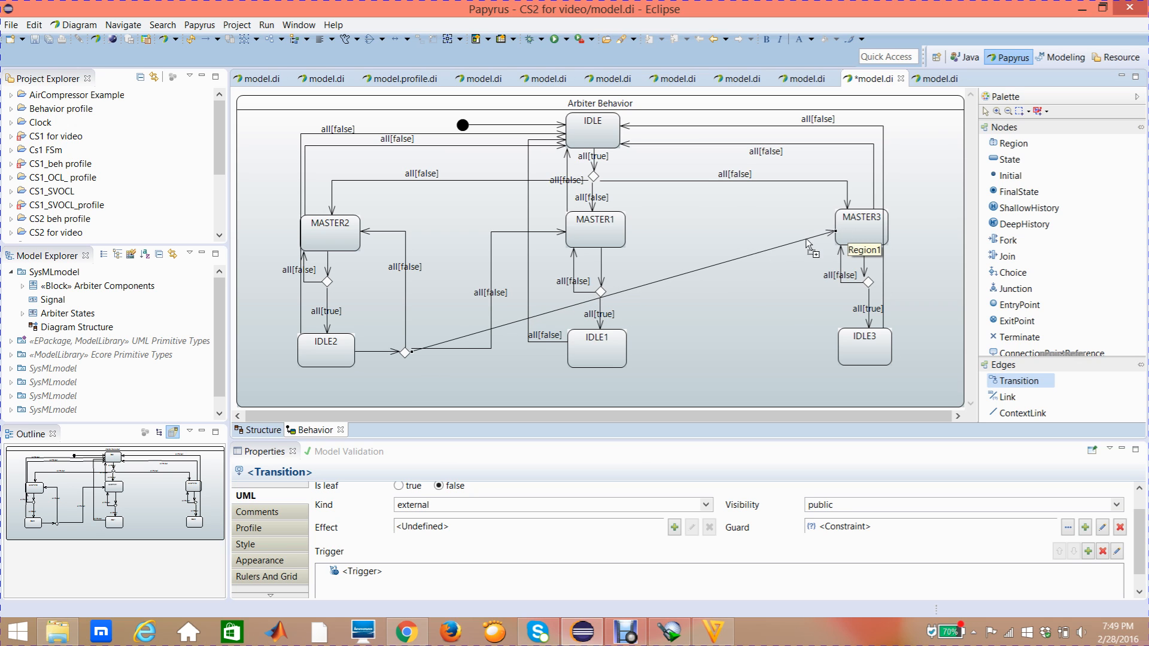
drag(719, 281, 706, 394)
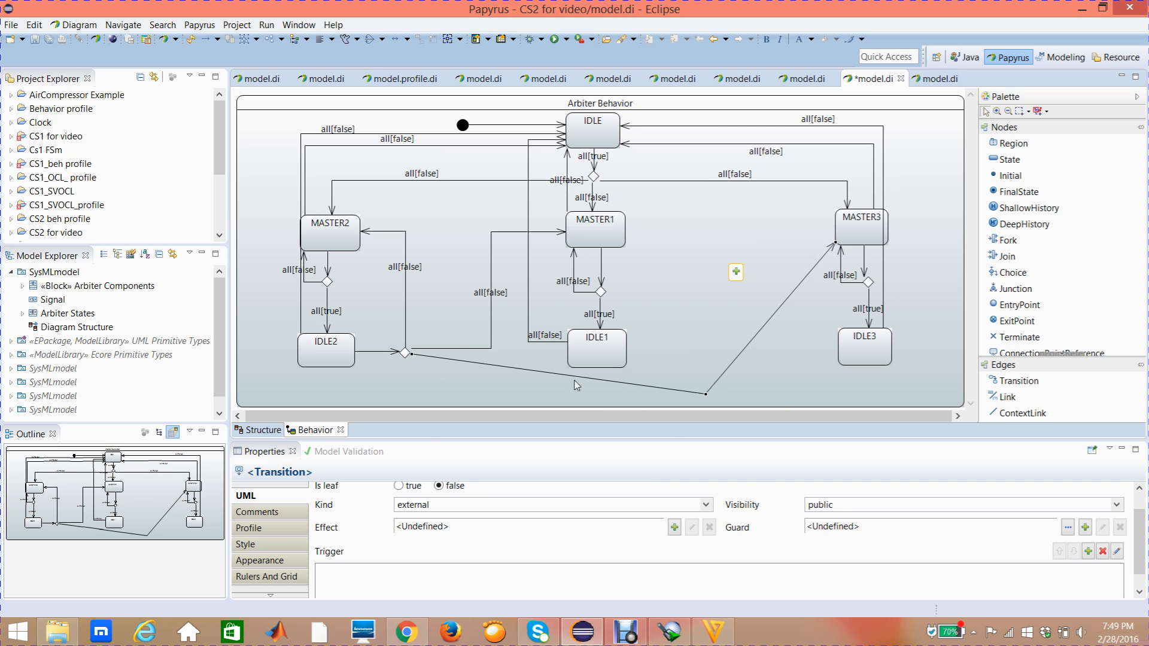
drag(508, 367, 405, 397)
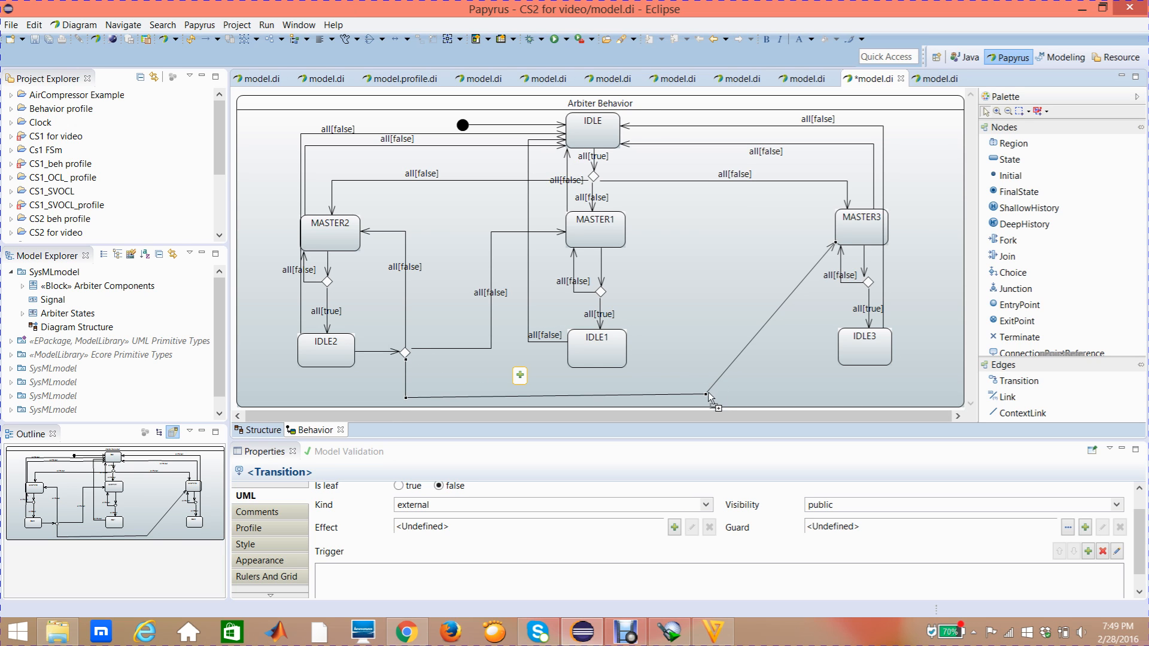
drag(706, 395, 804, 219)
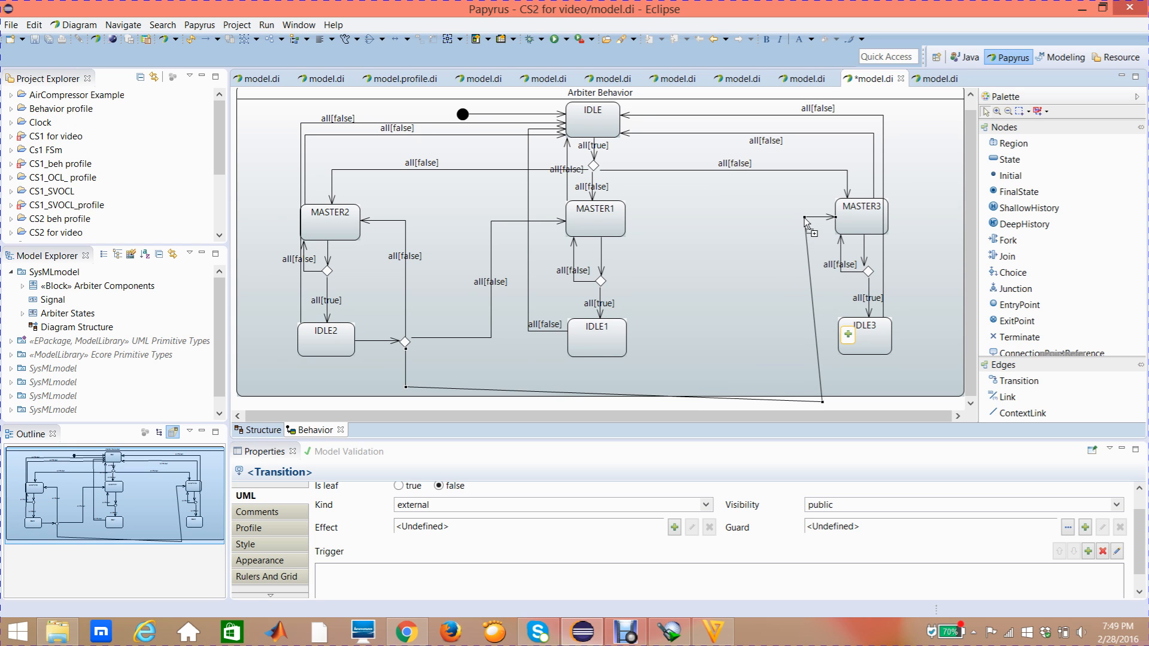
mouse_move(822, 402)
mouse_down()
mouse_move(821, 387)
mouse_move(804, 396)
mouse_up()
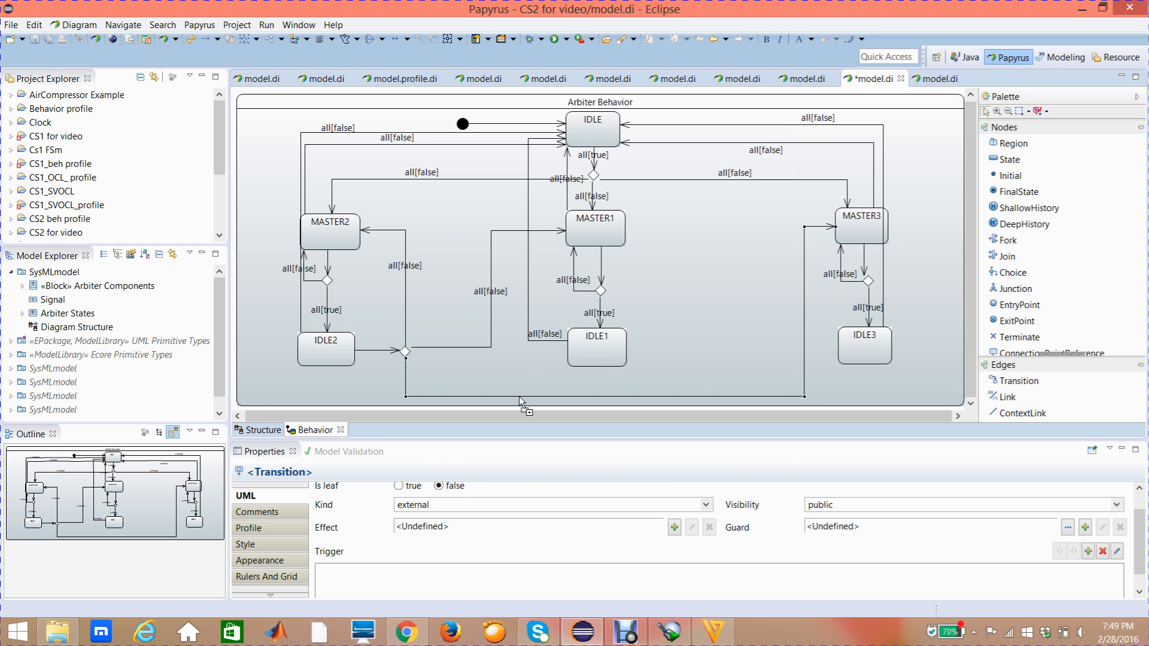
mouse_move(520, 398)
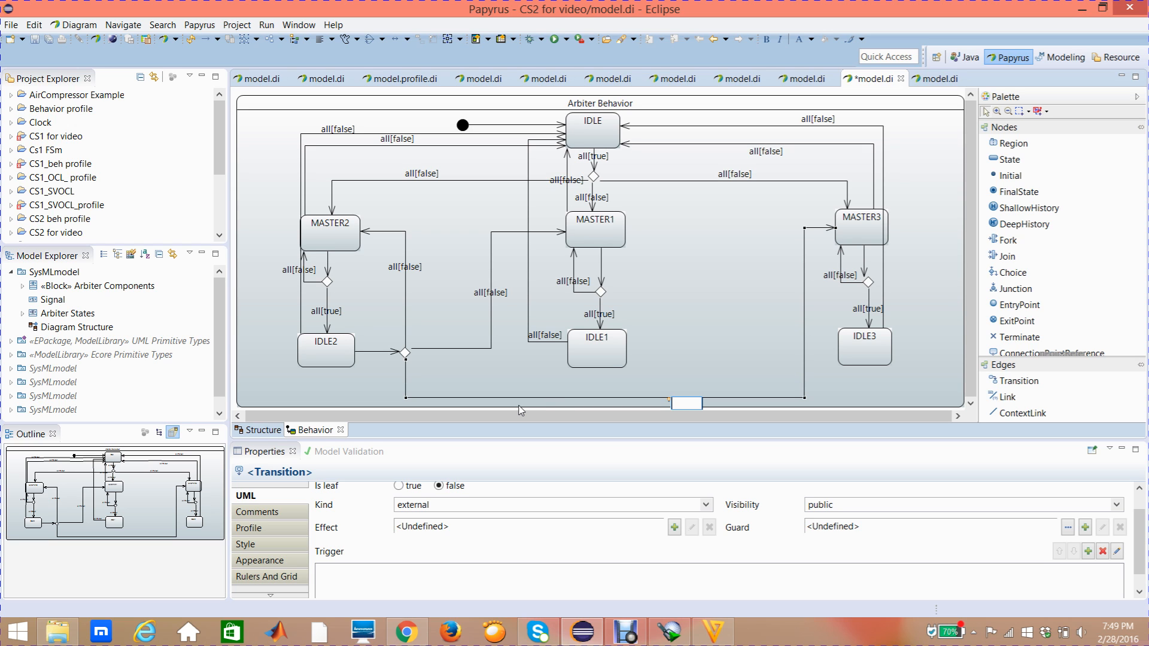
click(482, 395)
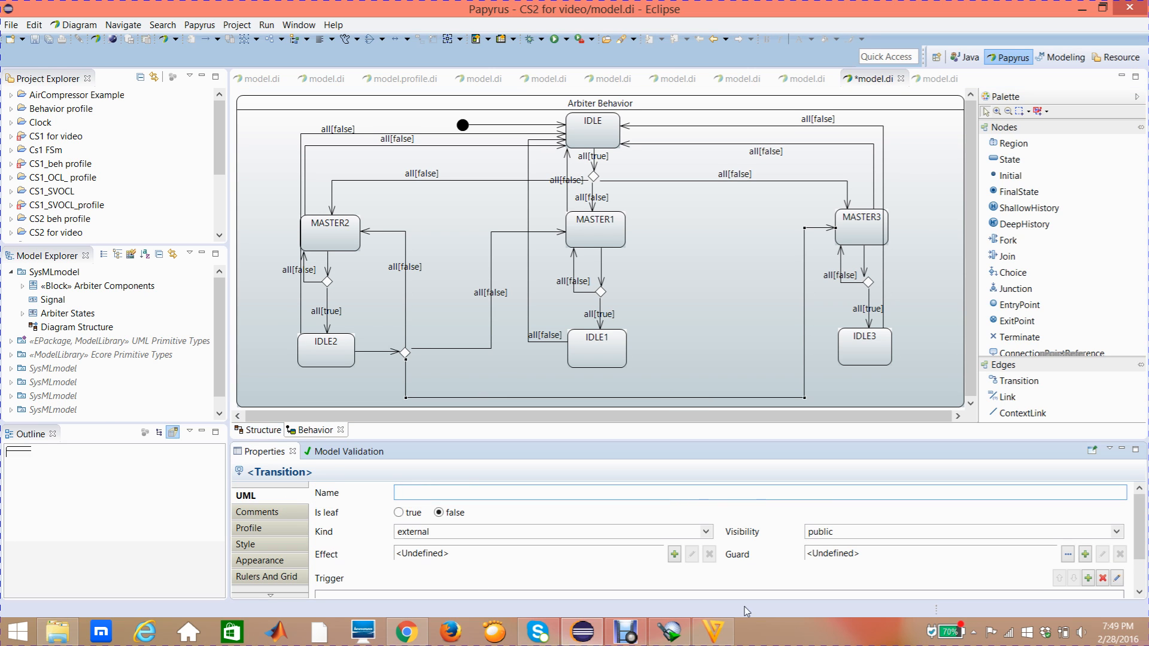
- Add a trigger with the port req3 to the transition from the choice node beside IDLE2 to MASTER3
click(1088, 578)
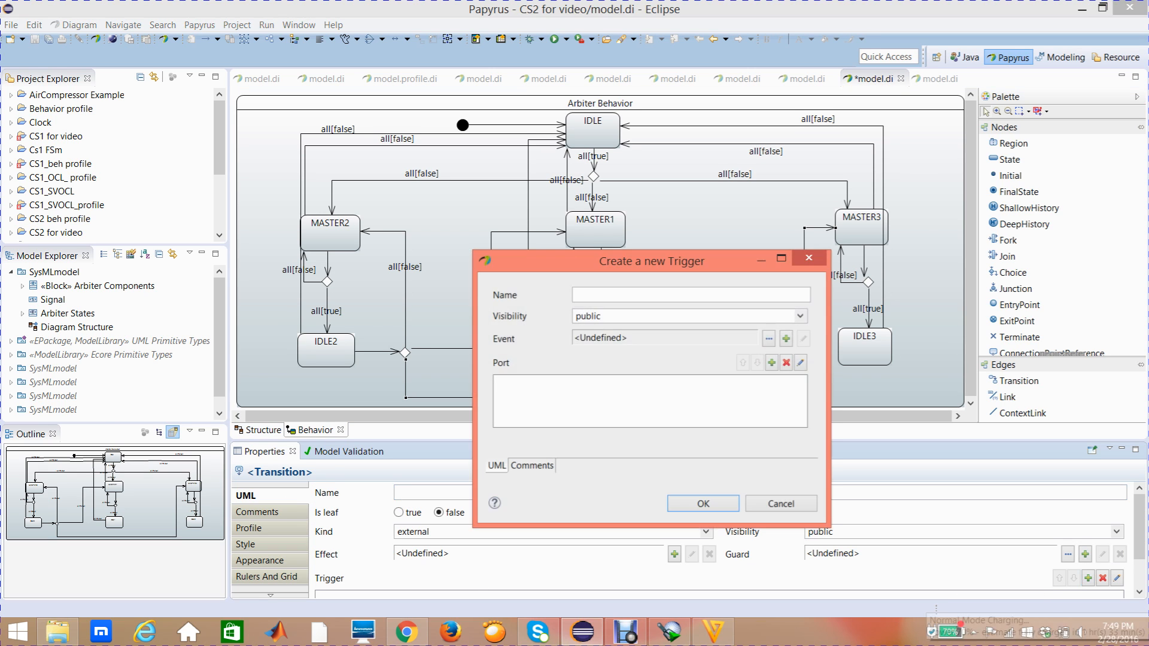
click(772, 366)
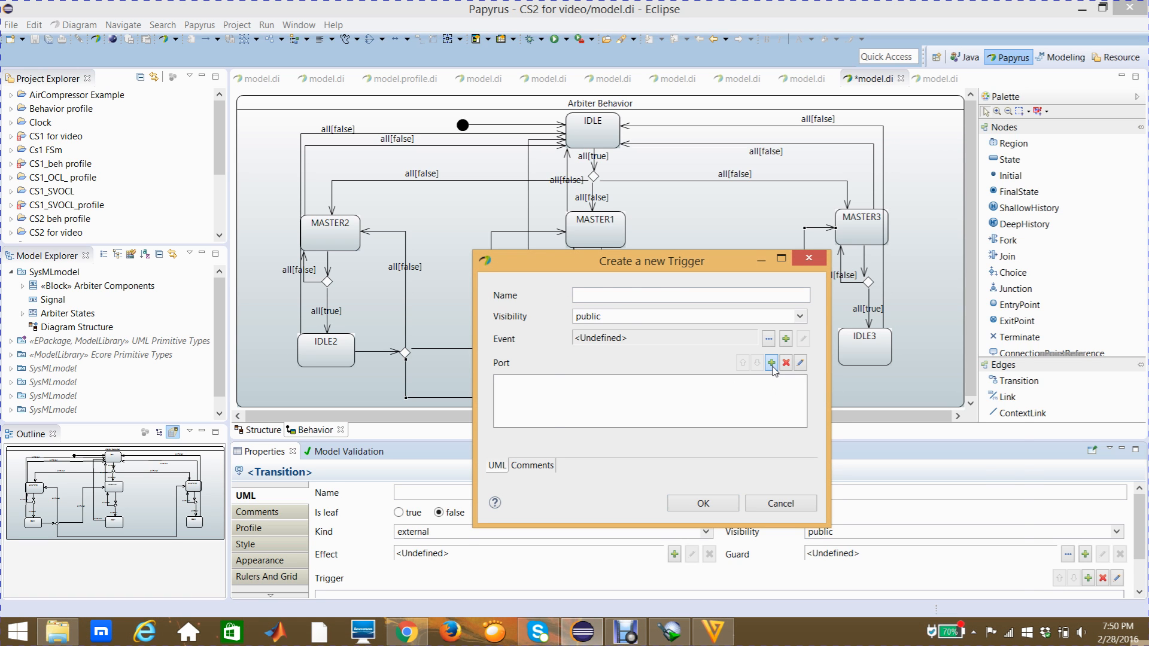
click(591, 280)
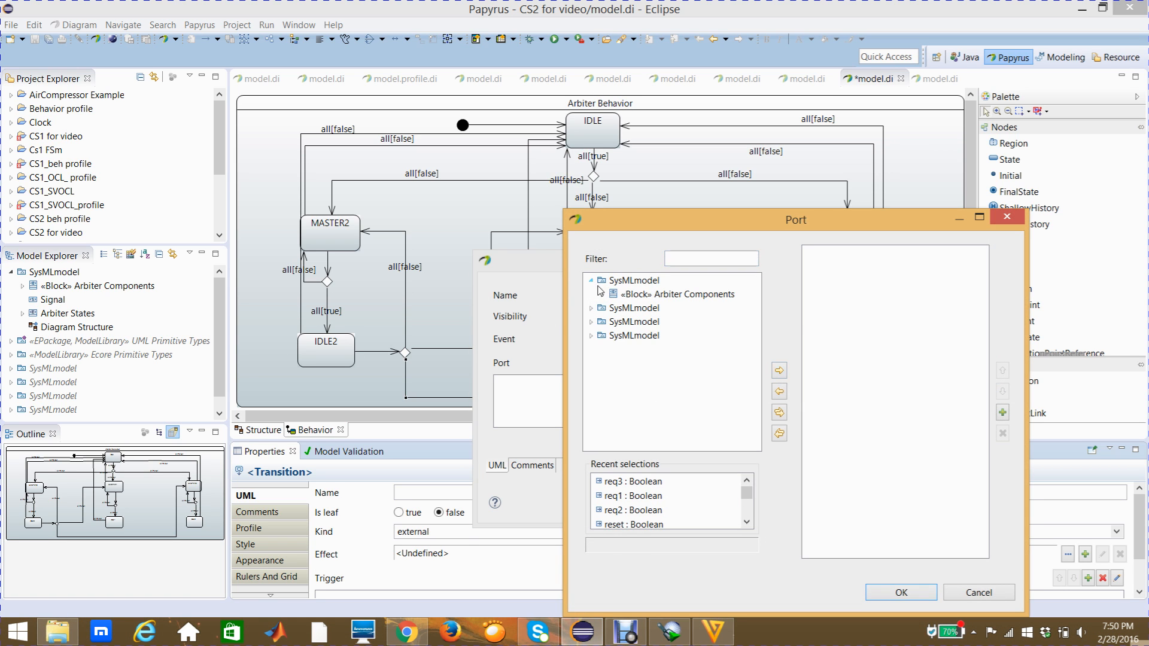
click(601, 293)
click(672, 363)
click(778, 370)
click(901, 593)
click(692, 504)
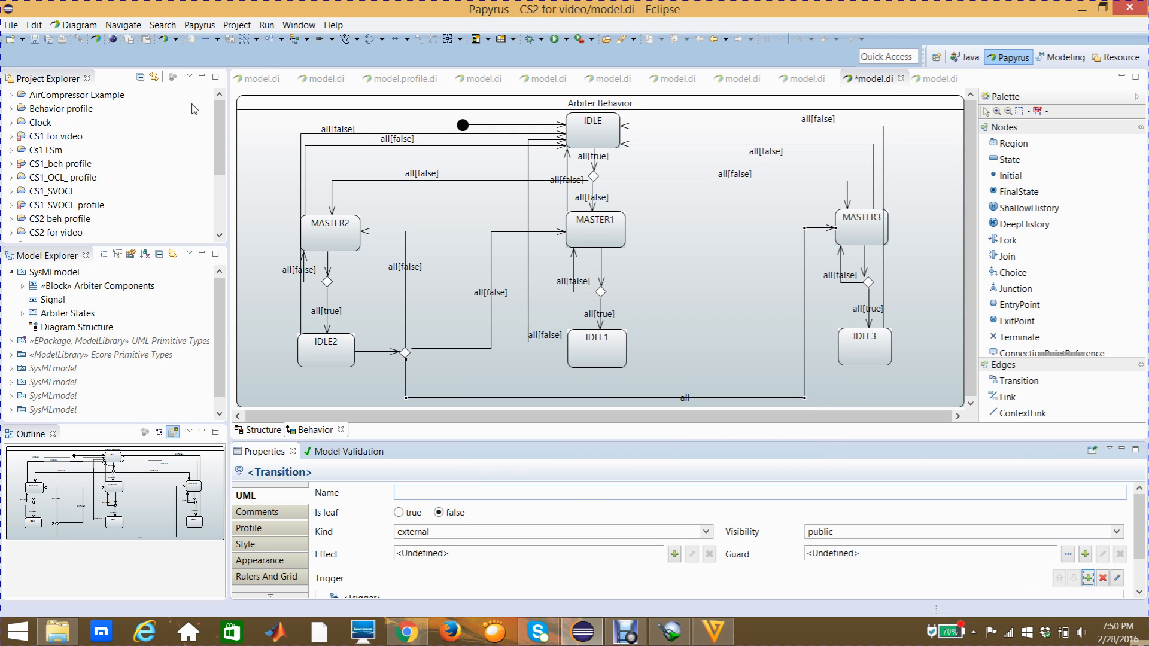
- Create a Constraint as the guard of the transition to MASTER3, with req3 as its constrained element
double_click(714, 396)
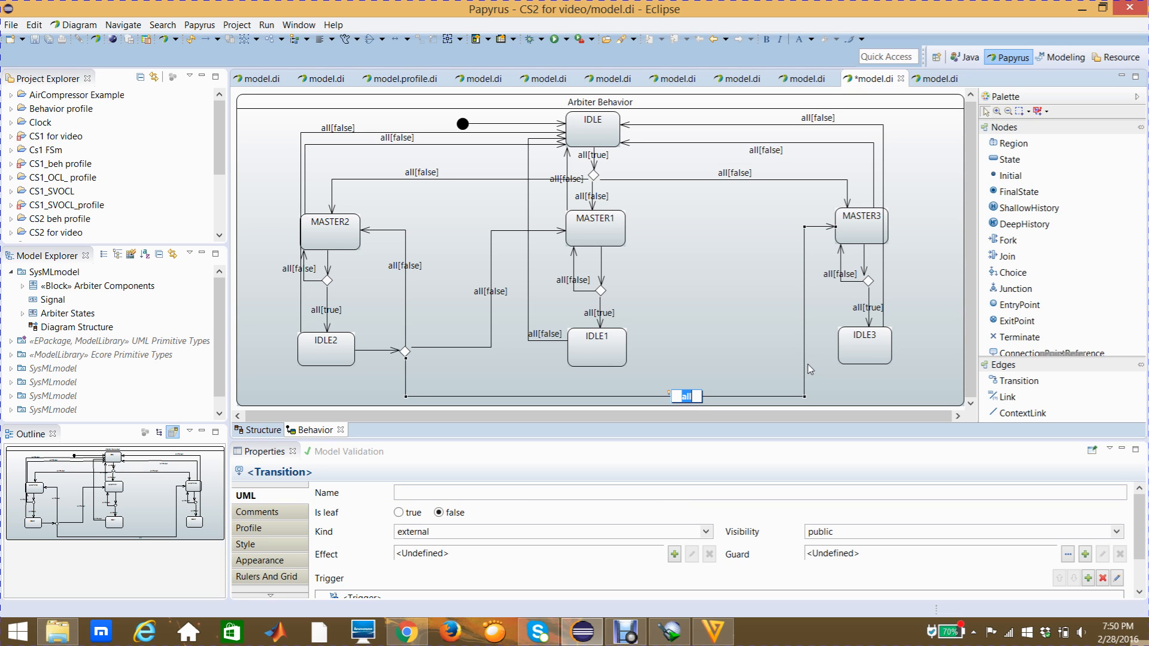
click(1085, 555)
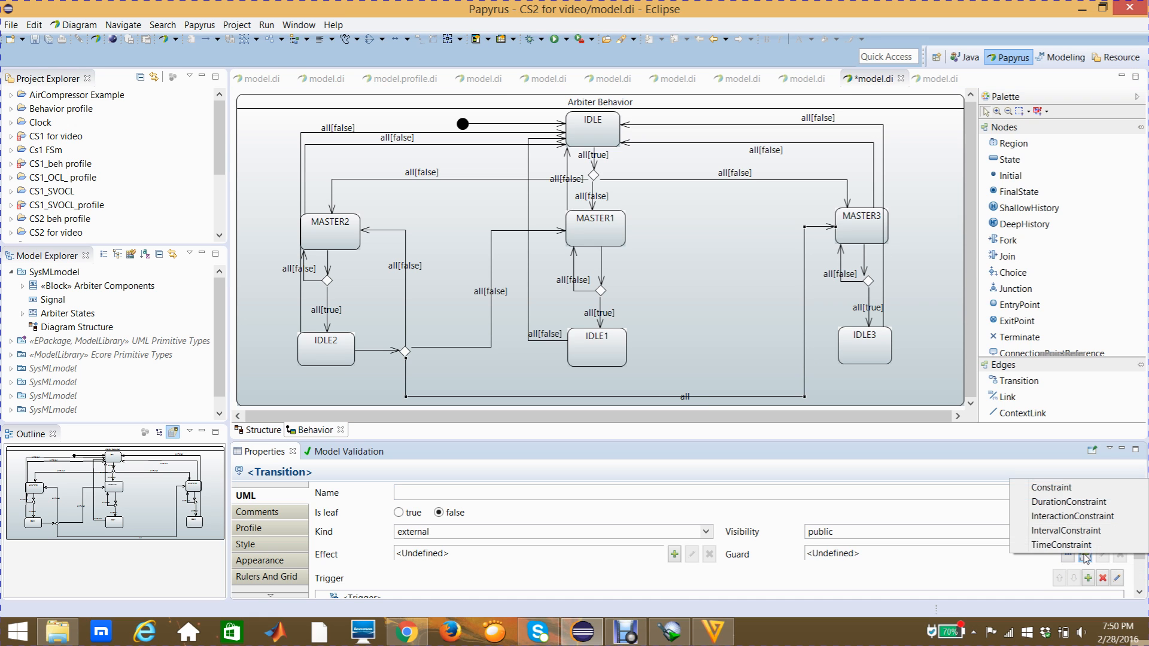
click(1051, 489)
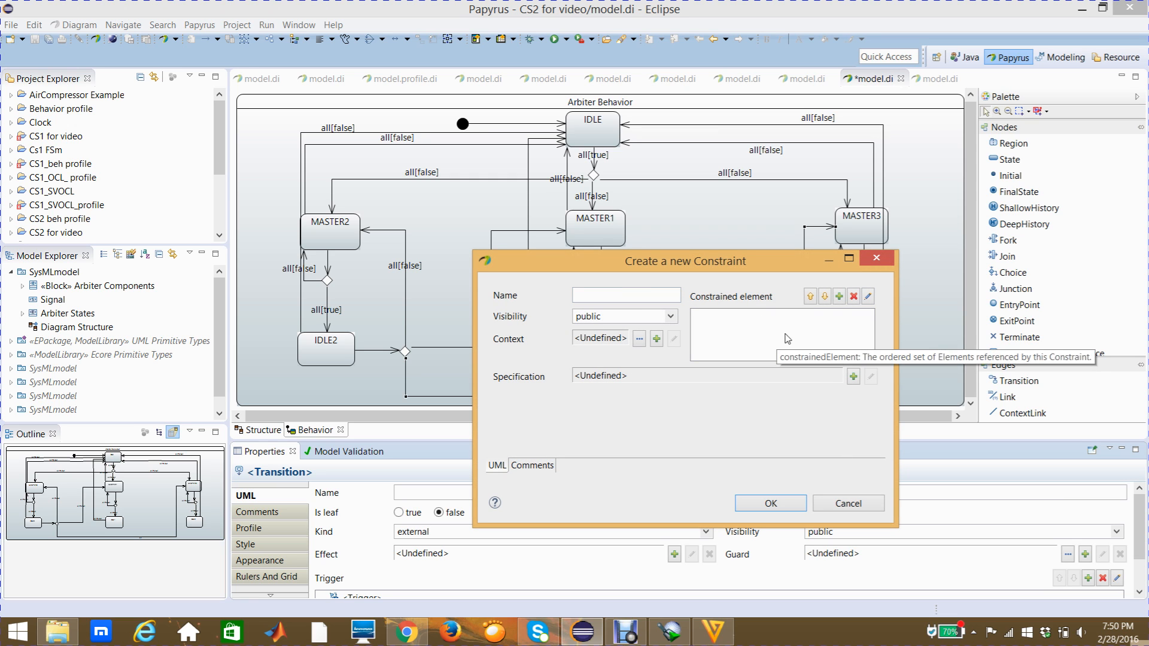
click(839, 296)
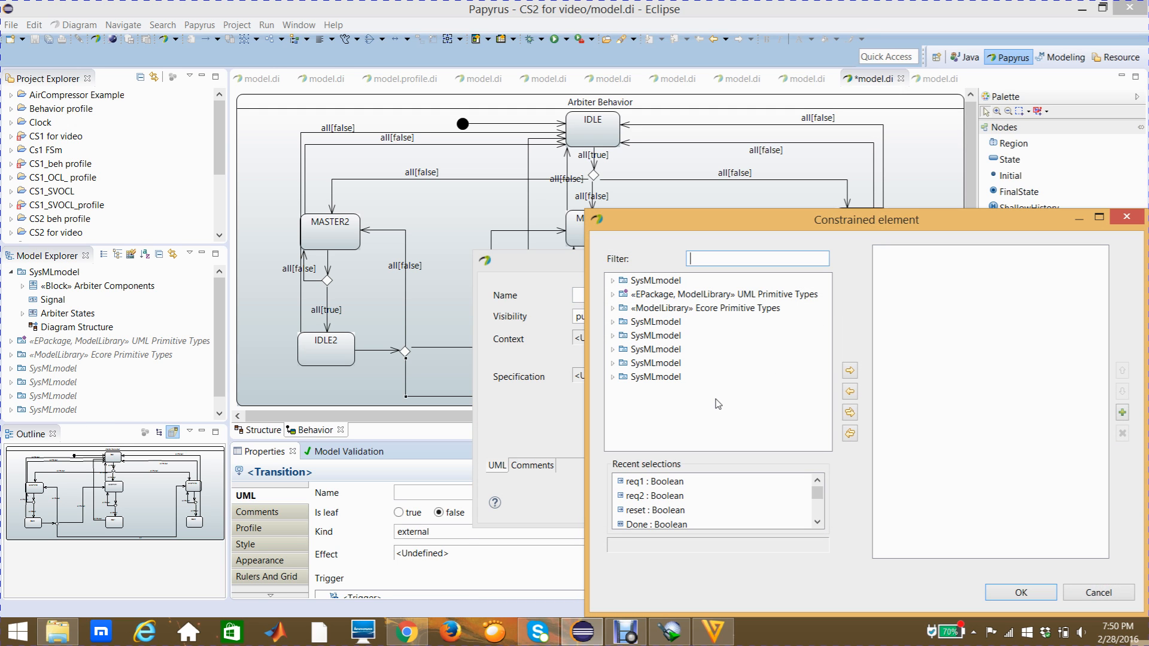
click(613, 281)
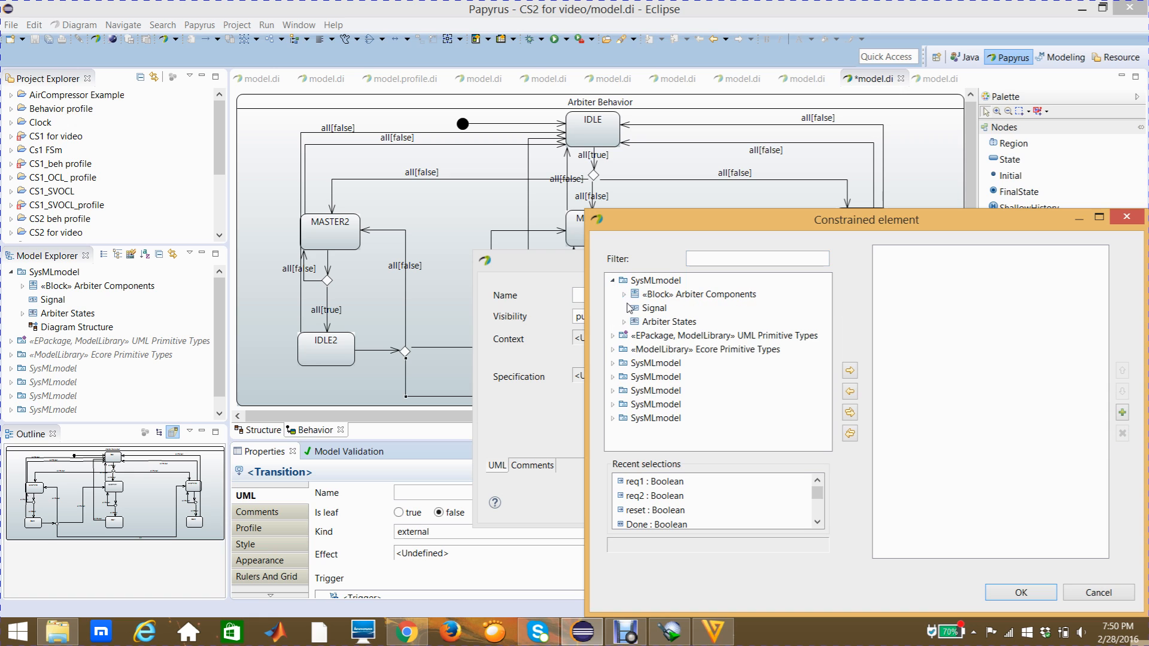
click(623, 295)
click(698, 364)
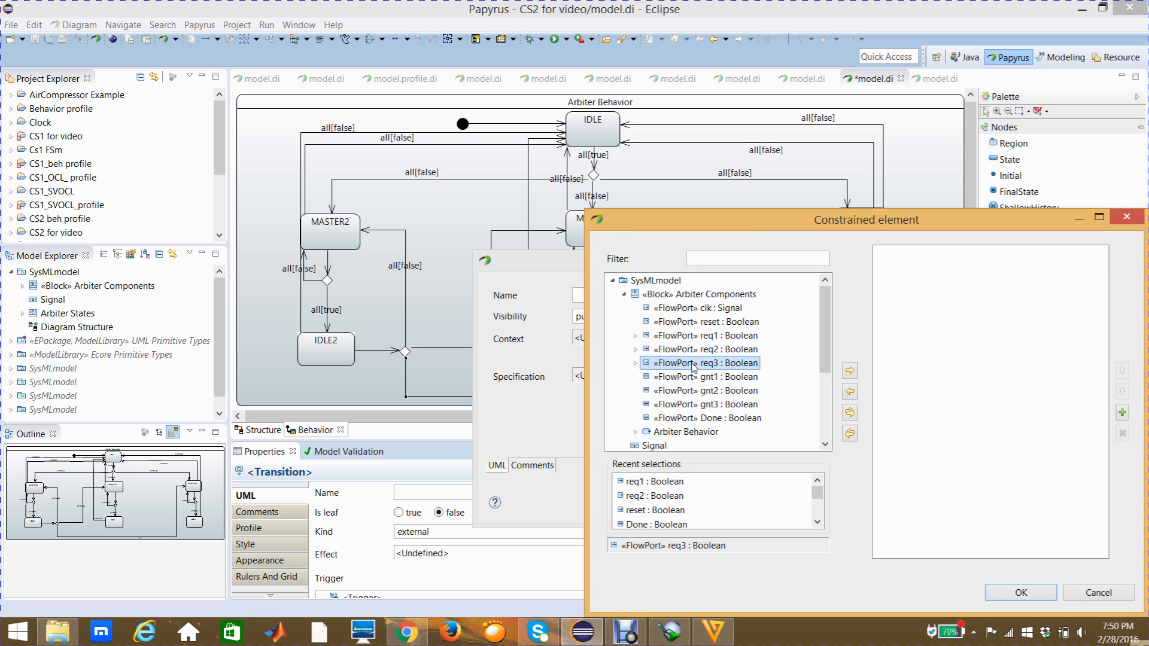
click(849, 371)
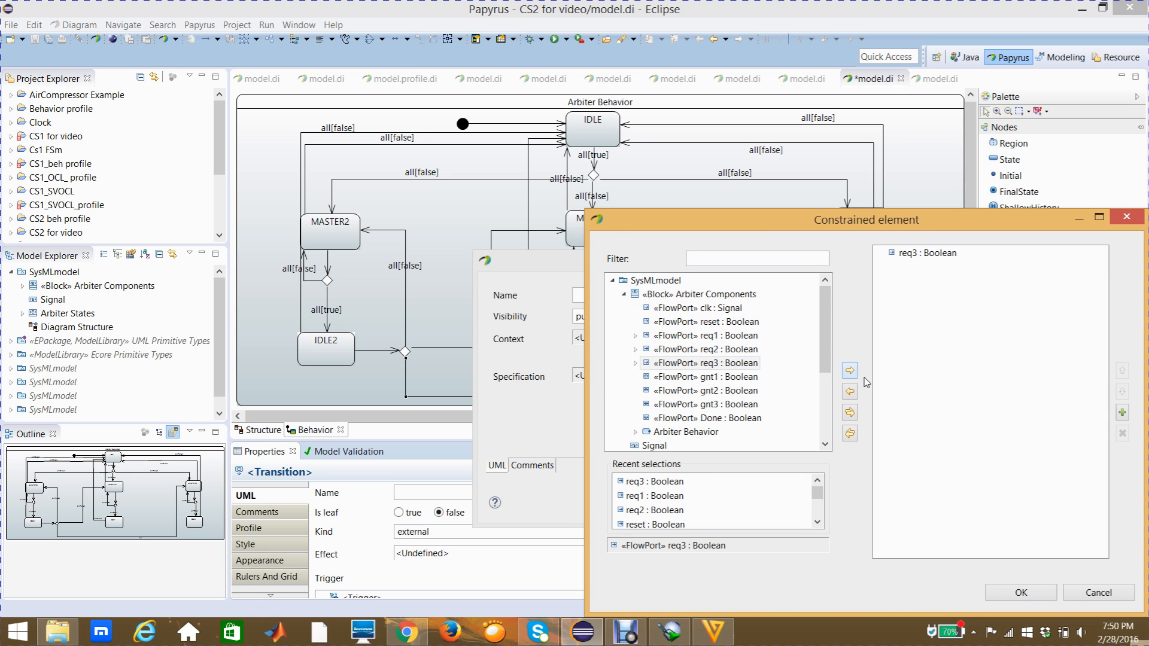
click(1000, 593)
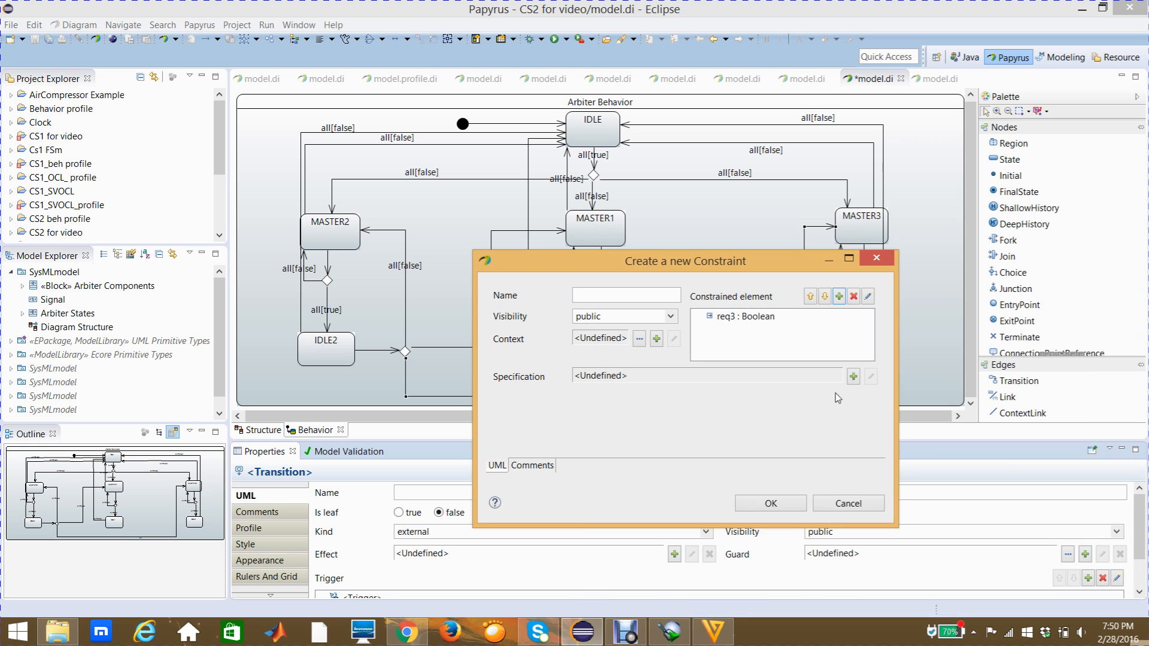
- Give the guard constraint on the transition to MASTER3 a LiteralBoolean specification with the value false
click(854, 380)
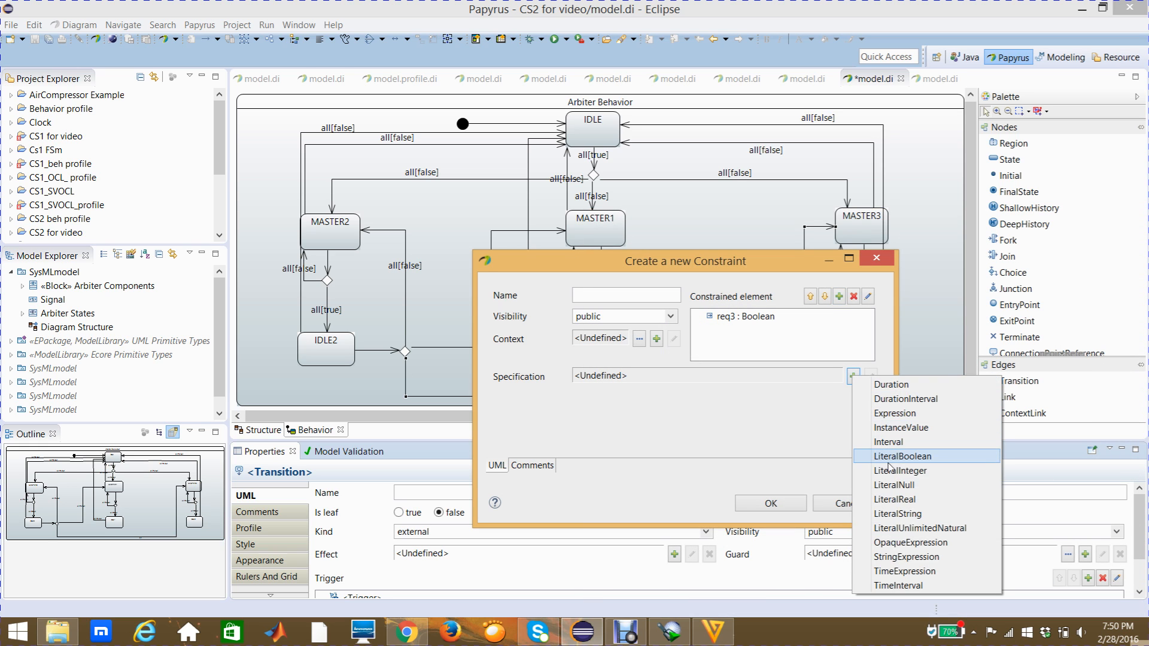
click(890, 455)
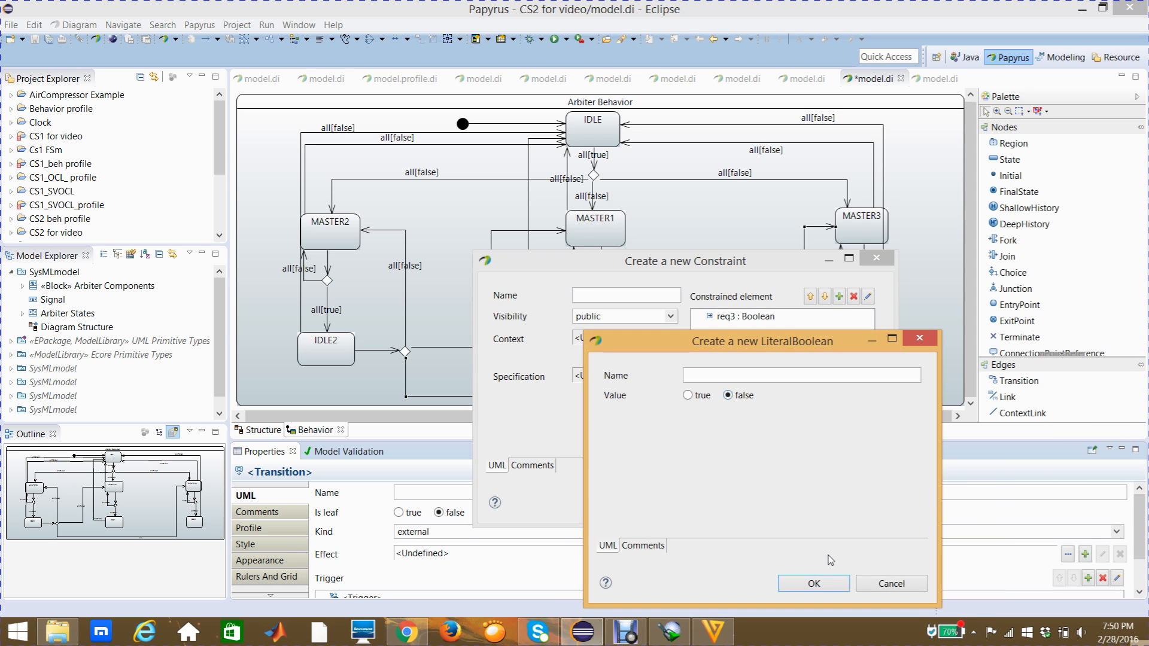
click(822, 585)
click(772, 504)
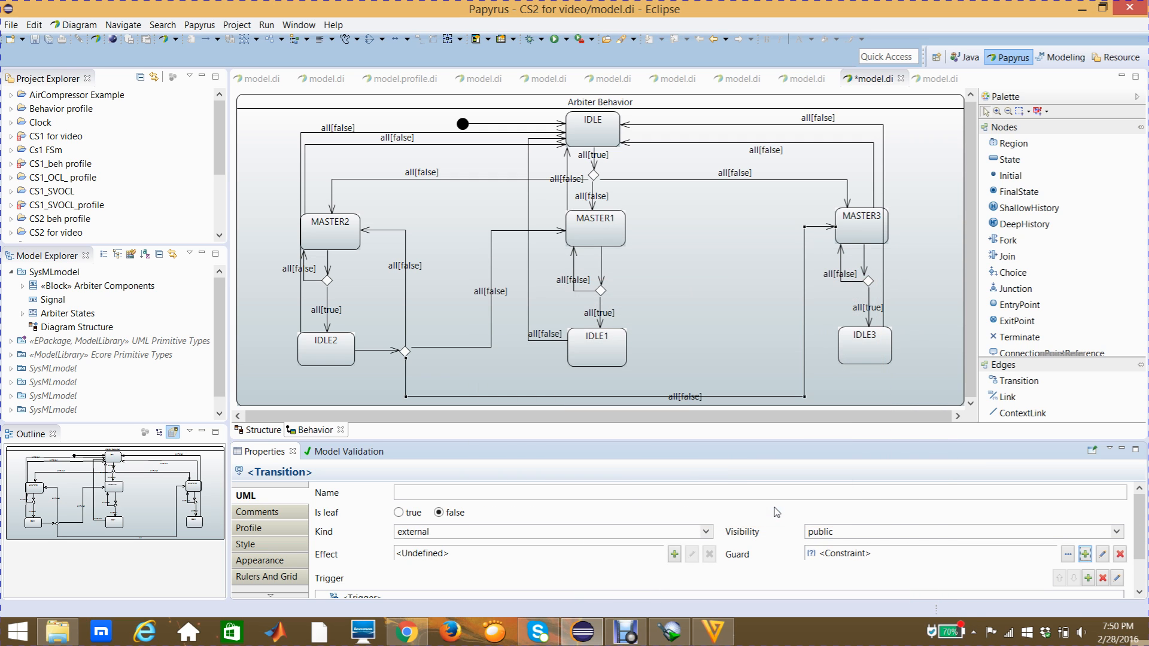
- Move the all[false] label of the transition to MASTER3 along its line so it sits beneath IDLE1
click(685, 396)
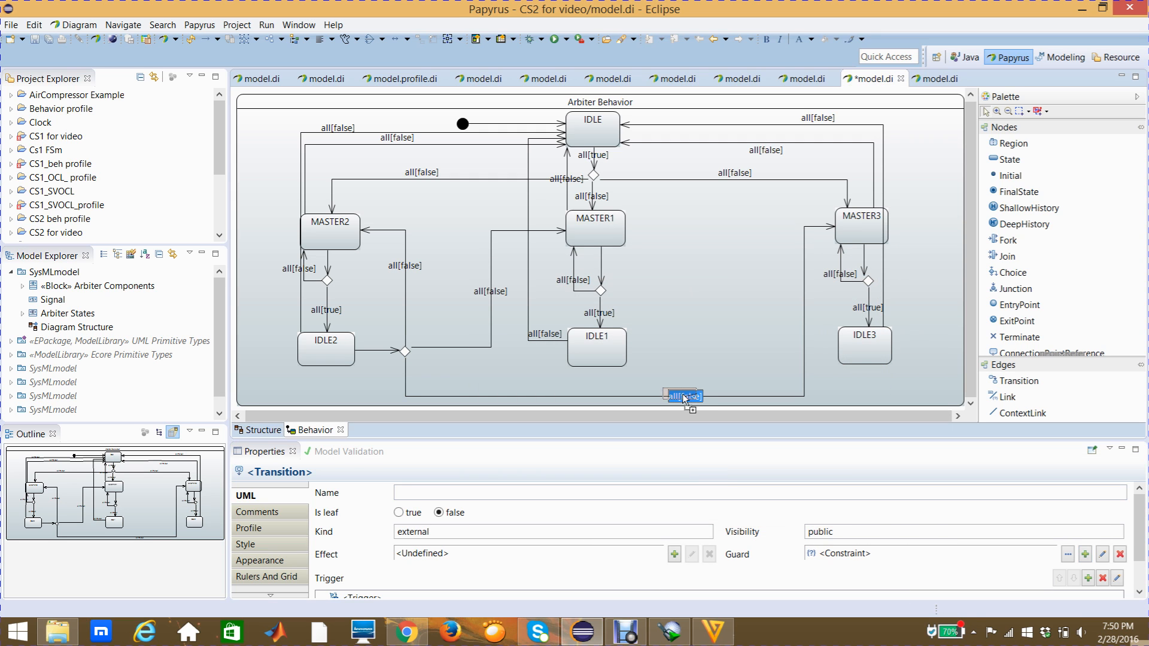
drag(624, 392, 623, 392)
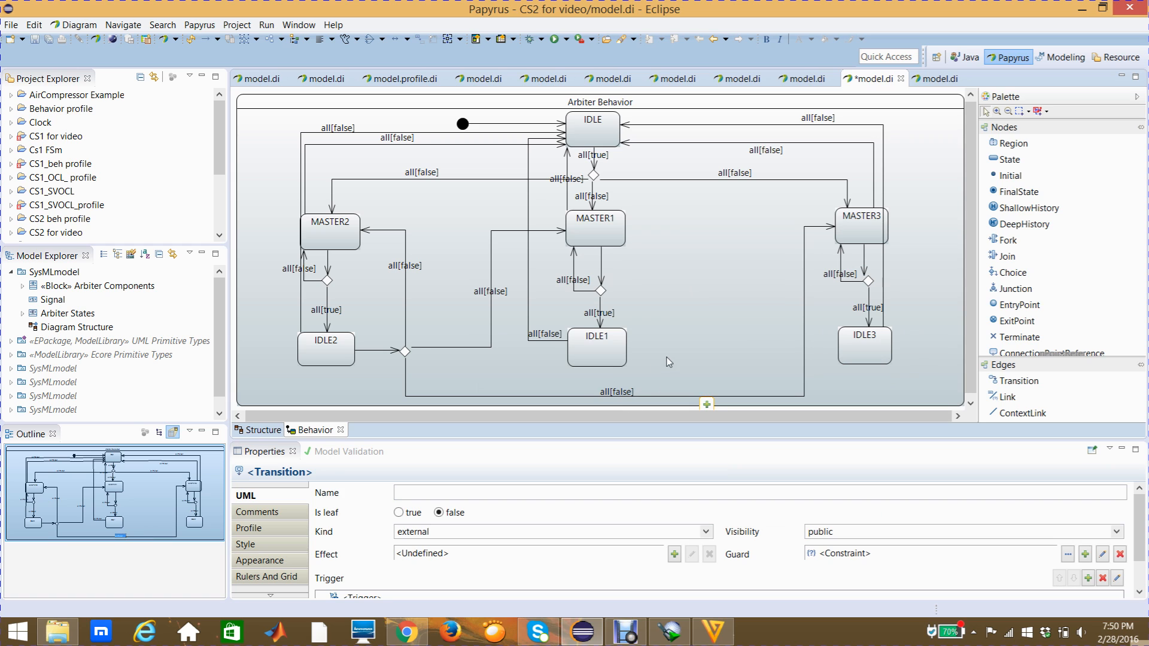
click(668, 362)
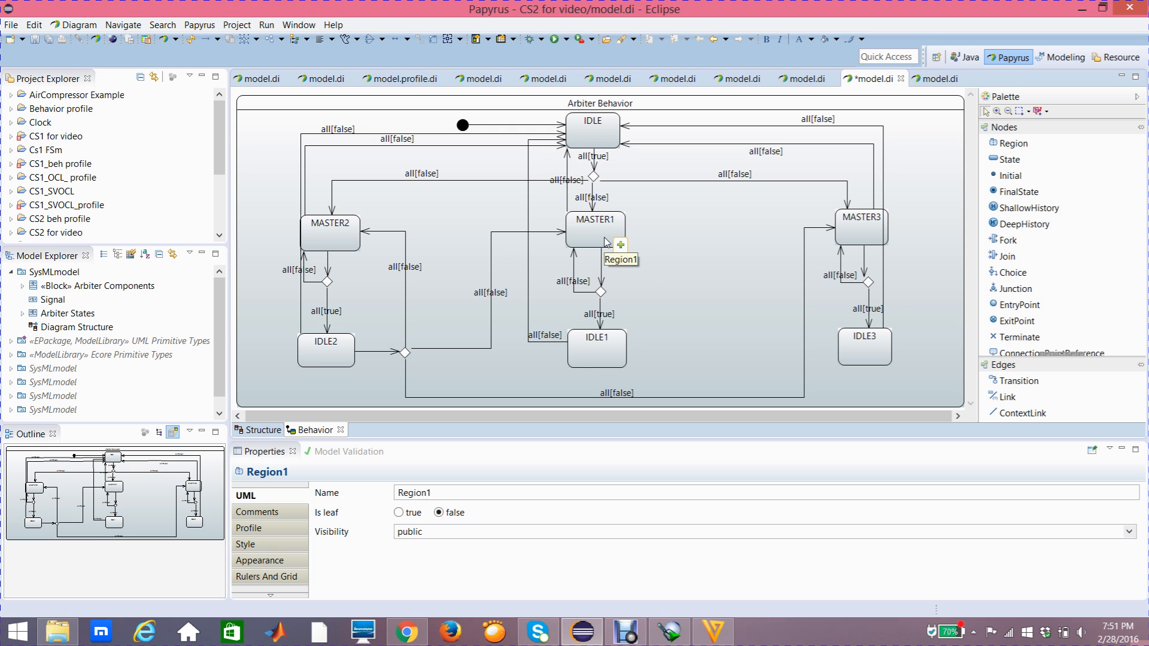
- Place a Choice node to the right of IDLE1 and clear its name
click(1013, 274)
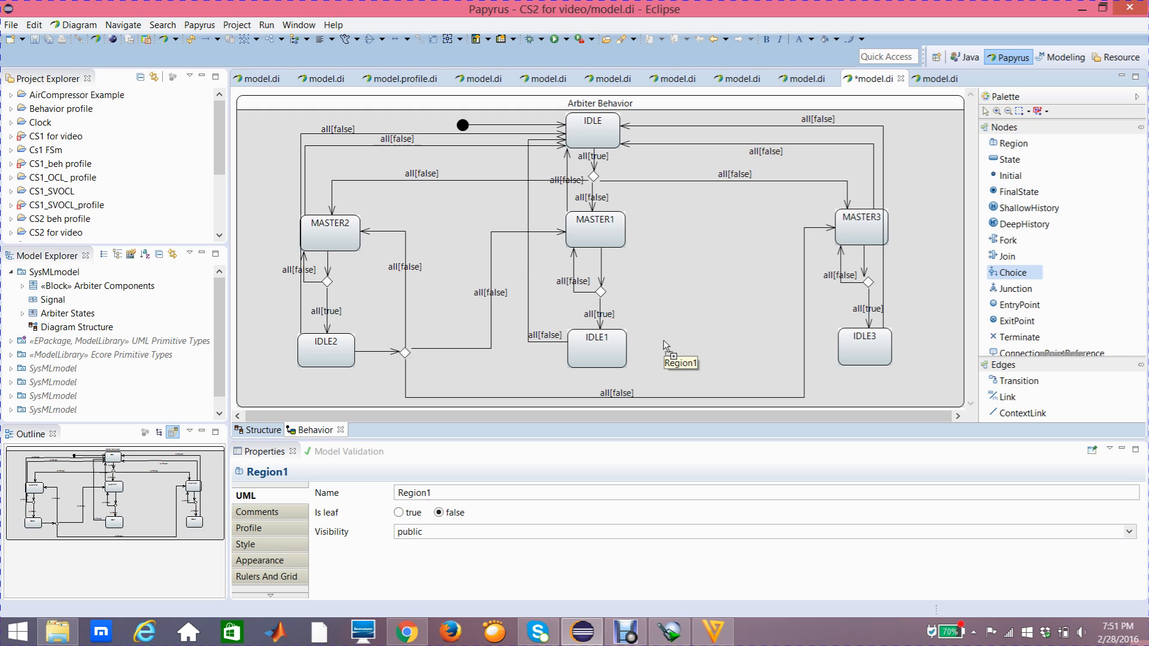
click(663, 340)
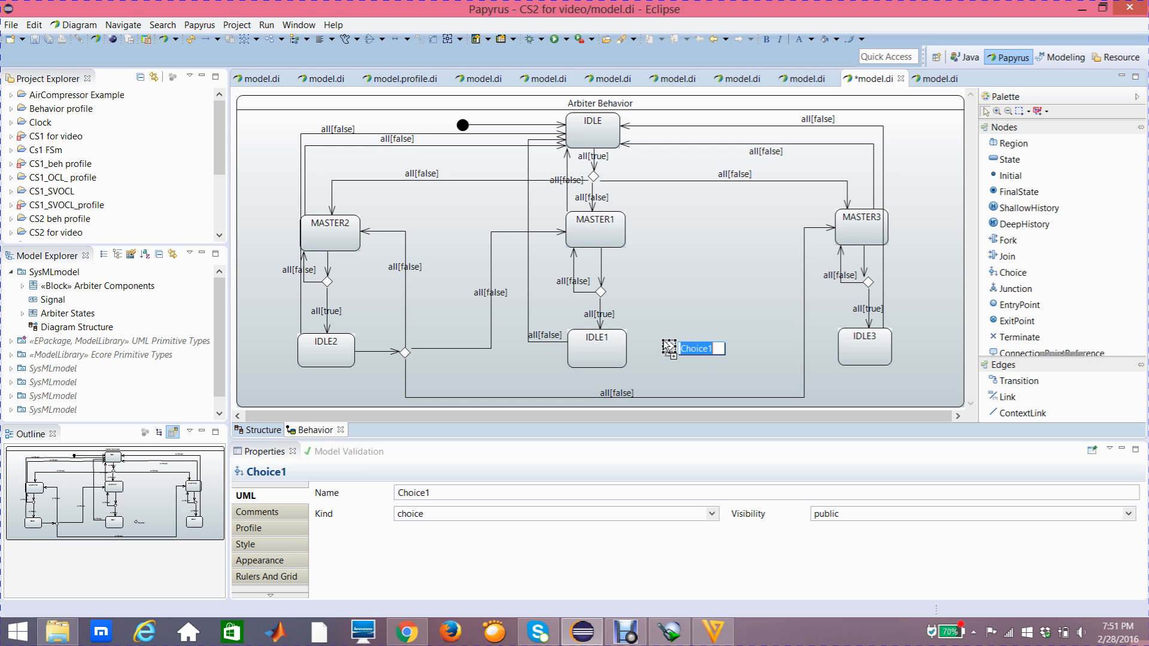
key(BackSpace)
key(Return)
click(728, 310)
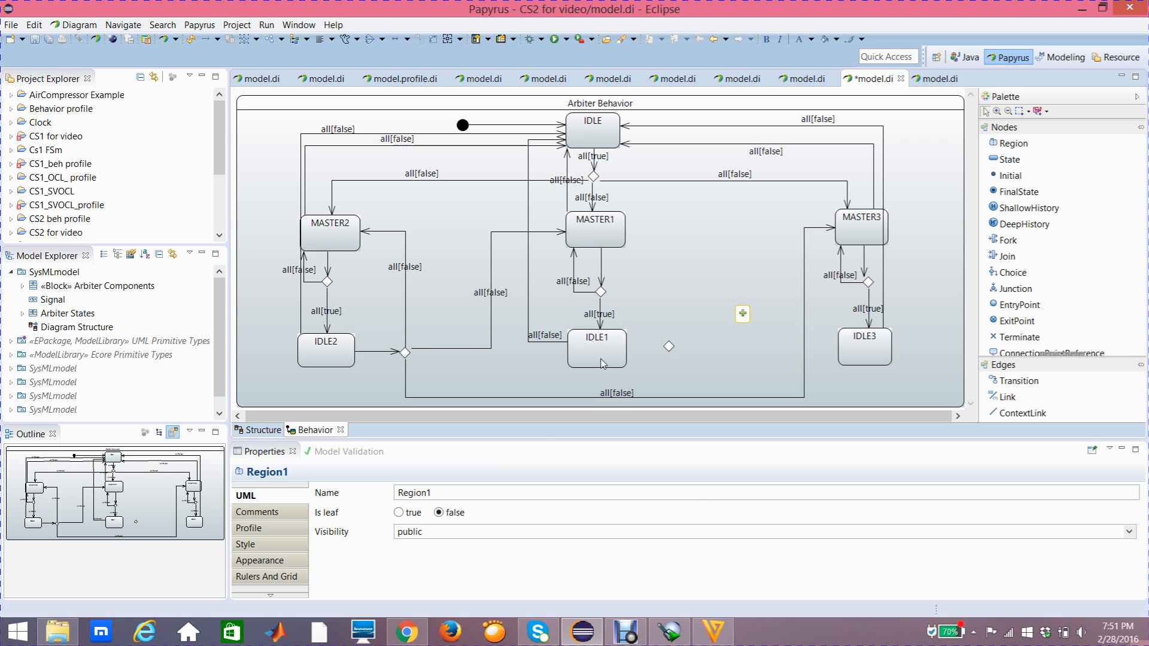
- Draw a Transition from IDLE1 to the new choice node beside it, leaving it unnamed
click(669, 347)
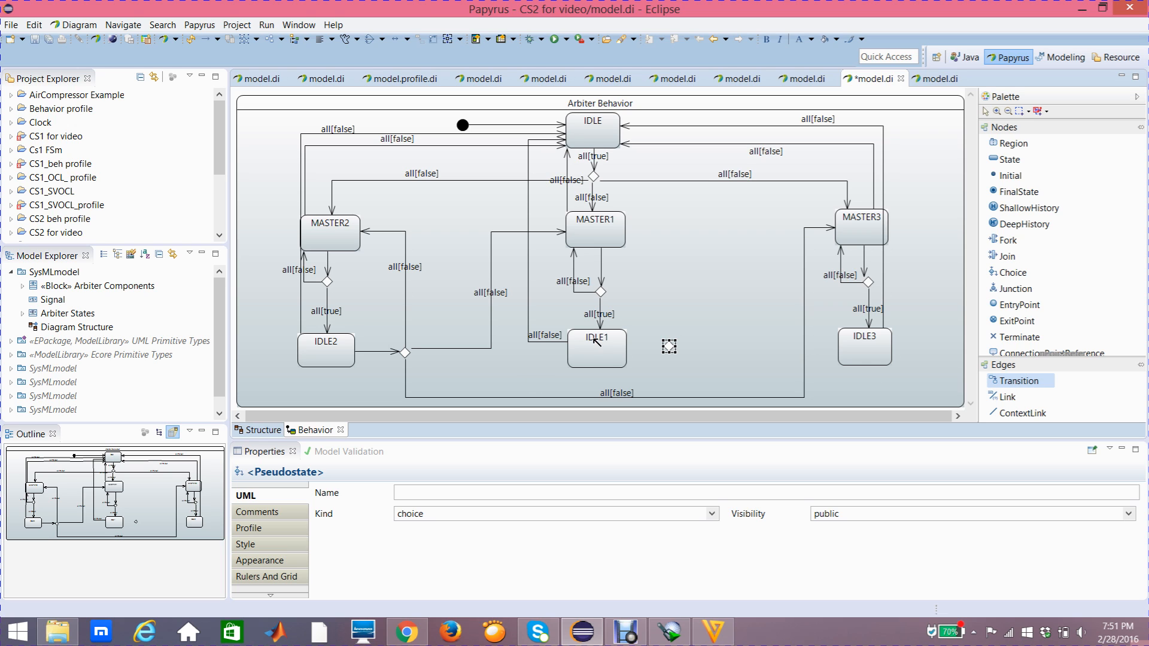
click(620, 351)
click(669, 347)
click(697, 314)
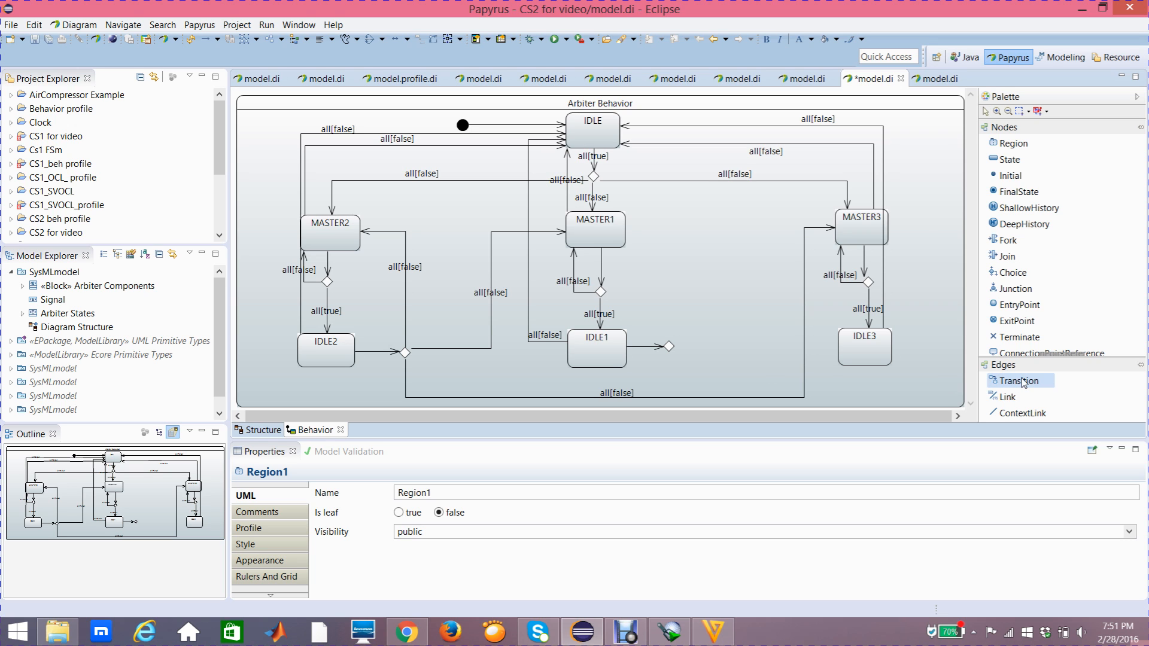
- Draw a Transition from the choice node beside IDLE1 back to MASTER1 and route it at a right angle
click(668, 346)
click(620, 242)
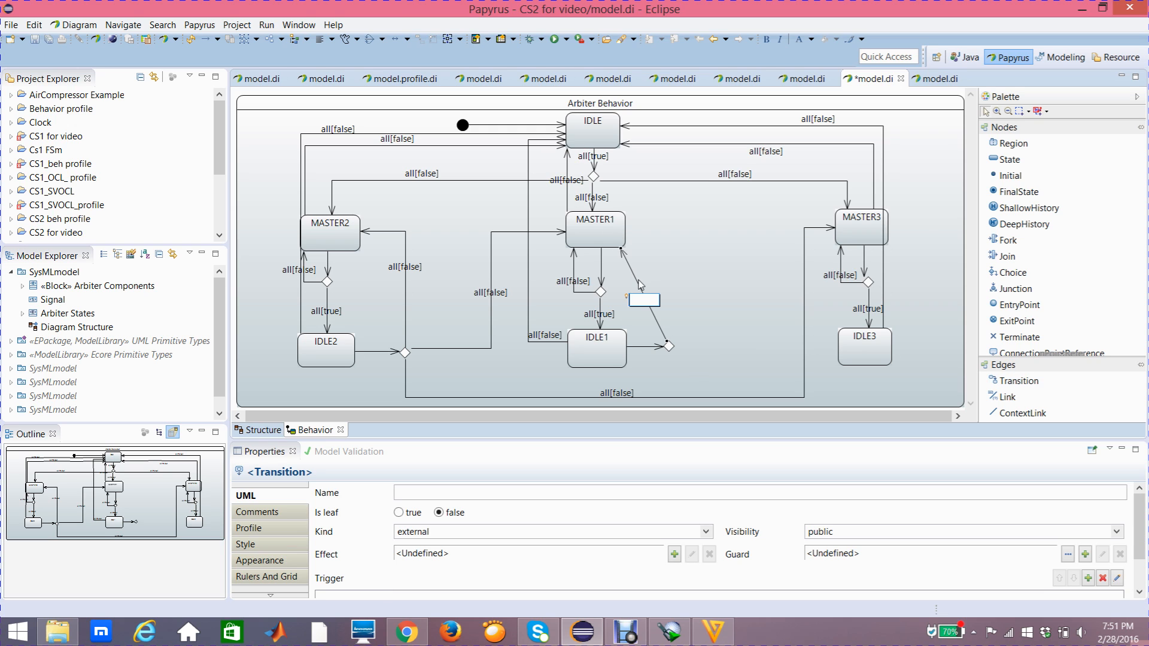
drag(647, 294, 672, 236)
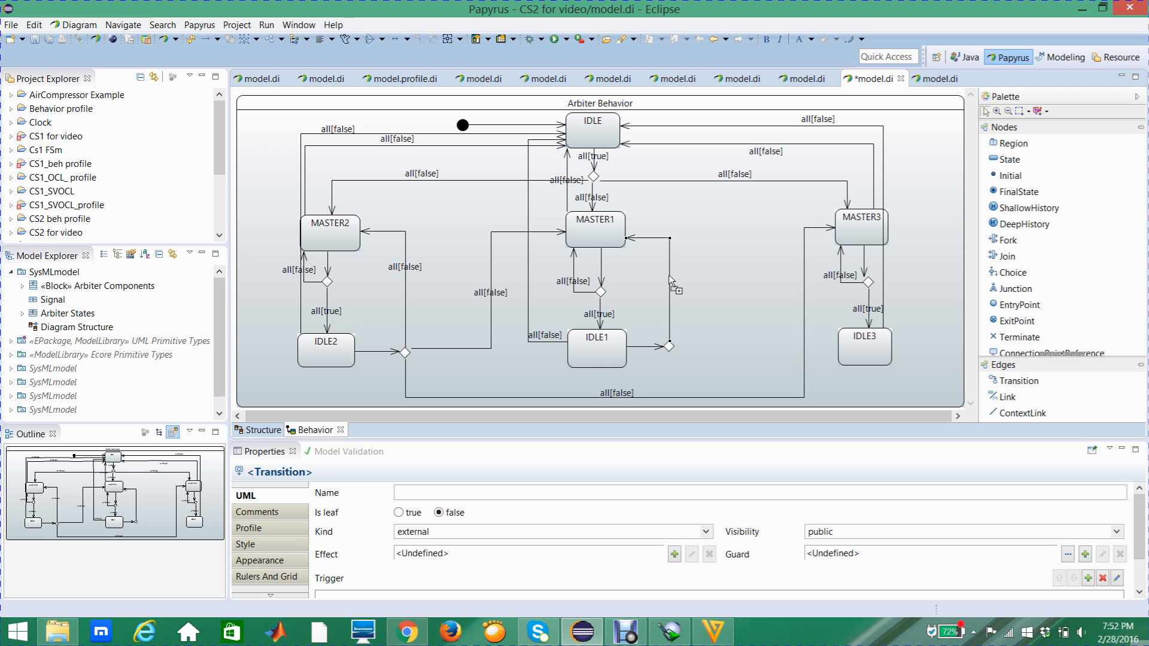
mouse_move(669, 279)
- Add a trigger with the ports req1, req2 and req3 to the transition from the choice node beside IDLE1 to MASTER1
click(249, 500)
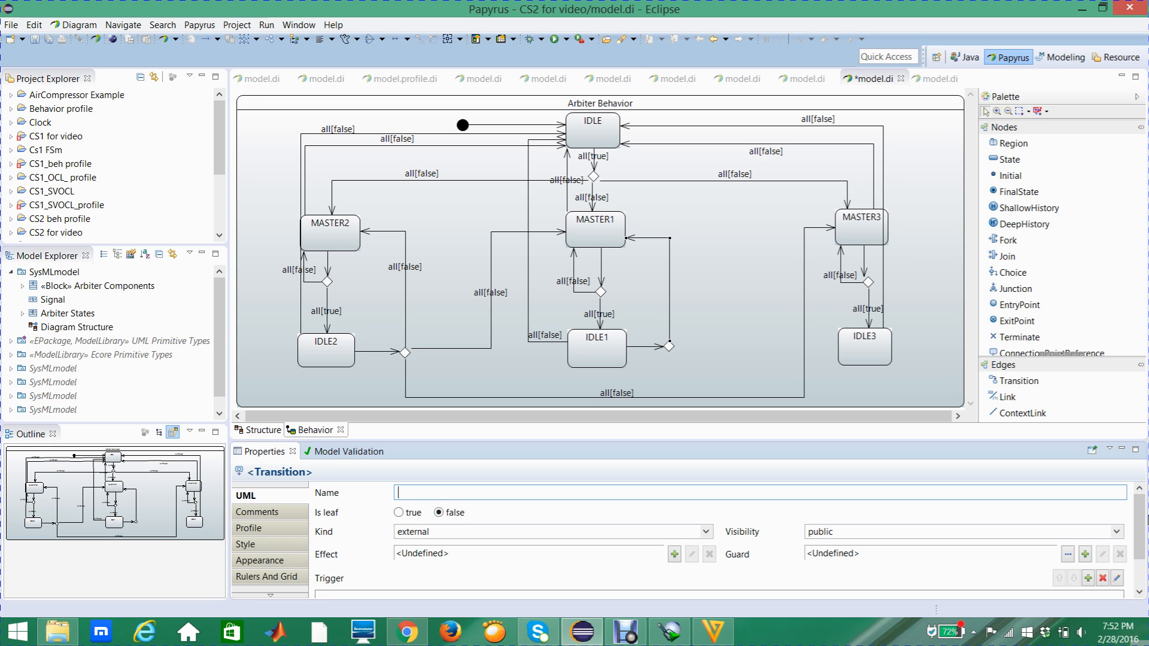
scroll(1140, 526, down, 2)
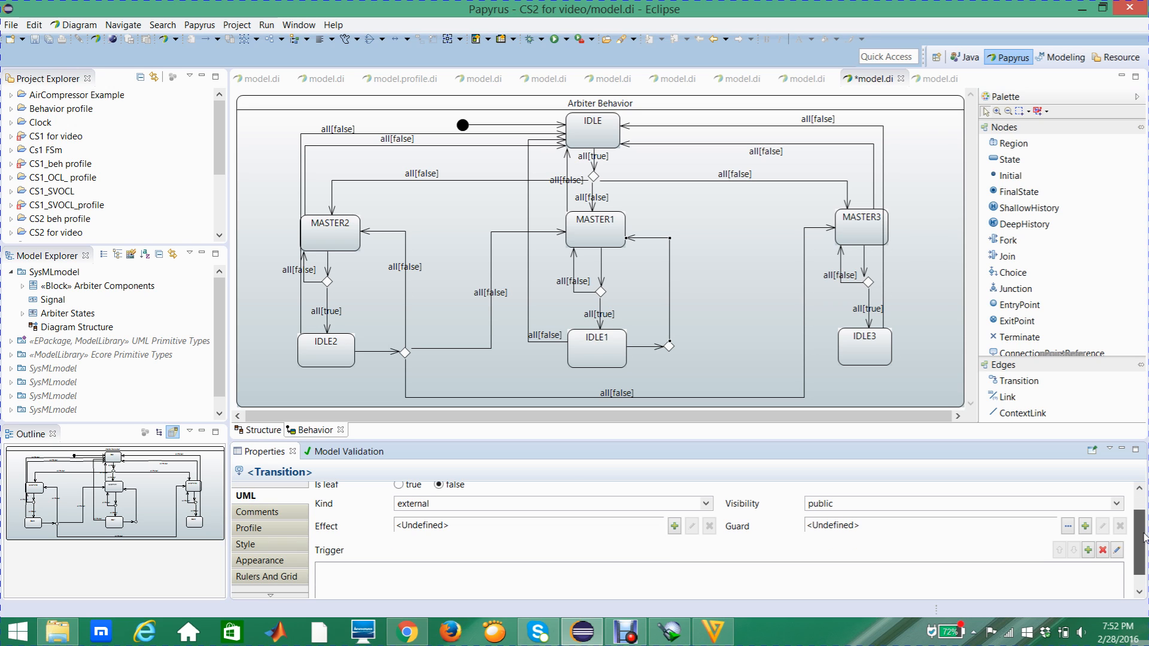
click(1089, 548)
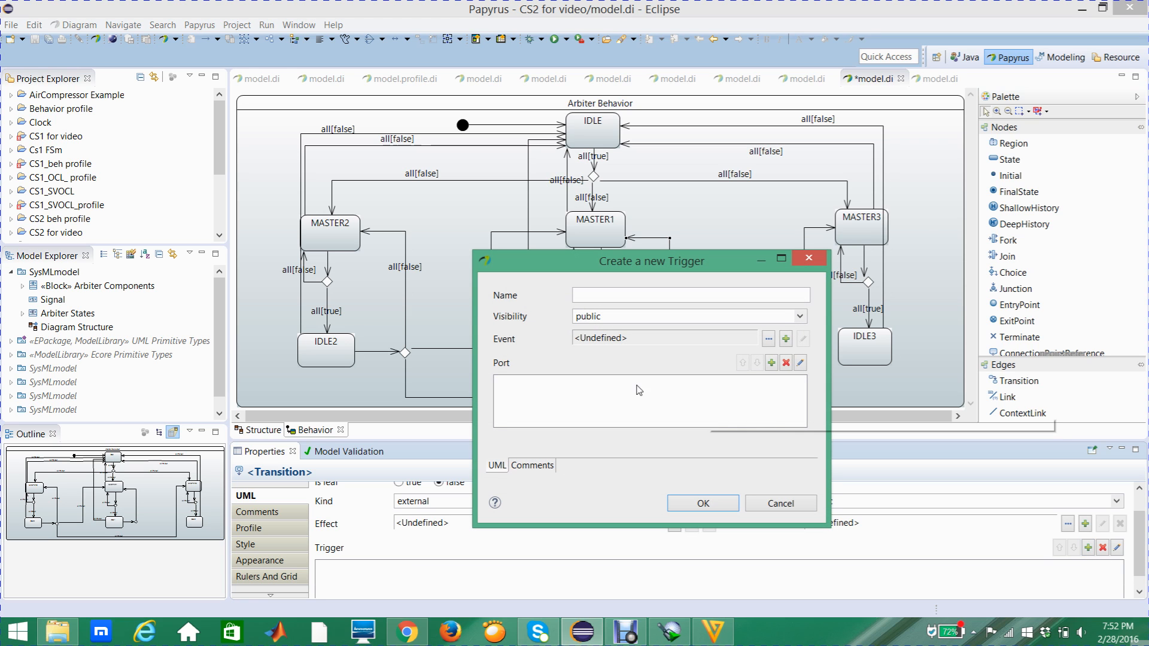
click(772, 364)
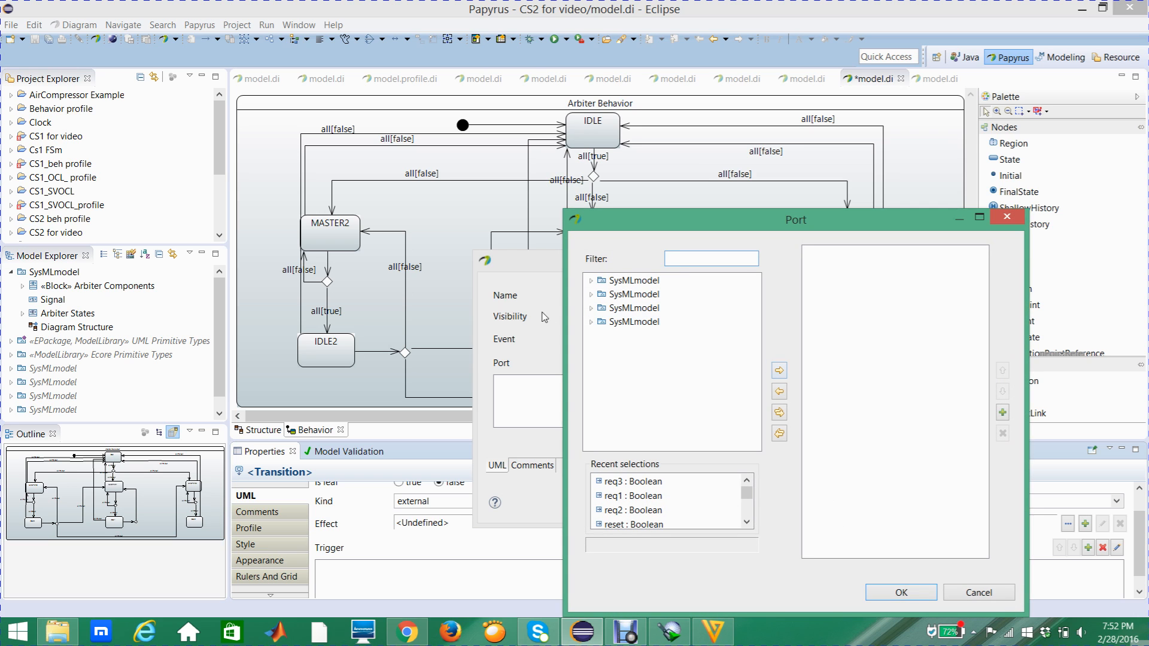
click(592, 281)
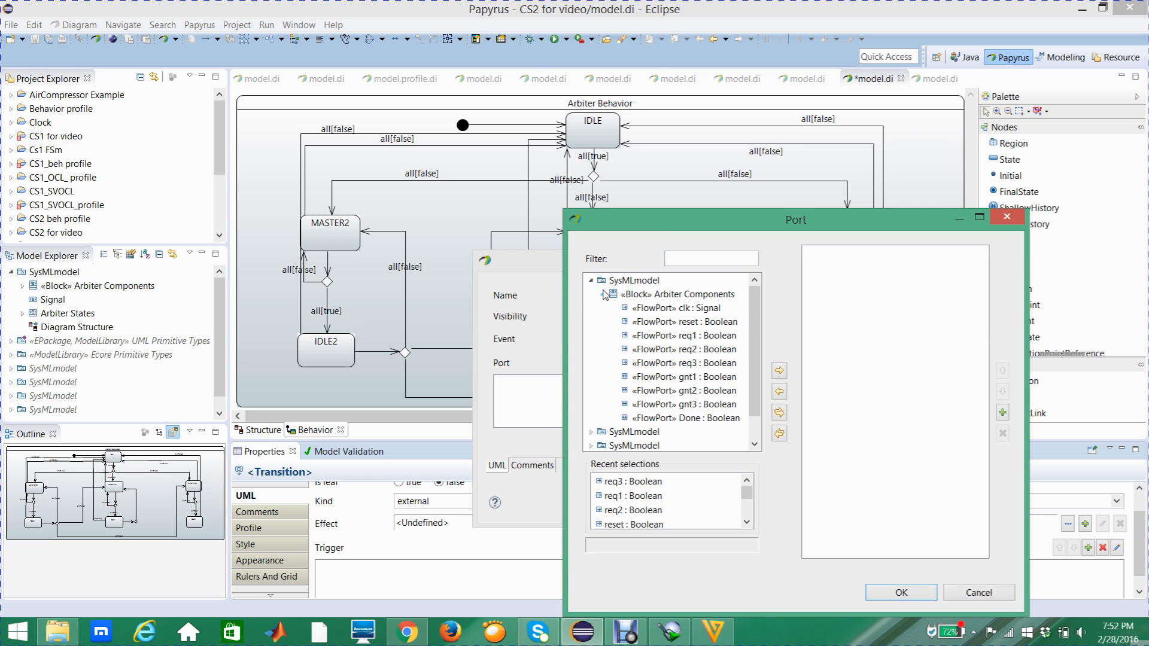
click(682, 336)
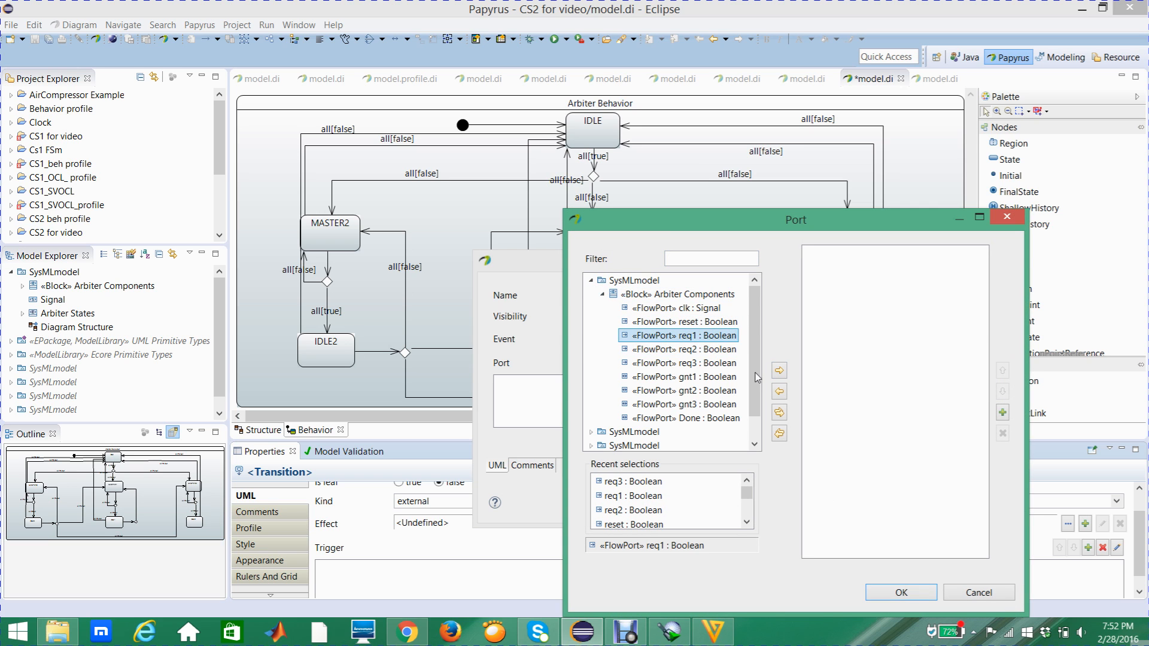
click(779, 371)
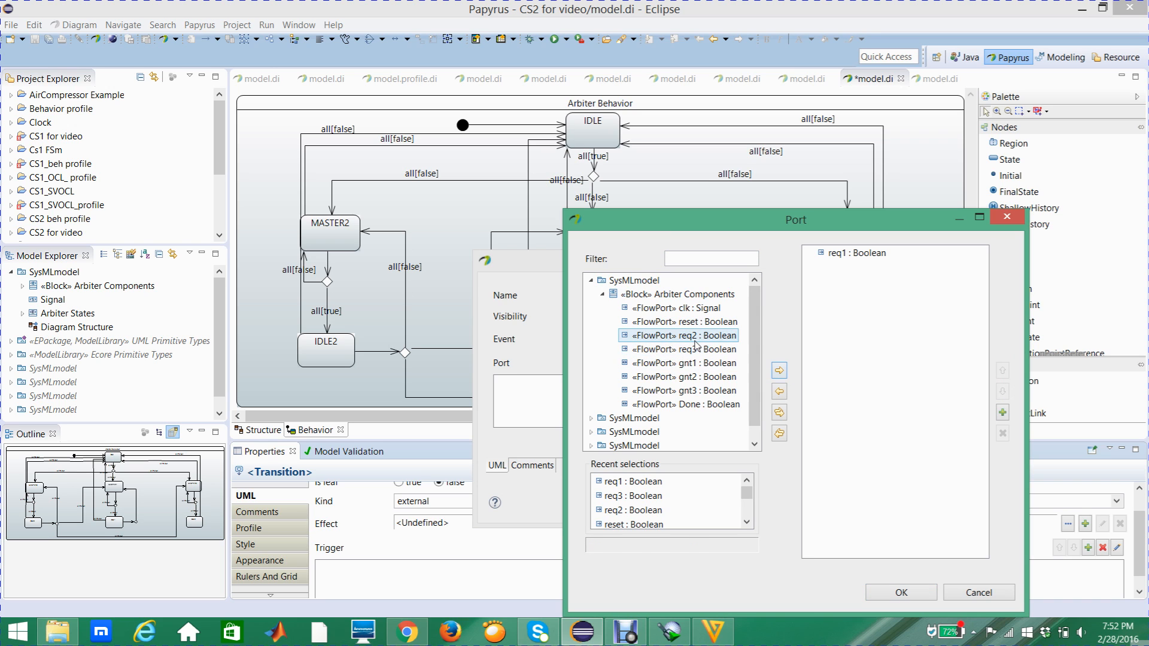
click(779, 371)
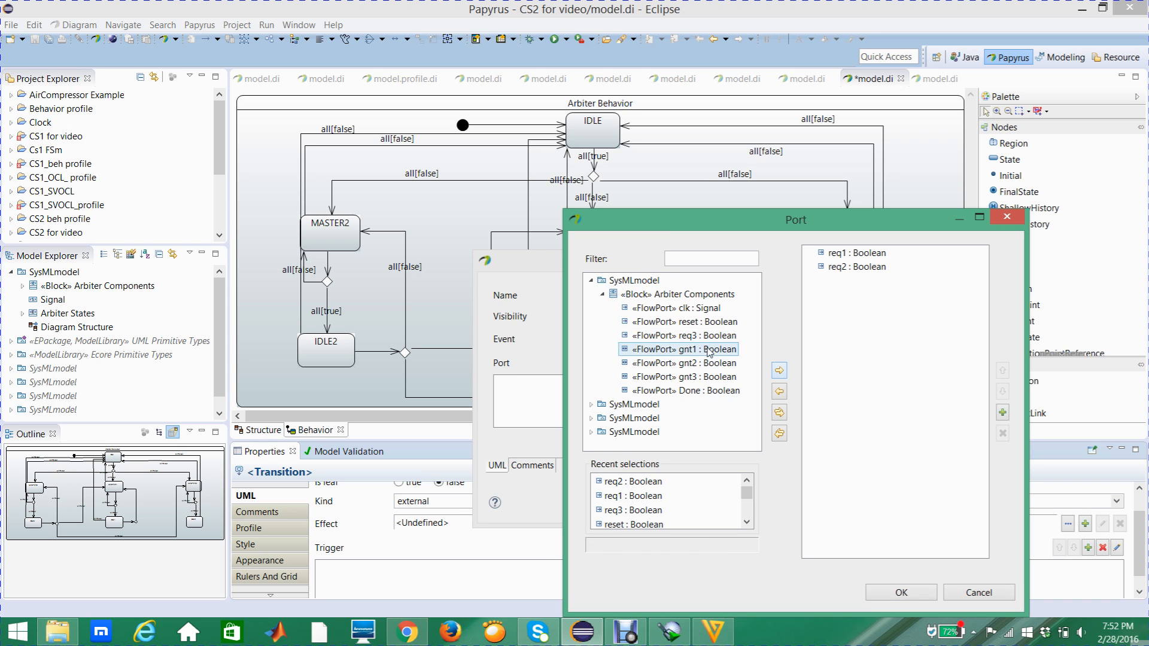
click(780, 372)
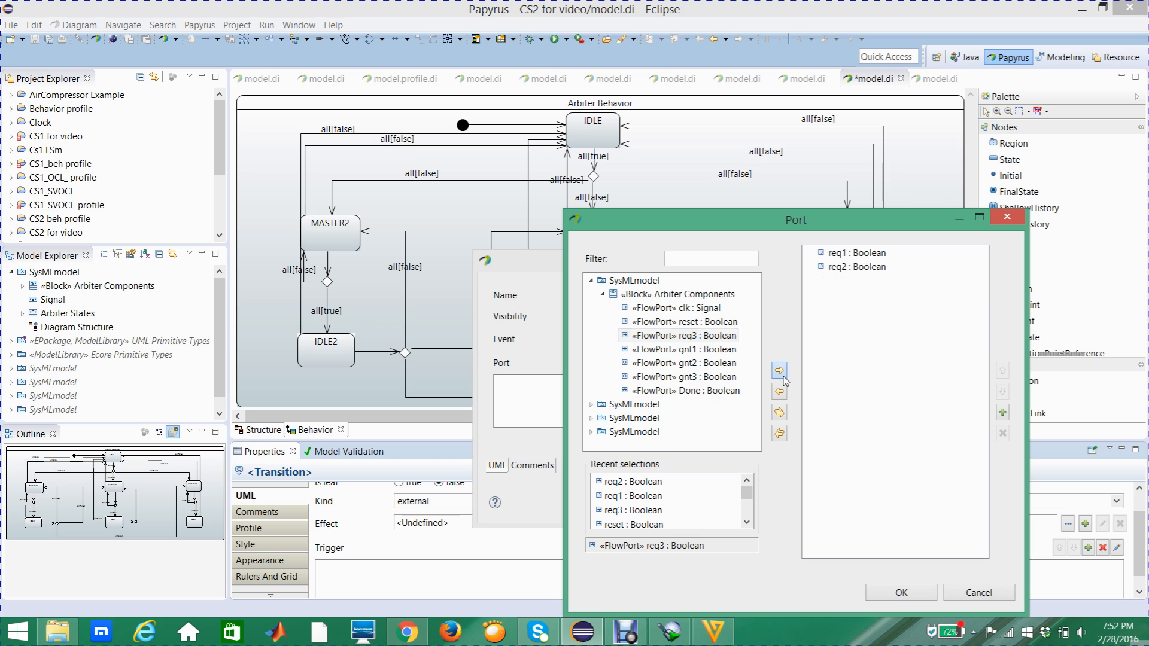
click(887, 593)
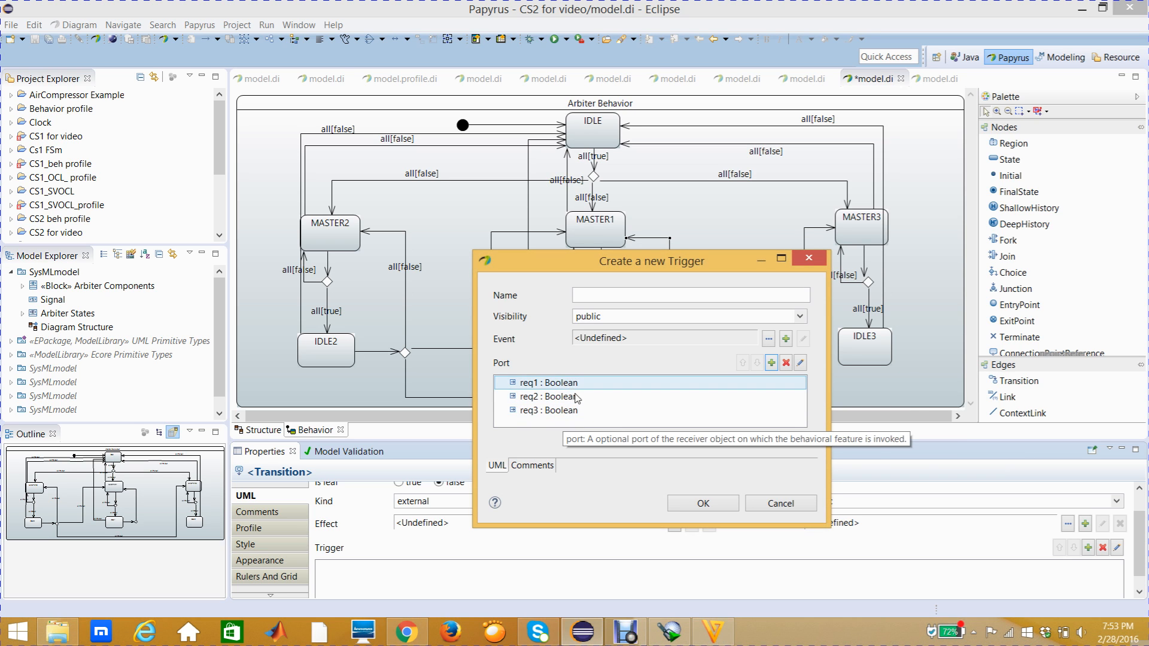
click(688, 505)
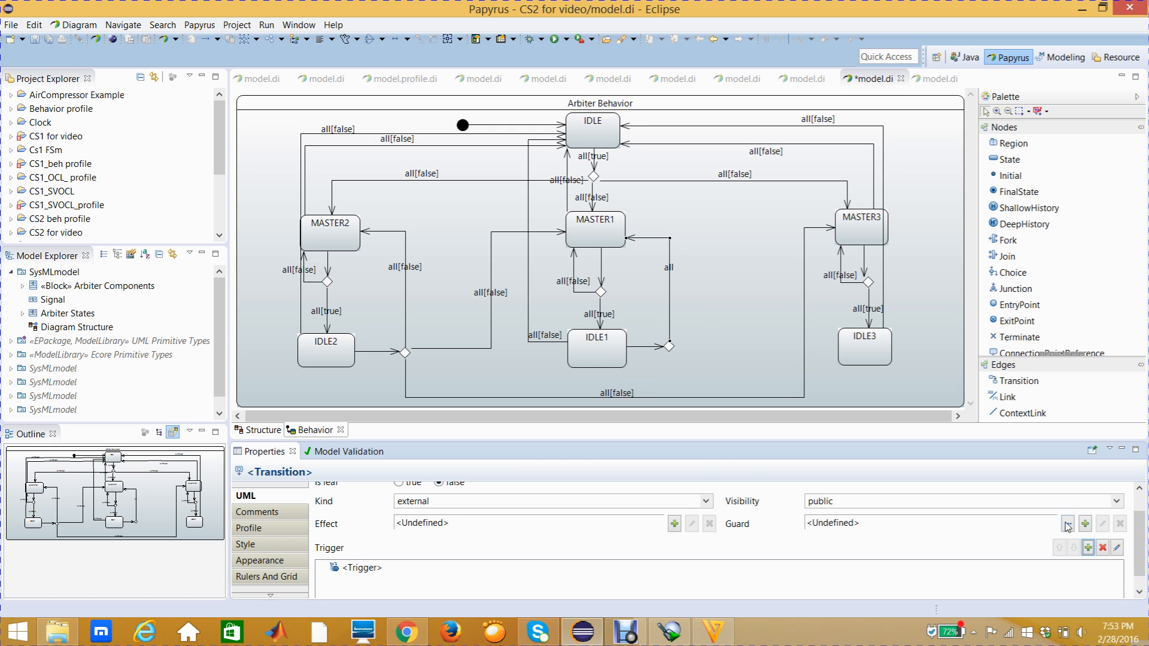
- Create a Constraint guard on the transition from the choice node beside IDLE1 to MASTER1, with req1 as its constrained element
click(1085, 524)
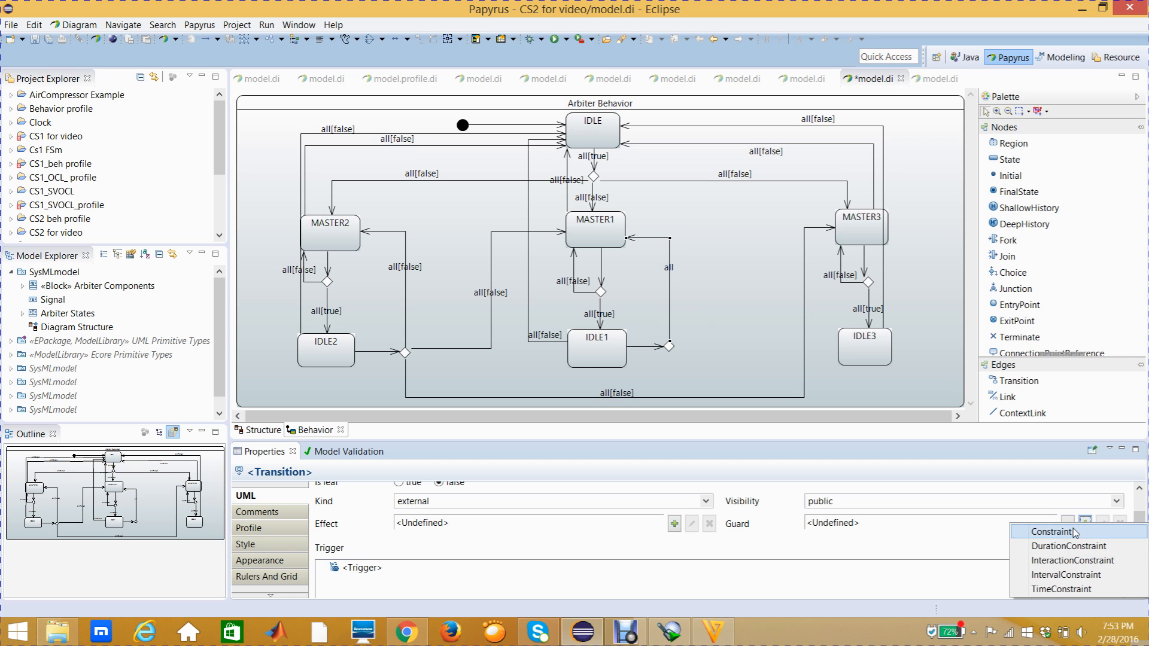
click(1078, 531)
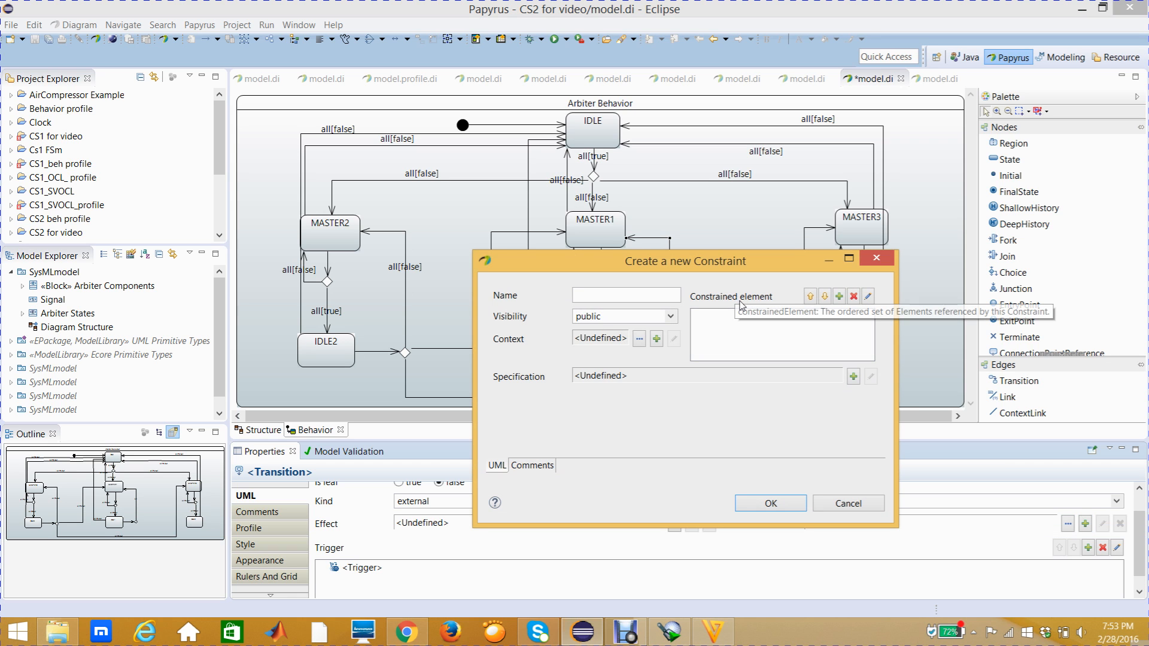
click(839, 297)
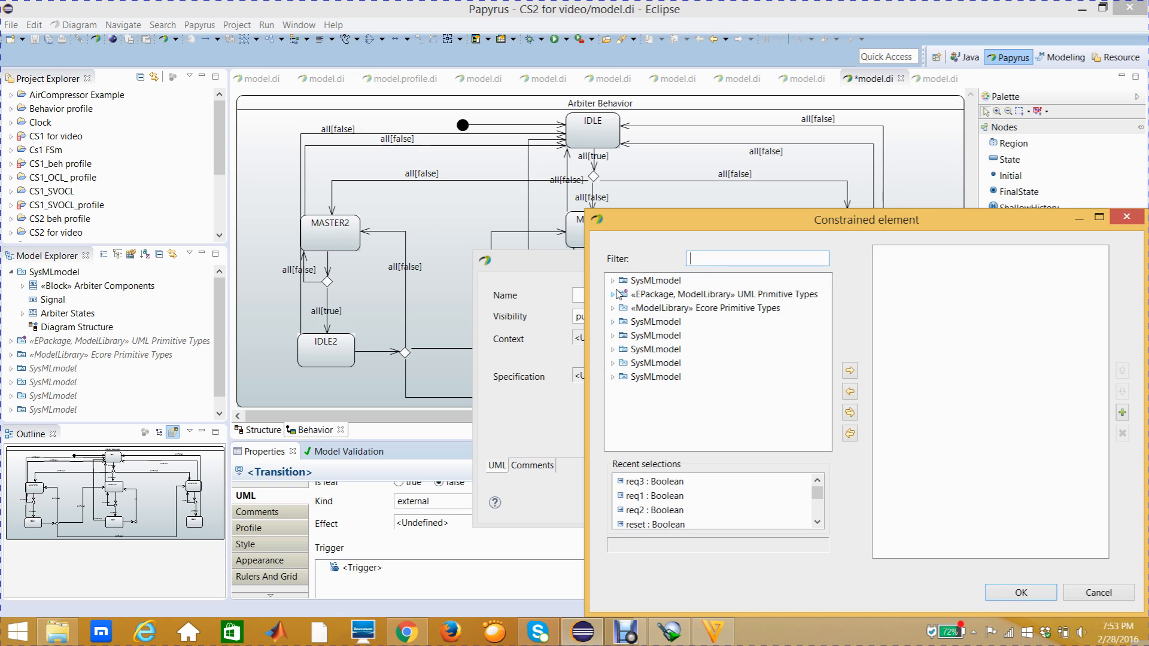
click(613, 280)
click(624, 294)
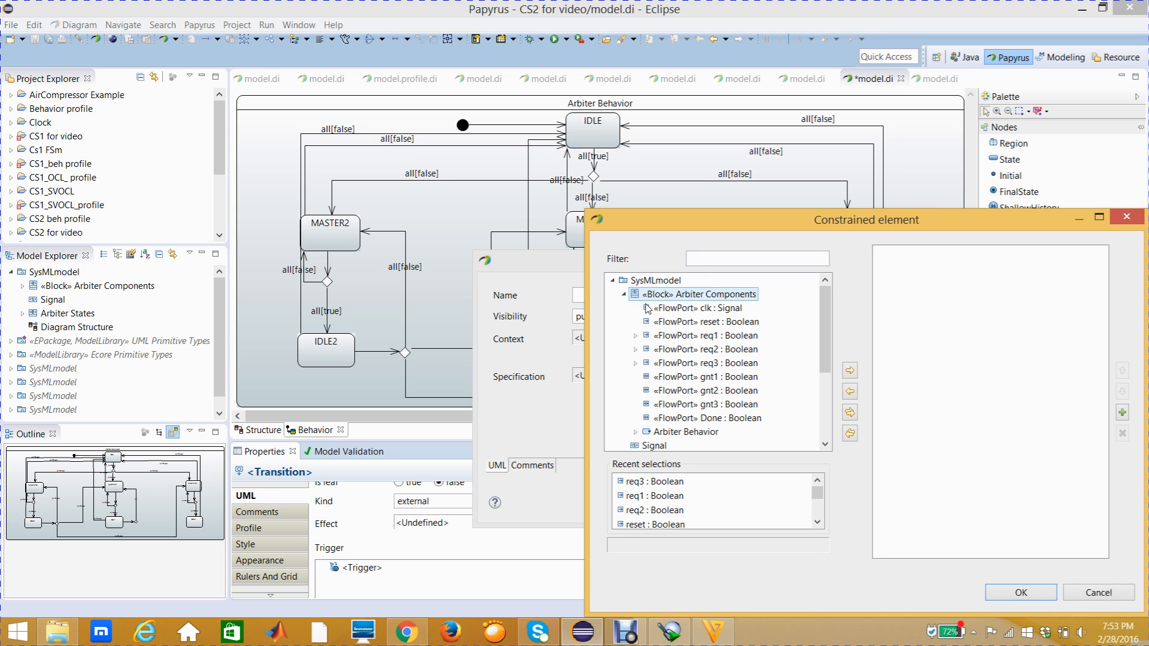
click(697, 336)
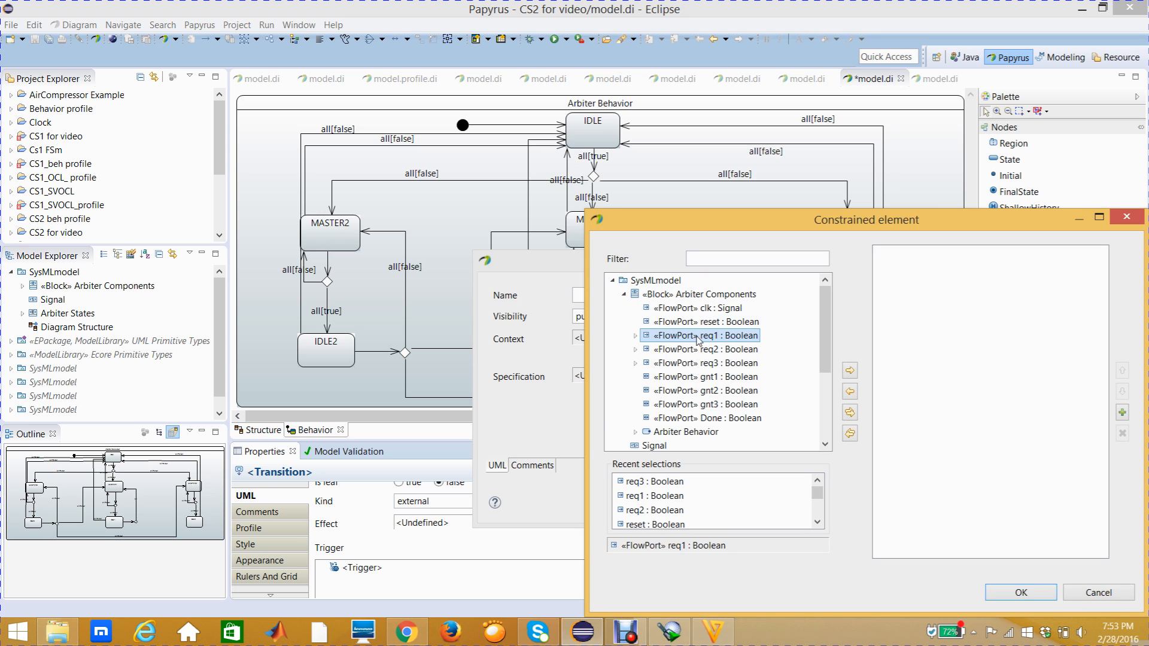
click(850, 370)
click(1019, 593)
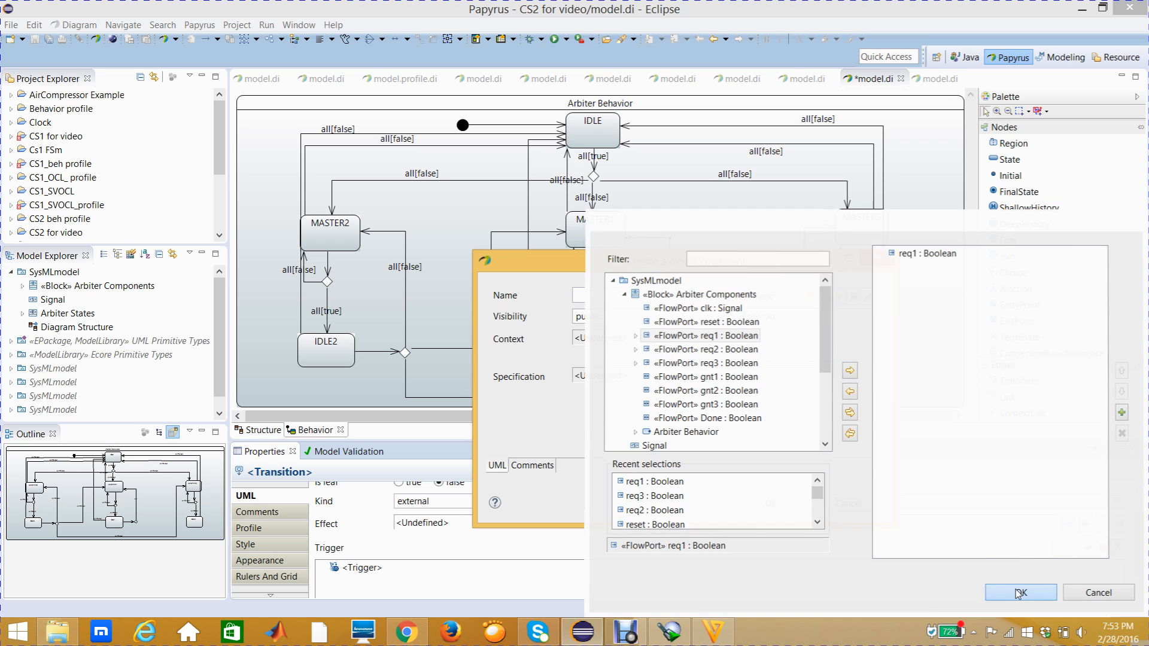
- Specify the req1 guard constraint as a LiteralBoolean with the value false and finish the guard
click(853, 376)
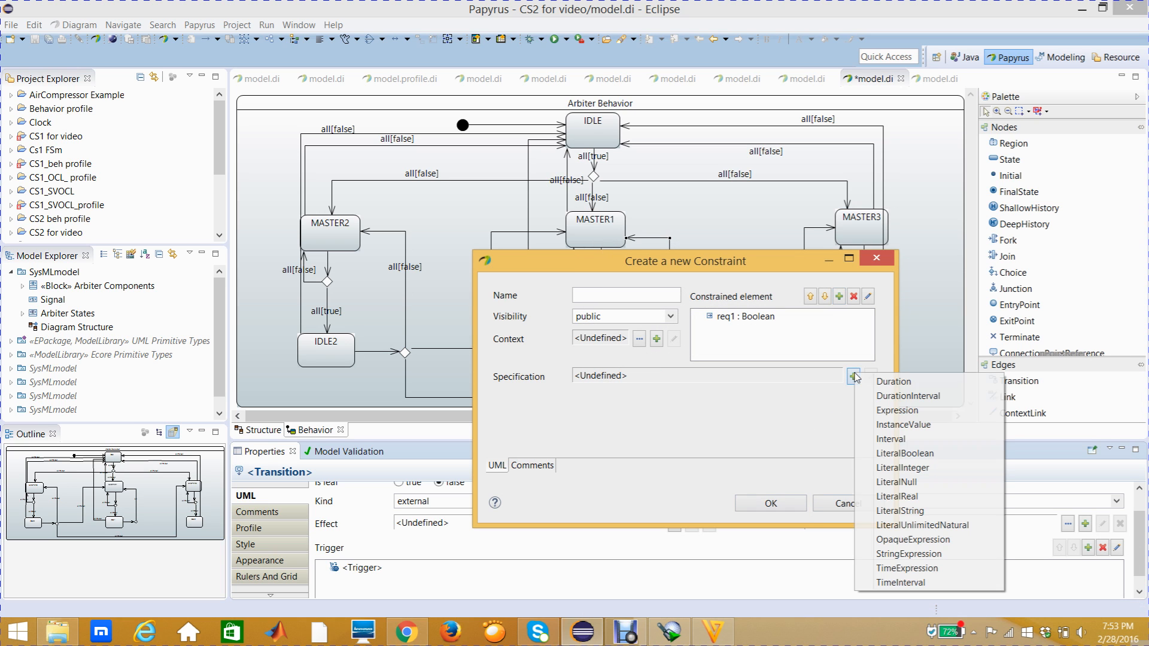
click(893, 454)
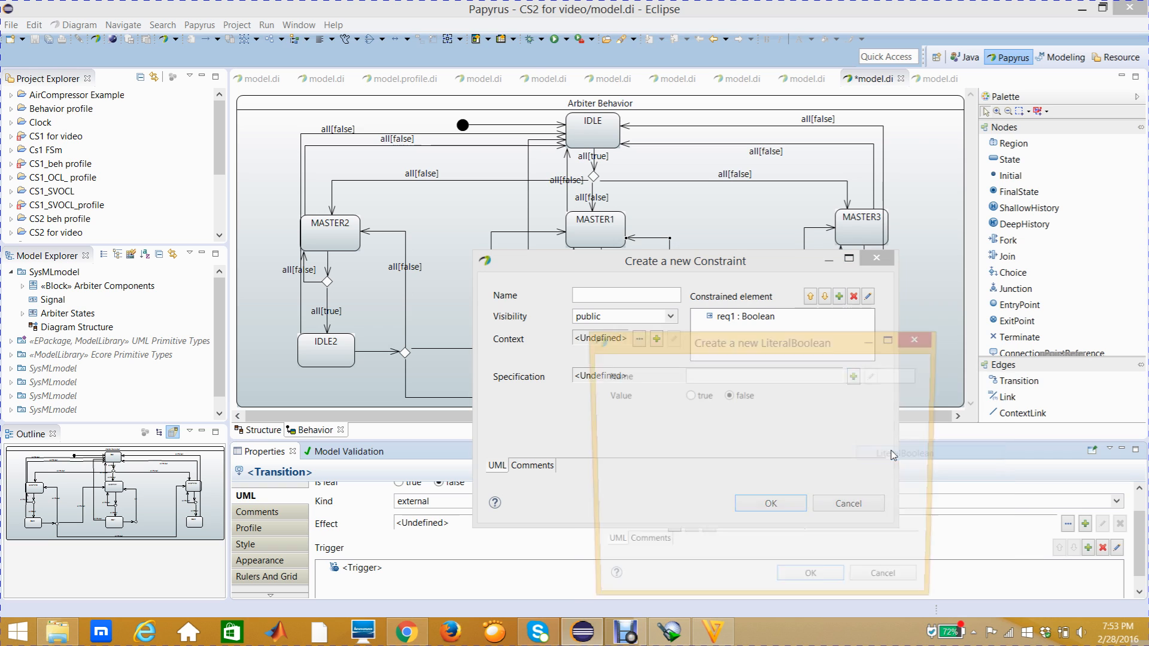
click(805, 583)
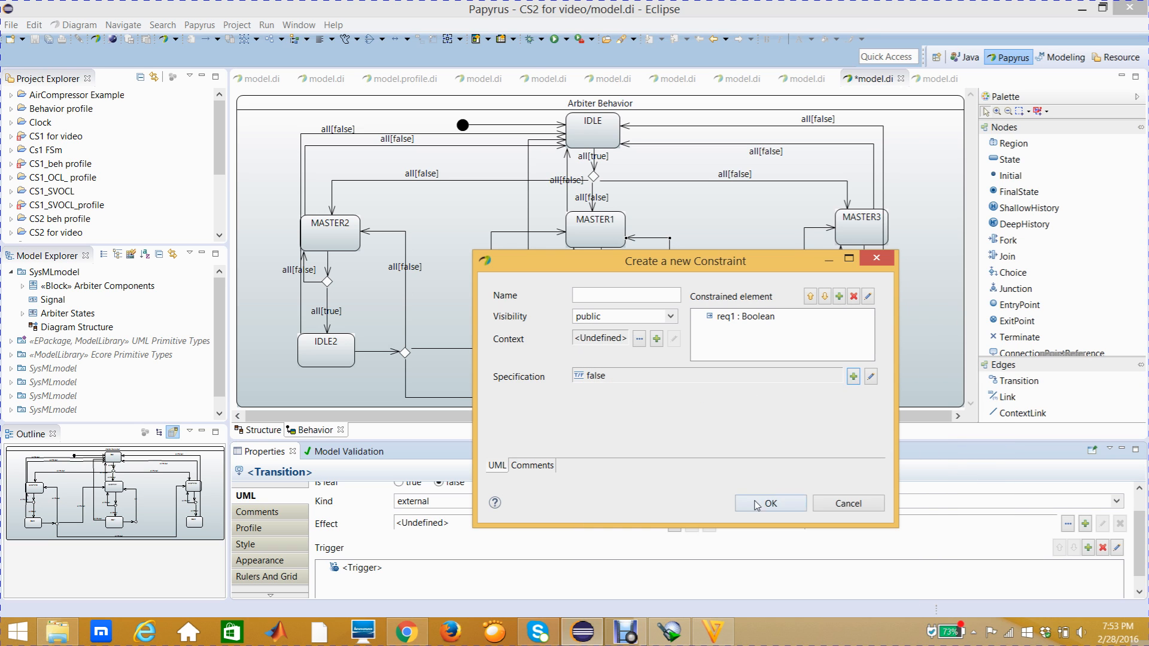
click(756, 509)
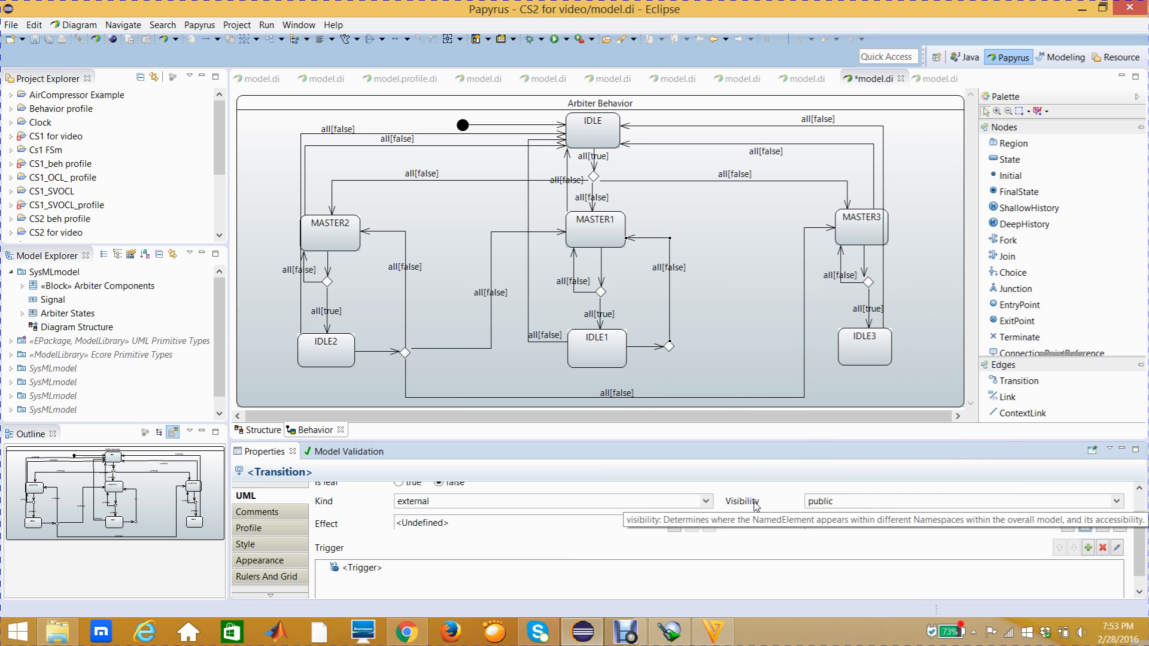
click(729, 370)
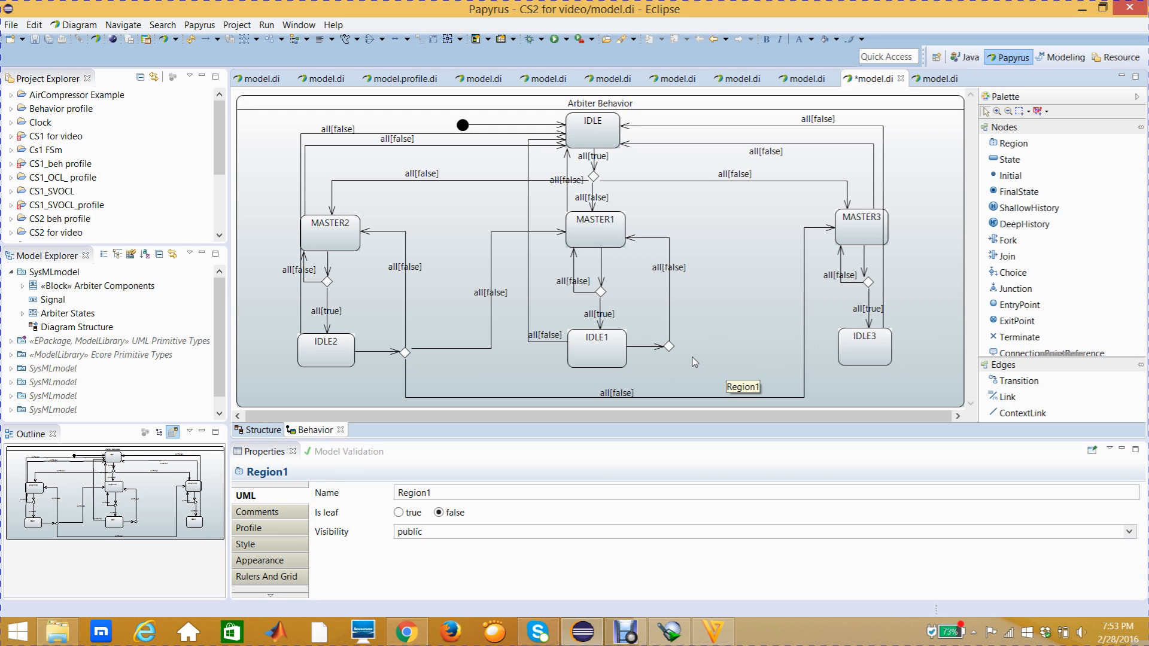
- Draw a Transition from the choice node beside IDLE1 to MASTER3 and route it with two right-angle bends
mouse_move(694, 362)
click(998, 383)
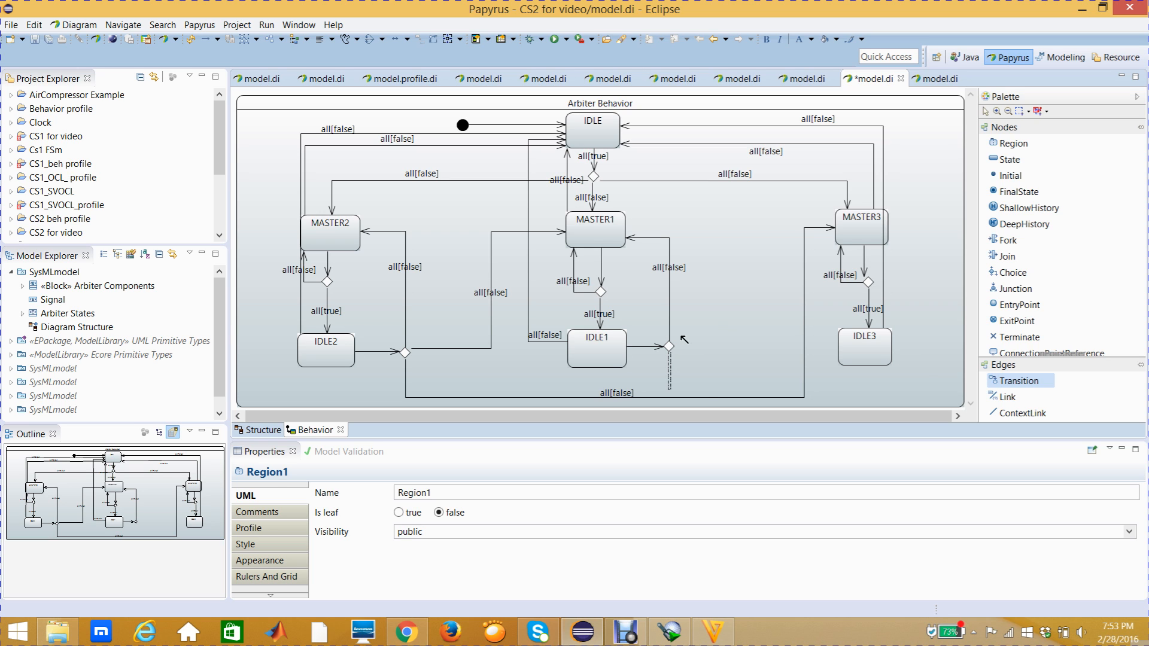
click(841, 218)
drag(772, 240, 761, 229)
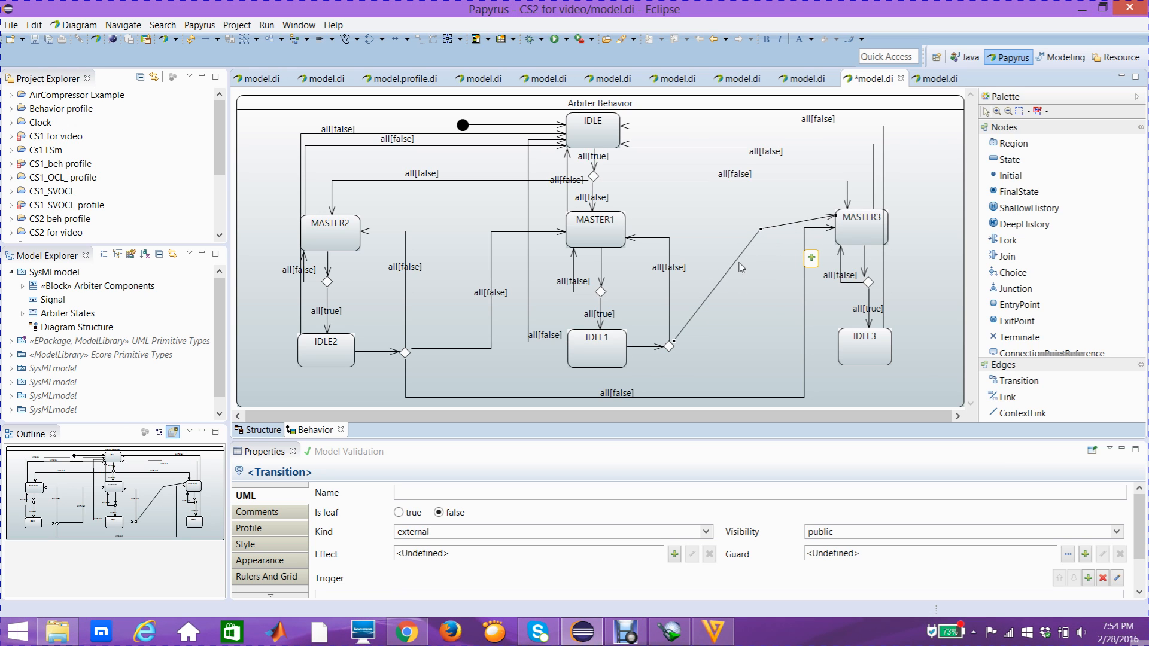
drag(721, 282, 742, 318)
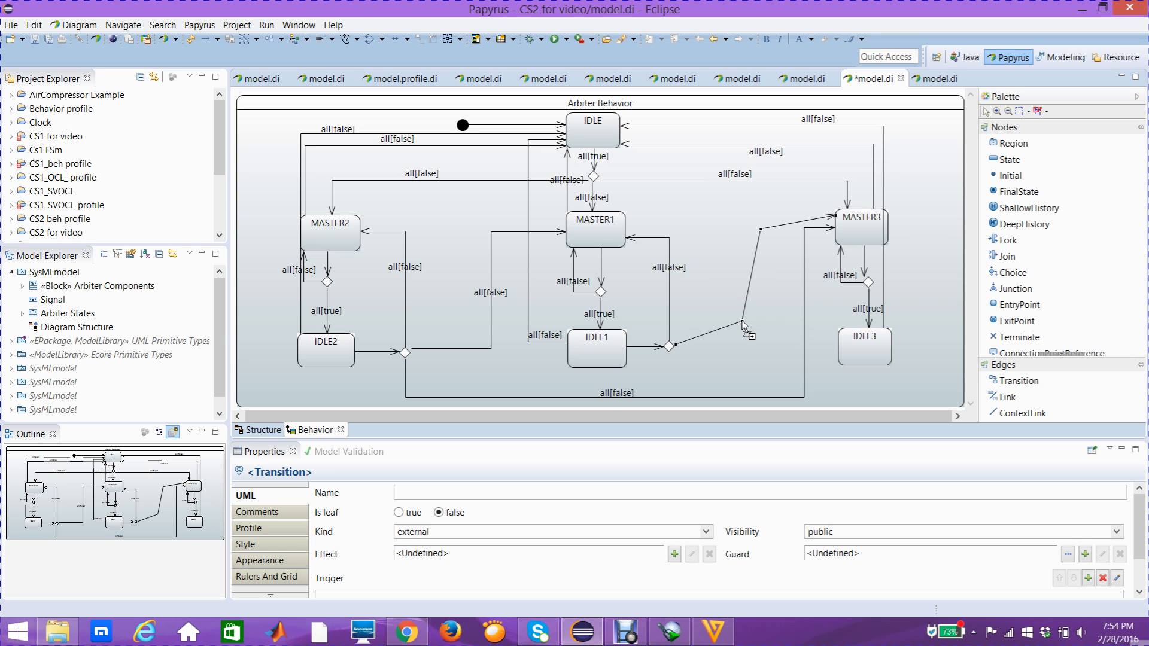
drag(742, 321, 747, 347)
drag(760, 229, 743, 216)
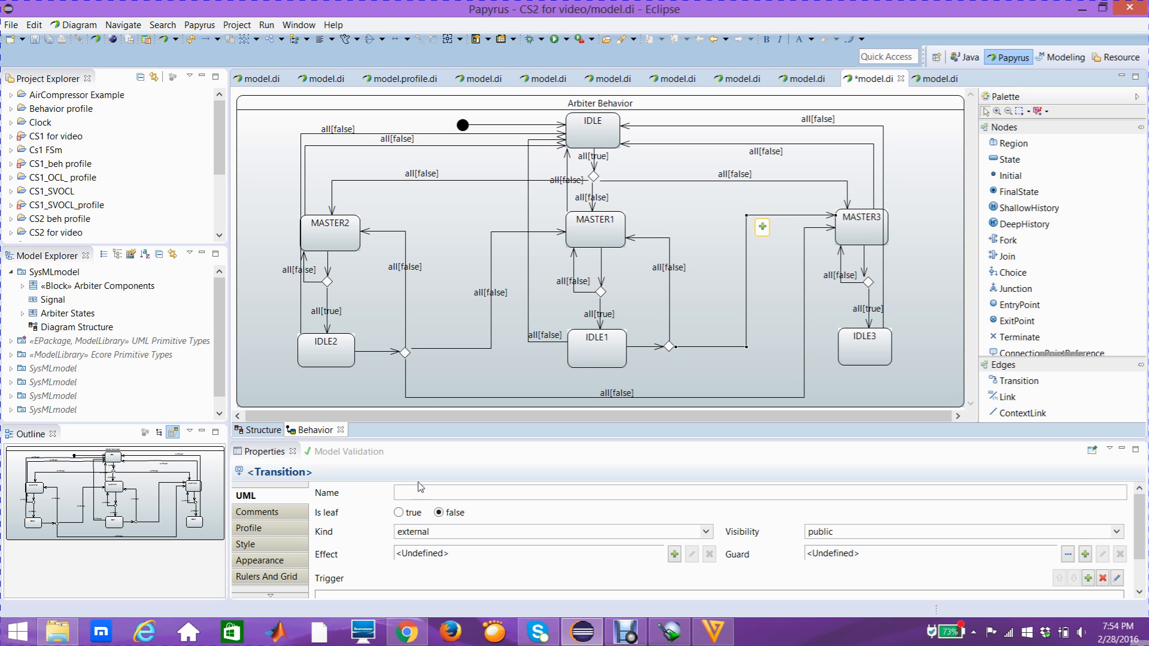
- Add an unnamed trigger with the ports req2 and req3 to the transition from the choice node beside IDLE1 to MASTER3
click(295, 499)
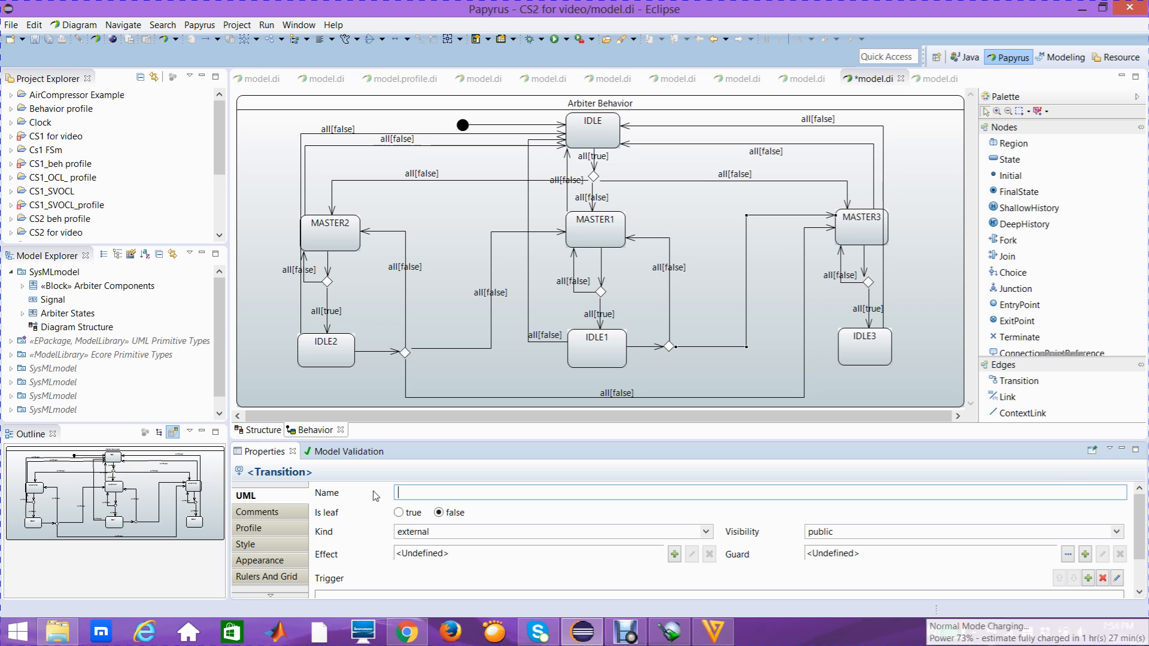
scroll(1137, 526, down, 2)
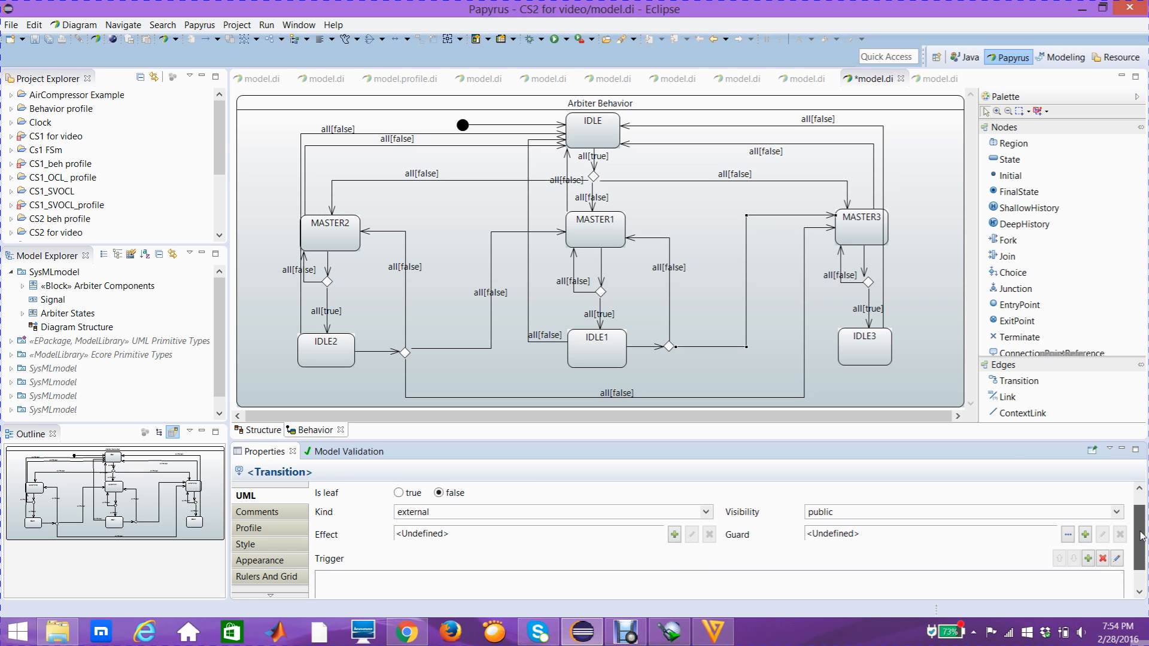
click(1088, 560)
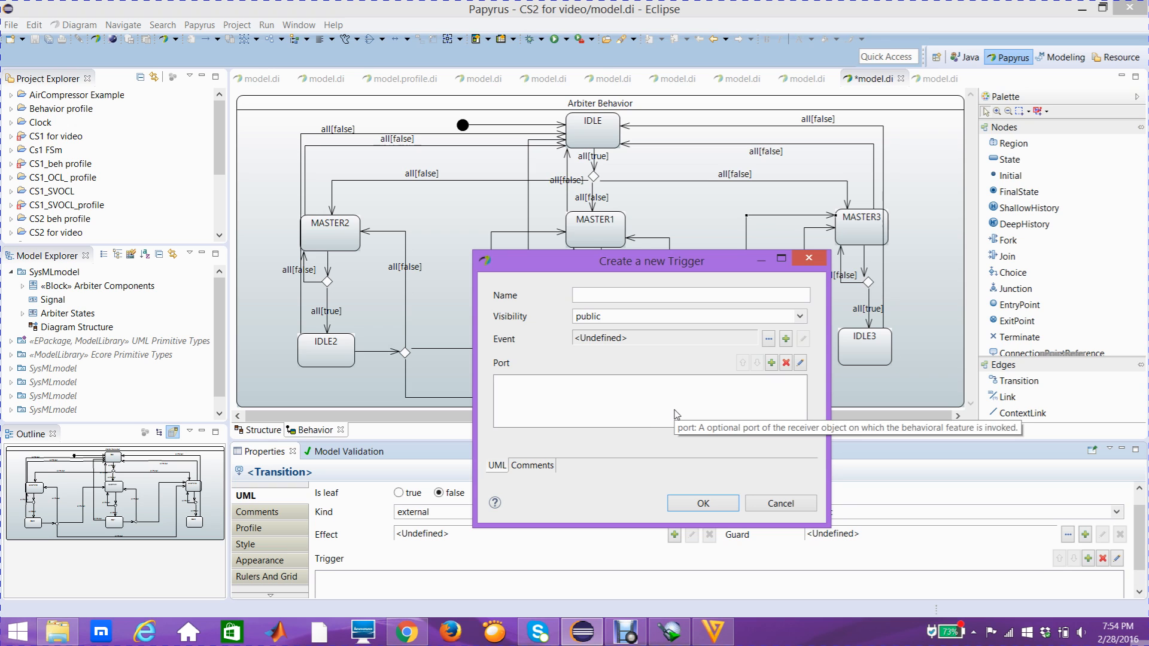
click(772, 363)
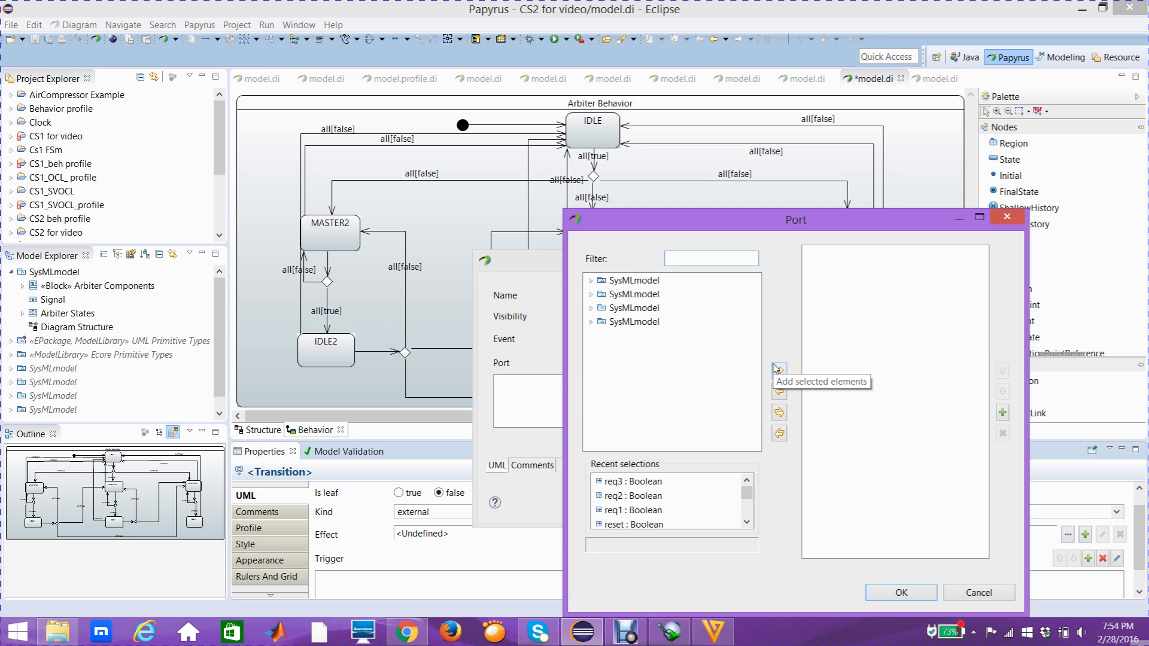
click(592, 281)
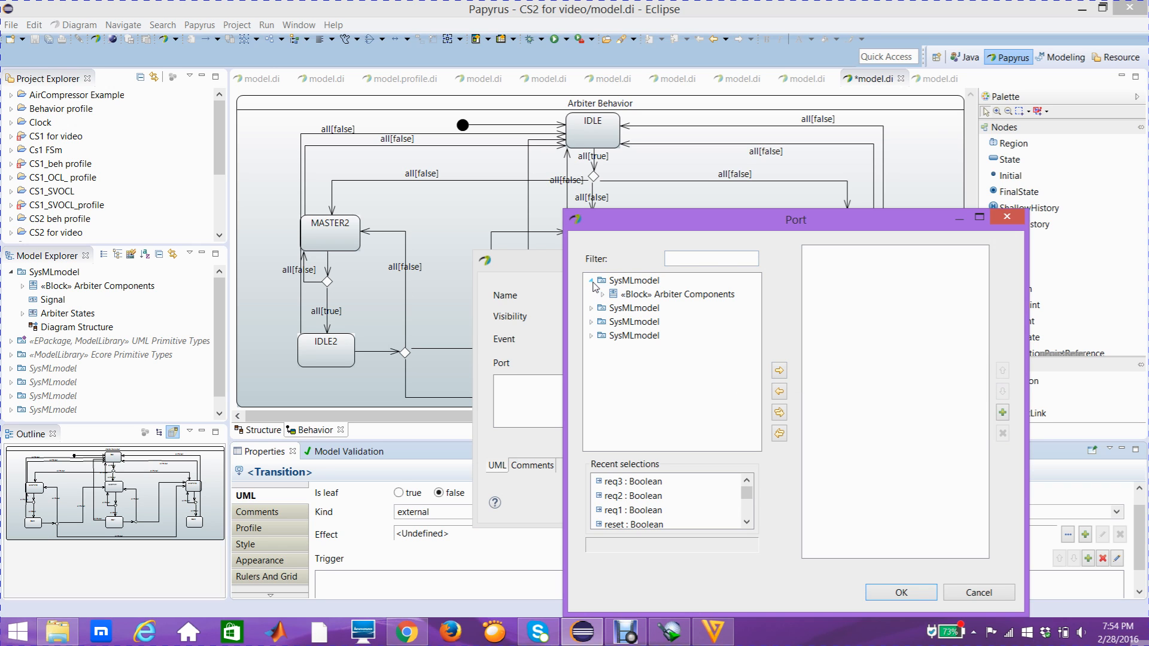
click(602, 294)
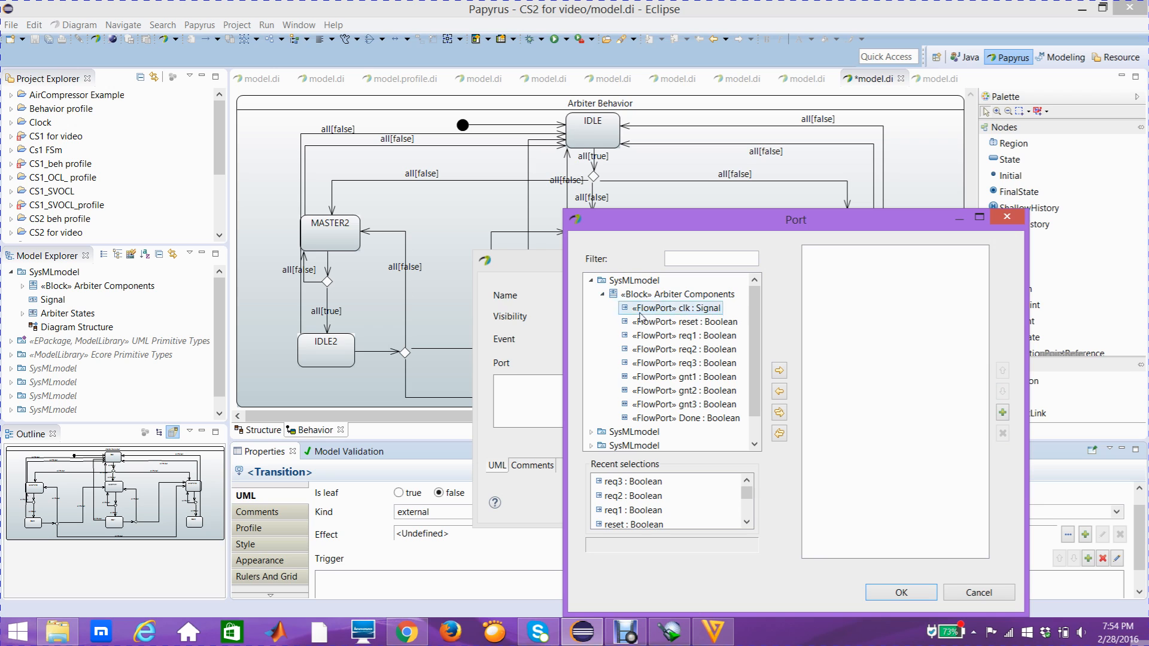
click(675, 335)
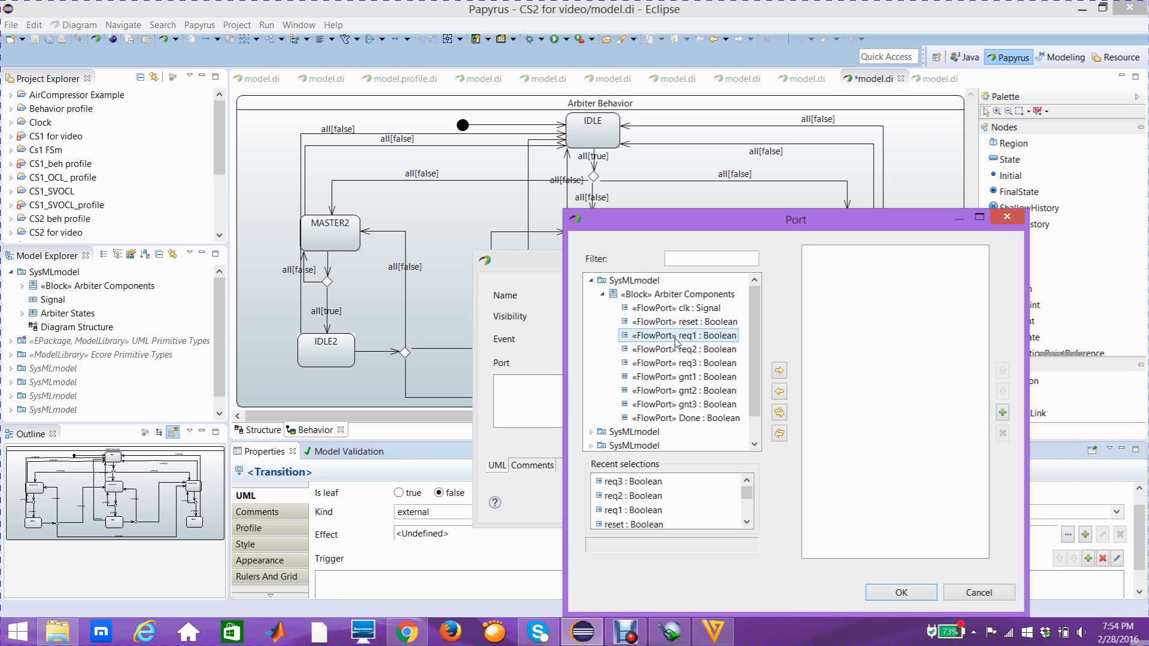
click(680, 356)
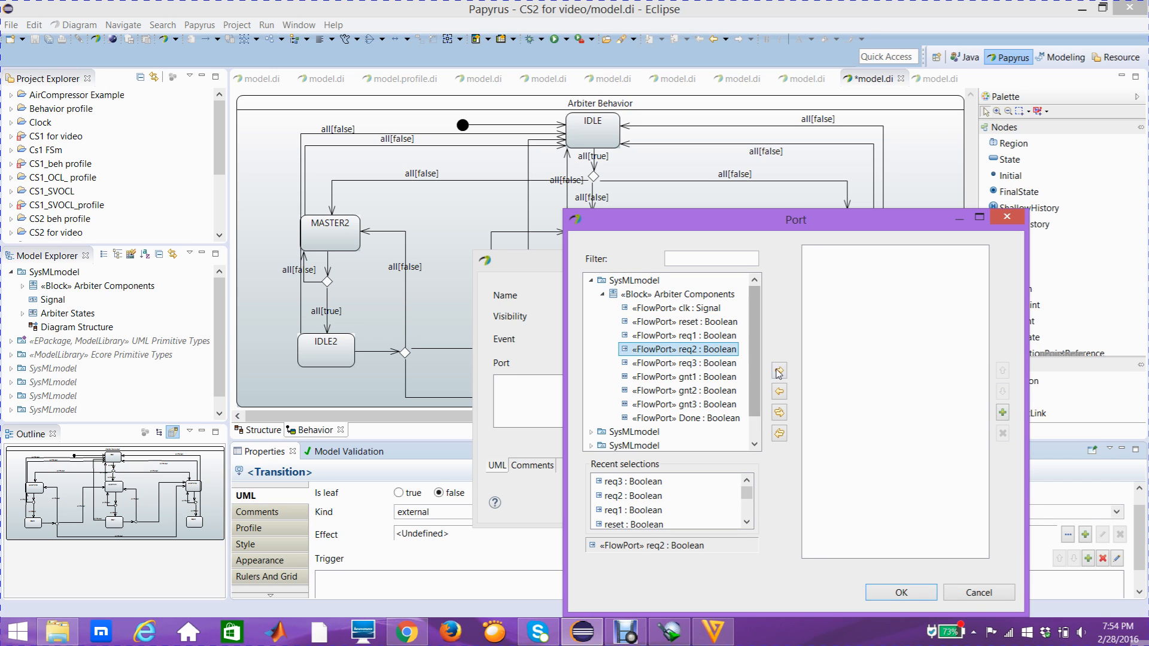
double_click(694, 352)
double_click(703, 352)
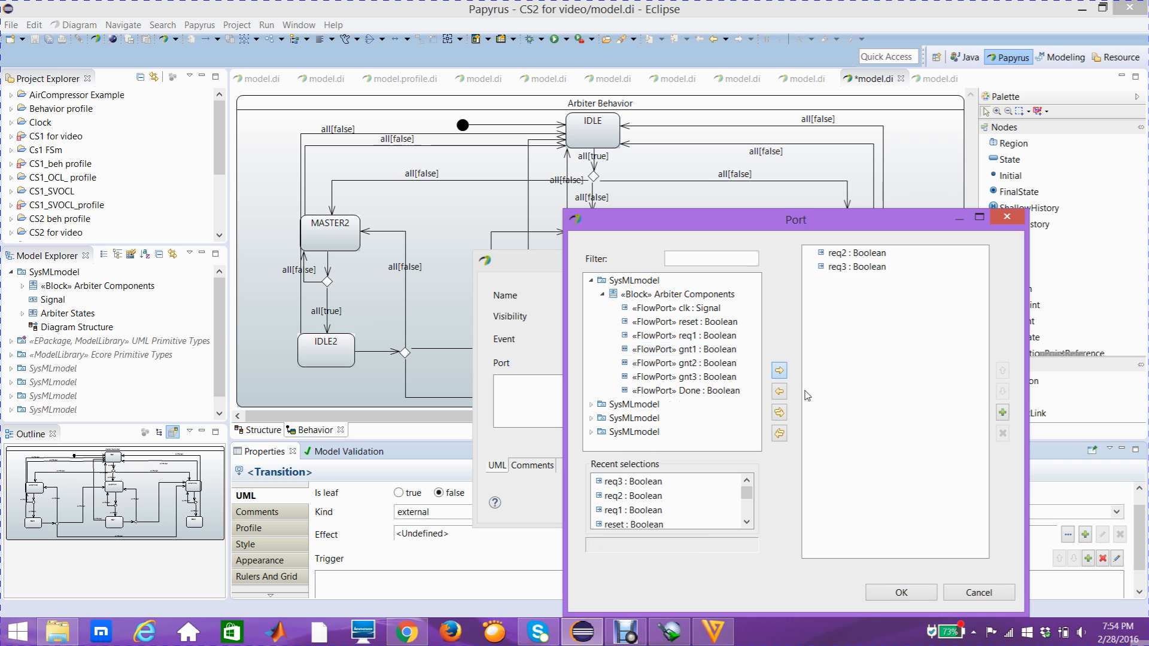
click(900, 593)
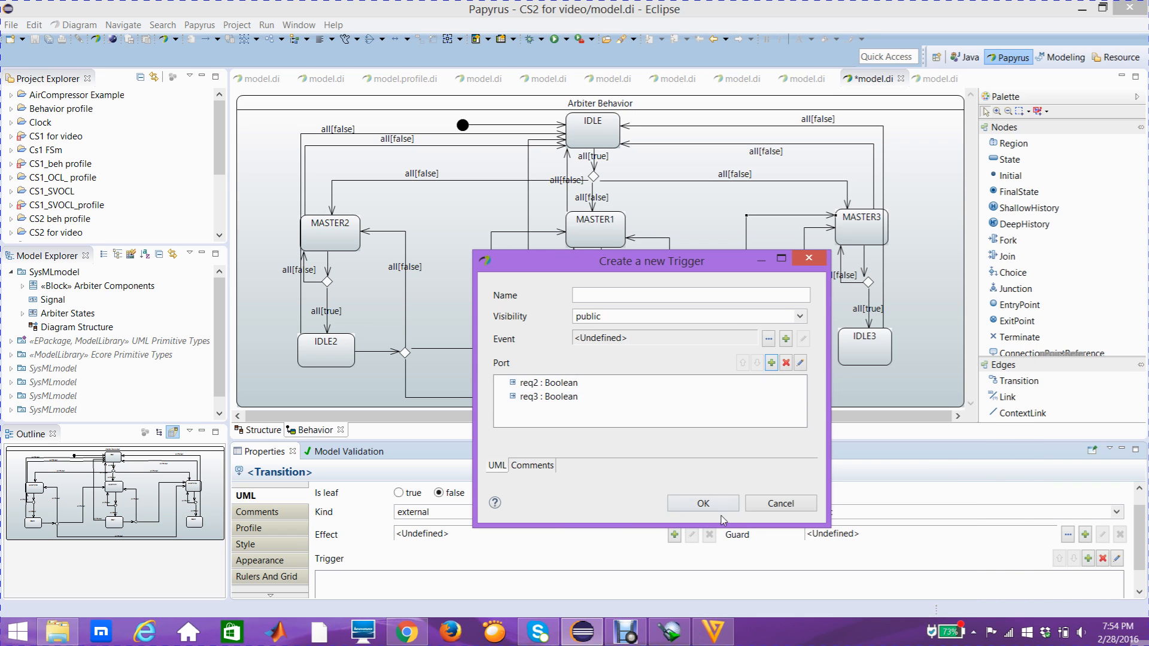
click(703, 503)
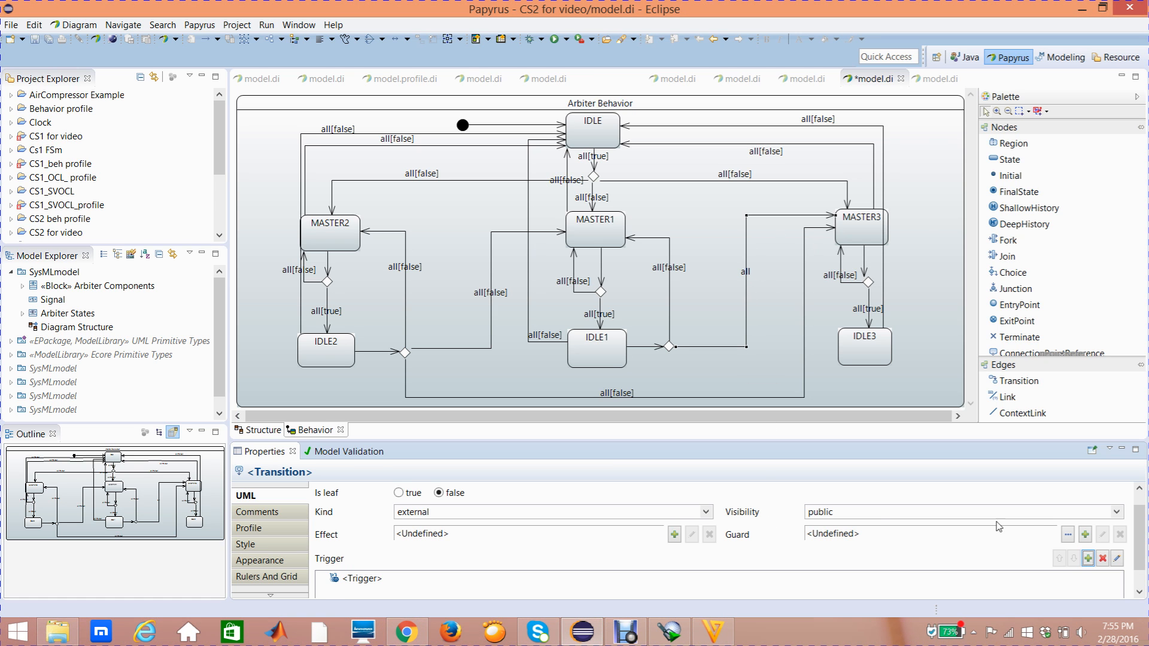
- Create a Constraint guard on the transition from the choice node beside IDLE1 to MASTER3, with req3 as its constrained element
click(1085, 534)
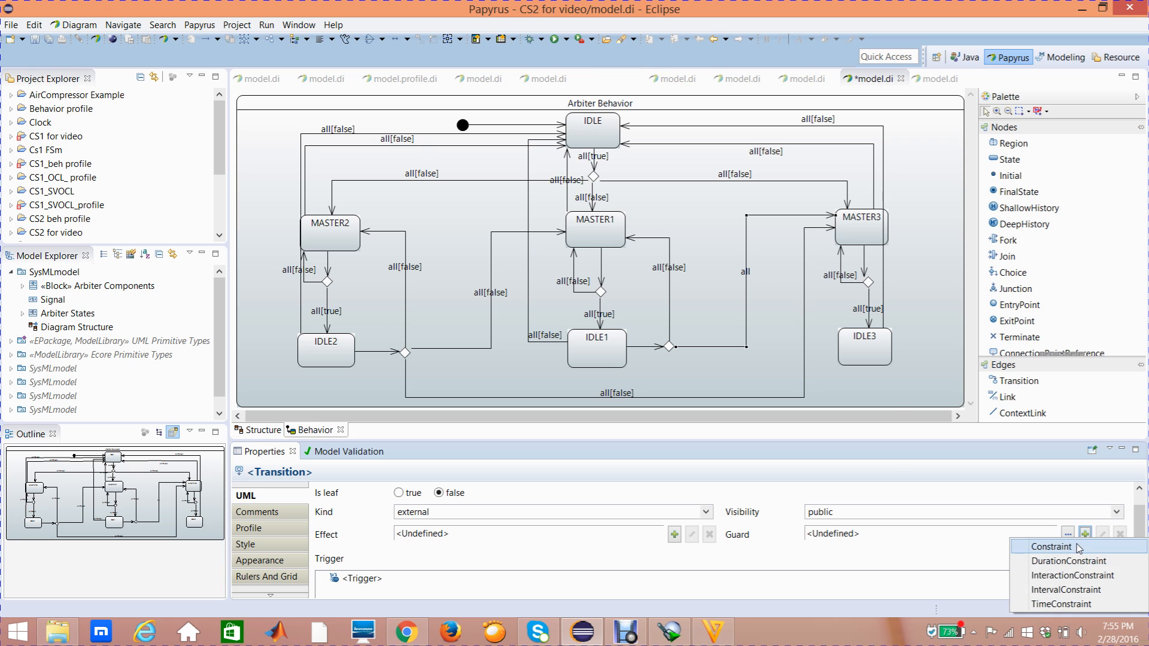
click(1030, 547)
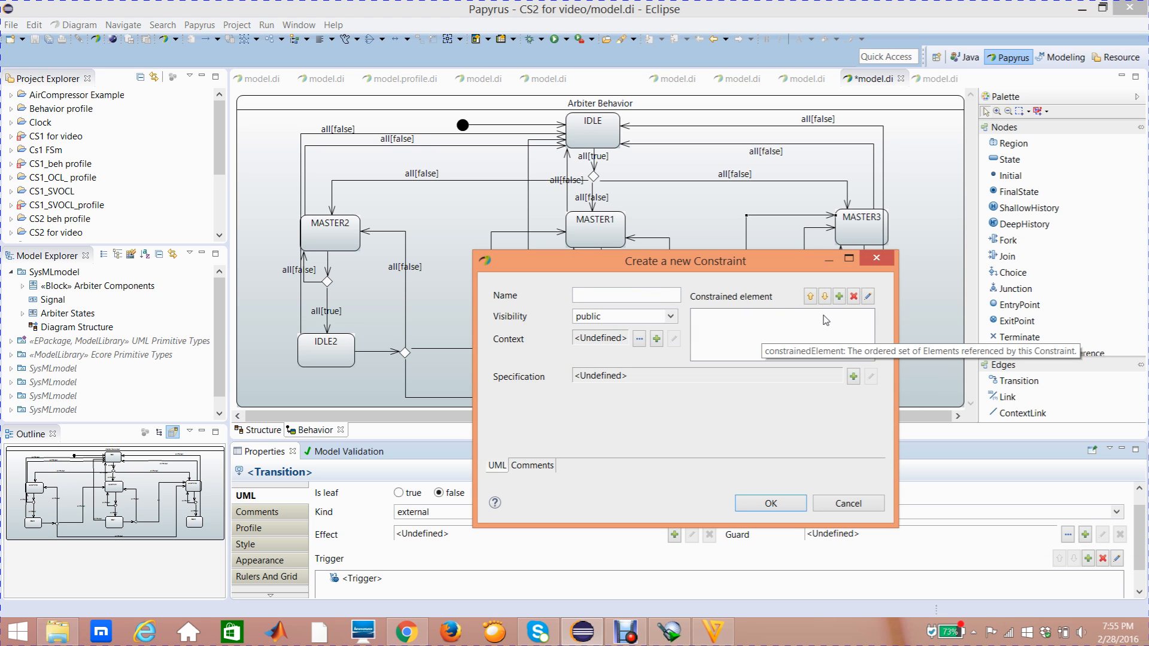
click(839, 296)
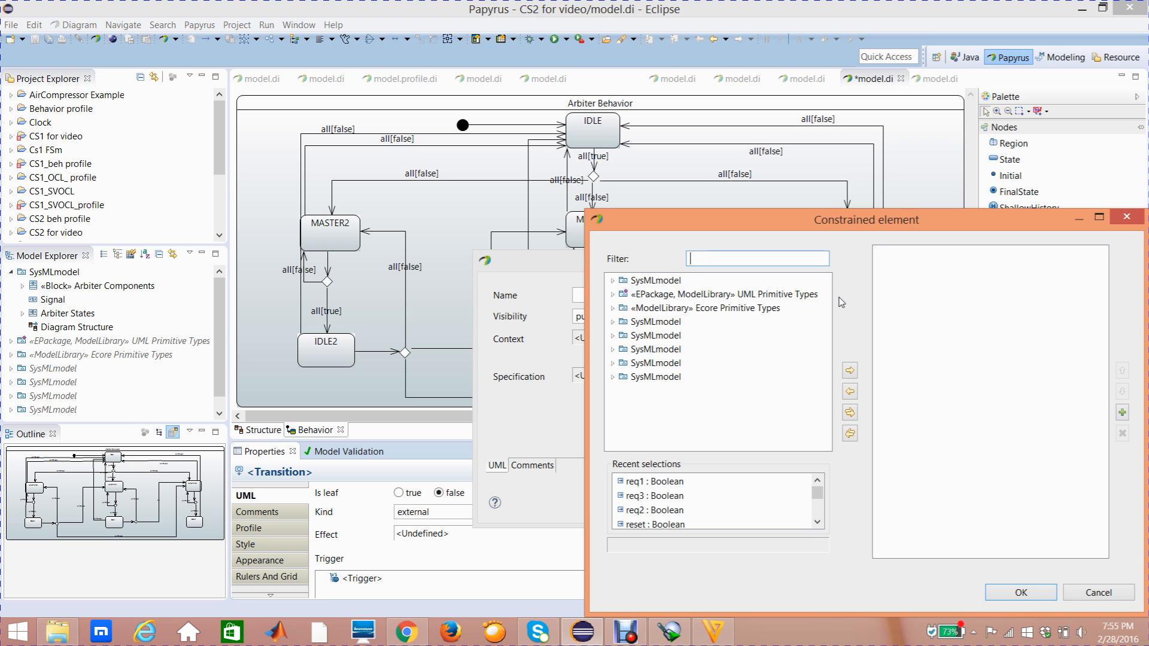
click(655, 495)
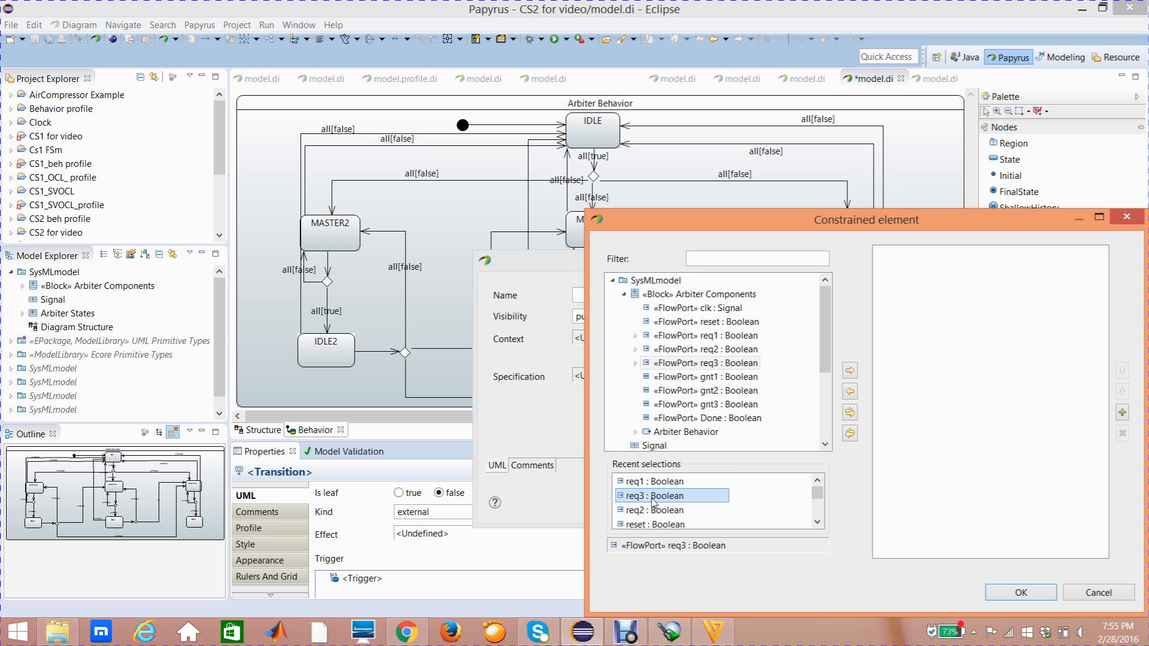
click(850, 372)
click(1021, 592)
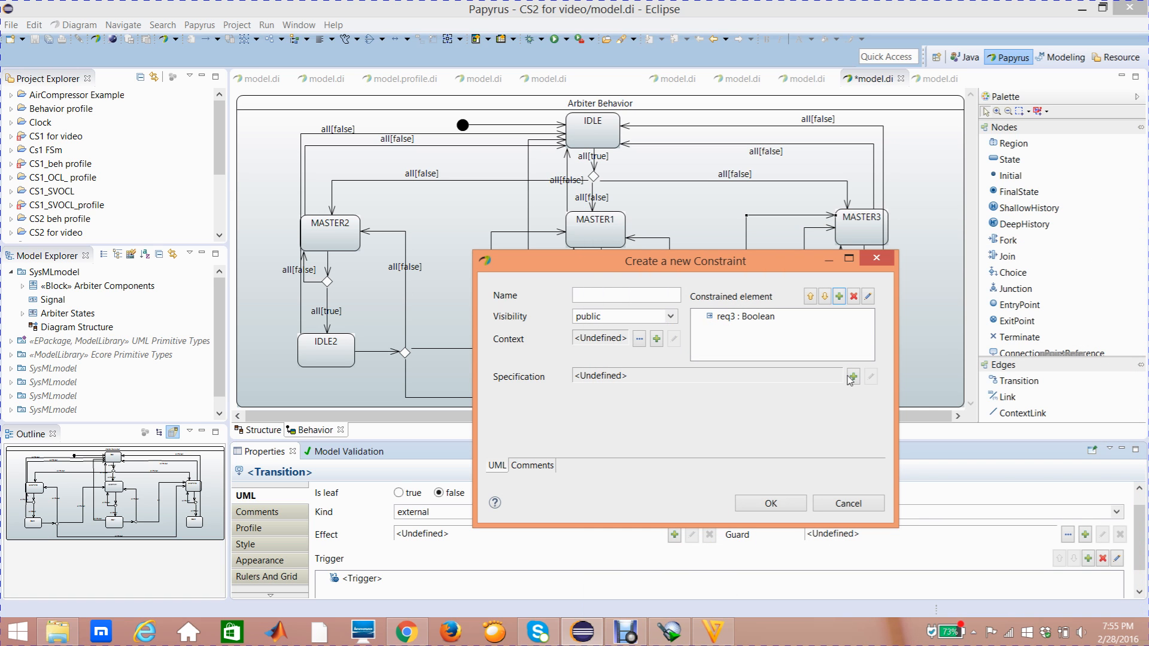
- Specify the req3 guard constraint as a LiteralBoolean with the value false and finish the guard
click(853, 377)
click(857, 452)
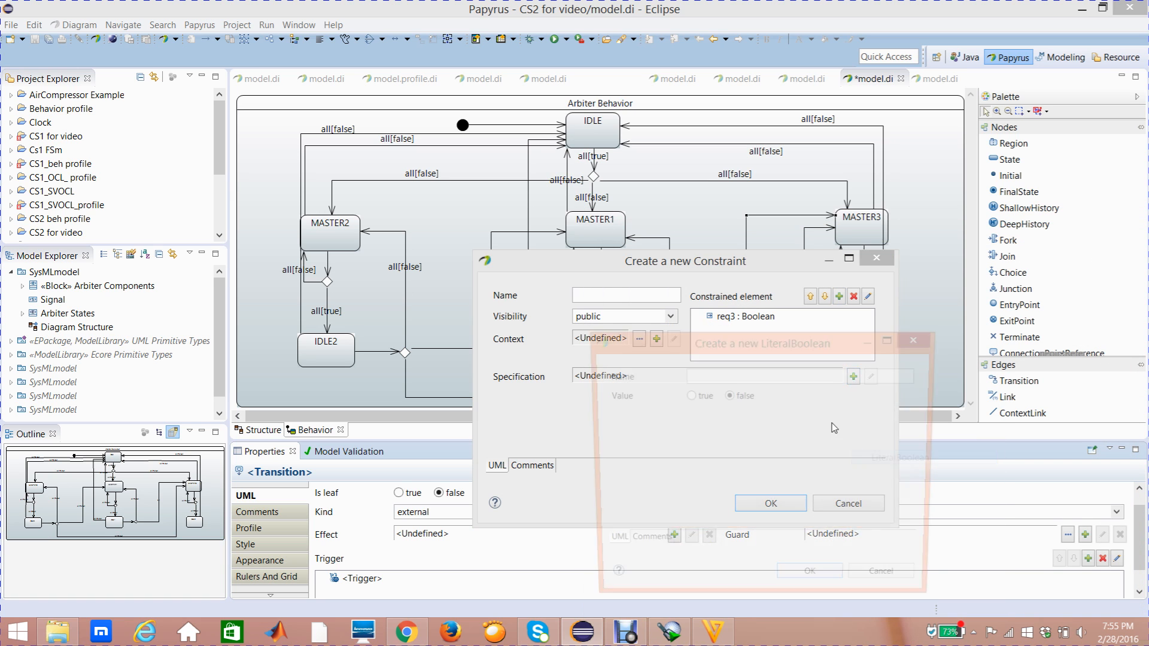
click(813, 584)
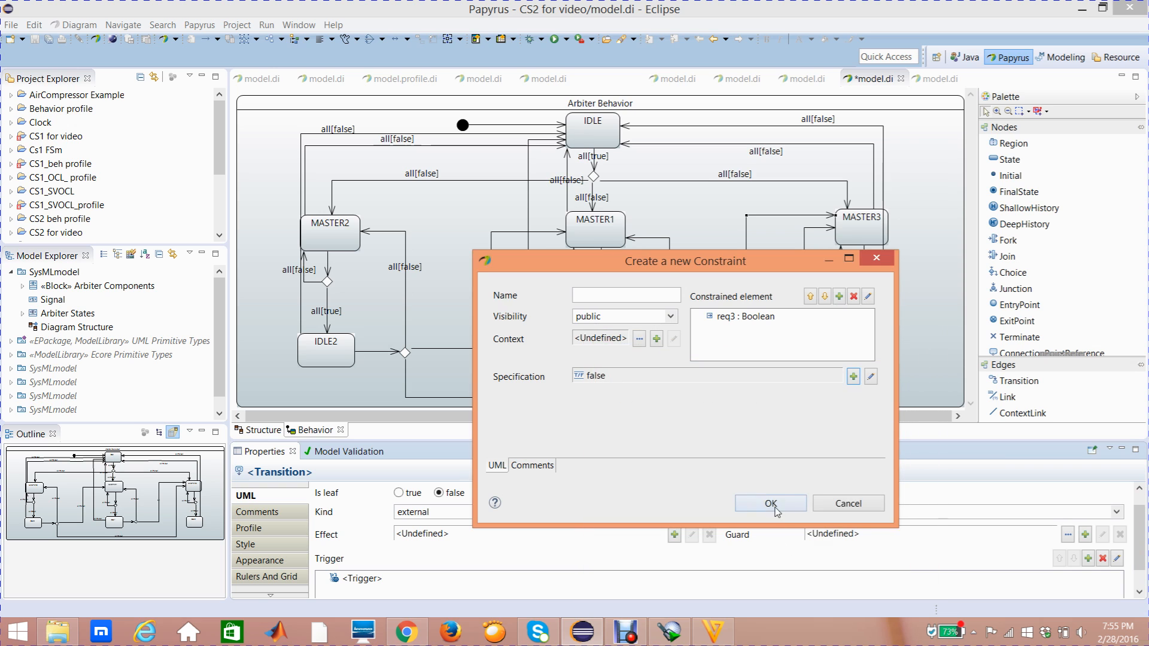
click(777, 510)
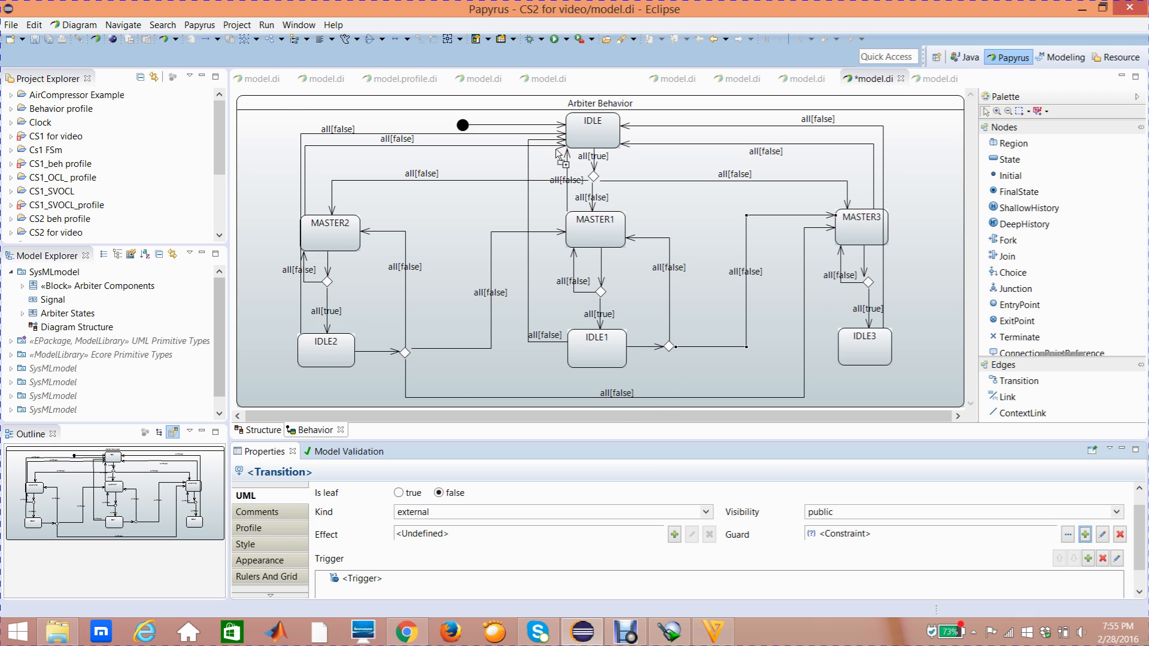
- Draw a Transition from the choice node beside IDLE1 to MASTER2
click(1010, 381)
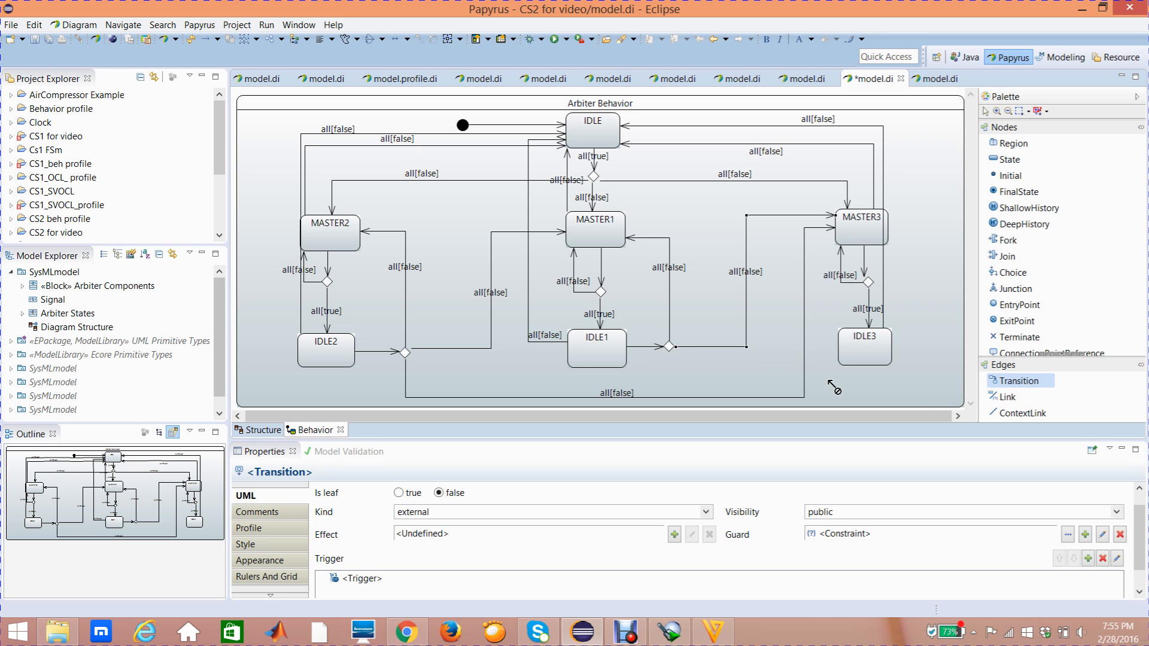
click(669, 347)
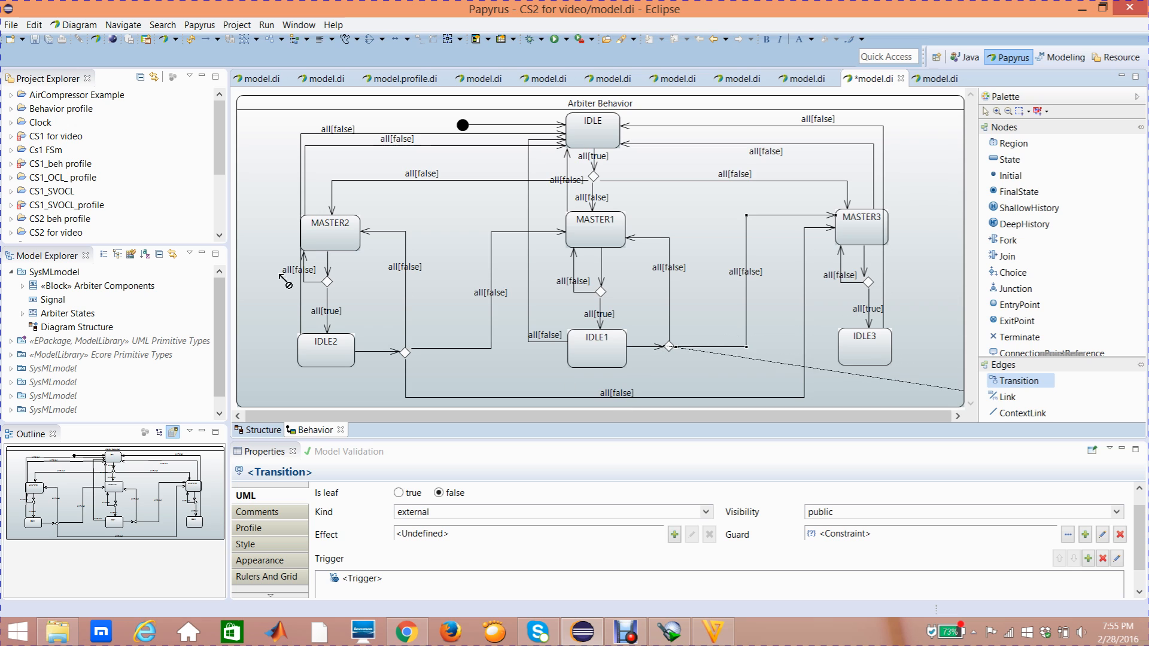
click(326, 242)
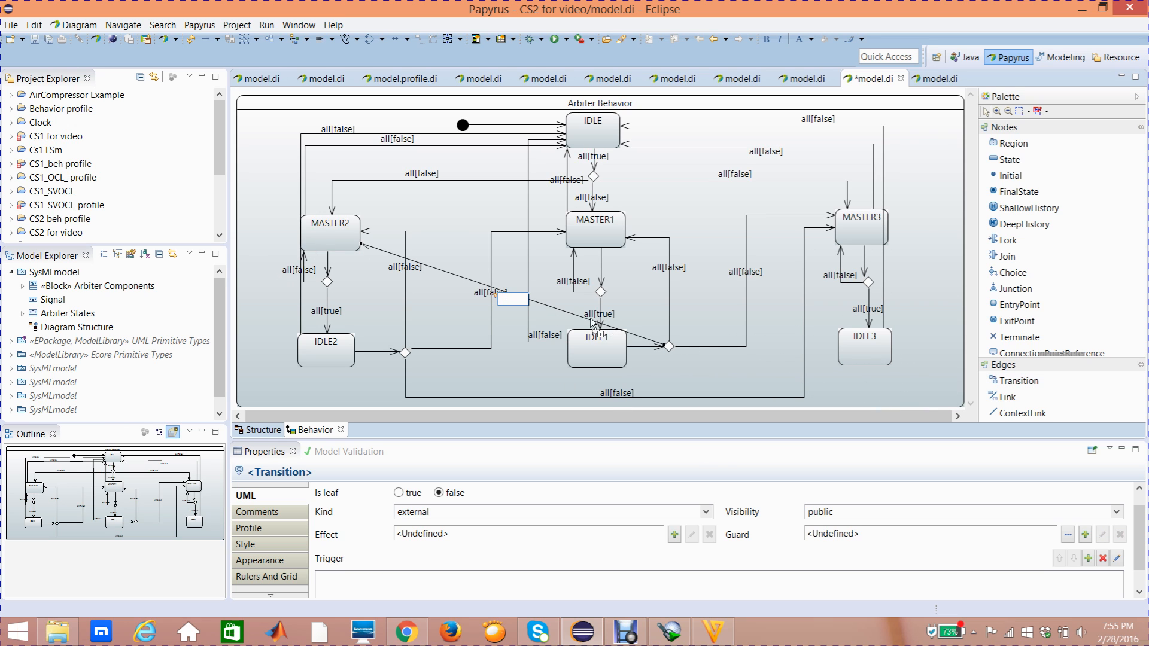
drag(577, 319, 668, 407)
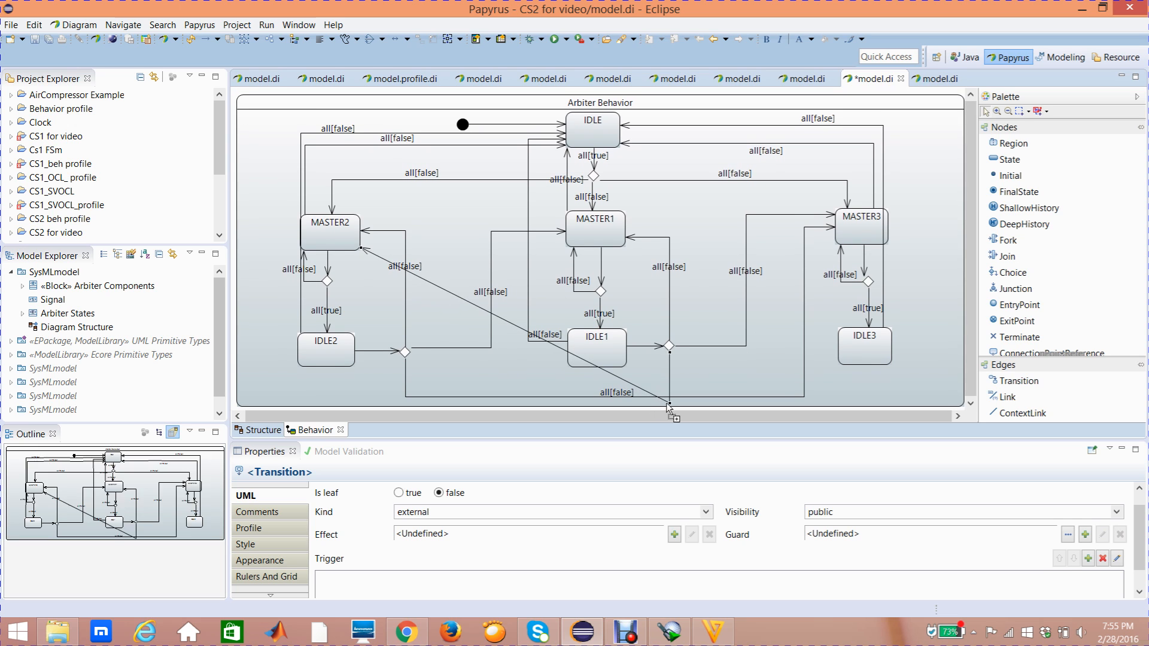
key(ctrl+z)
click(482, 312)
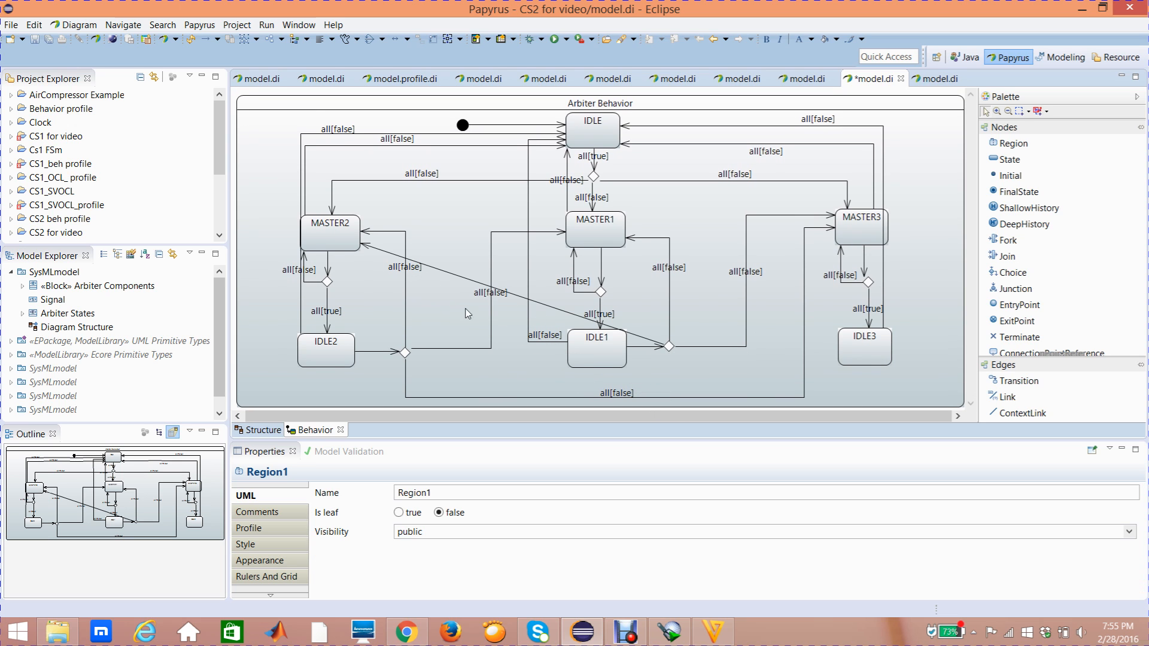
- Route the new transition with bends down from the choice node, beneath the IDLE states and up to MASTER2's outer side
click(463, 279)
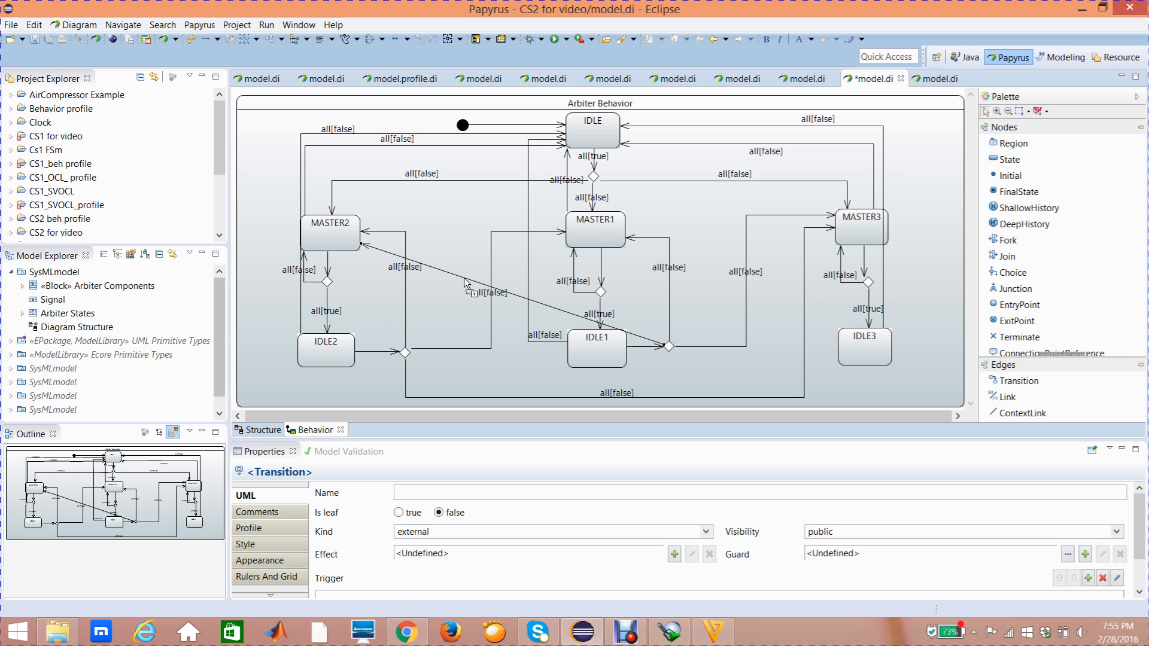
drag(464, 279, 313, 400)
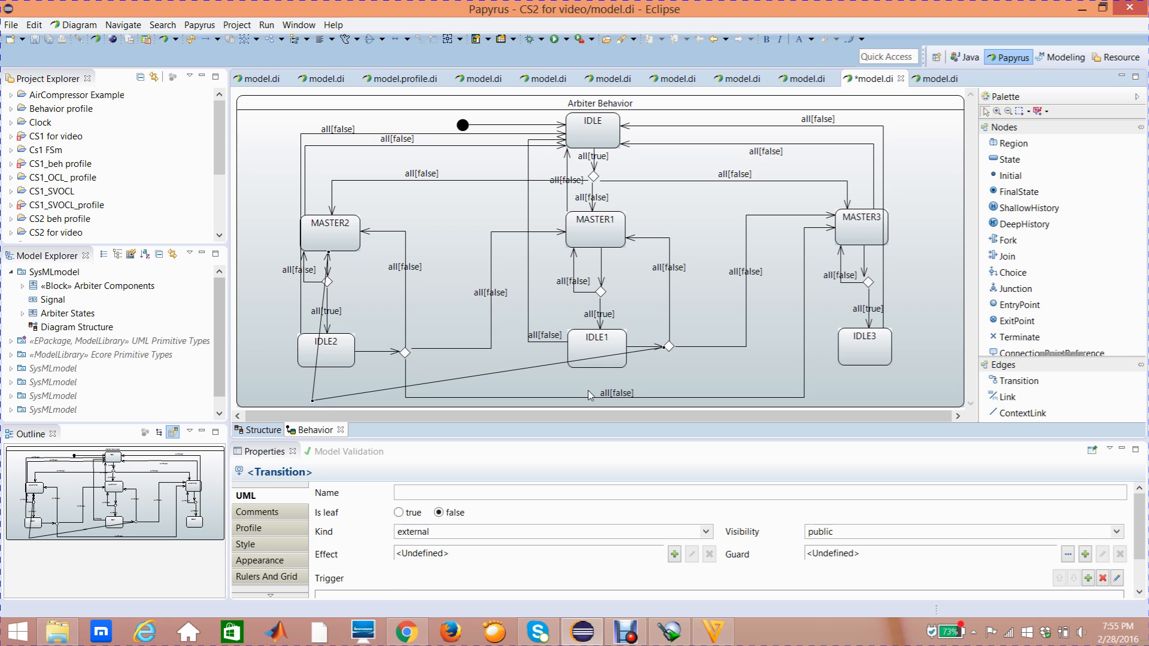
drag(533, 367, 669, 400)
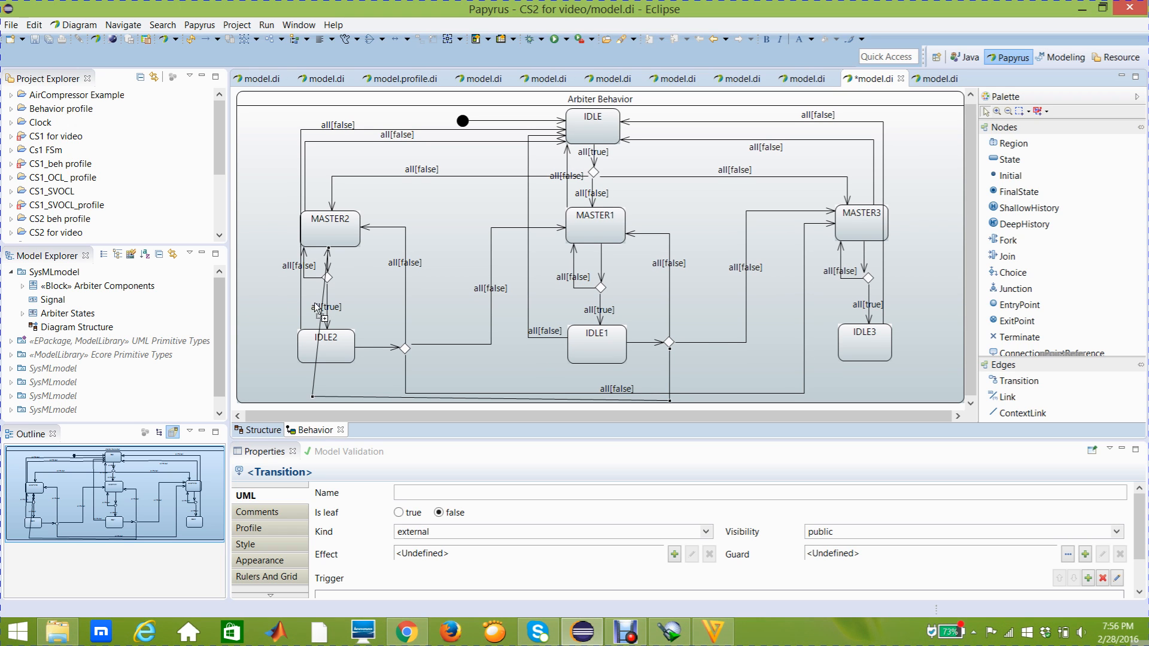
drag(322, 302, 282, 235)
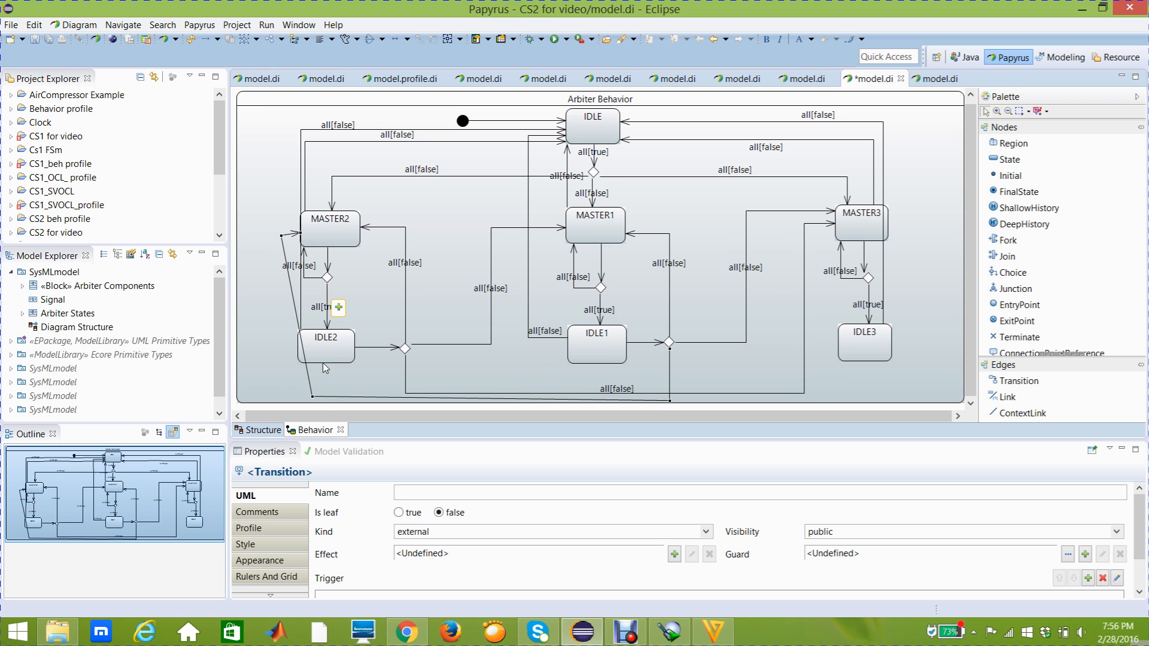
drag(312, 396, 281, 396)
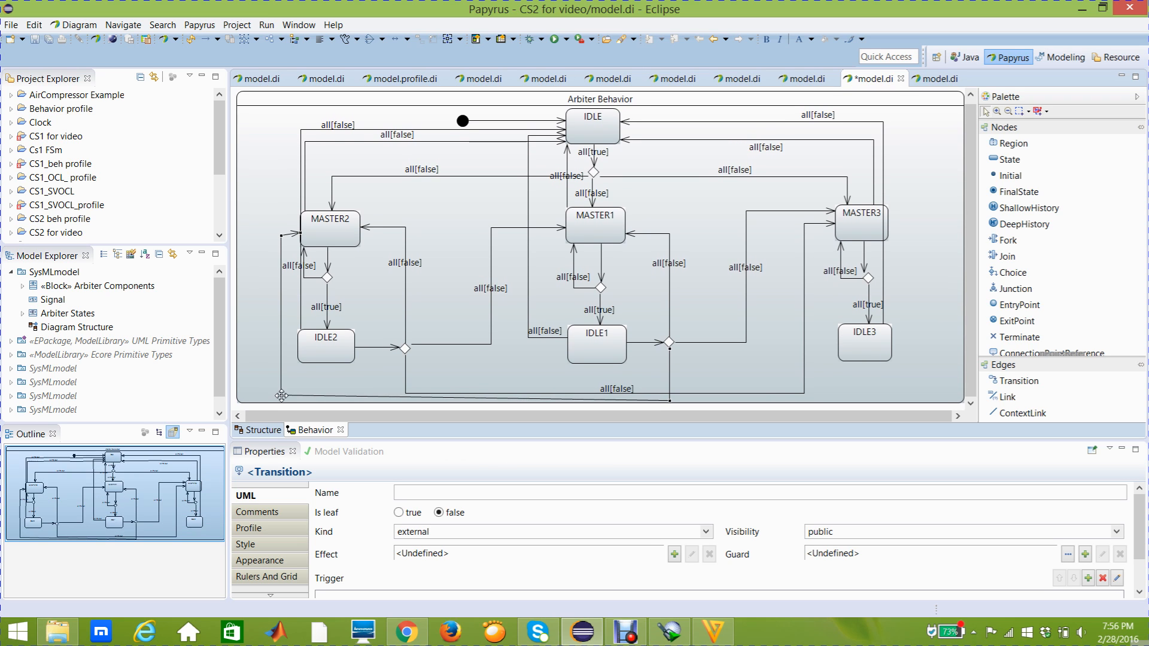
- Add an unnamed trigger with the port req2 to the transition from the choice node beside IDLE1 to MASTER2
mouse_move(317, 378)
click(269, 498)
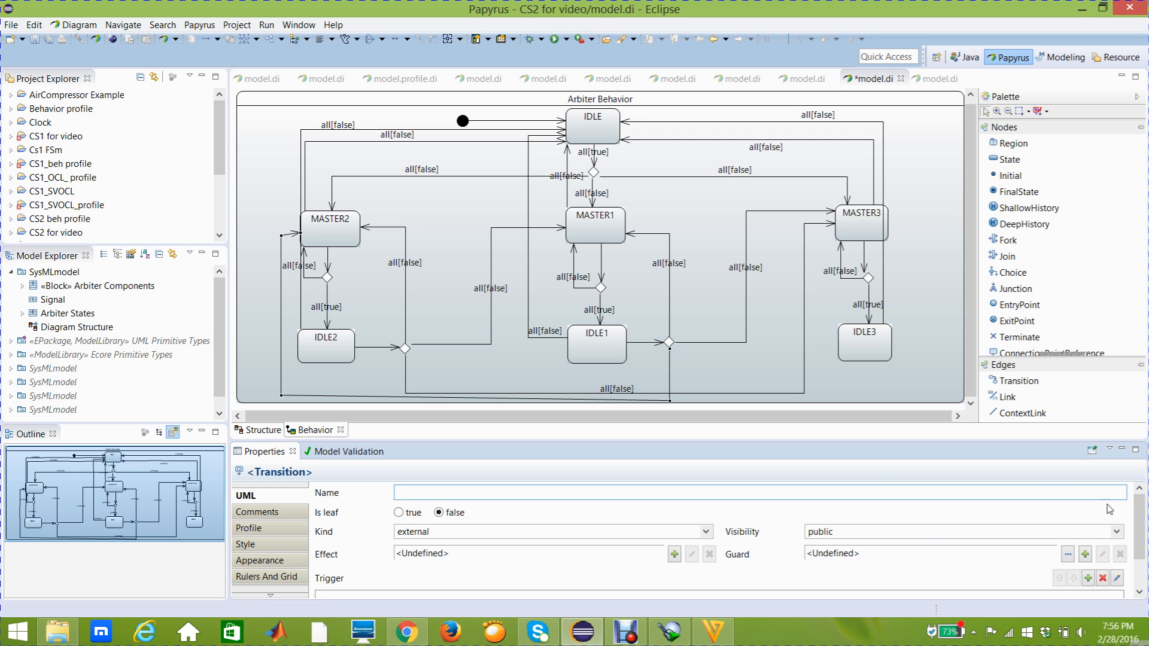
scroll(1140, 530, down, 1)
scroll(1141, 530, down, 1)
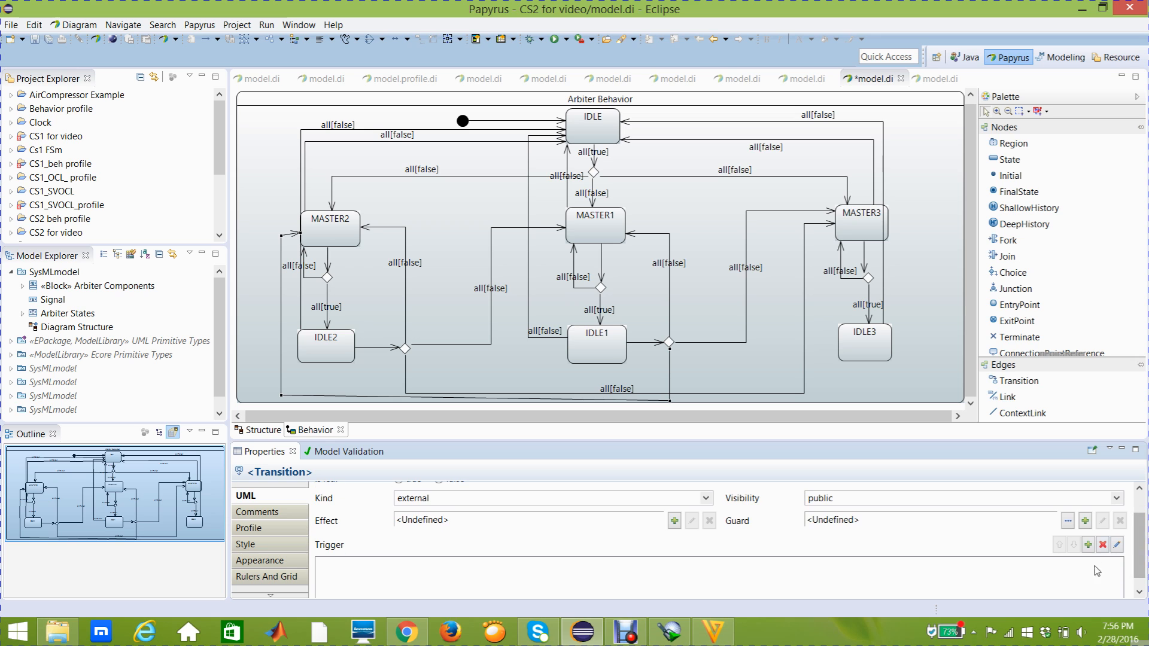
click(1088, 545)
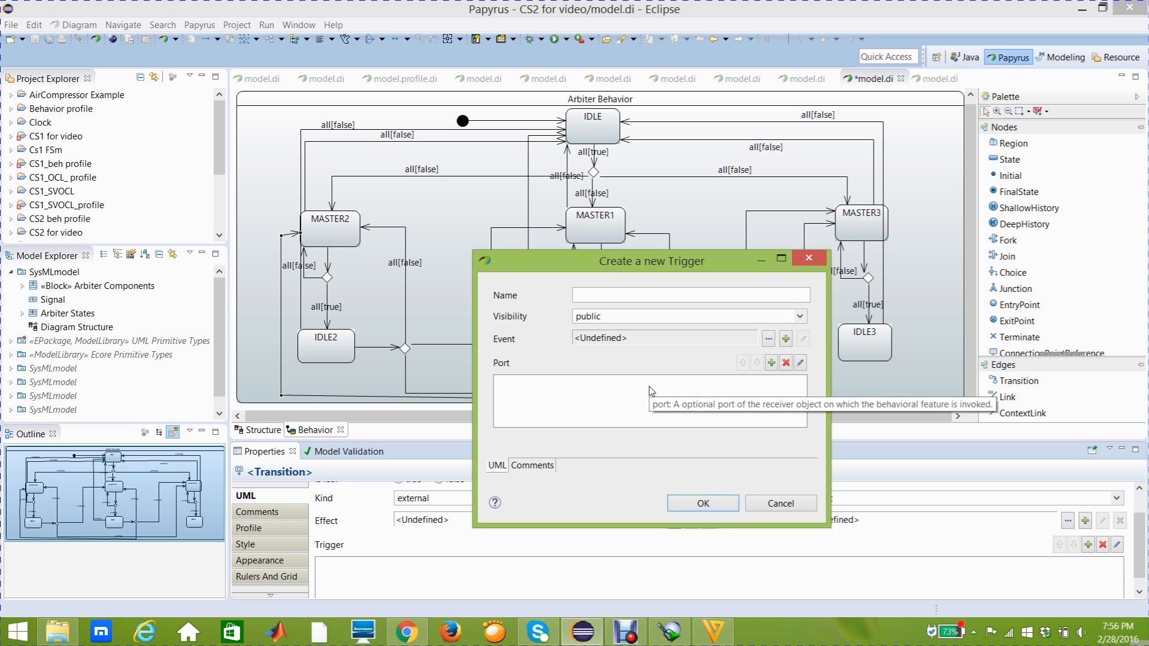
click(771, 364)
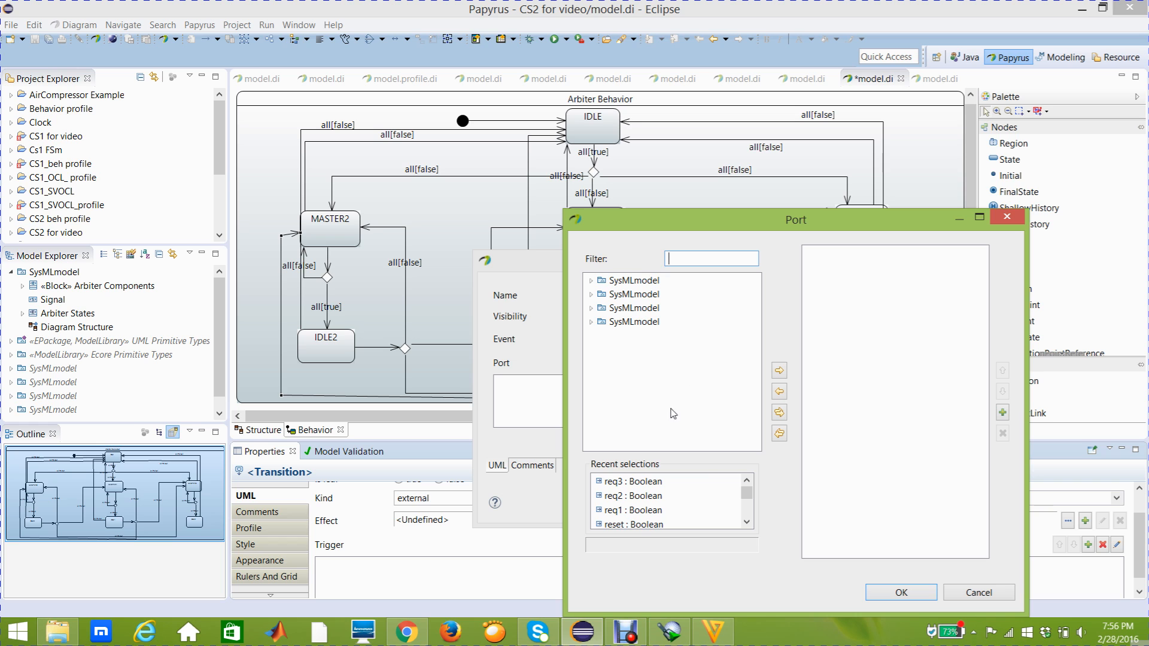
click(635, 496)
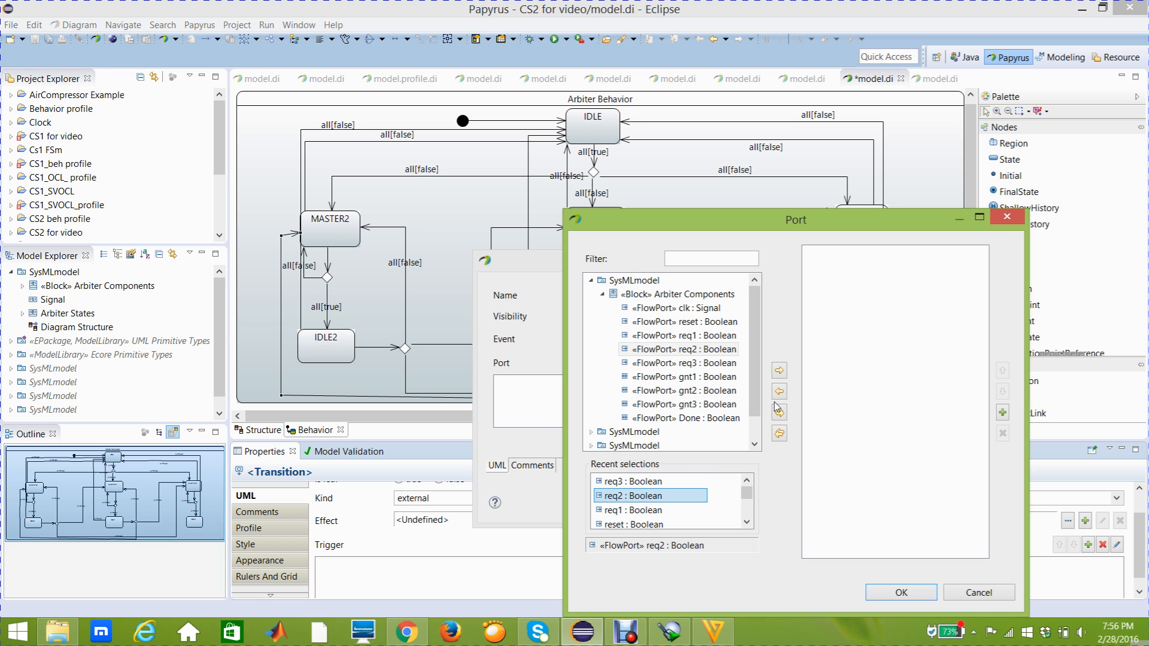
click(779, 370)
click(899, 591)
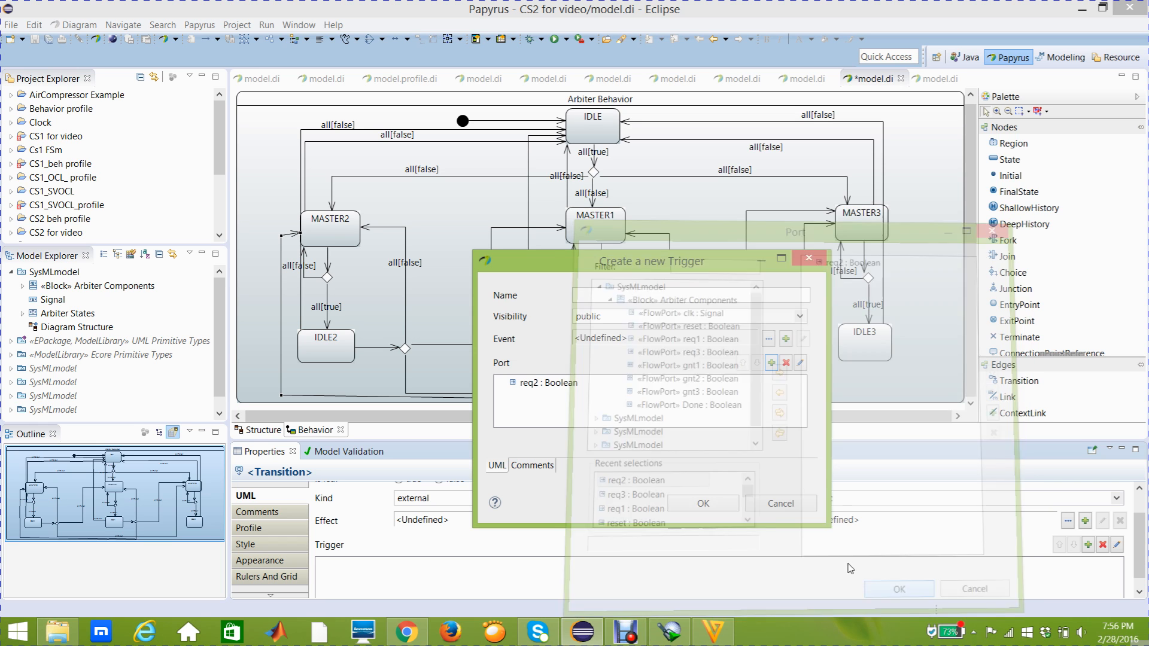
click(703, 503)
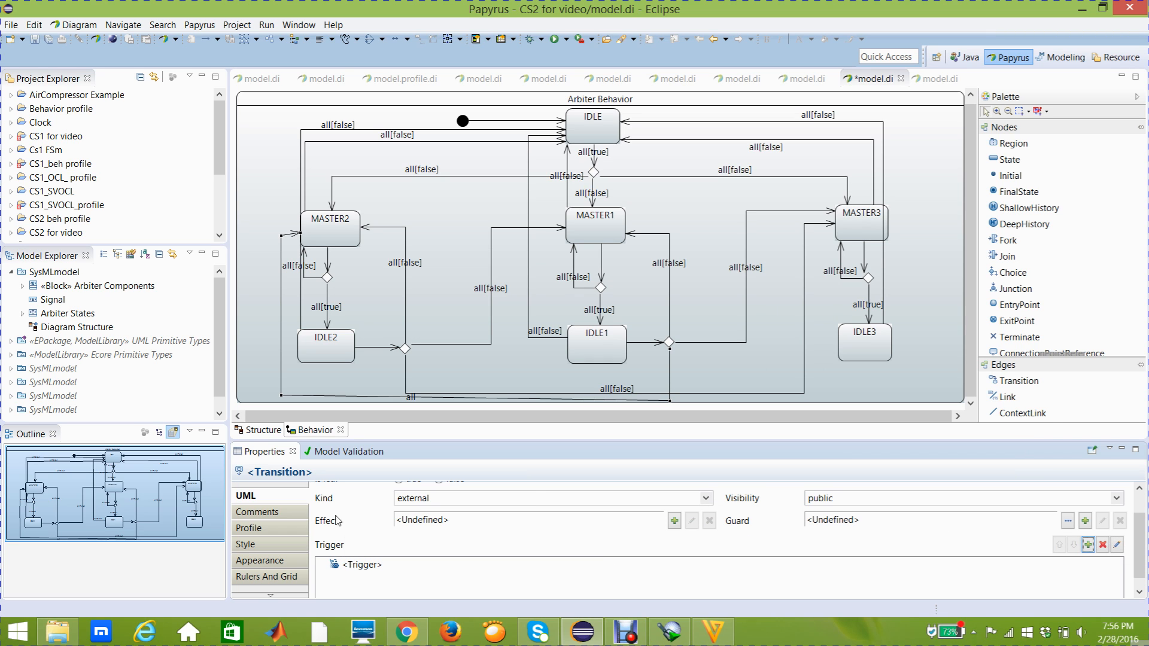
- Create a Constraint guard on the transition from the choice node beside IDLE1 to MASTER2, with req3 as its constrained element
click(1085, 521)
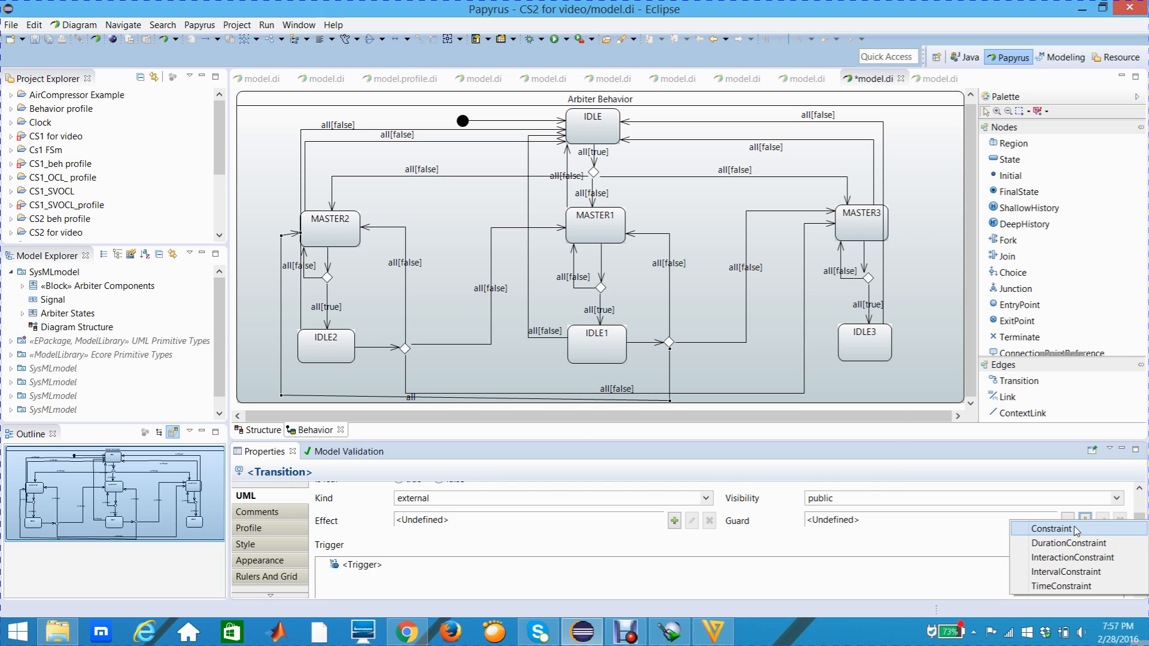
click(1075, 530)
click(838, 298)
click(666, 483)
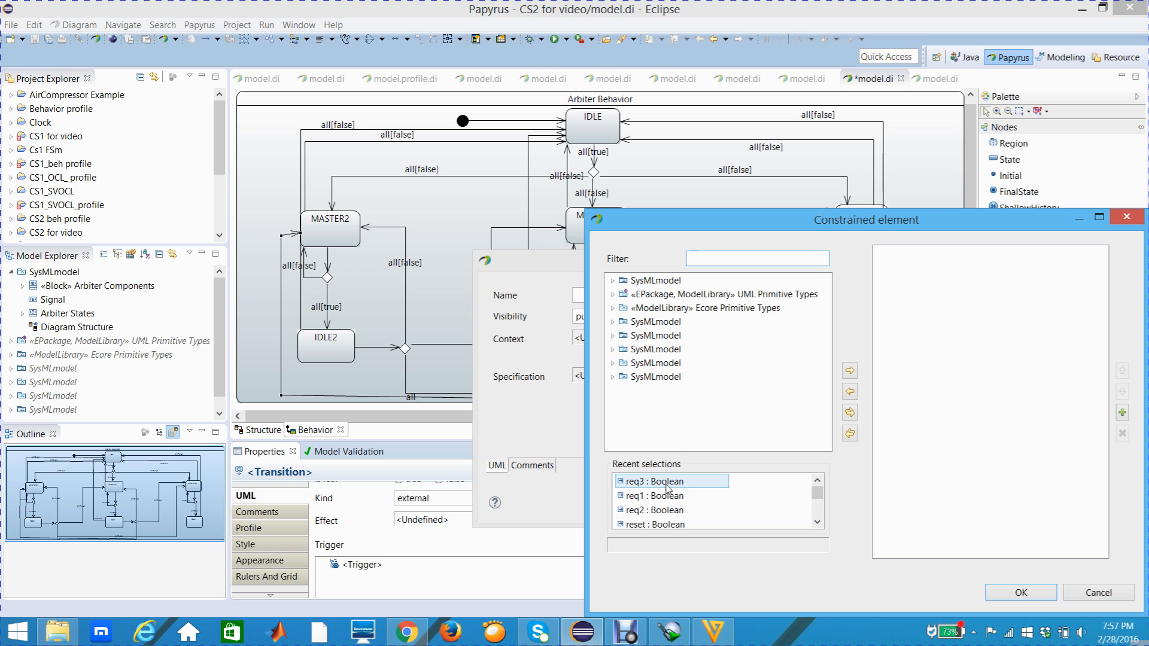
click(850, 371)
click(1011, 595)
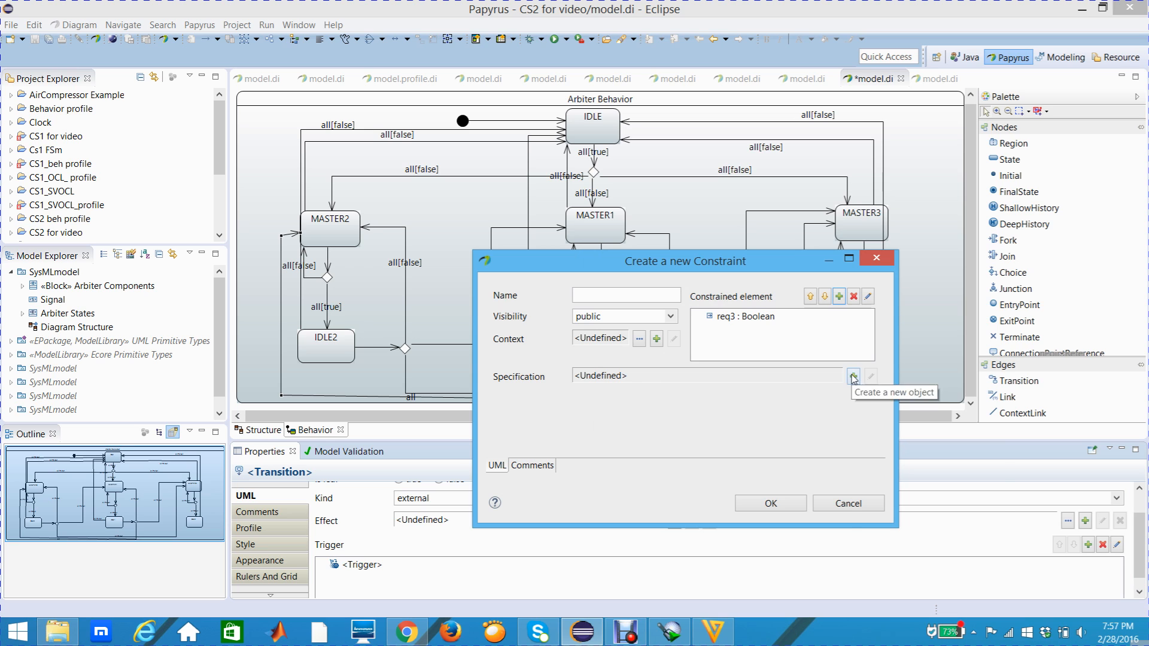
- Specify the guard as a LiteralBoolean with the value false, and shift the transition's label clear of the crossing line near IDLE2's choice node
click(854, 377)
click(881, 456)
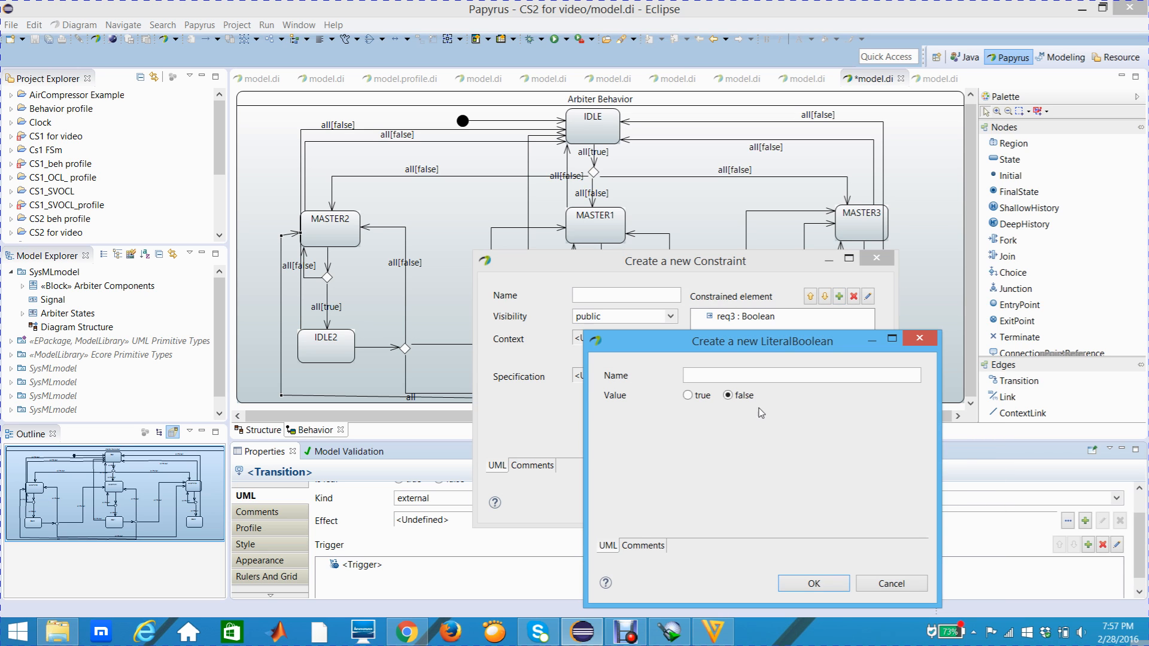
click(805, 582)
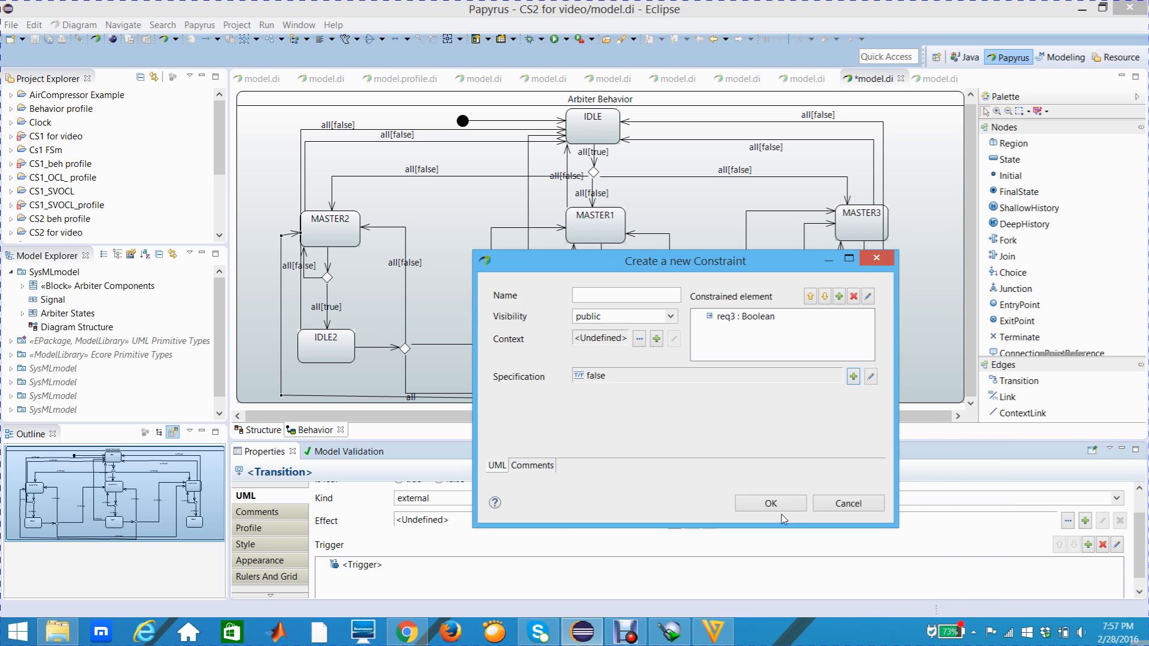
click(772, 503)
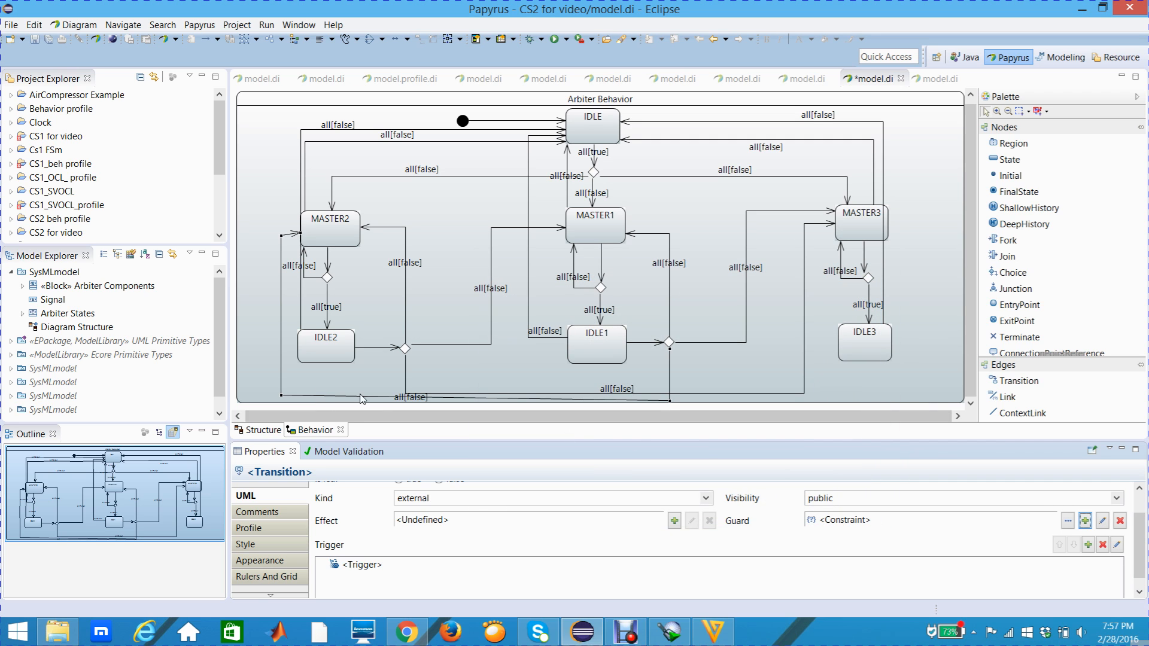
drag(409, 399, 368, 396)
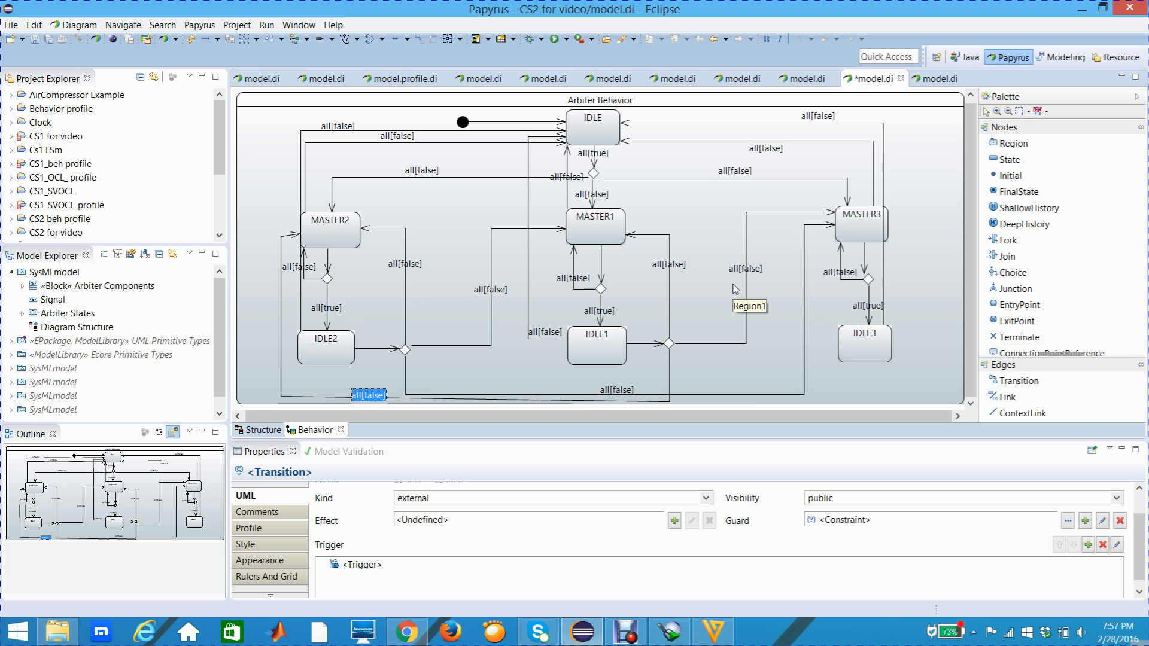
- Place a Choice node beside IDLE3 and draw a Transition from IDLE3 to it
click(854, 348)
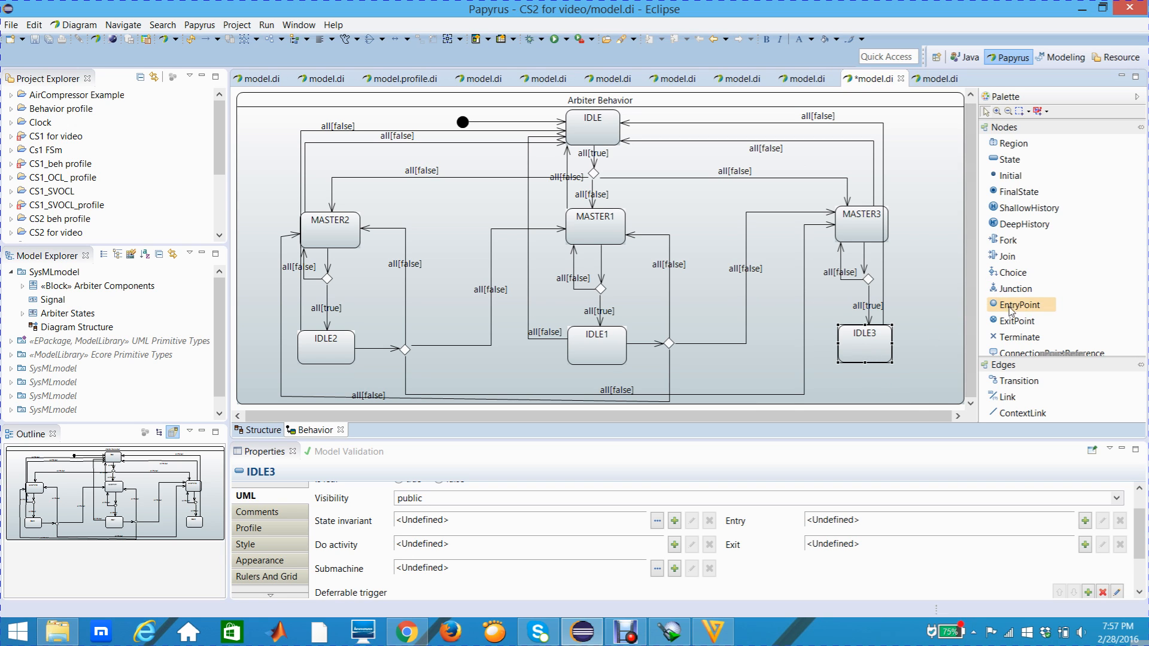
click(1019, 274)
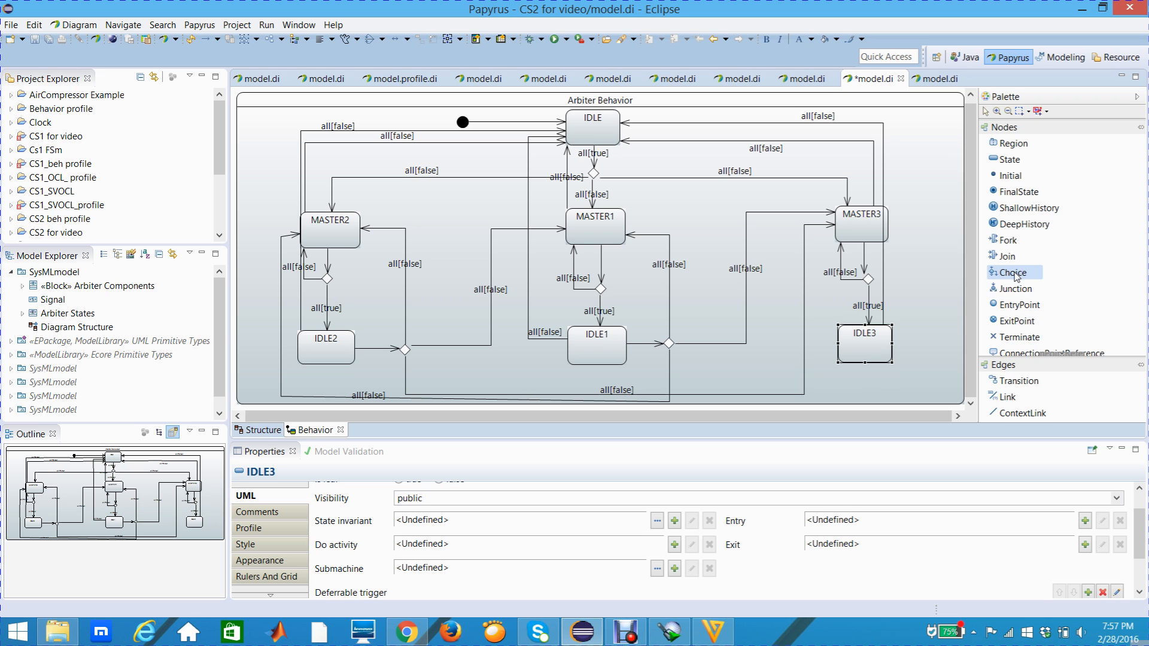
click(927, 335)
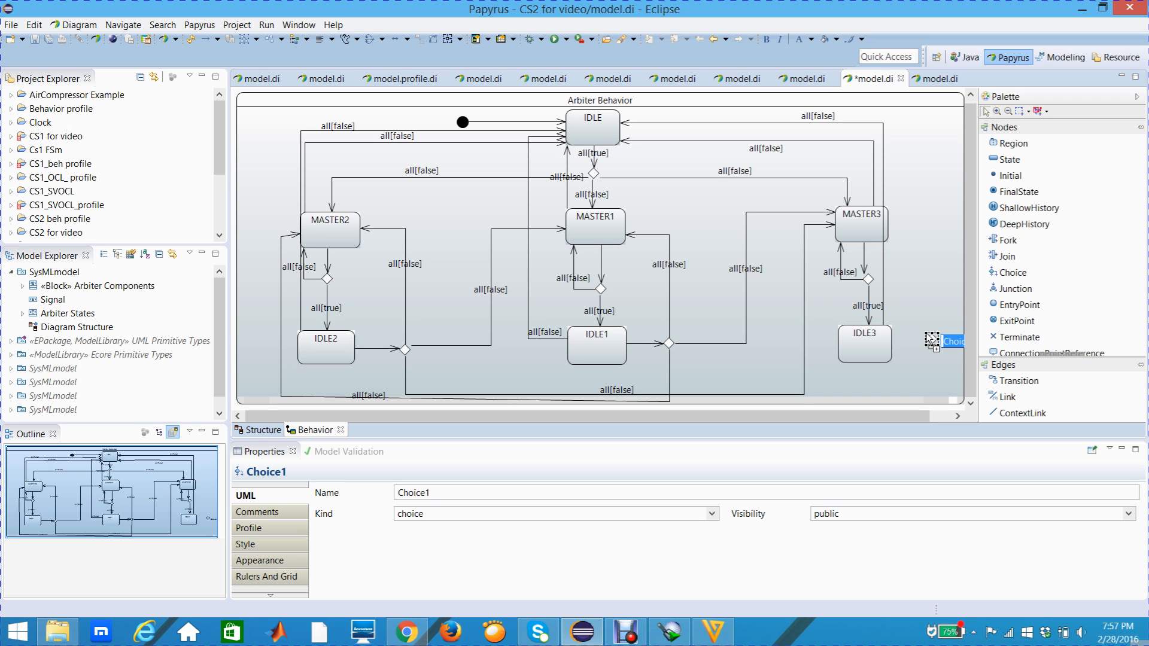
click(926, 310)
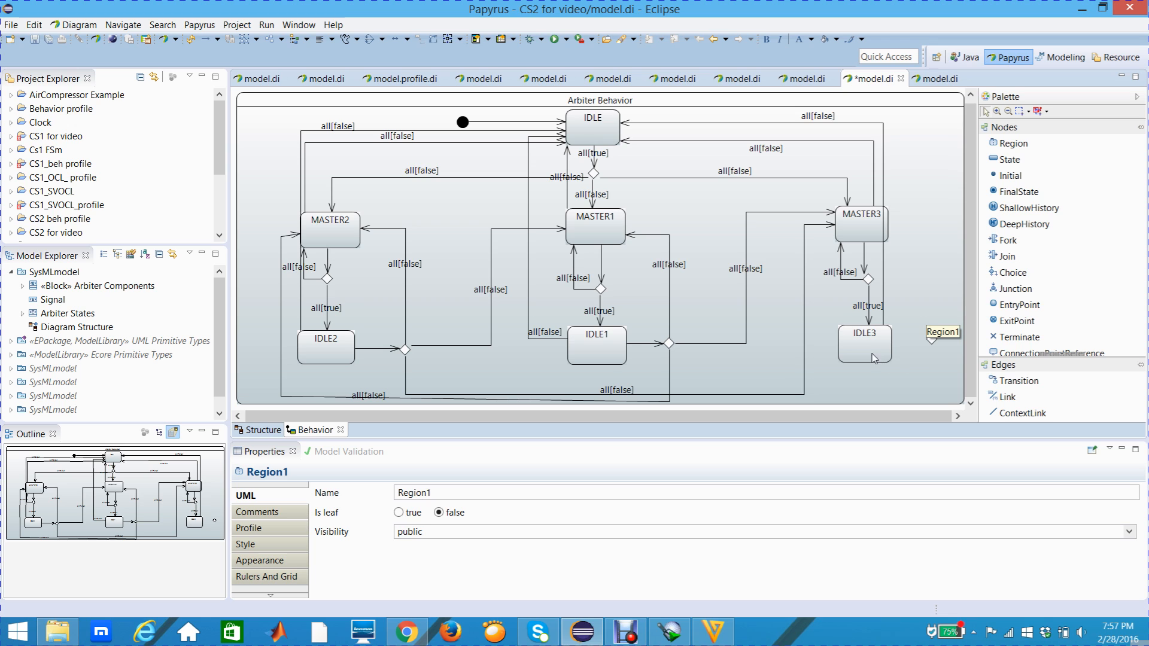
click(1019, 381)
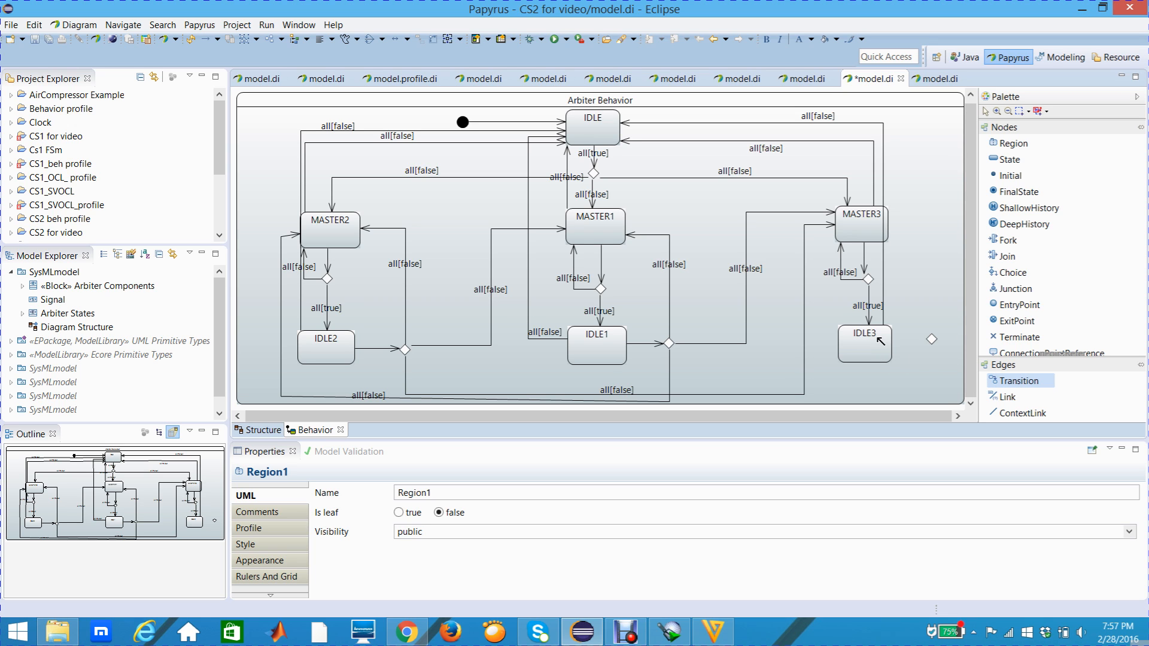
drag(911, 347, 932, 339)
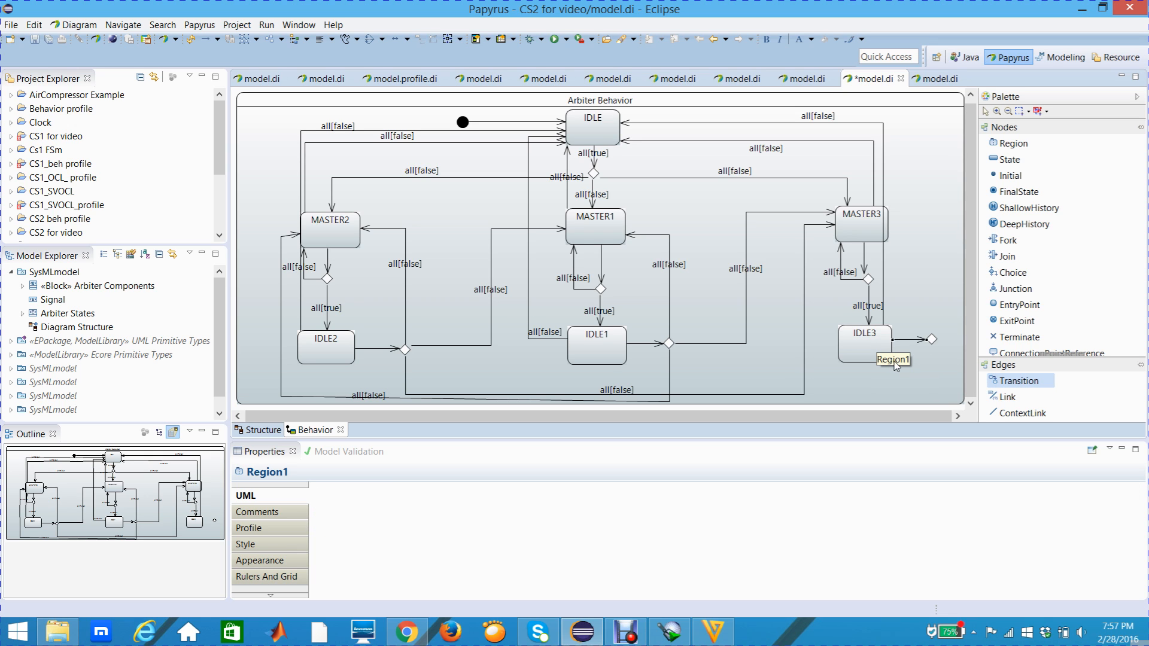
click(929, 359)
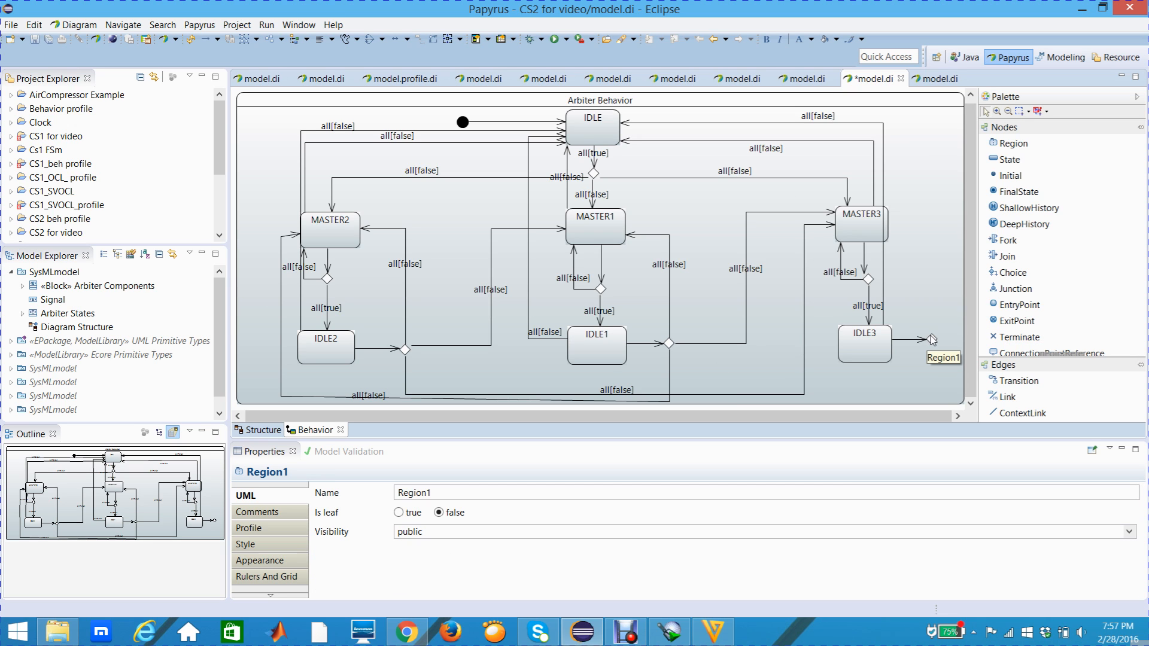
- Draw a Transition from the choice node beside IDLE3 to MASTER3
mouse_move(932, 339)
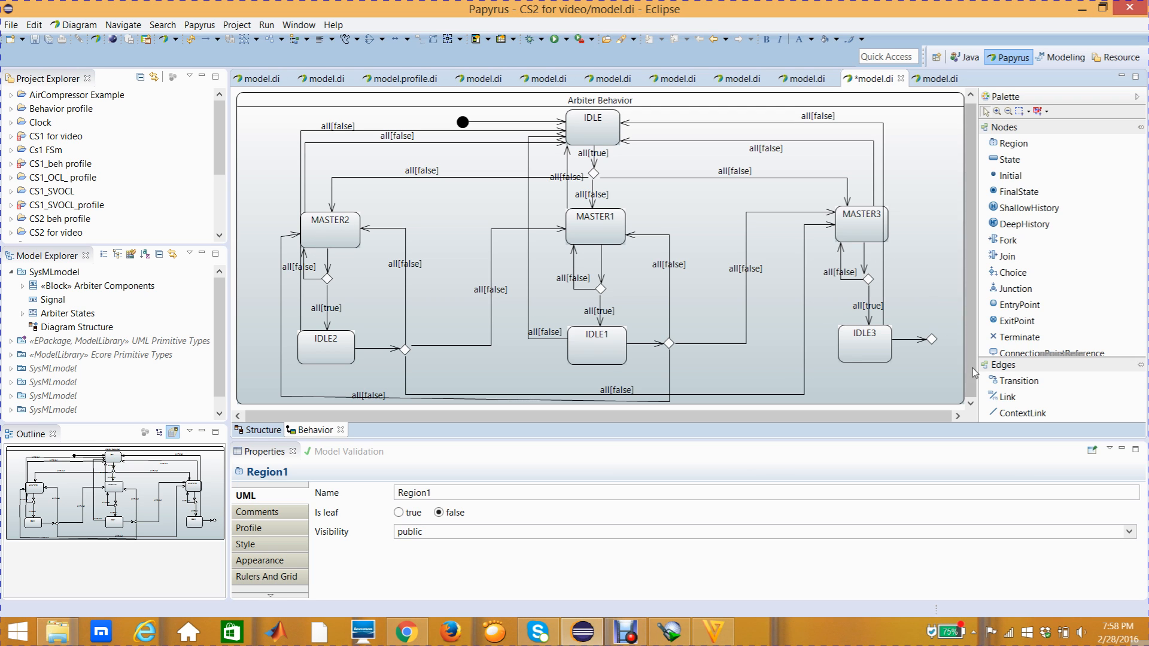
click(1003, 382)
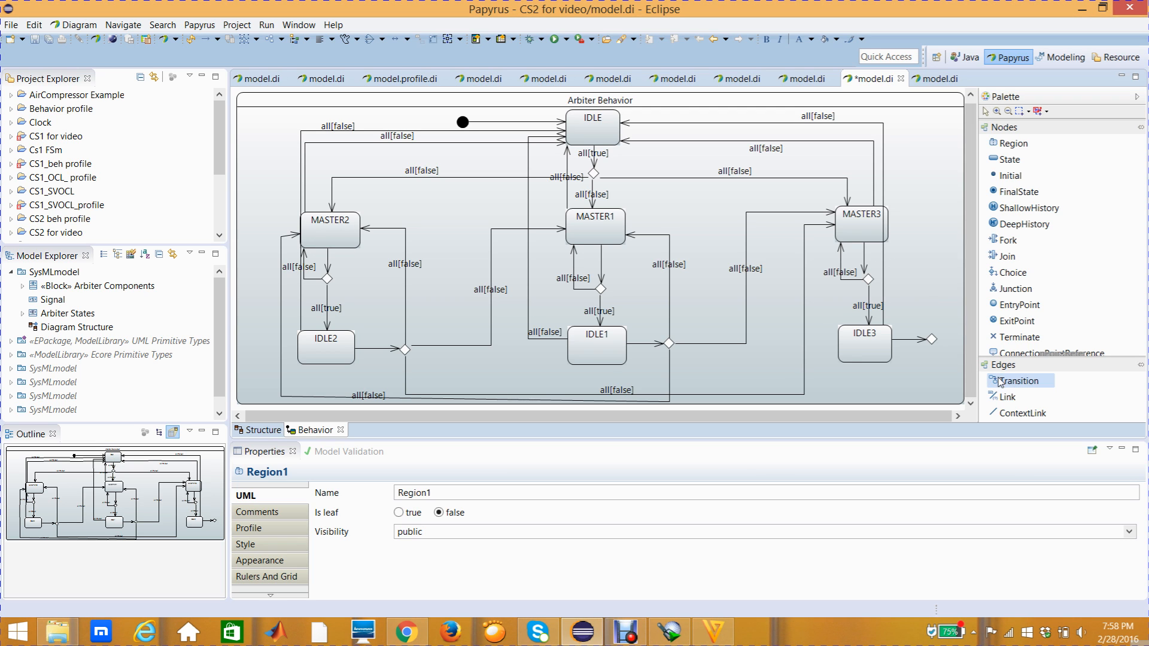
click(932, 340)
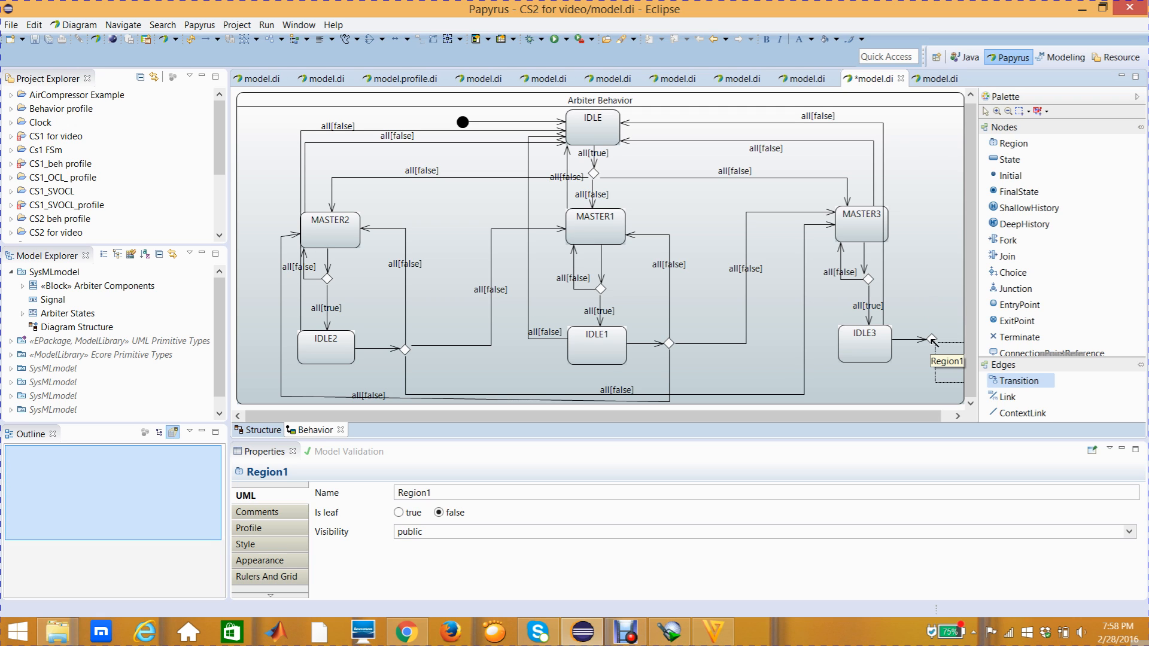
click(890, 237)
click(917, 263)
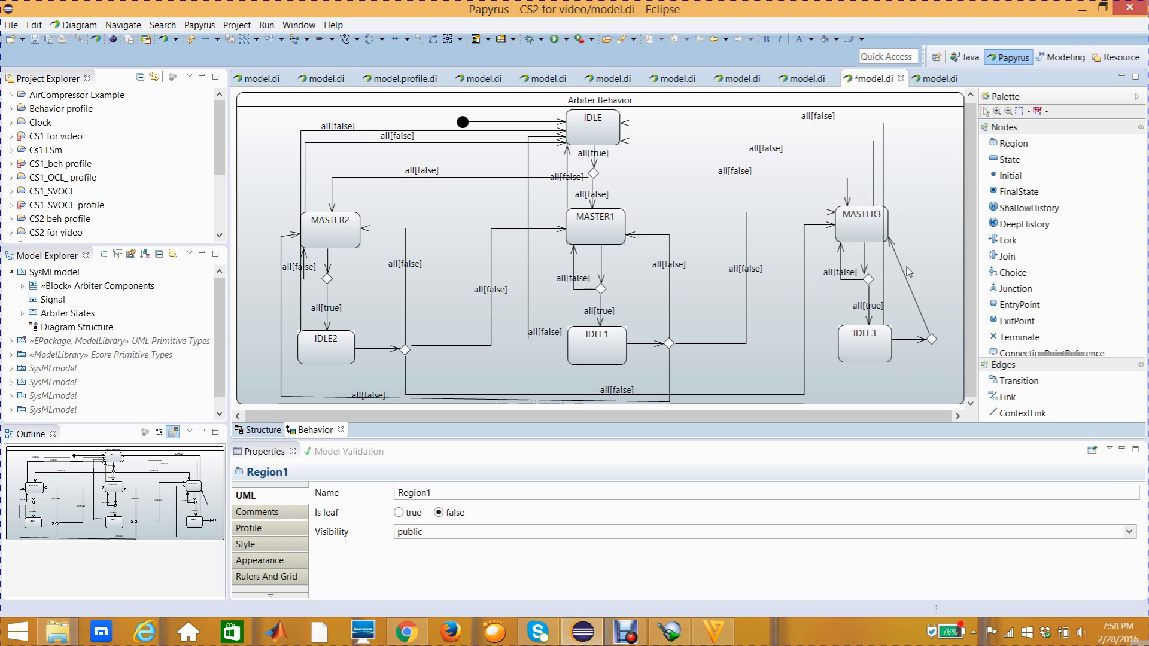
- Bend the transition from IDLE3's choice node to MASTER3 into a right angle and add a trigger with ports req2 and req3
drag(906, 274, 933, 234)
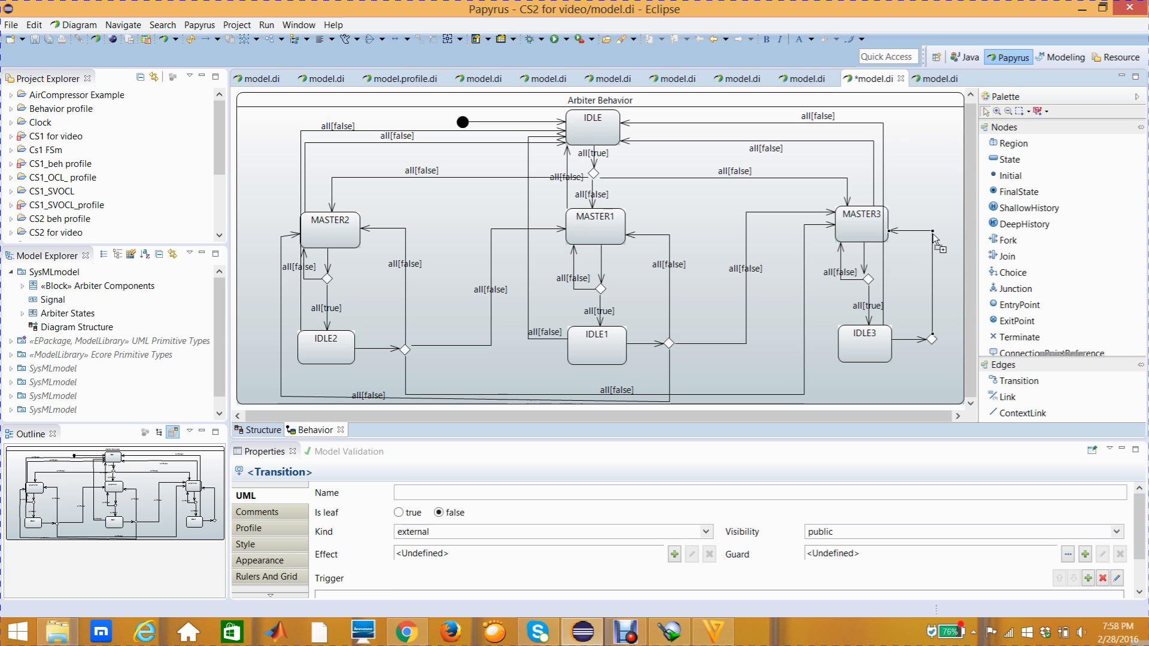
mouse_move(937, 246)
click(265, 506)
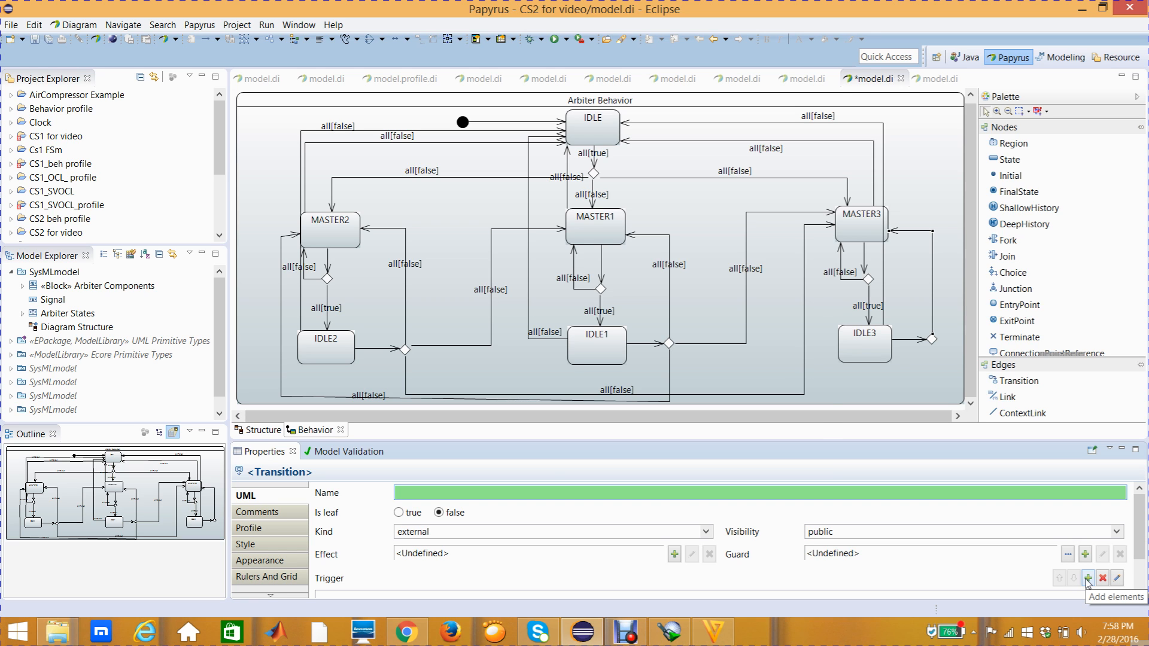
click(1088, 579)
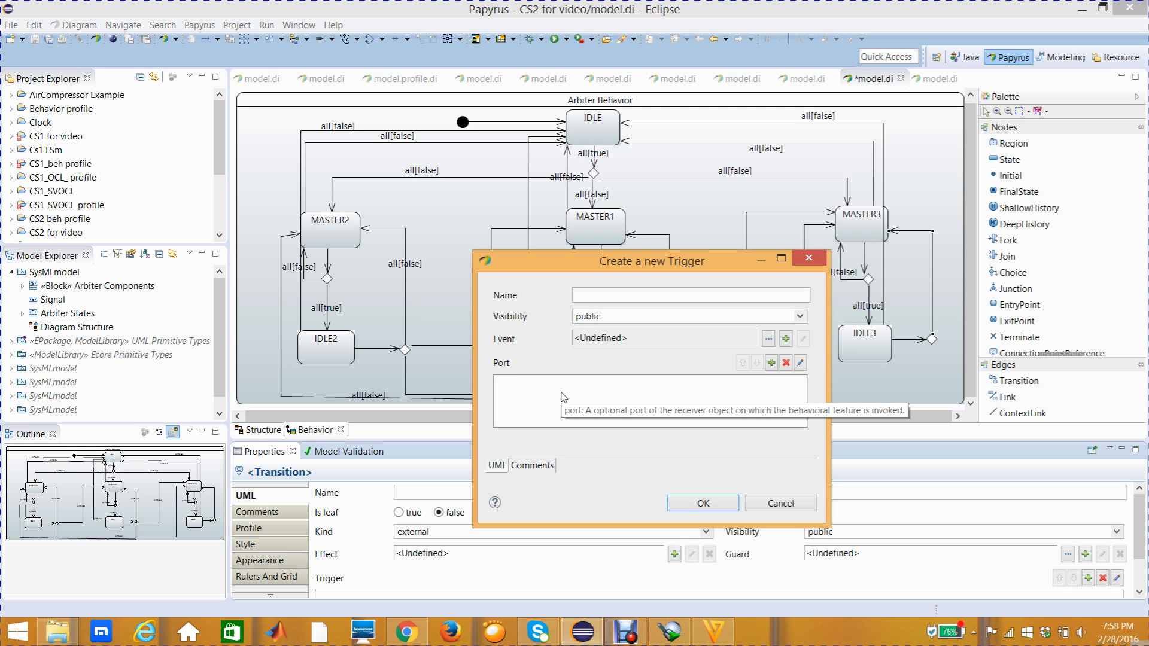
click(772, 363)
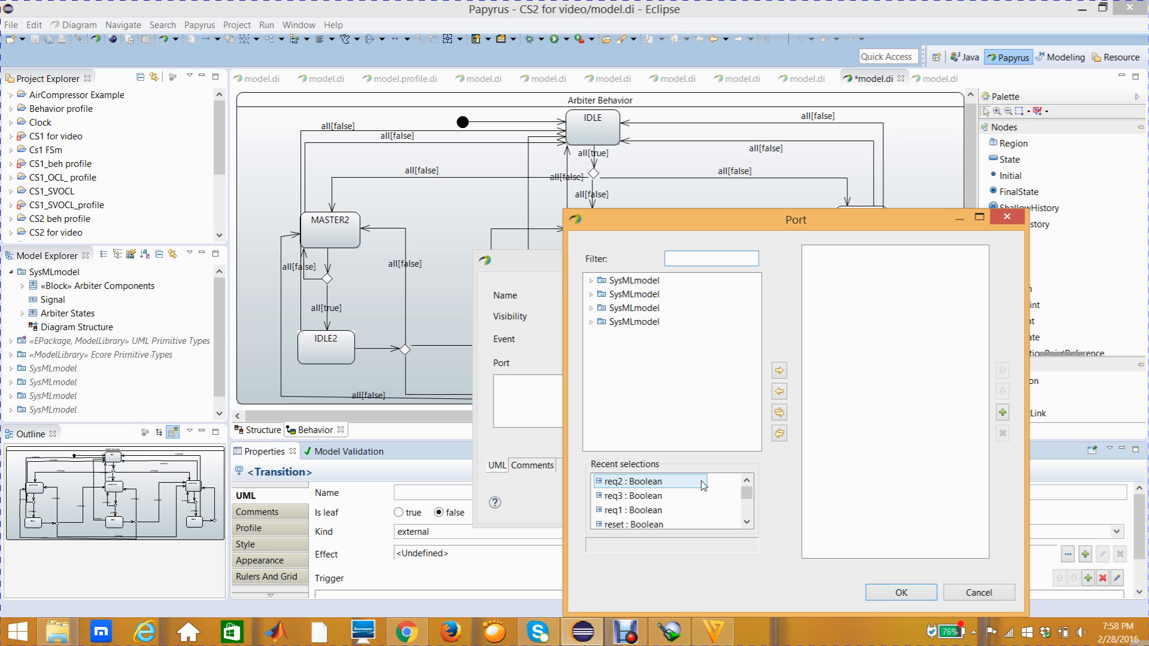
click(632, 482)
click(780, 371)
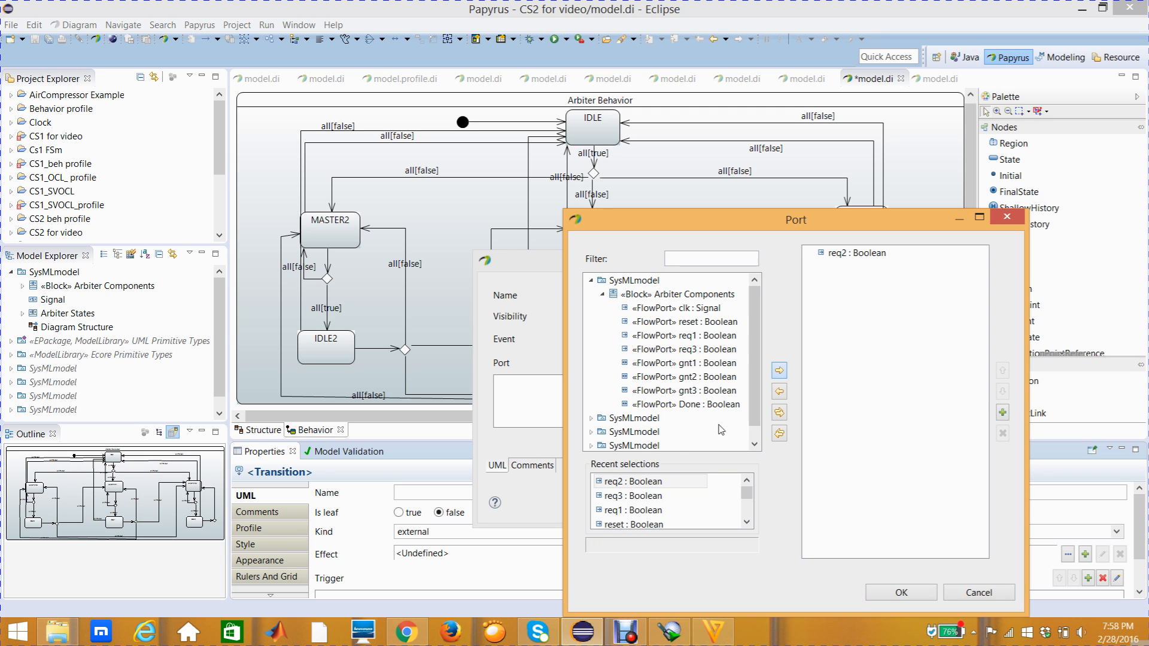
click(644, 499)
click(779, 371)
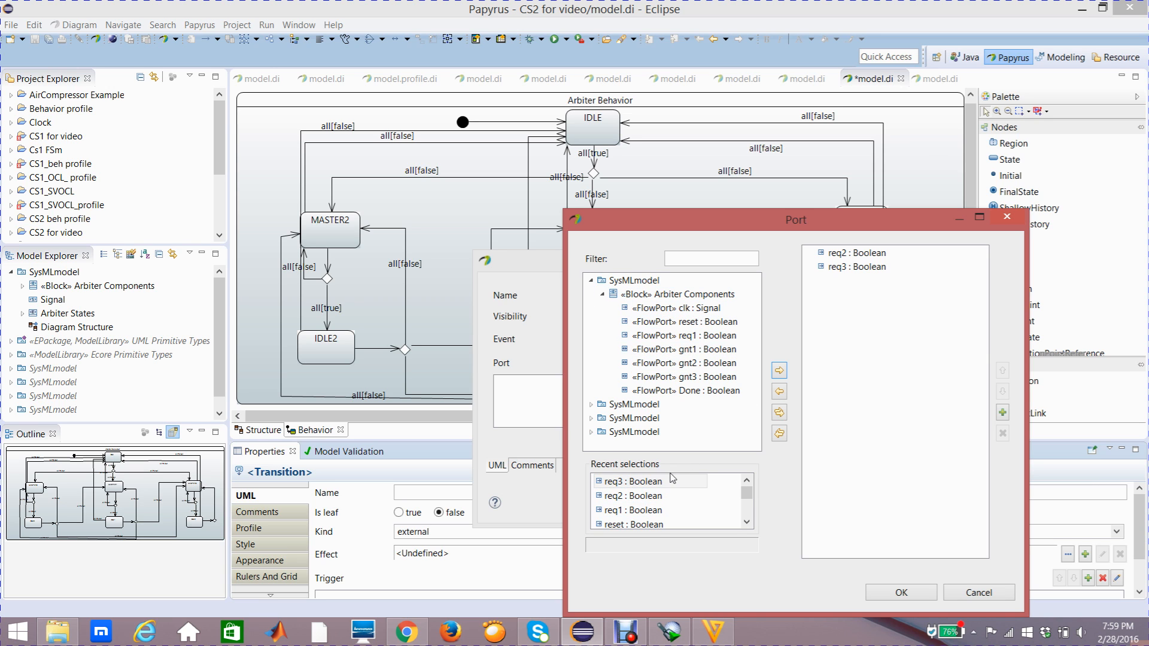
click(902, 595)
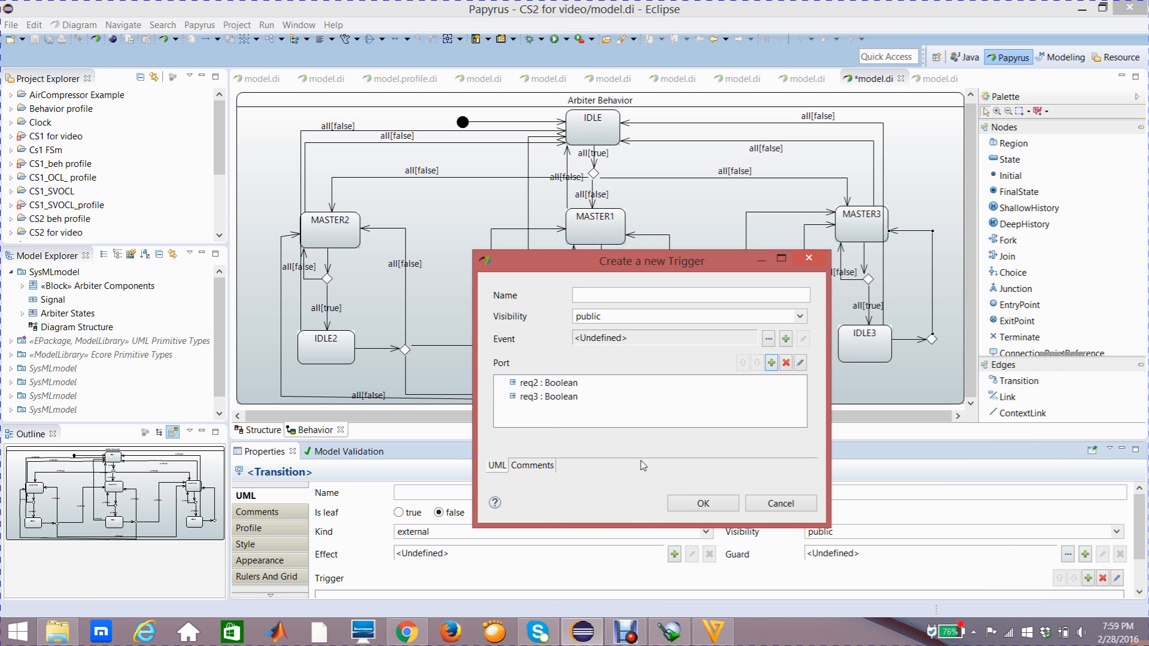
click(686, 503)
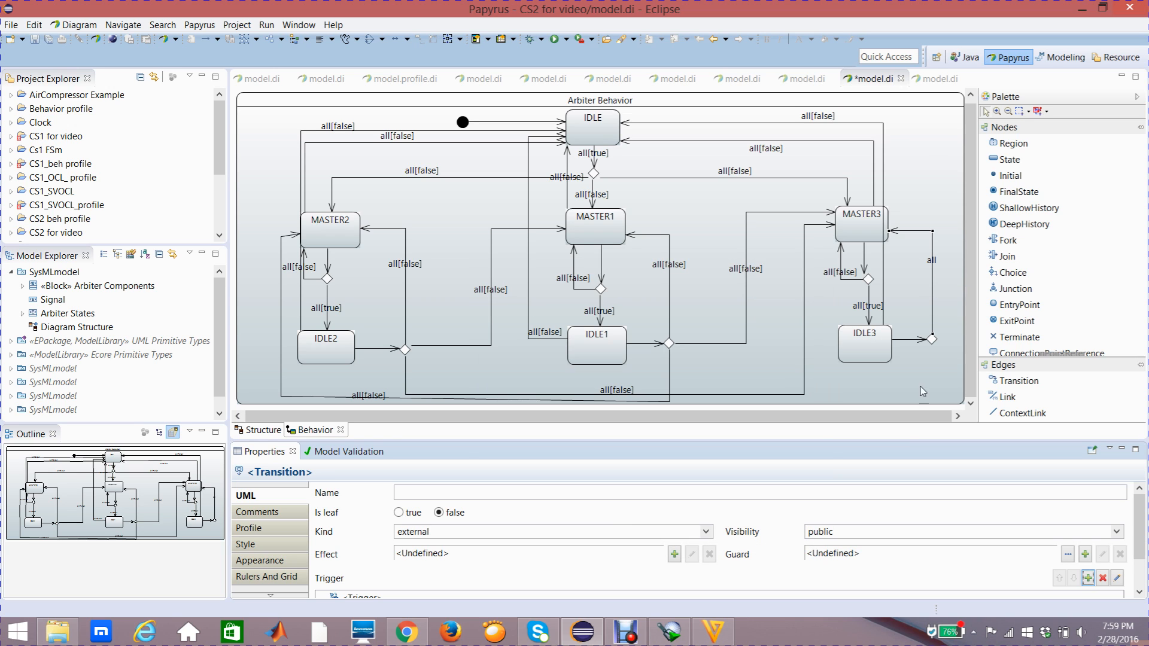
- Create a Constraint guard on the transition from IDLE3's choice node to MASTER3, with req3 as its constrained element
click(1085, 559)
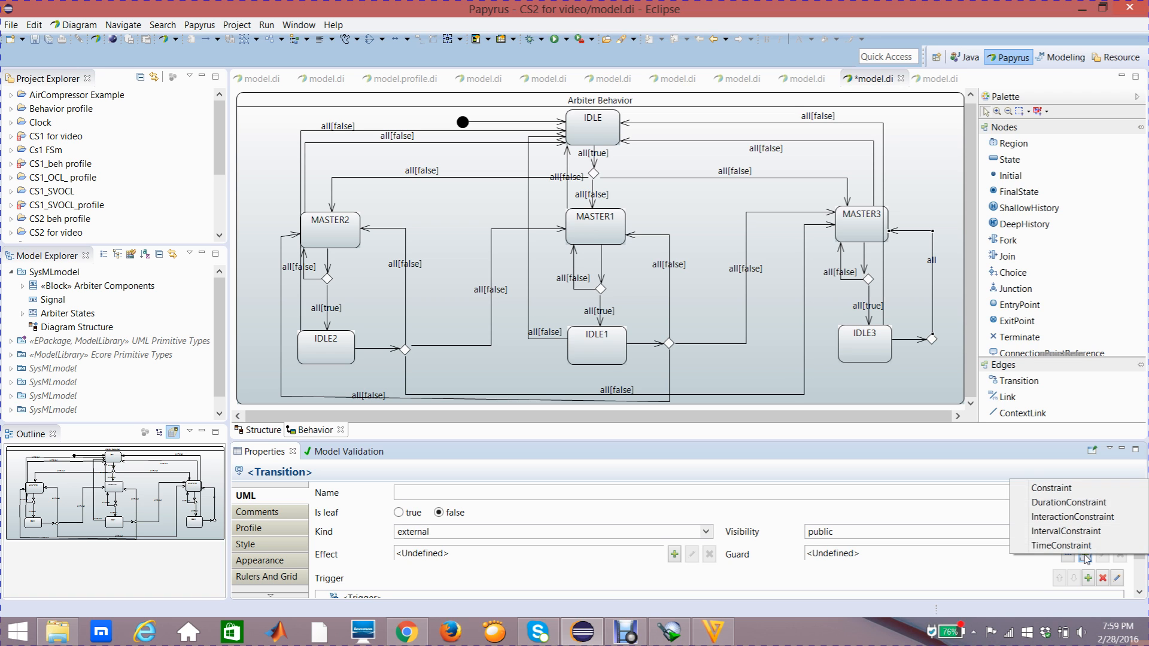
click(1053, 492)
drag(746, 263, 648, 254)
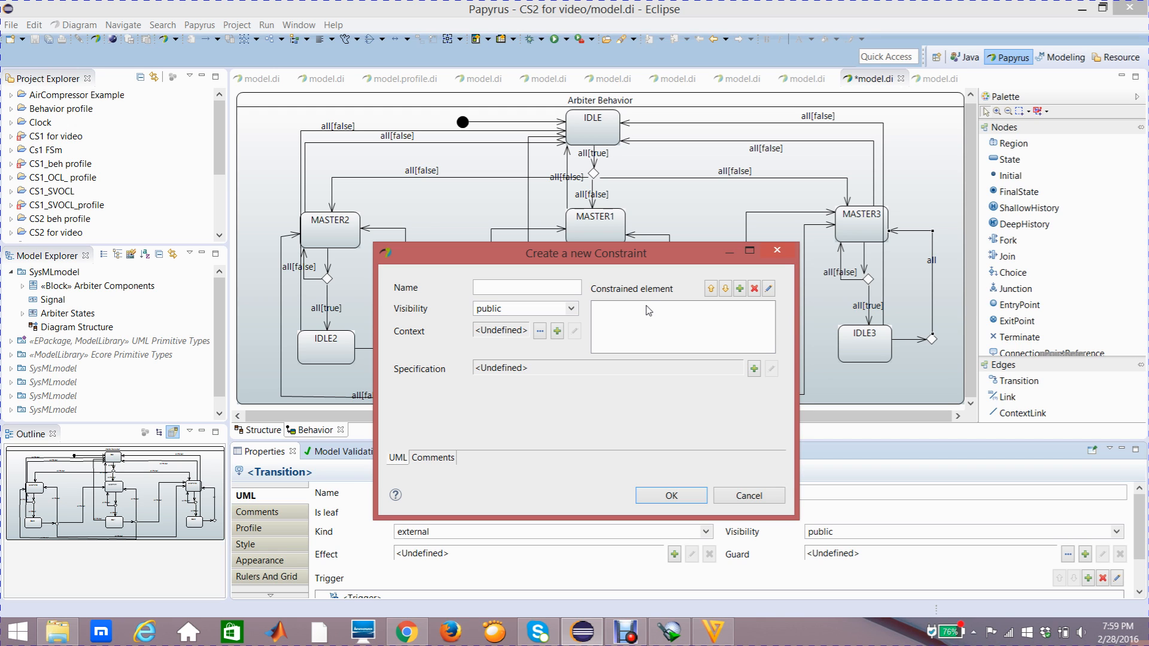
click(740, 290)
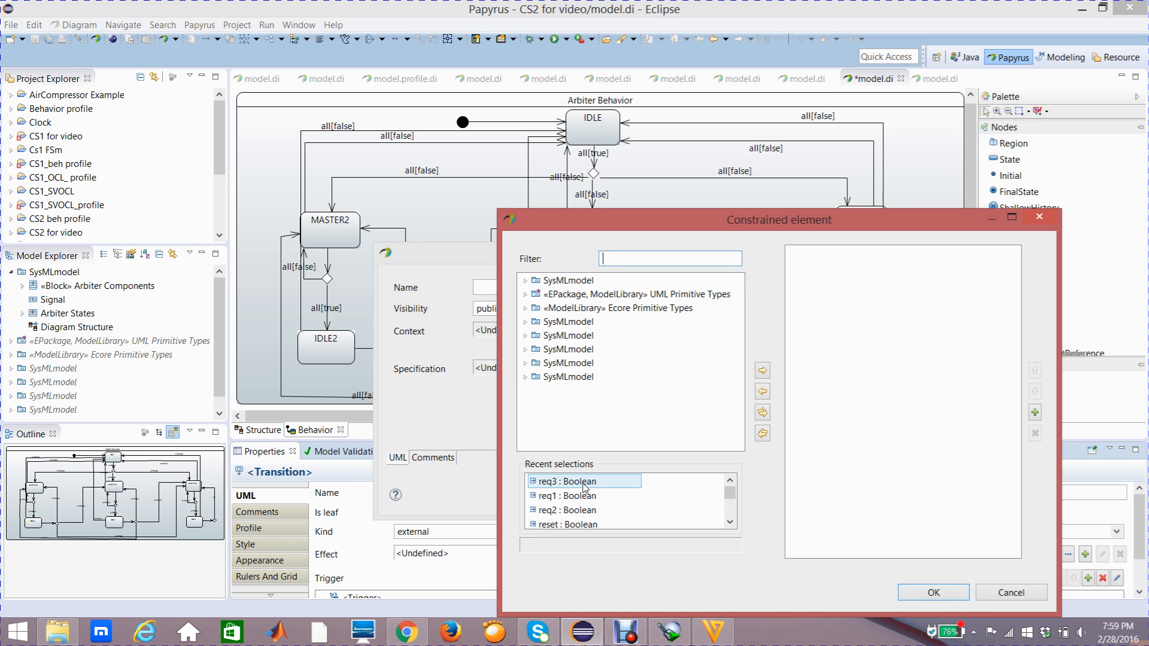
click(584, 487)
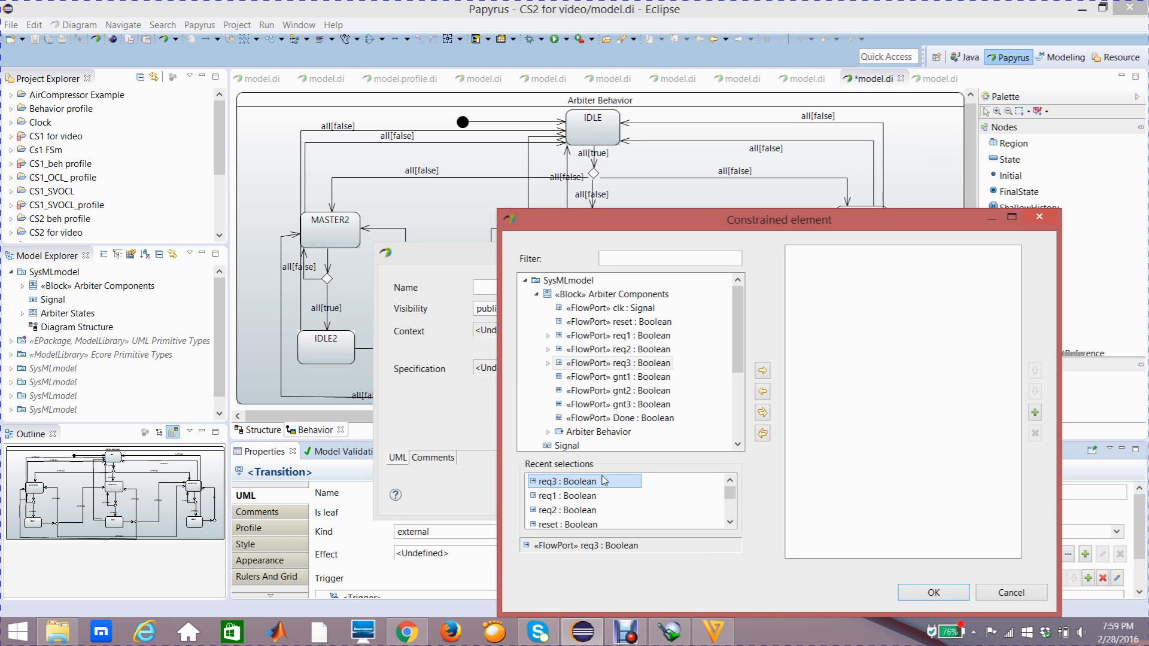
click(762, 370)
click(918, 591)
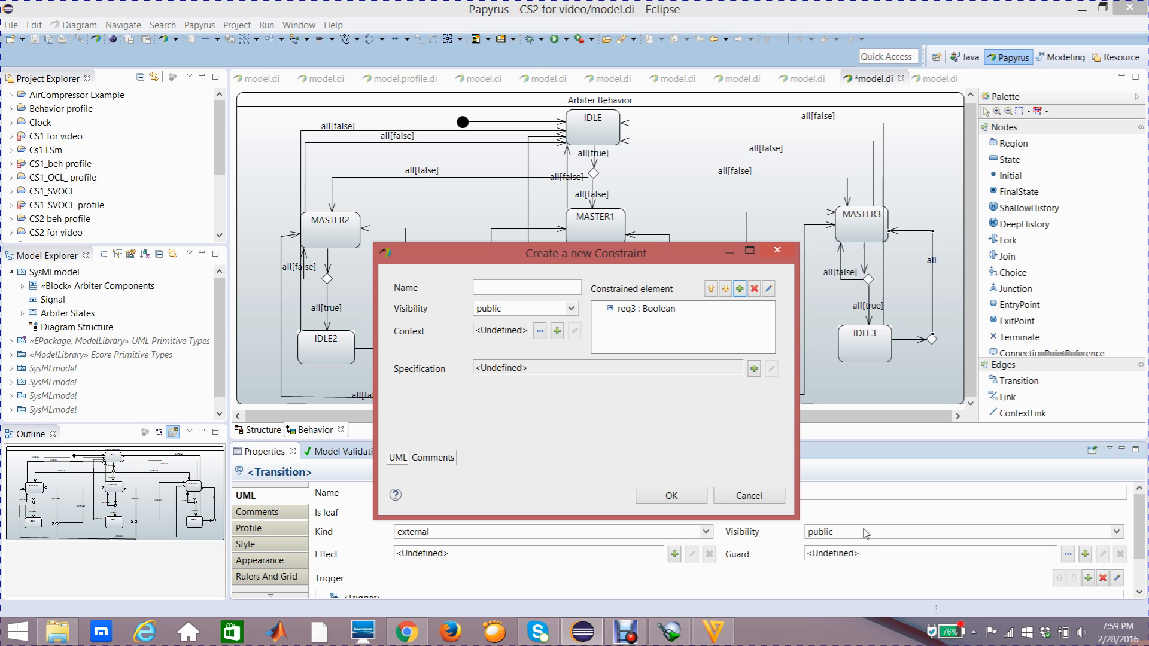
- Specify the MASTER3 transition's guard as a LiteralBoolean with the value false
click(754, 369)
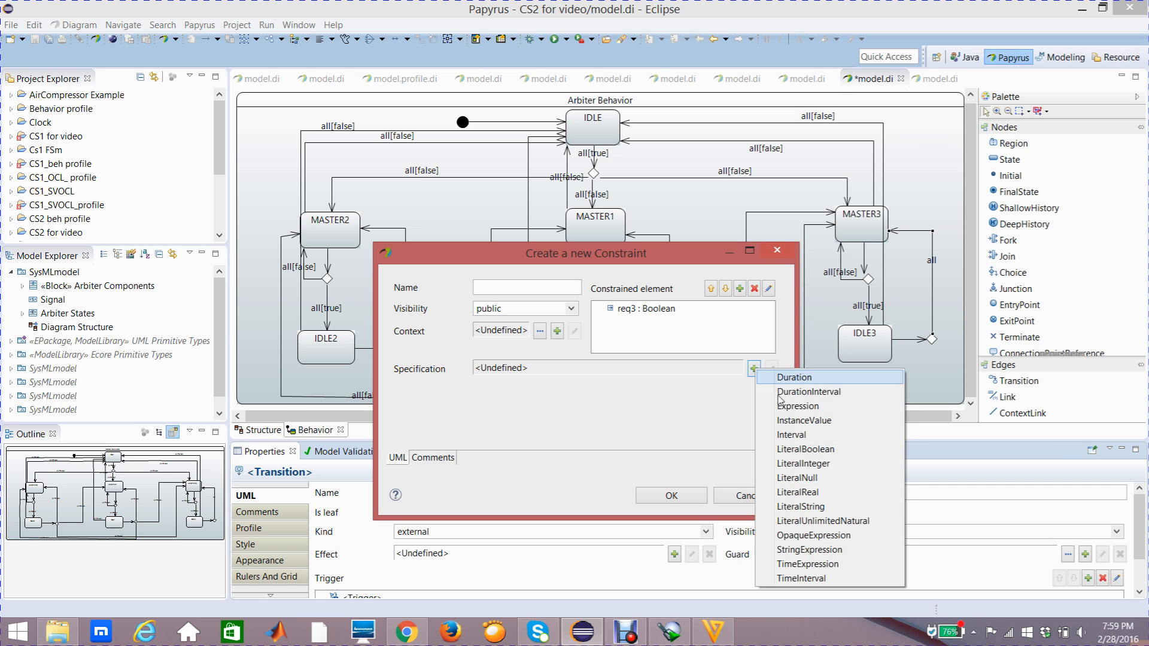
click(787, 450)
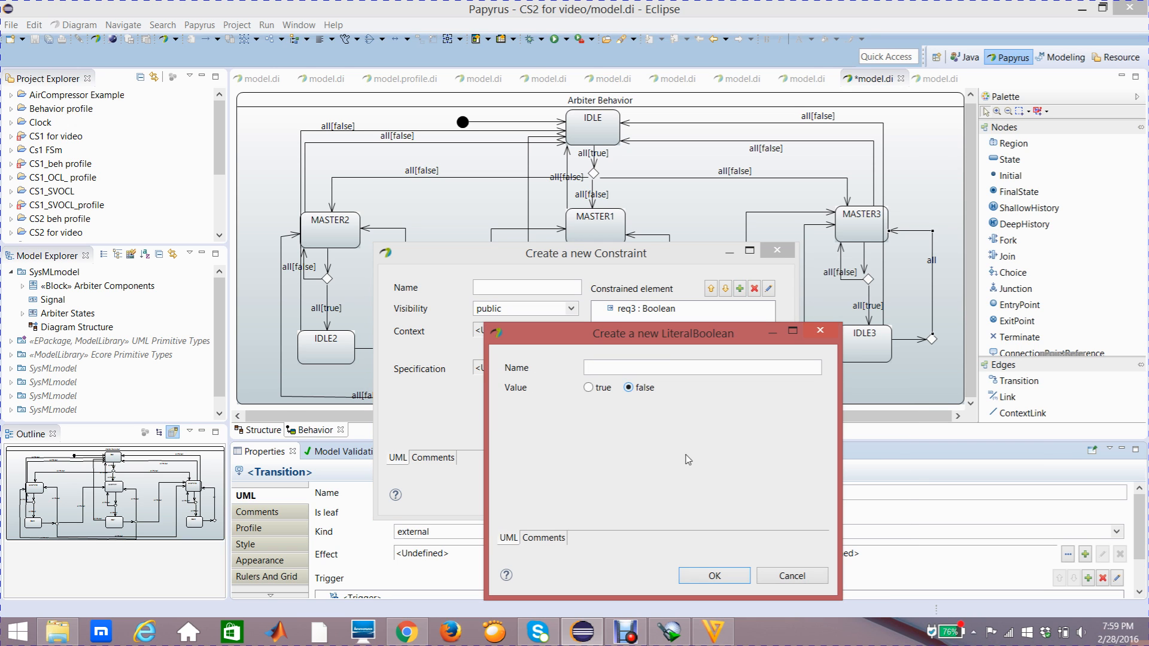
click(701, 576)
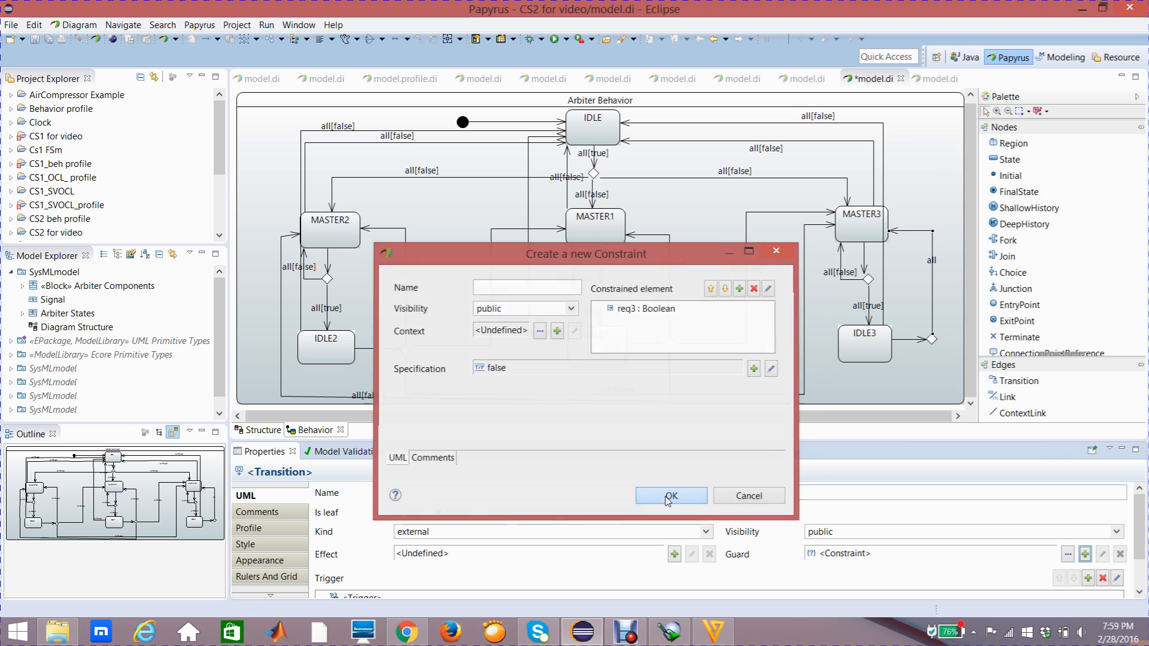
click(668, 495)
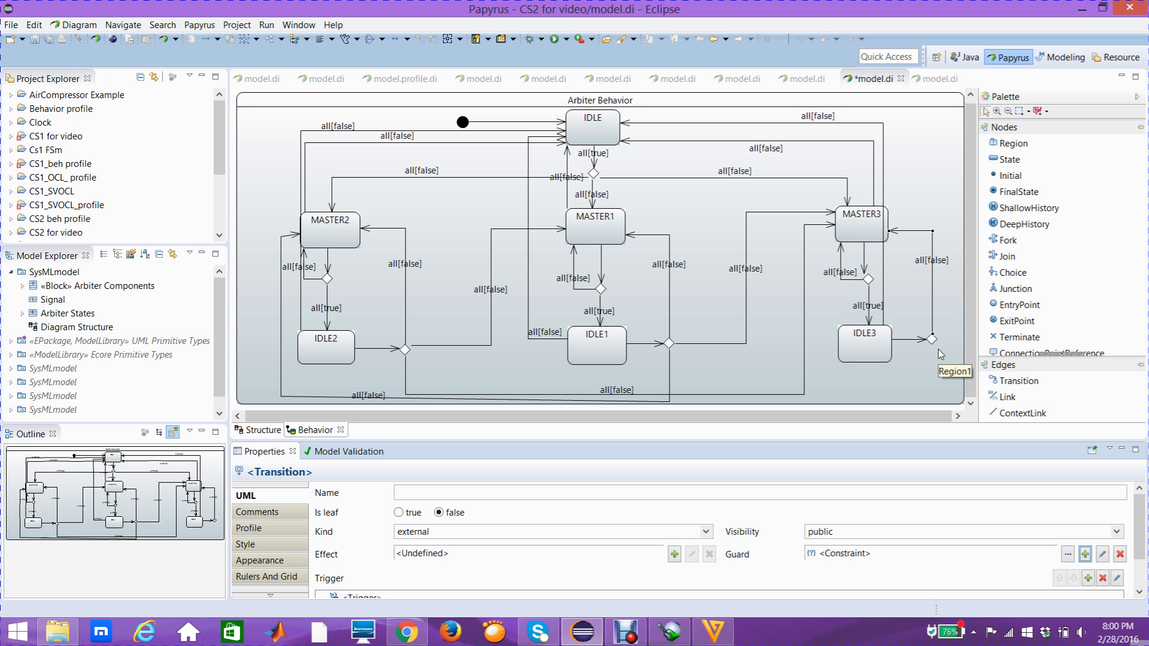
- Draw a Transition from the choice node beside IDLE3 to MASTER1
click(1003, 383)
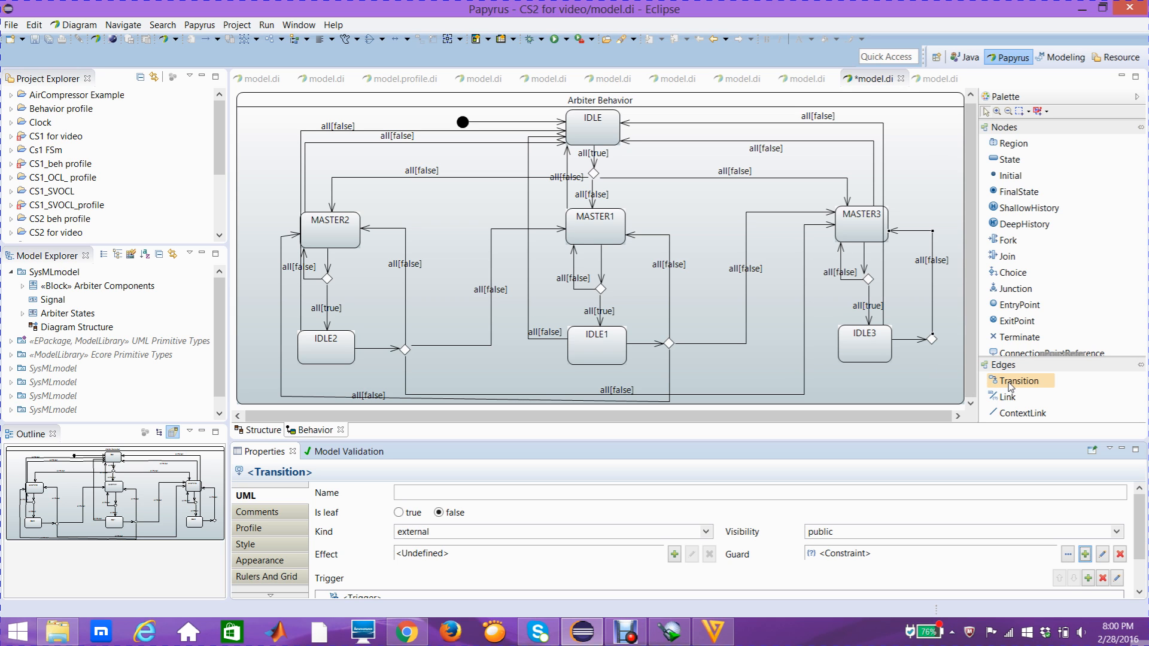
click(1009, 384)
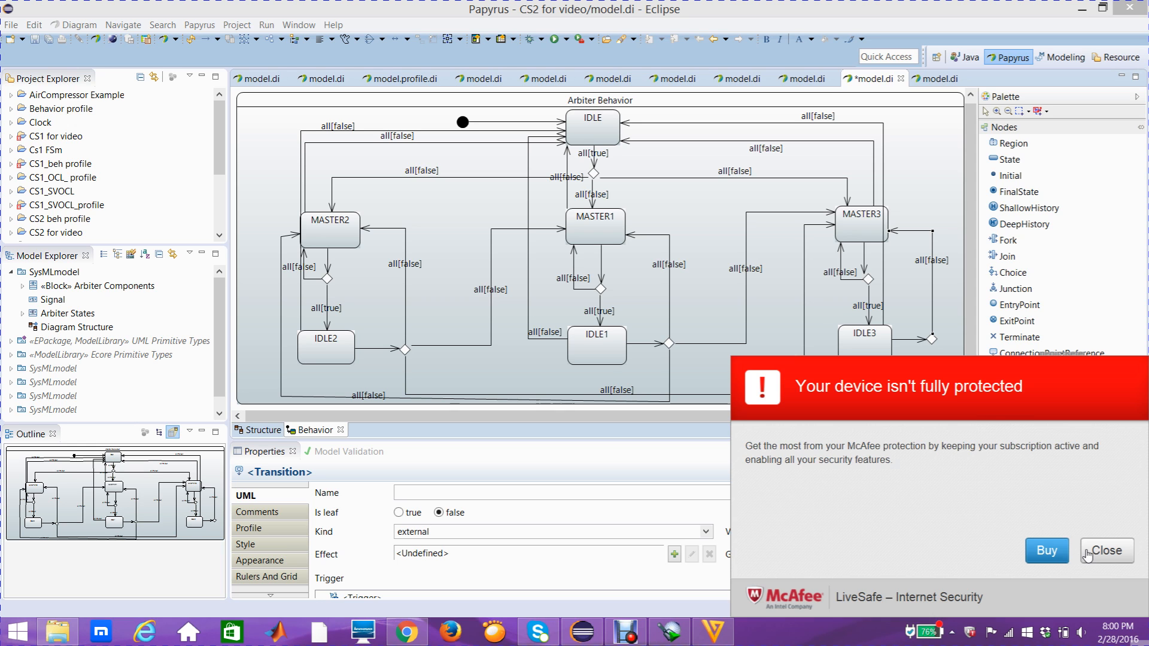
click(1086, 550)
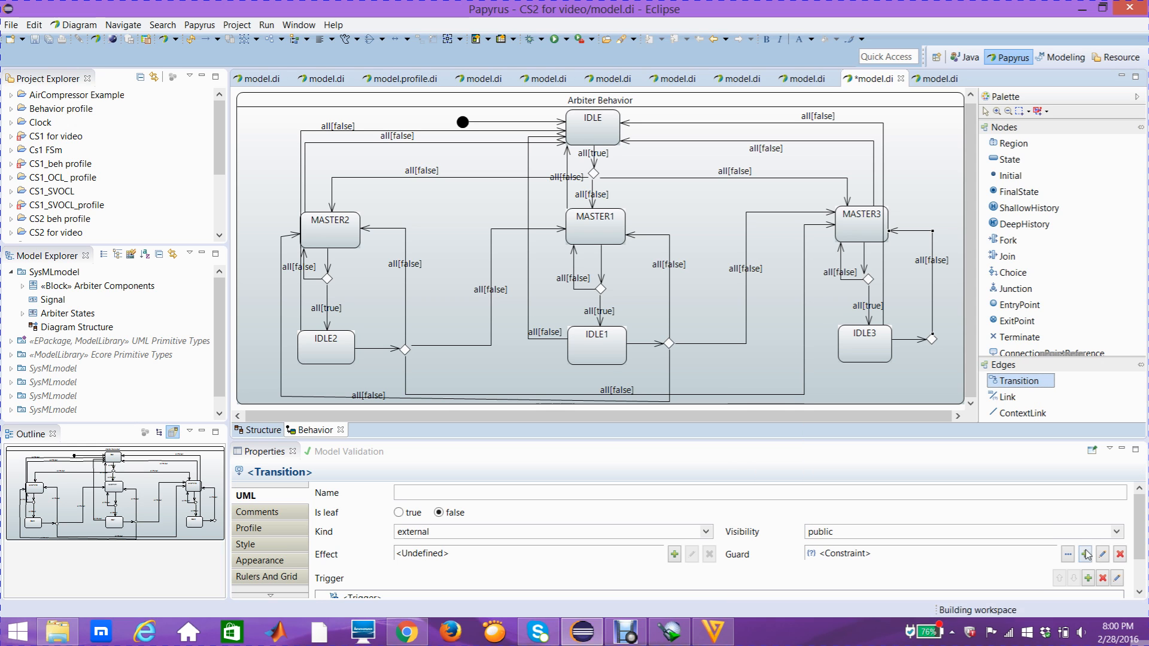
click(932, 339)
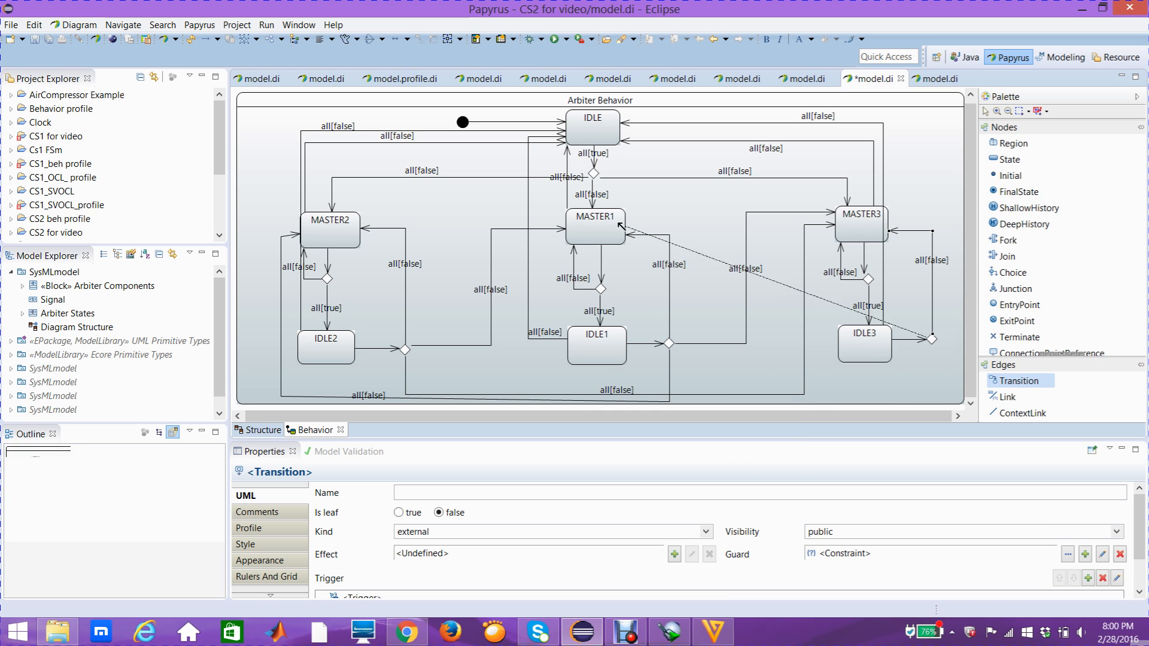
click(620, 225)
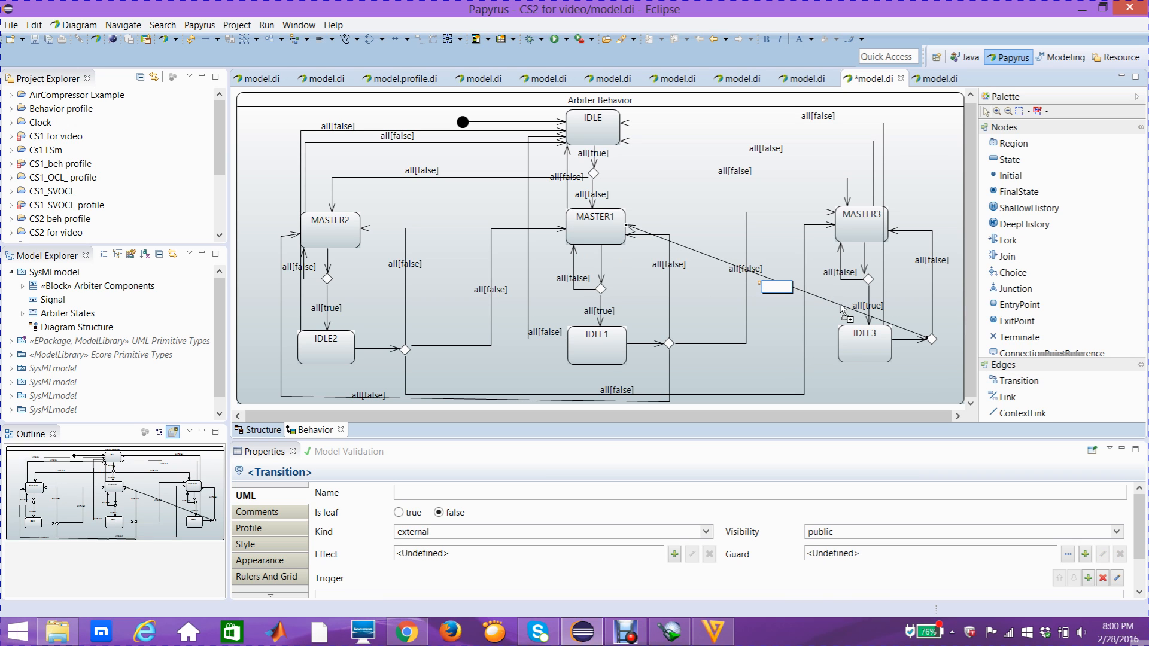
- Reroute the new MASTER1 transition with right-angle bends, running below IDLE3, up between IDLE1 and IDLE3, and across to MASTER1
drag(840, 305, 931, 371)
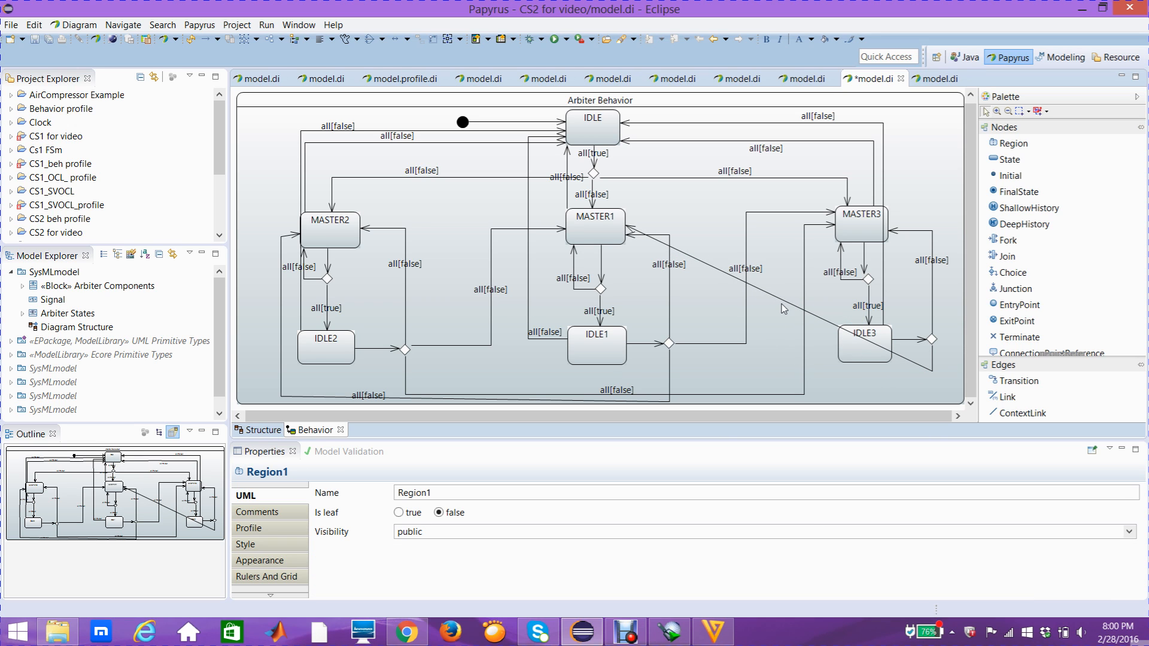
drag(782, 300, 749, 370)
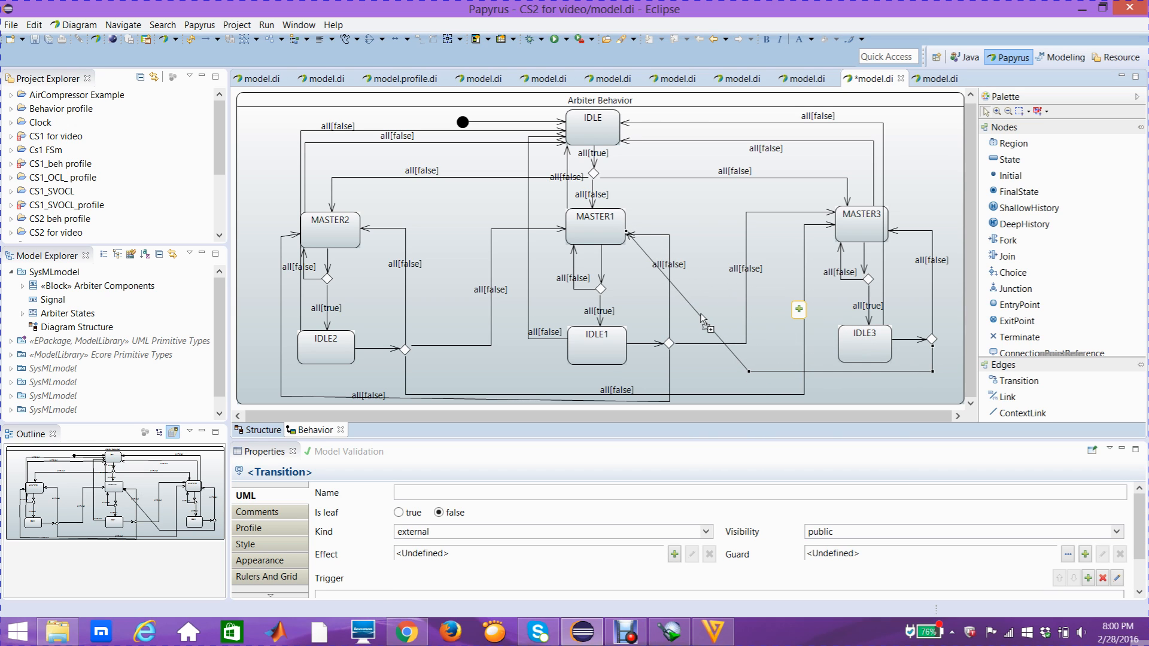
drag(695, 306, 751, 220)
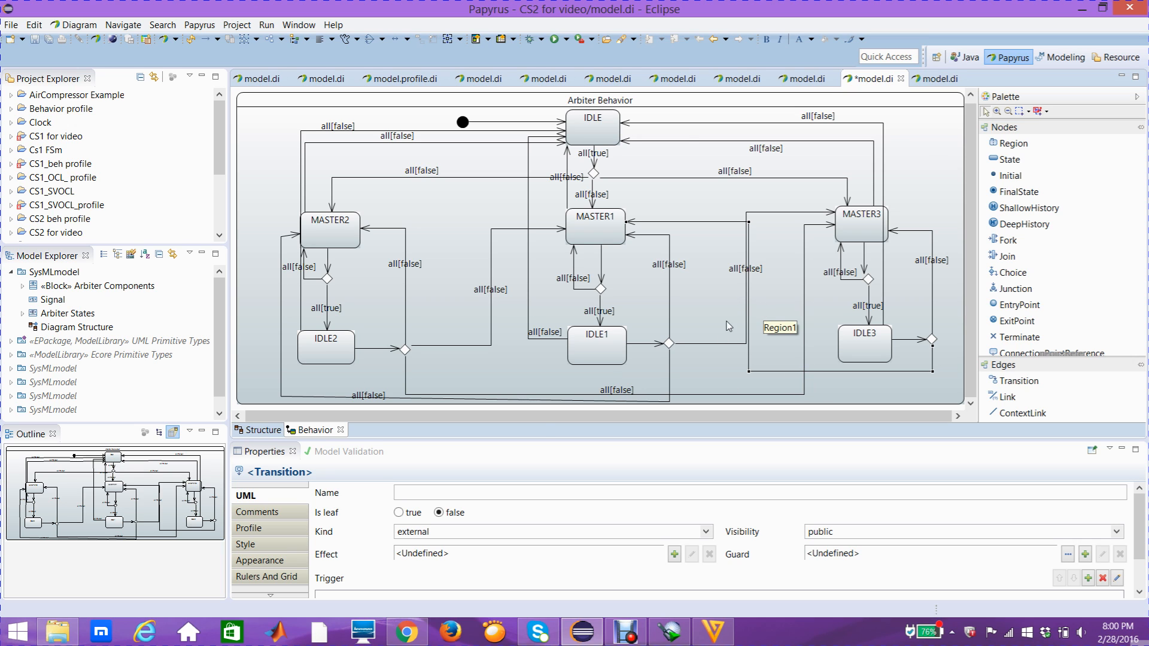
- Add a trigger with port req1 to the transition into MASTER1 and shift its label clear of IDLE1's outgoing transition line
click(275, 498)
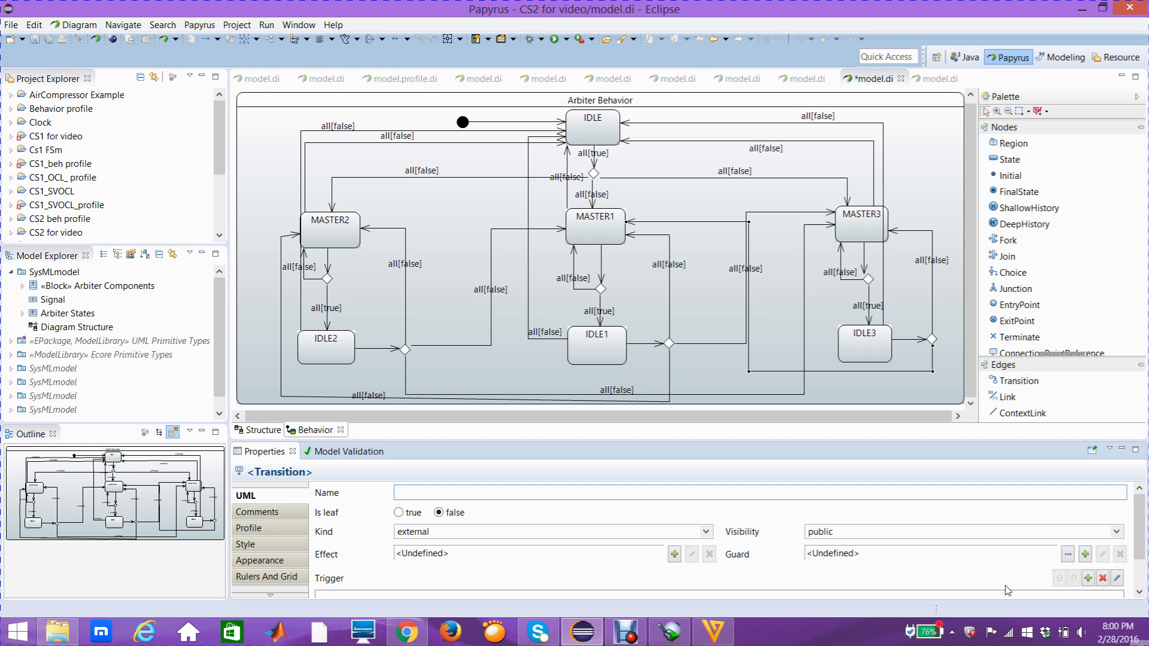
click(1088, 579)
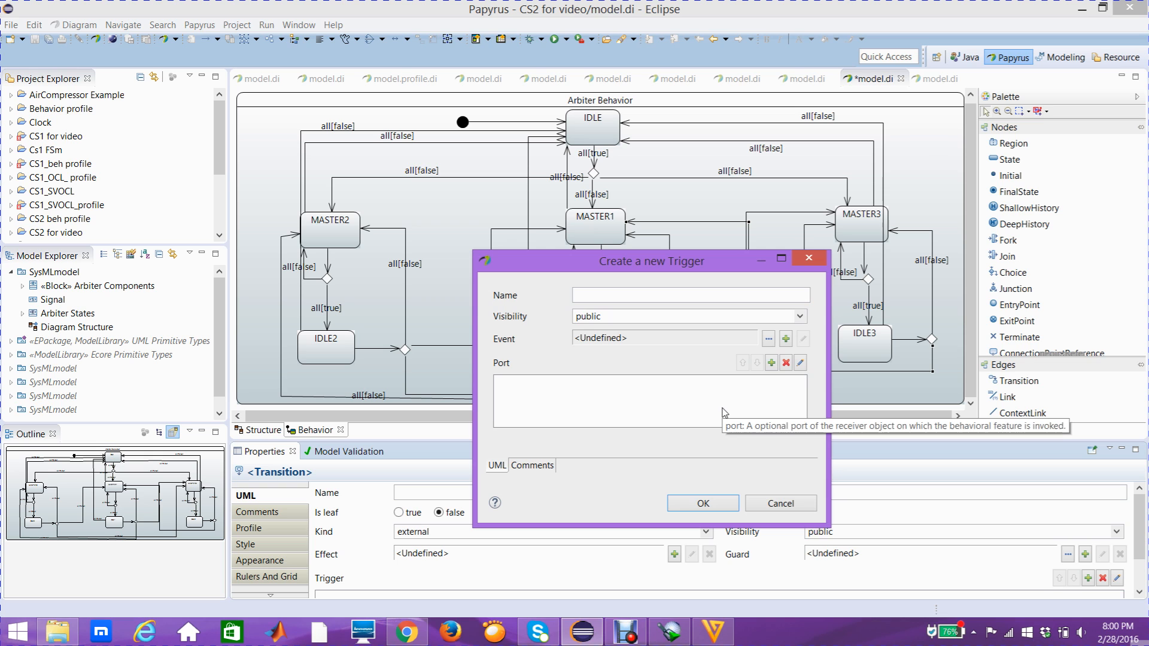
click(772, 363)
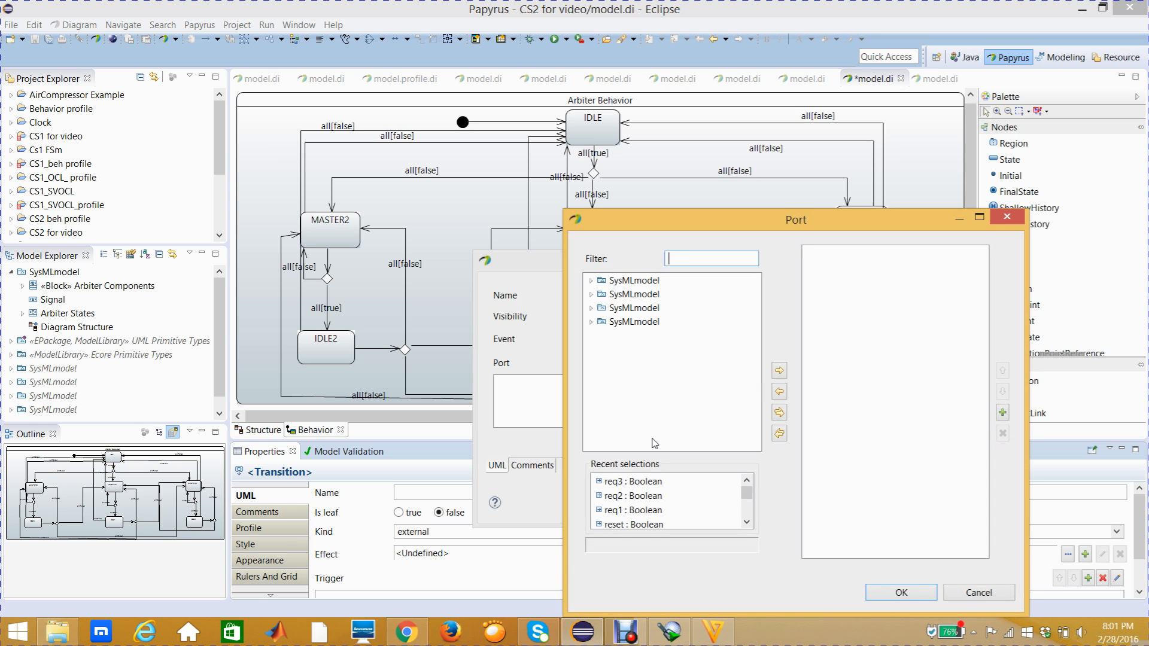
click(648, 511)
click(779, 370)
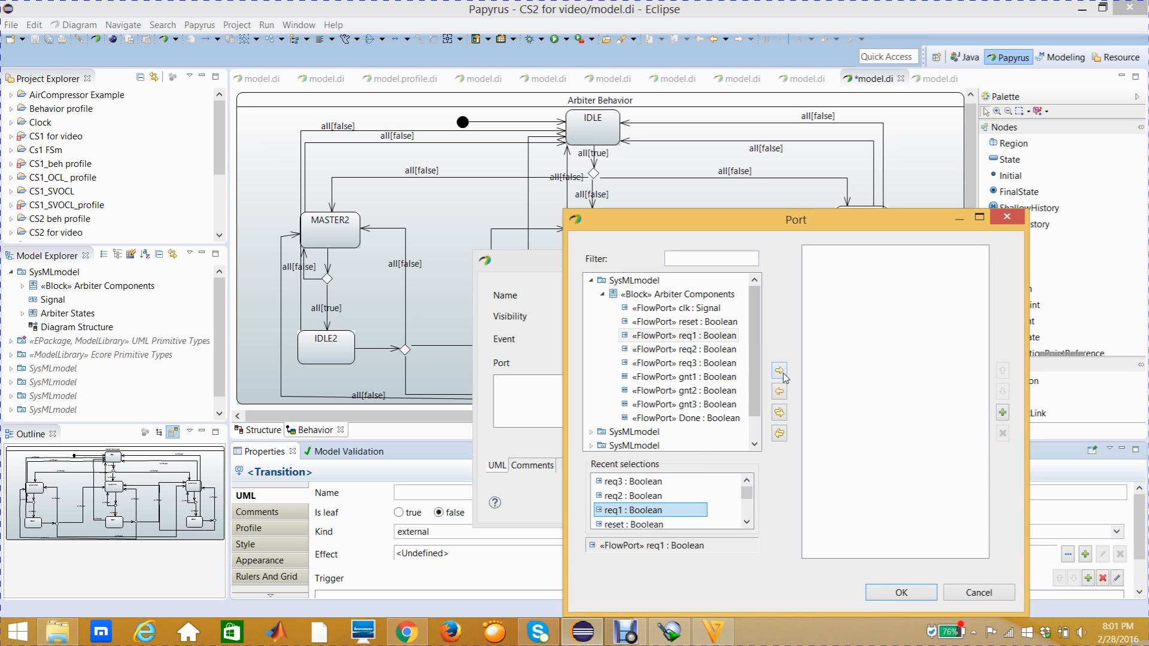
click(910, 595)
click(704, 502)
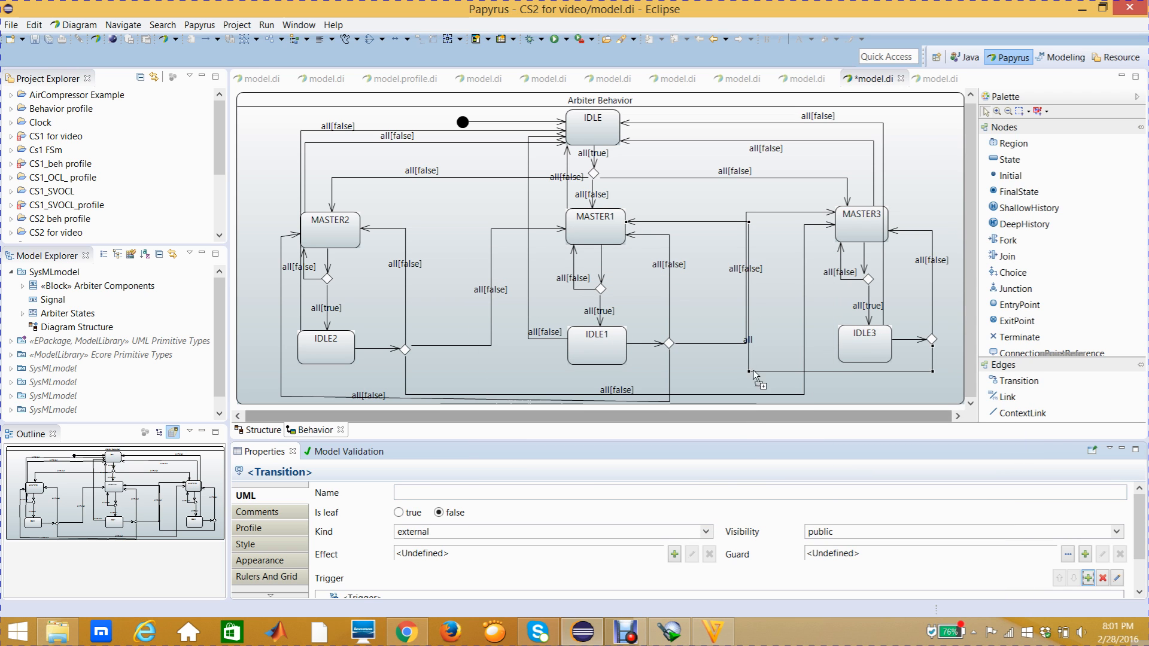
drag(753, 341, 764, 366)
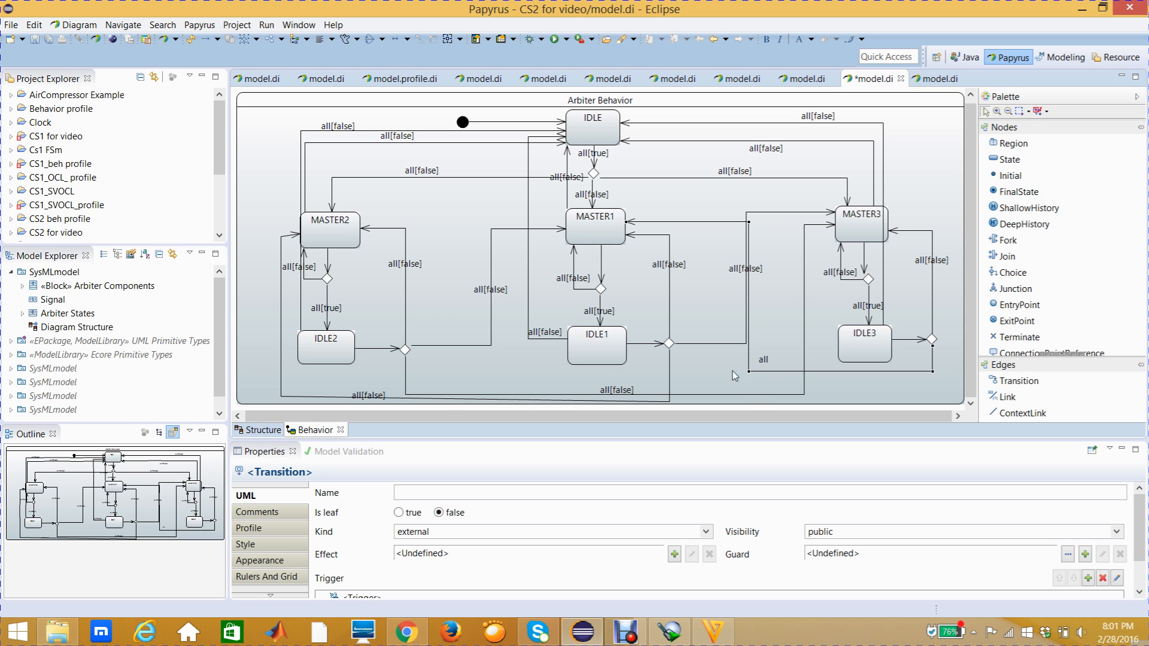
- Create a guard Constraint on the transition from IDLE3's choice node to MASTER1, with req1 as its constrained element
click(242, 499)
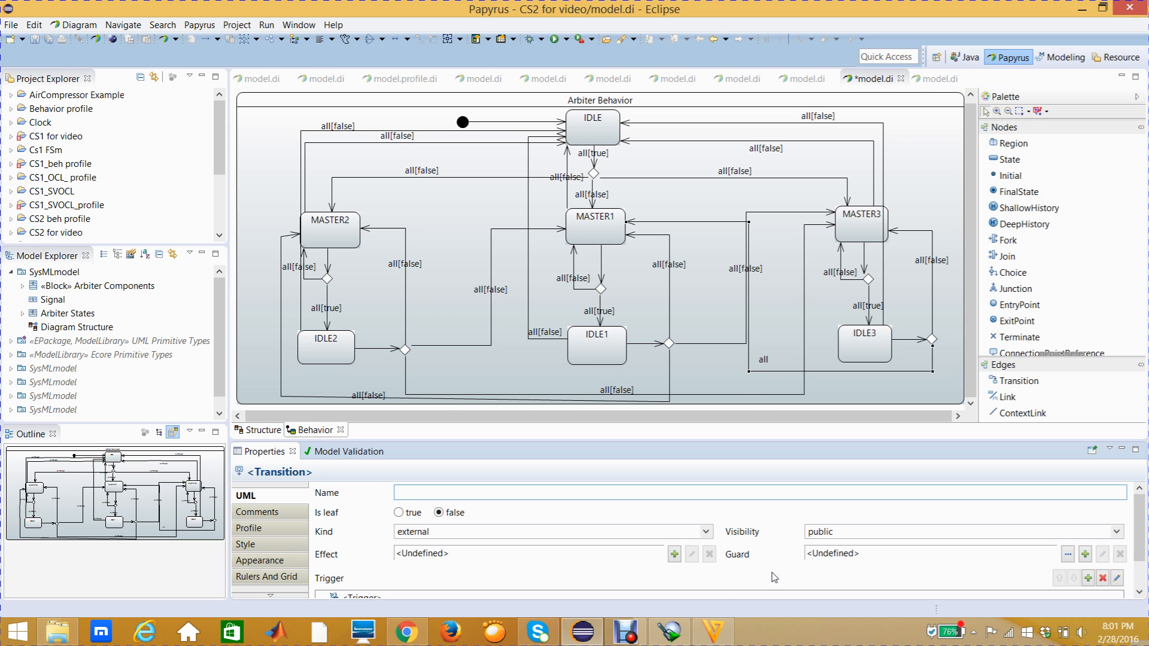
click(1084, 554)
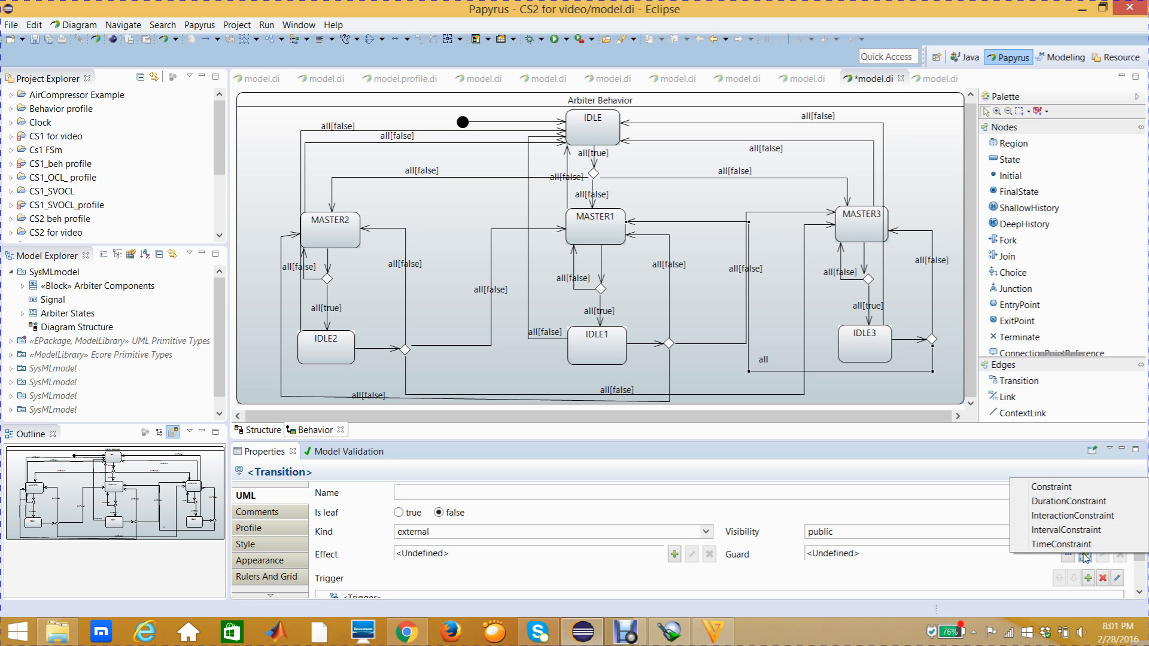
click(1048, 488)
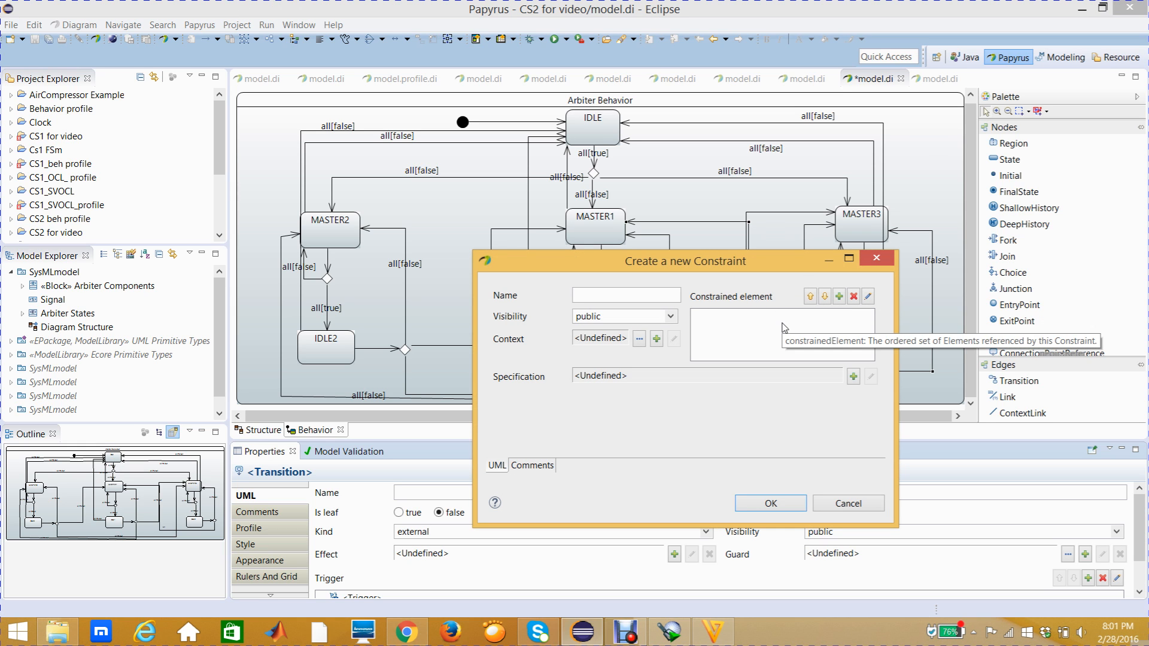
click(838, 298)
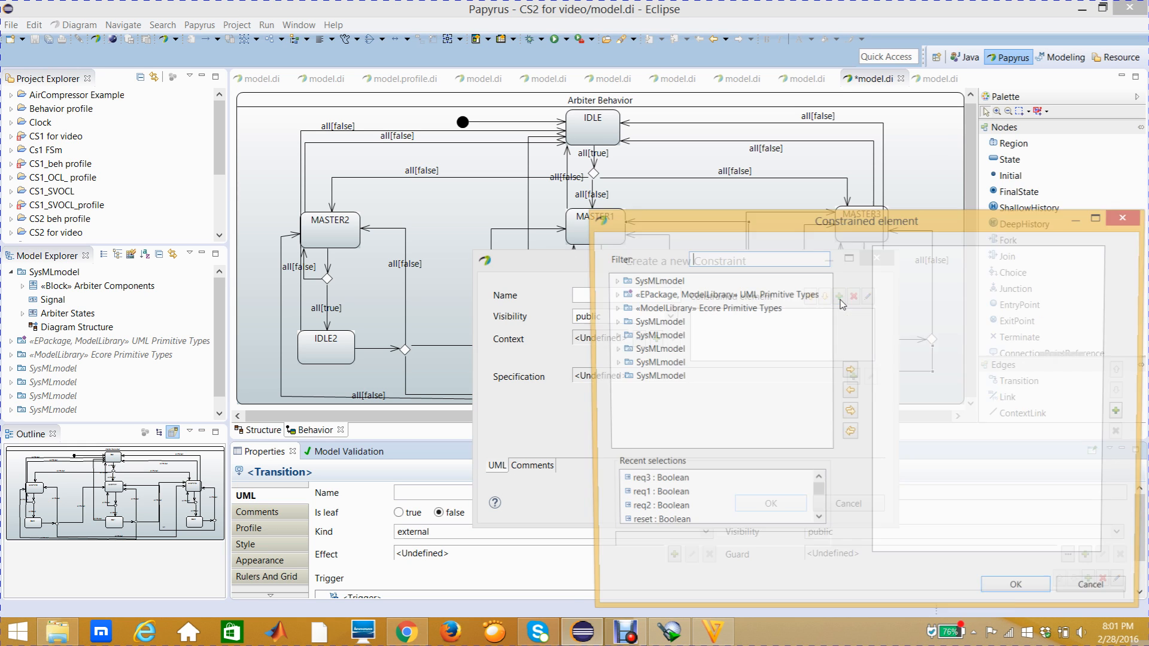
click(676, 495)
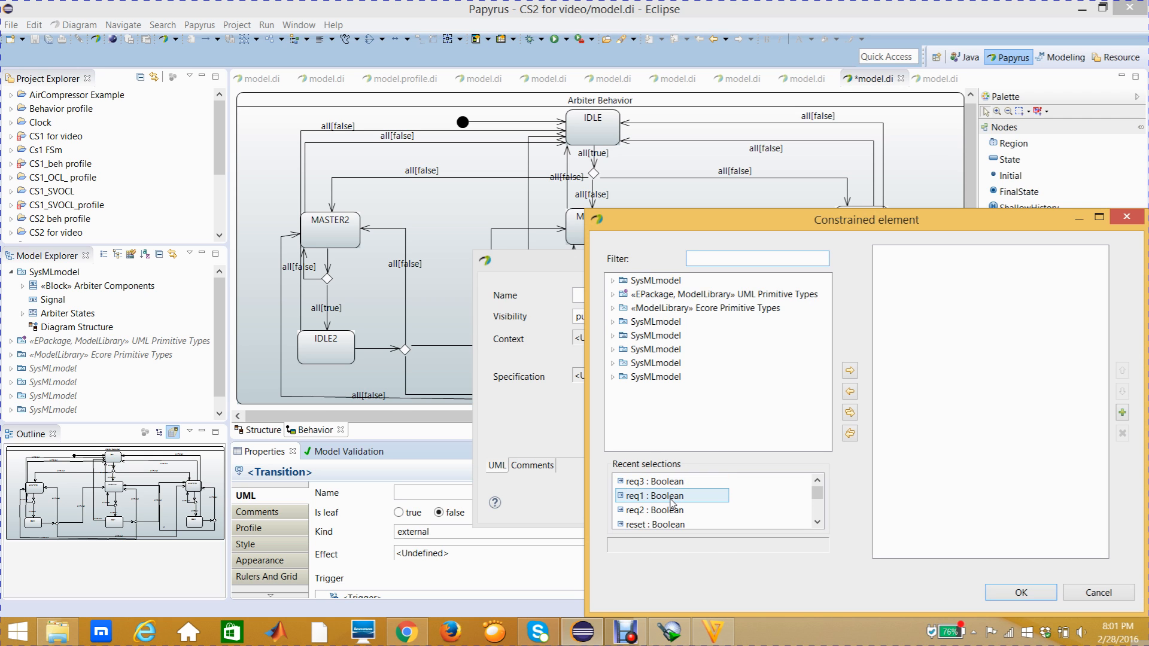
click(850, 371)
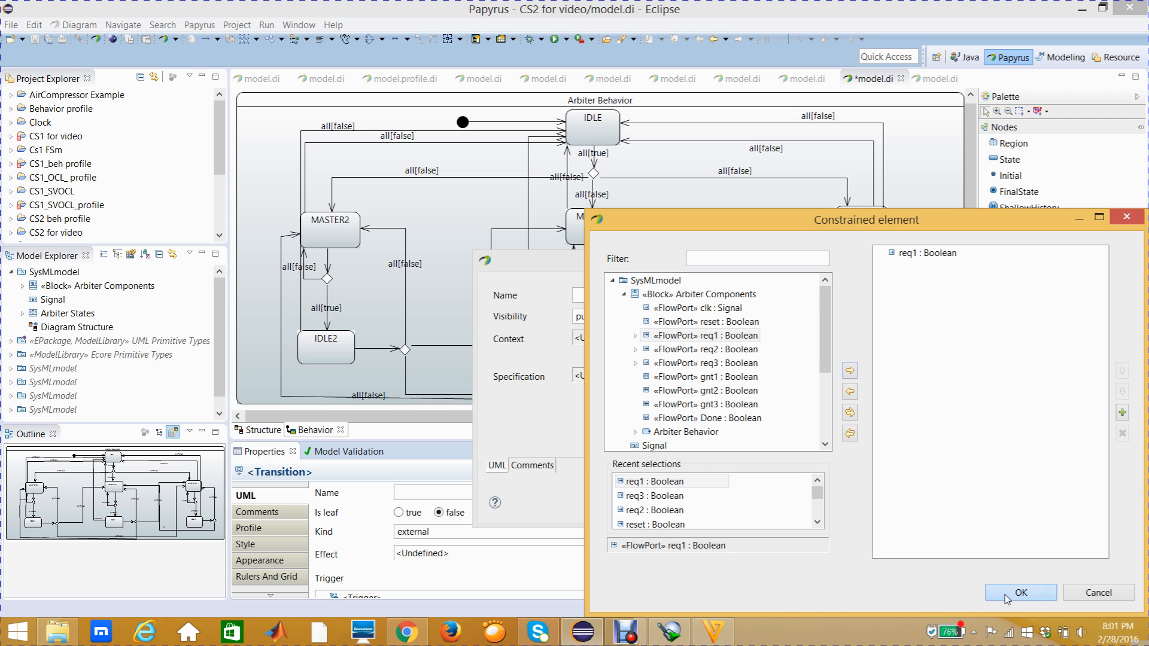
click(1021, 593)
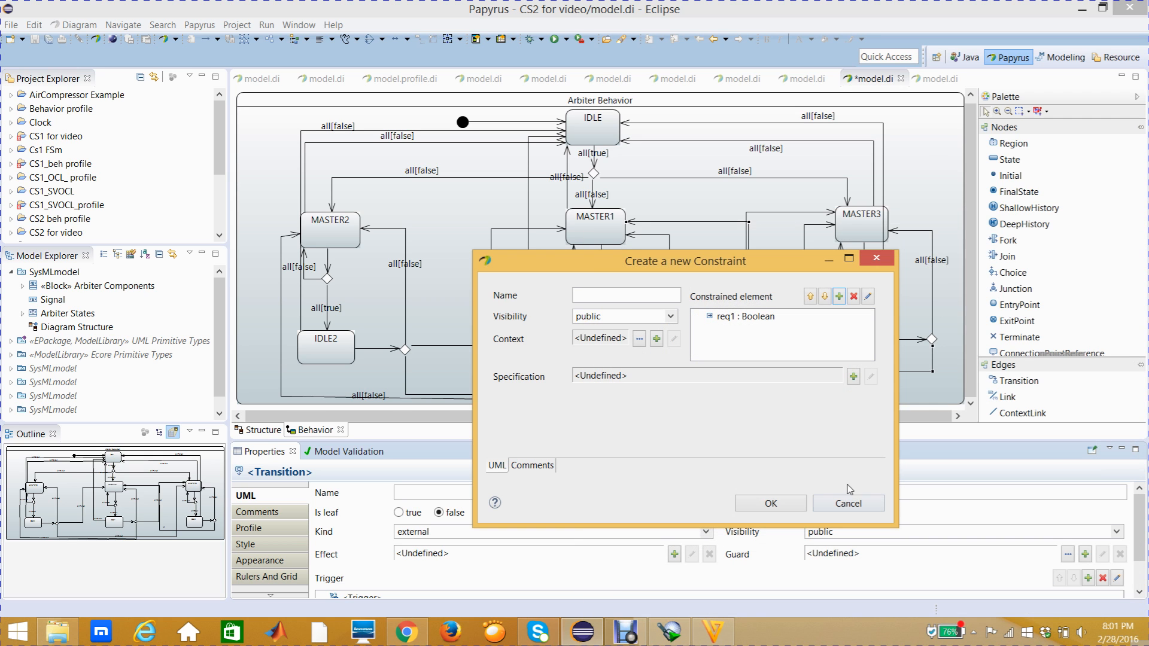
- Specify the MASTER1 transition's guard as a LiteralBoolean with the value false
click(853, 377)
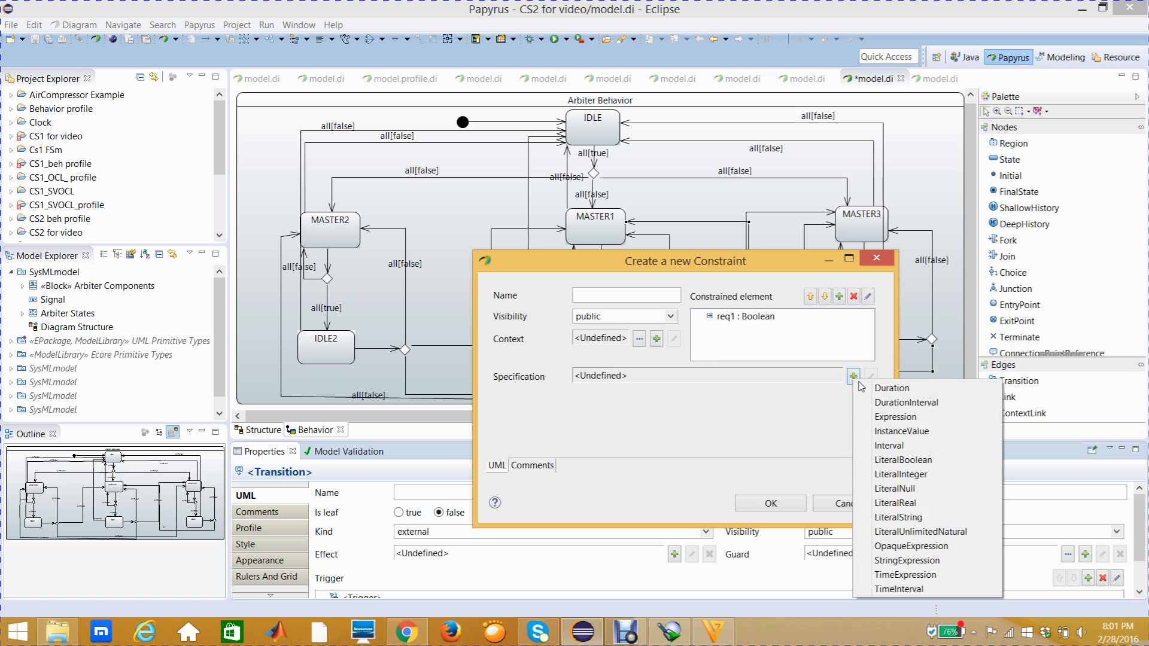
click(894, 459)
click(814, 582)
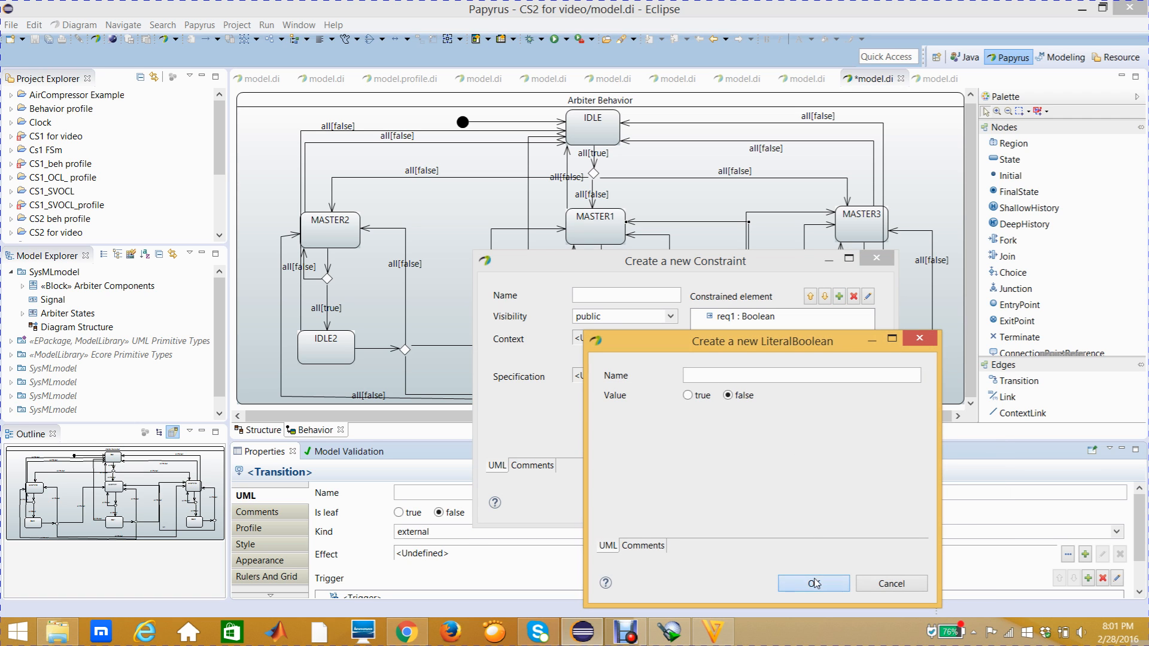
click(783, 512)
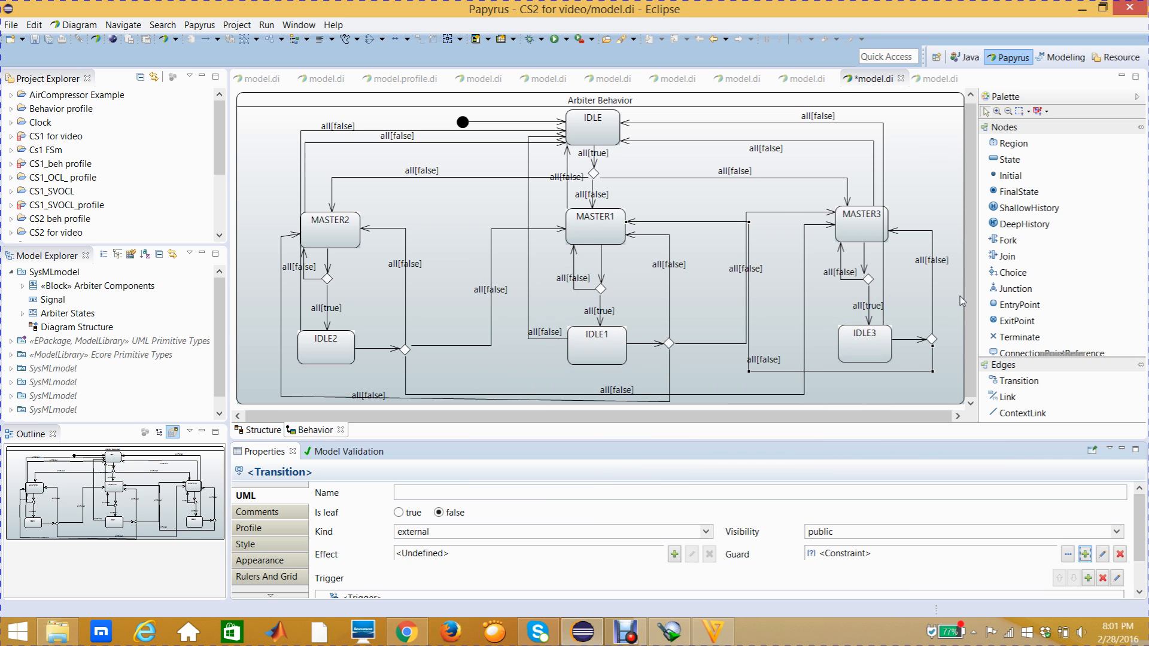
- Extend the Arbiter Behavior state machine frame downward to make room below the lowest transitions
click(831, 402)
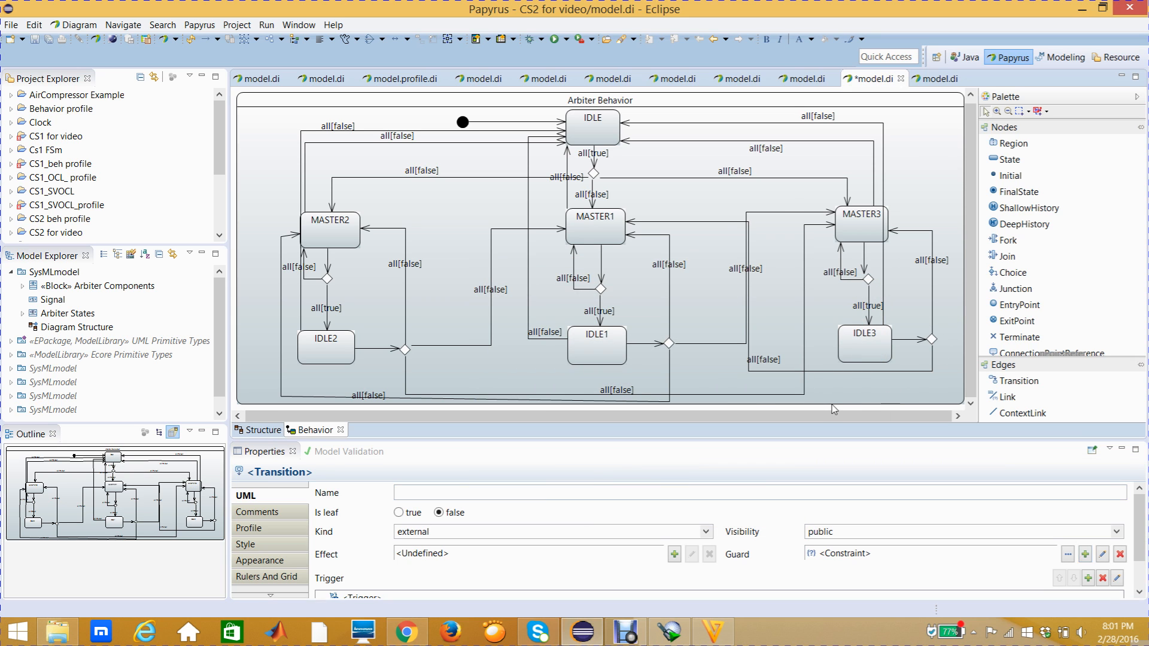
click(708, 100)
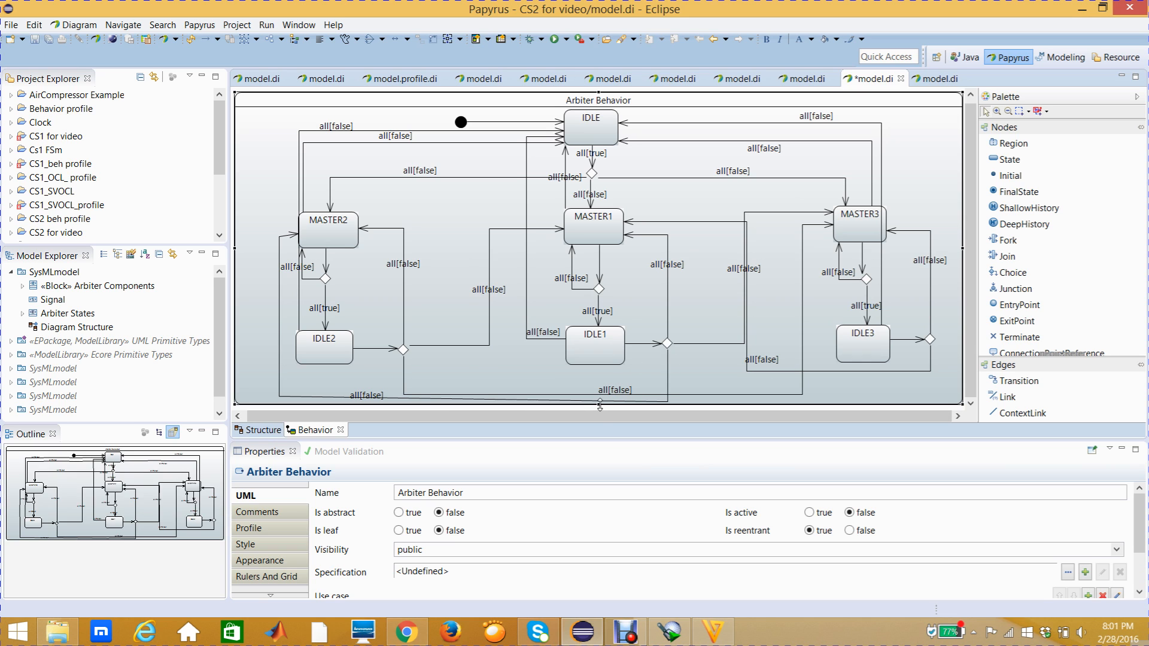
drag(599, 425, 600, 438)
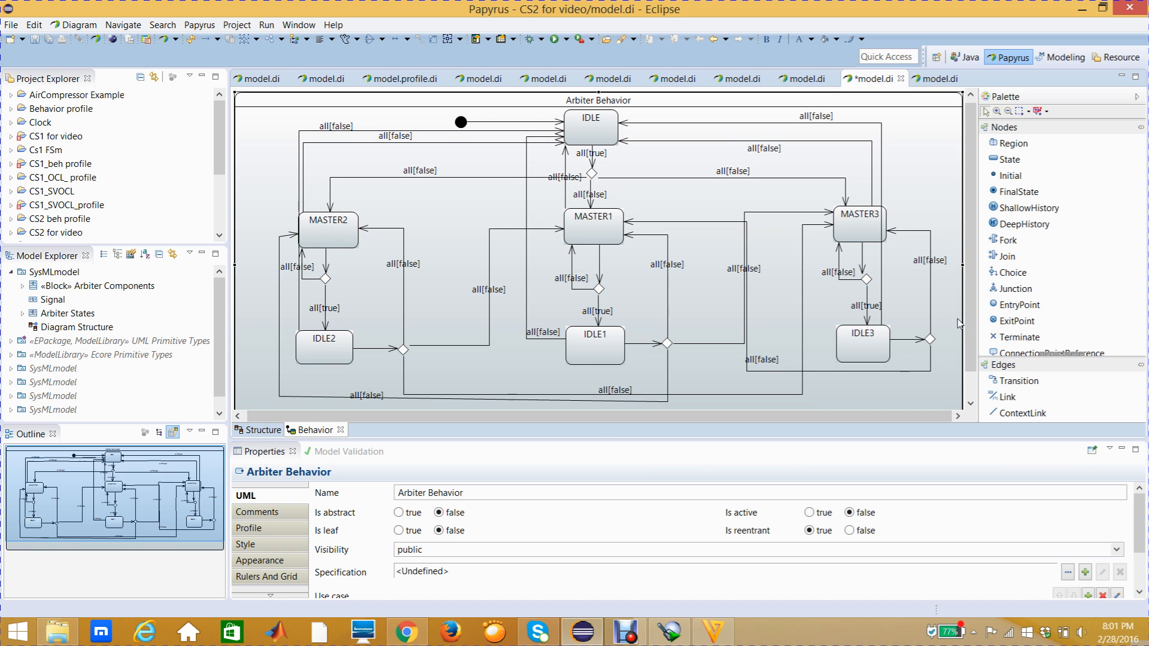
- Straighten the lower segment of the transition from IDLE1's choice node to MASTER2 by levelling its bend below the choice node
drag(971, 322, 973, 346)
click(668, 372)
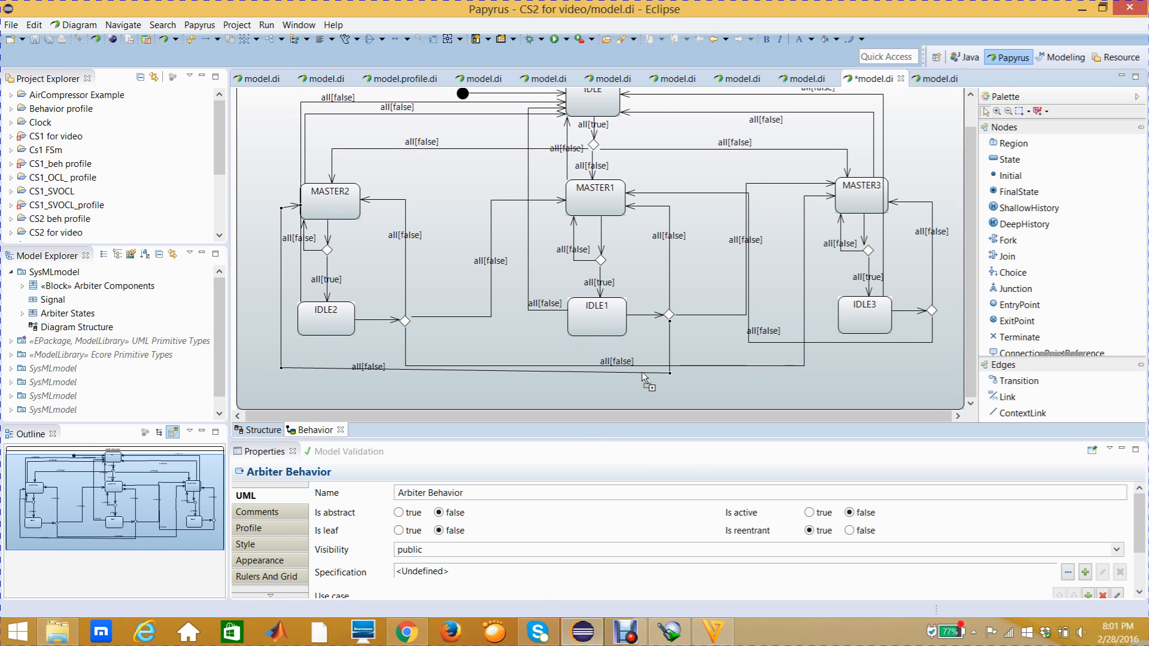
drag(669, 372, 672, 370)
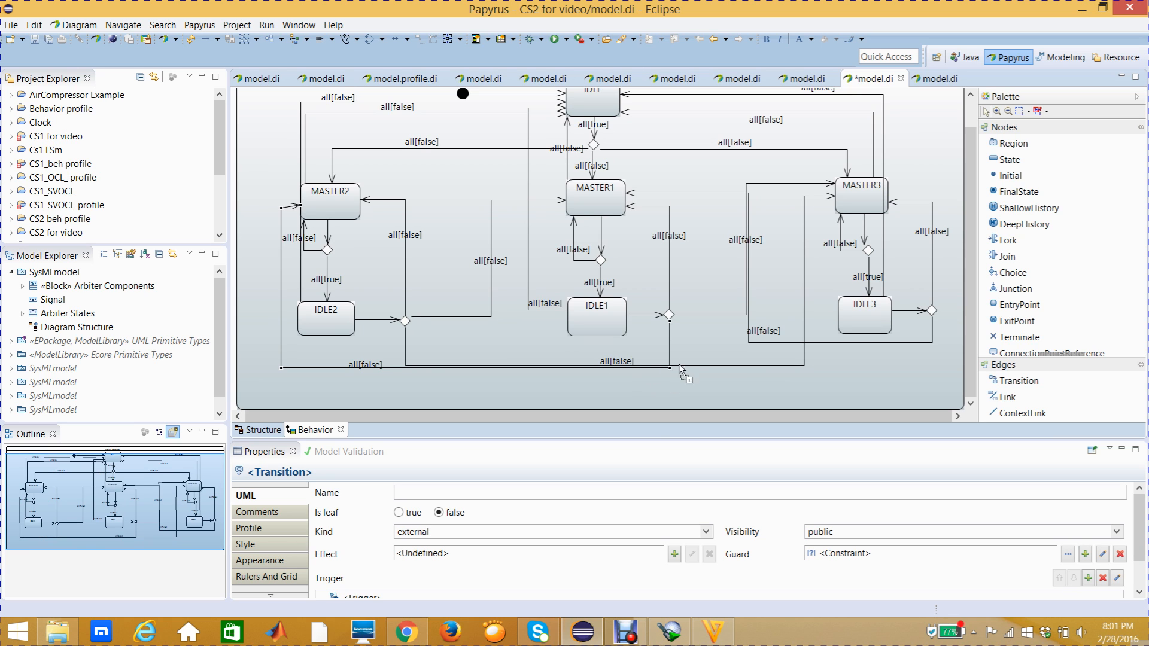
click(832, 344)
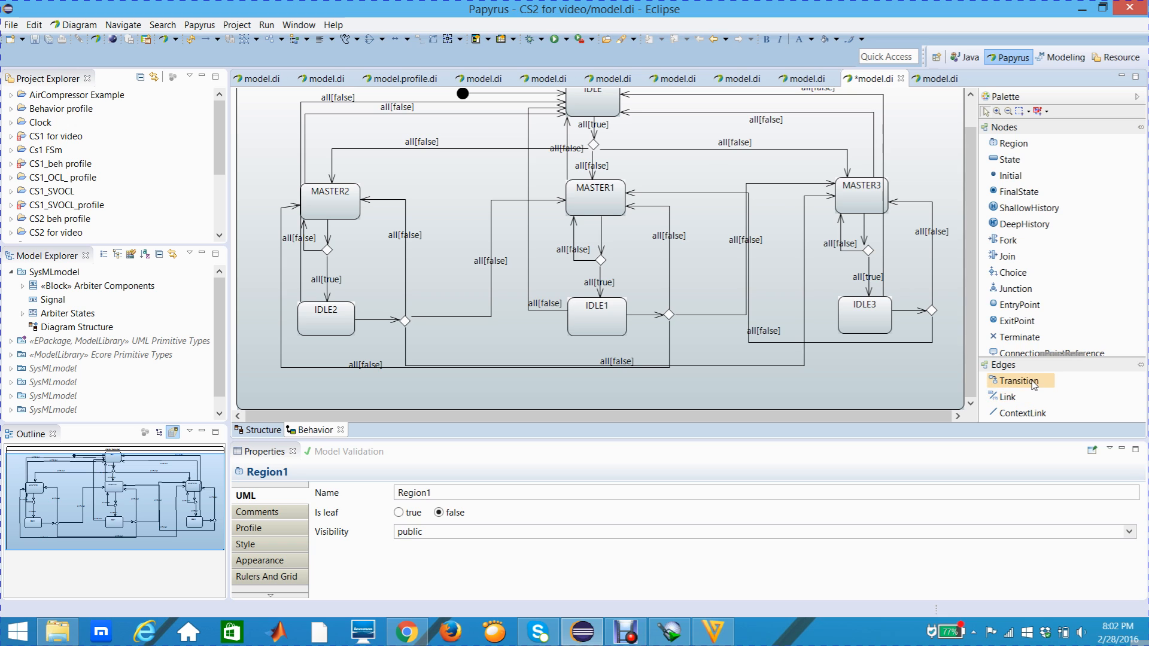
- Draw a Transition from the choice node beside IDLE3 to MASTER2, leaving it unnamed
click(1009, 371)
click(932, 311)
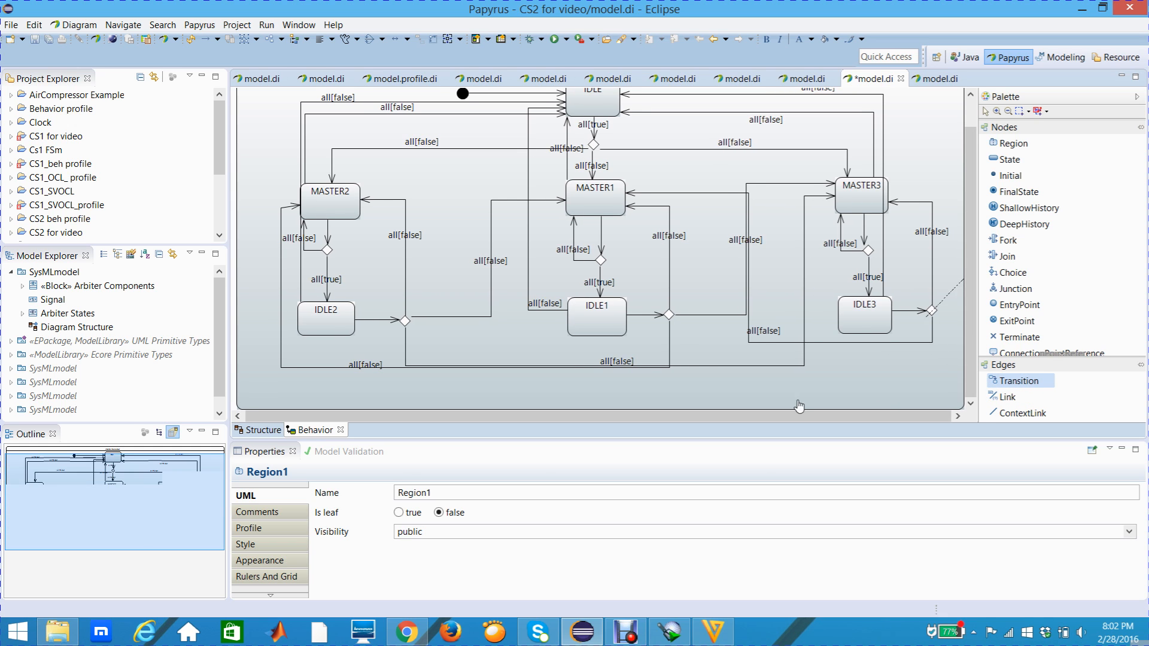
click(346, 220)
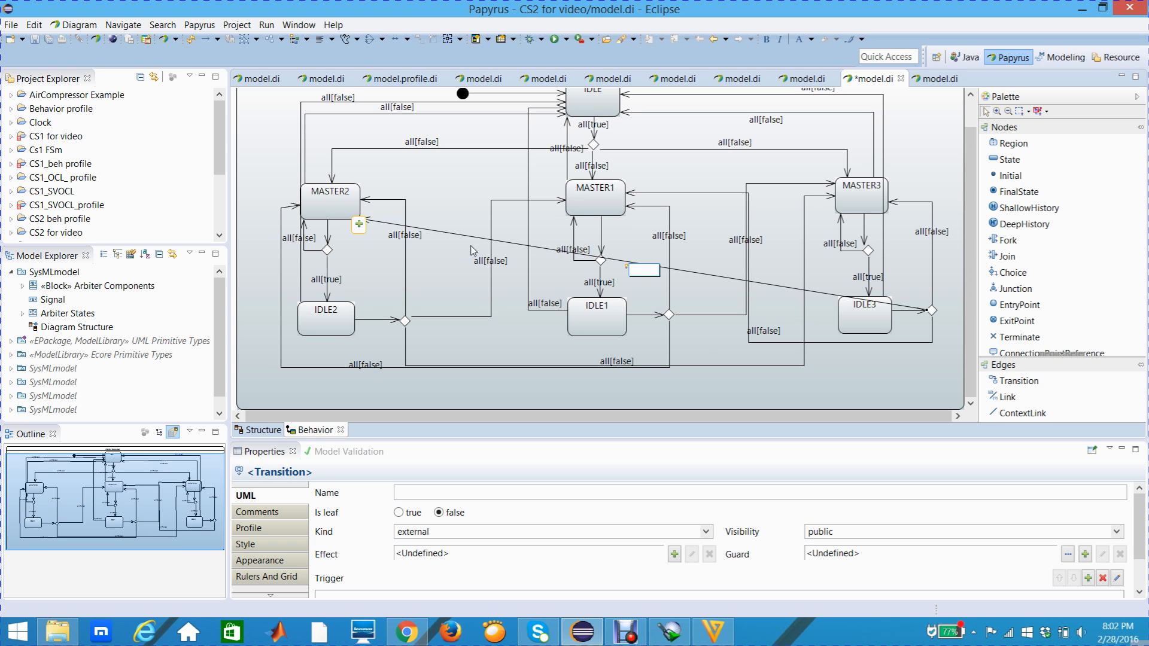
click(829, 294)
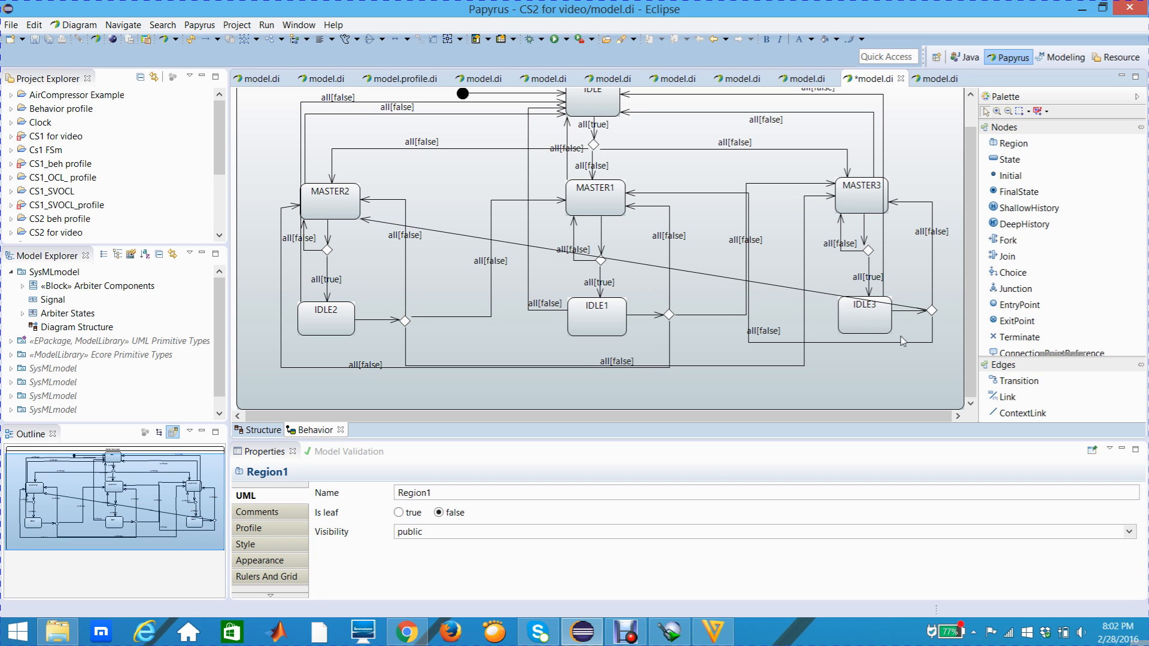
- Reroute the new MASTER2 transition outward from IDLE3's choice node, beneath all the states, and up along the outer side of MASTER2
mouse_move(787, 287)
mouse_down()
mouse_move(796, 317)
mouse_move(937, 367)
mouse_move(952, 311)
mouse_up()
drag(470, 250, 335, 399)
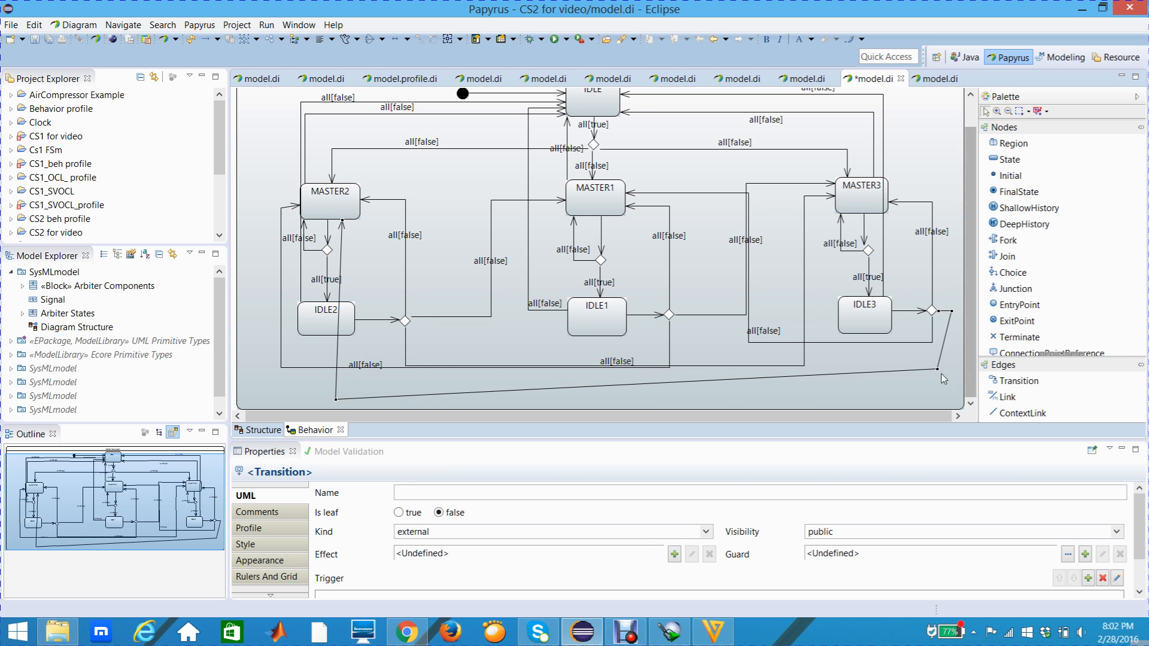
drag(938, 369, 949, 396)
drag(338, 294, 261, 184)
drag(335, 397, 261, 396)
drag(261, 192, 259, 197)
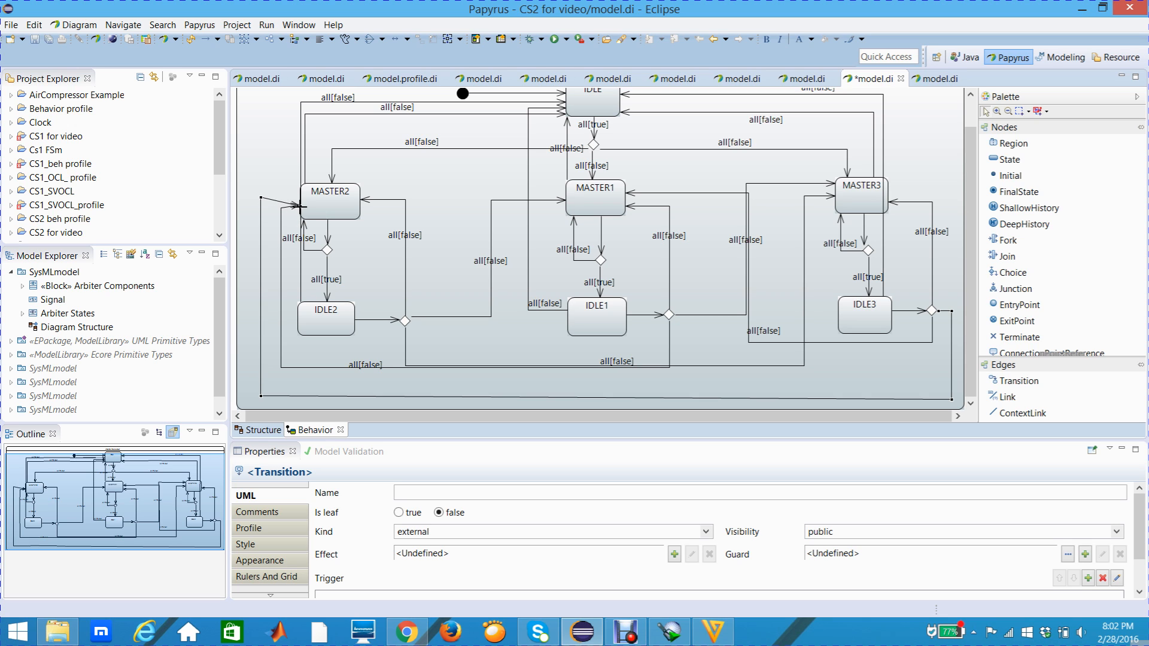
- Separate the rerouted transition's arrowhead from the neighbouring one on MASTER2 and align its bends into straight horizontal and vertical segments
drag(301, 207, 302, 198)
drag(235, 184, 248, 188)
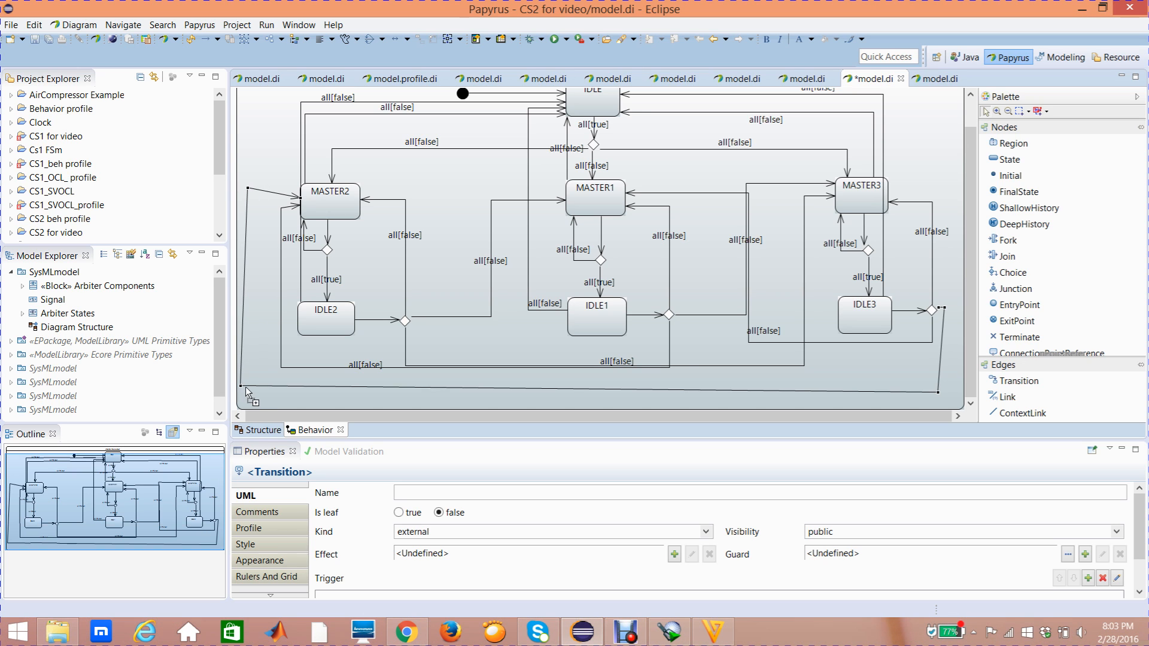
drag(240, 386, 252, 384)
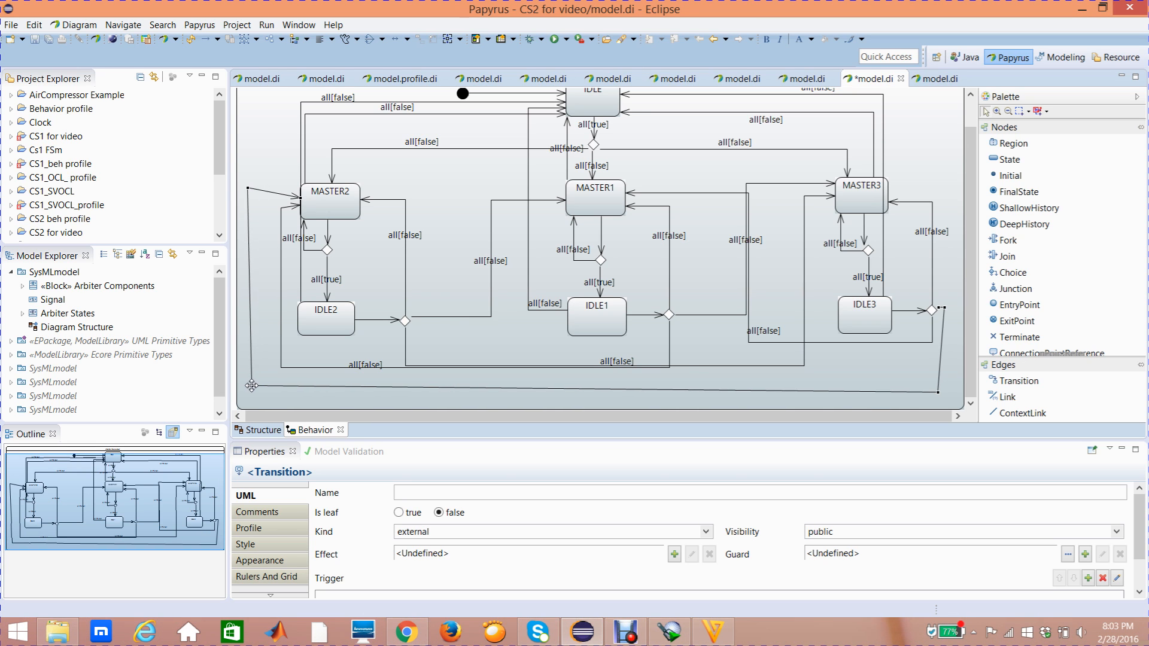
drag(248, 188, 252, 199)
drag(248, 388, 250, 392)
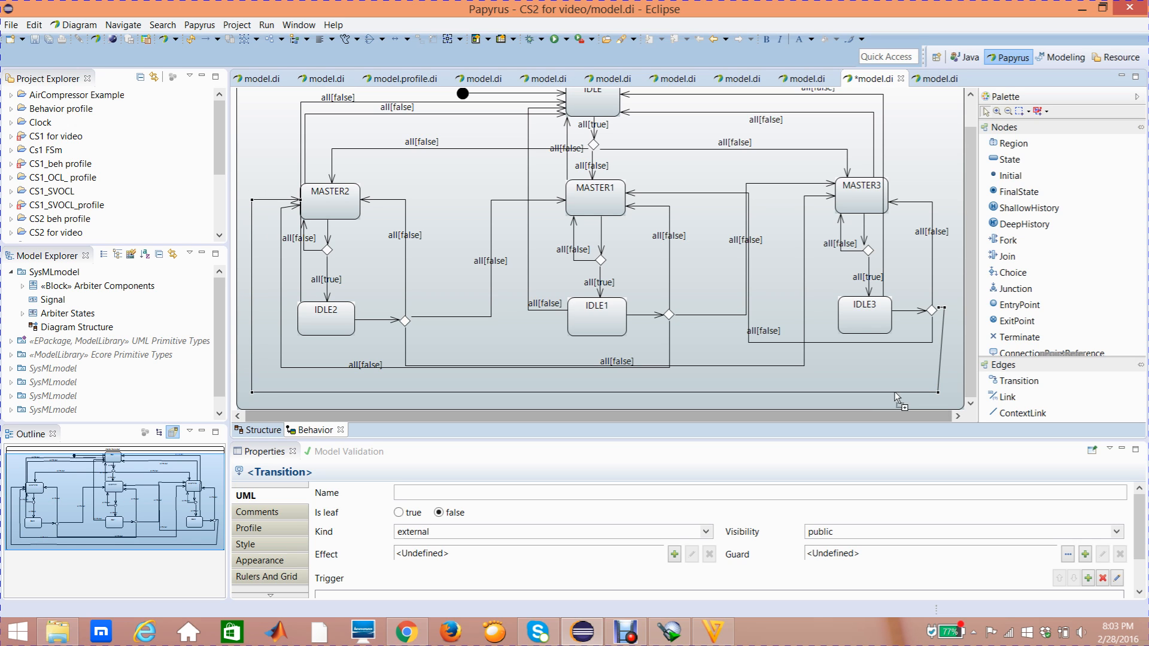
drag(936, 392, 944, 392)
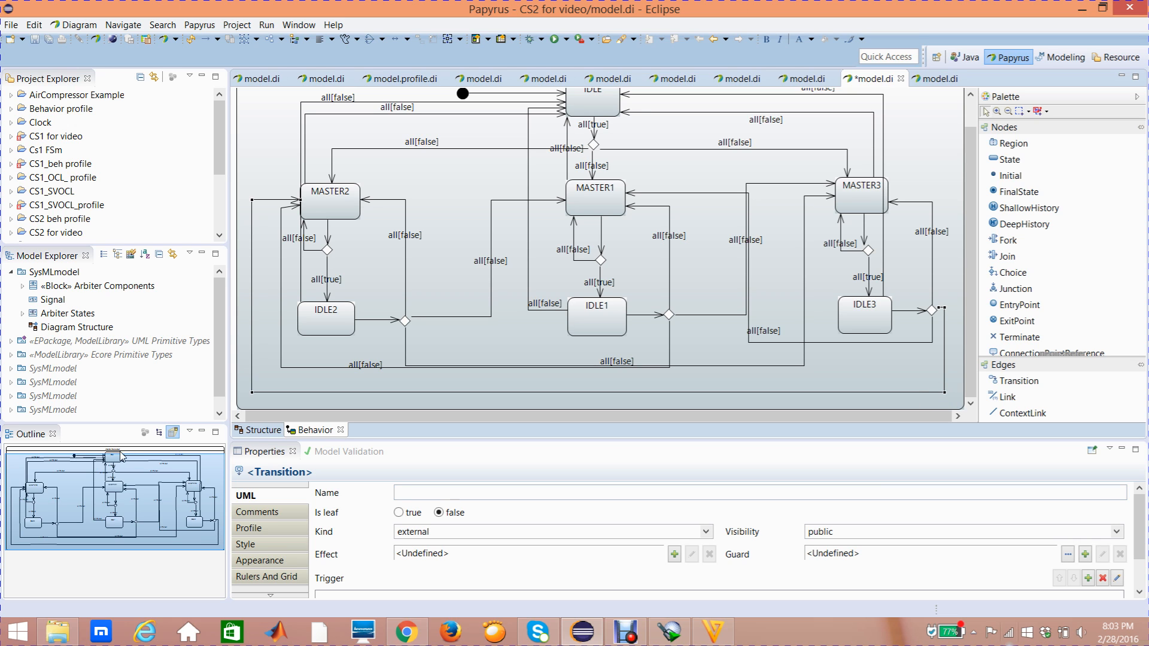
- Add a trigger with ports req1 and req2 to the transition from IDLE3's choice node to MASTER2
click(339, 391)
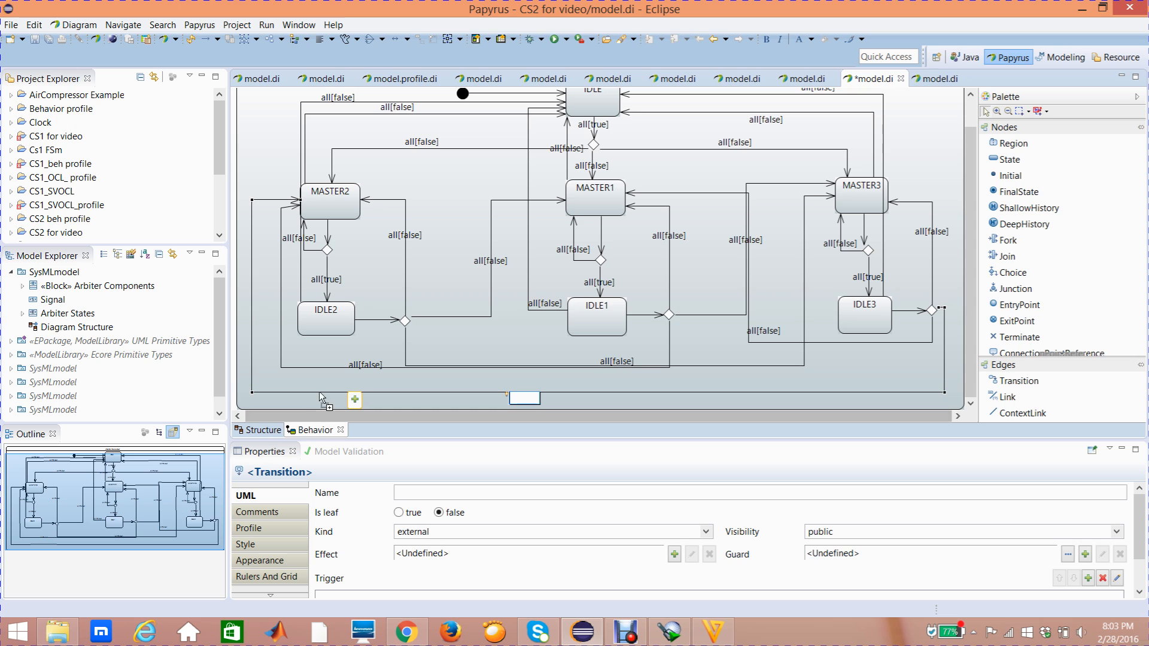
click(298, 499)
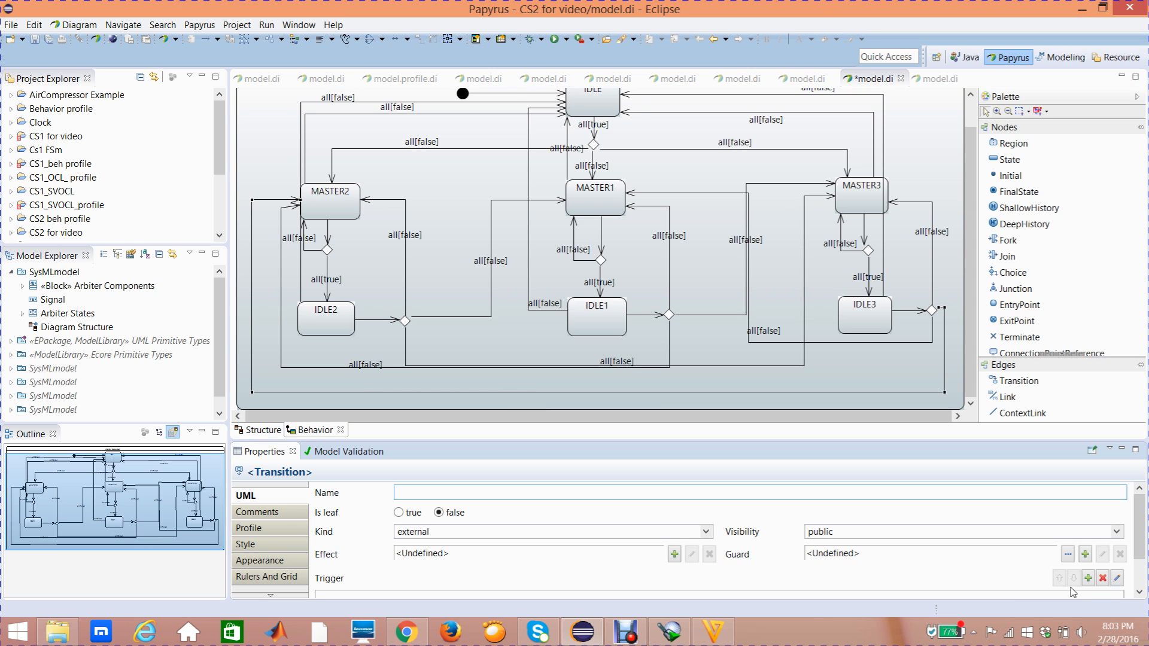
click(1088, 579)
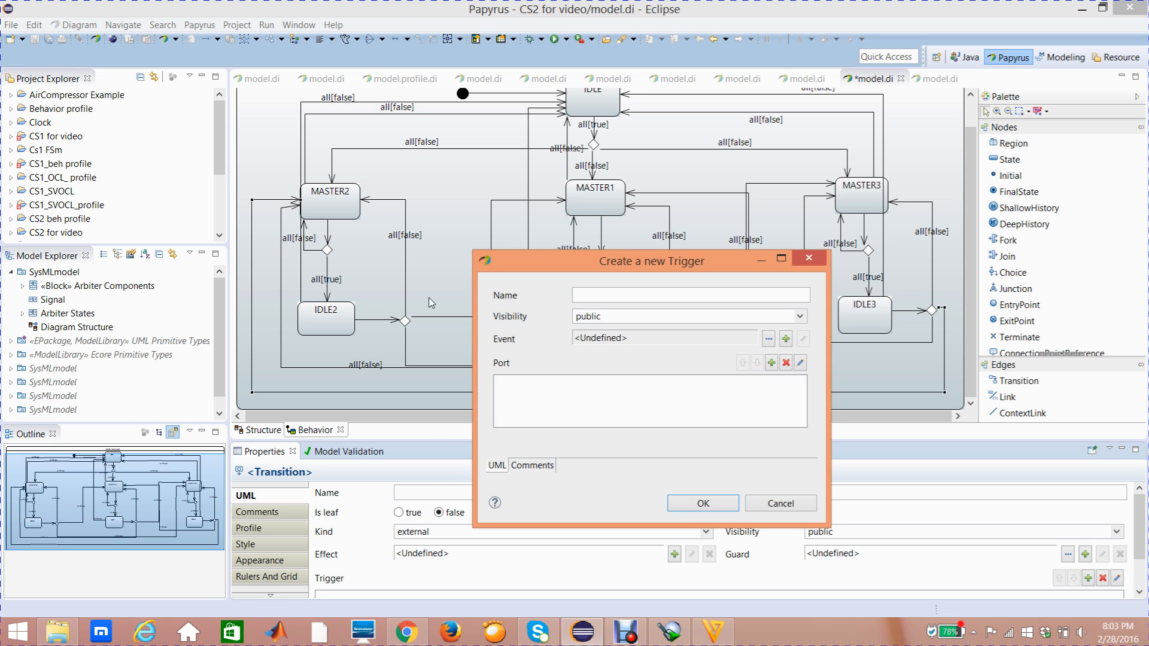
click(771, 364)
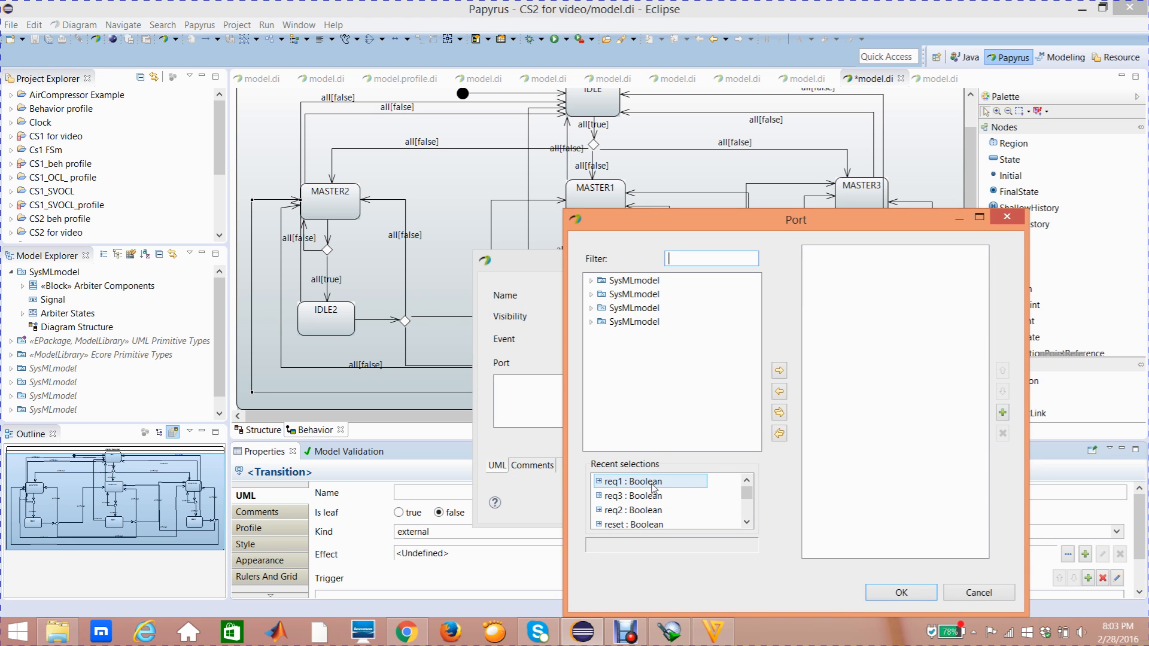
click(653, 485)
click(779, 370)
click(634, 512)
click(779, 370)
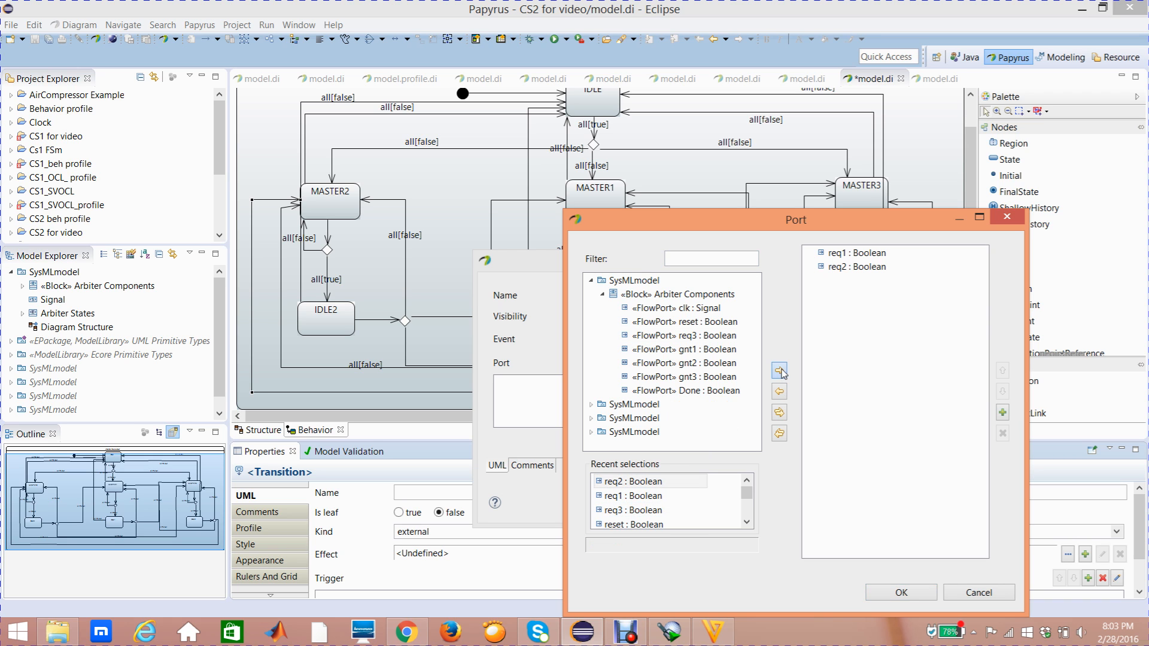
click(900, 593)
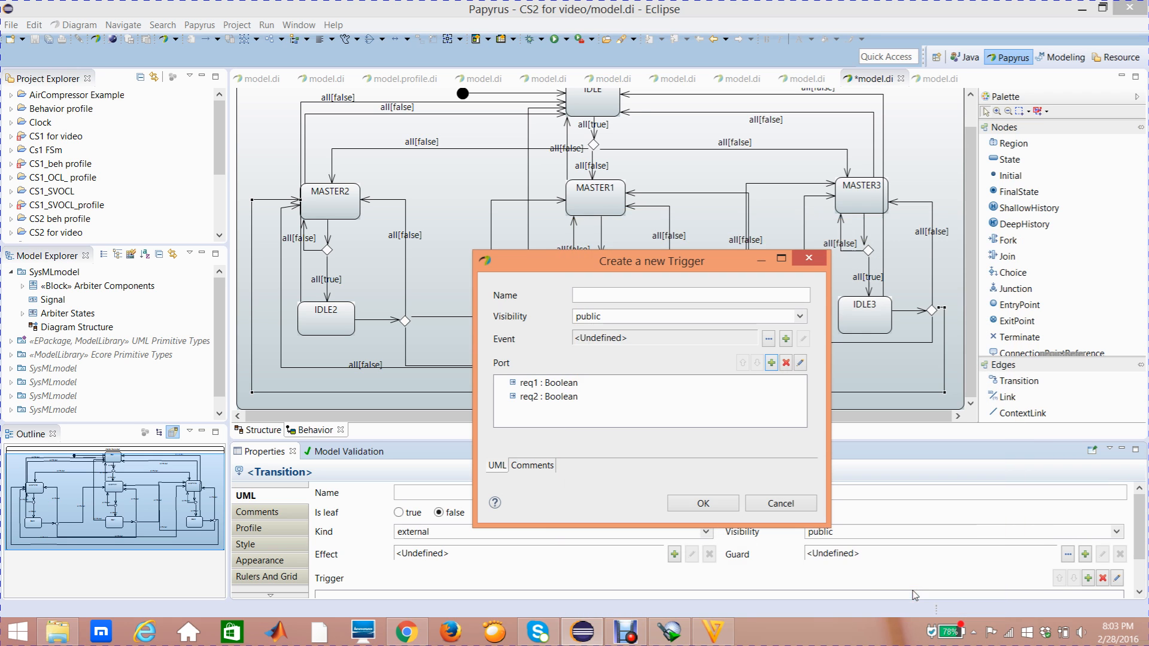
click(709, 502)
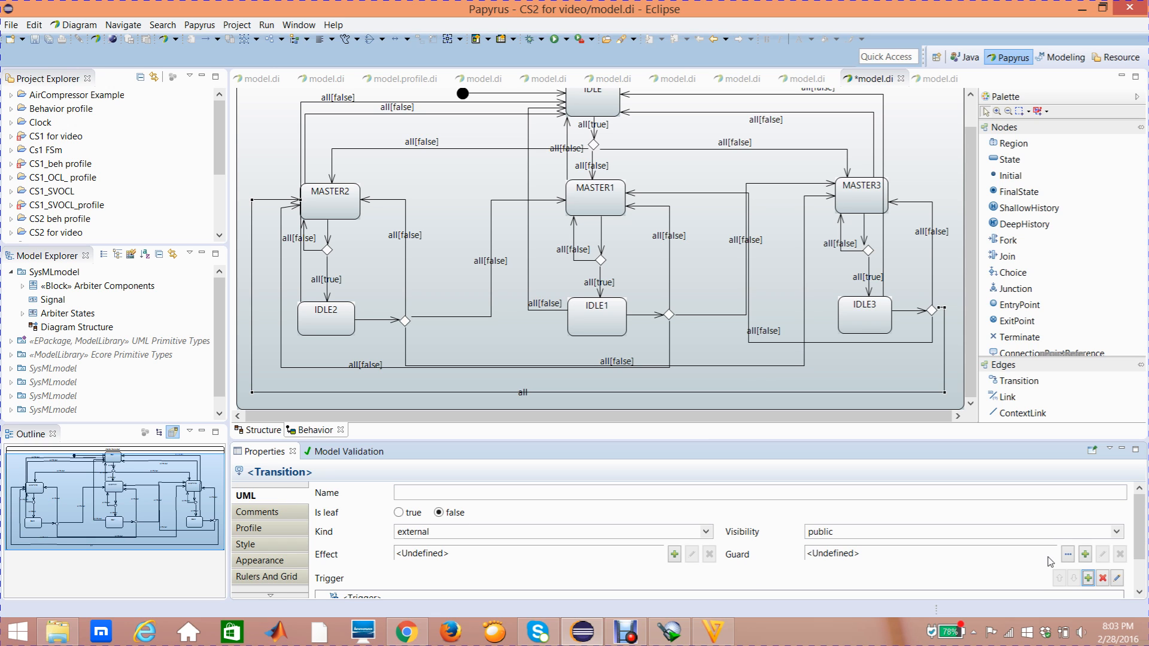
- Create a Constraint guard for the transition from IDLE3's choice node to MASTER2, with port req2 as its constrained element
click(1086, 559)
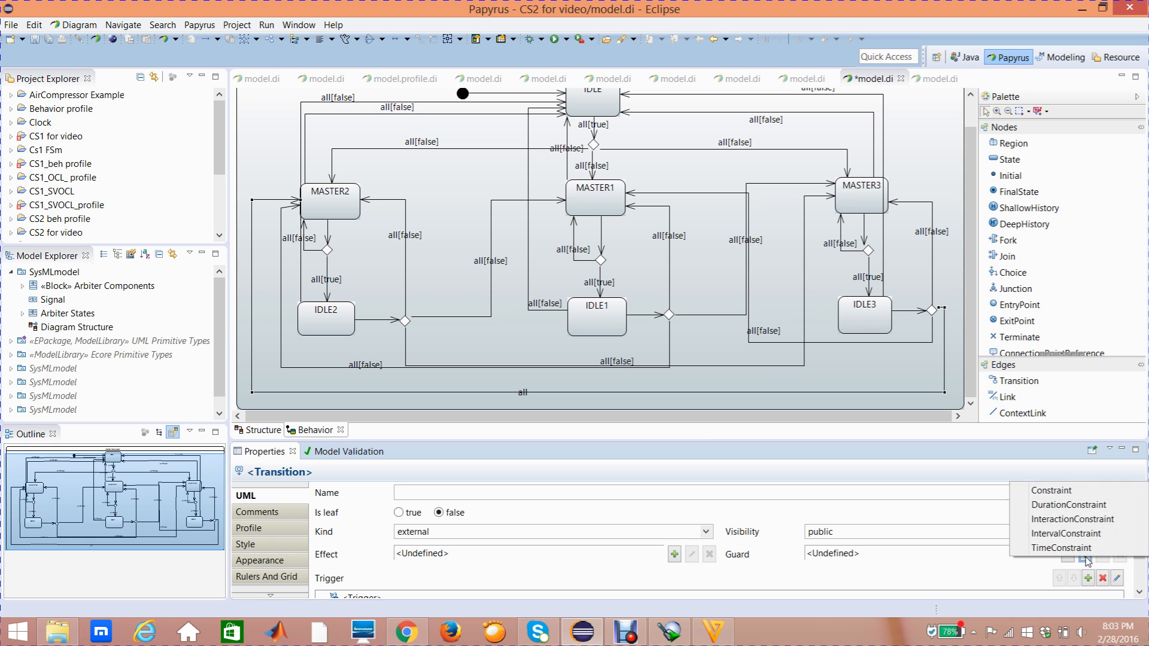
click(1056, 489)
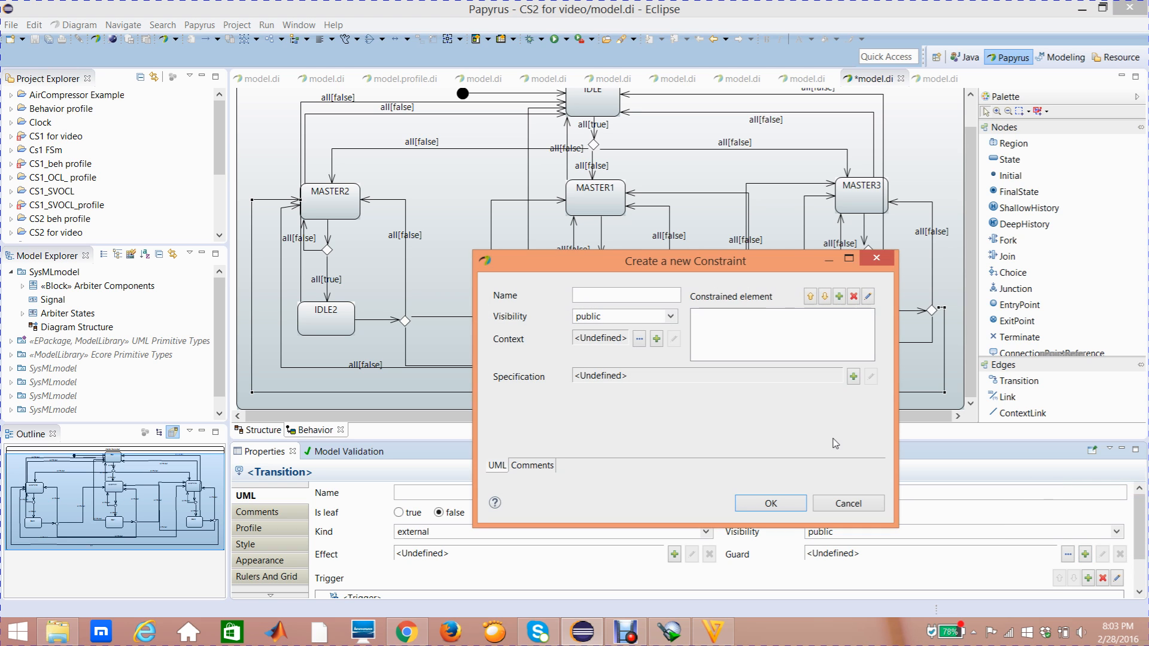
click(839, 297)
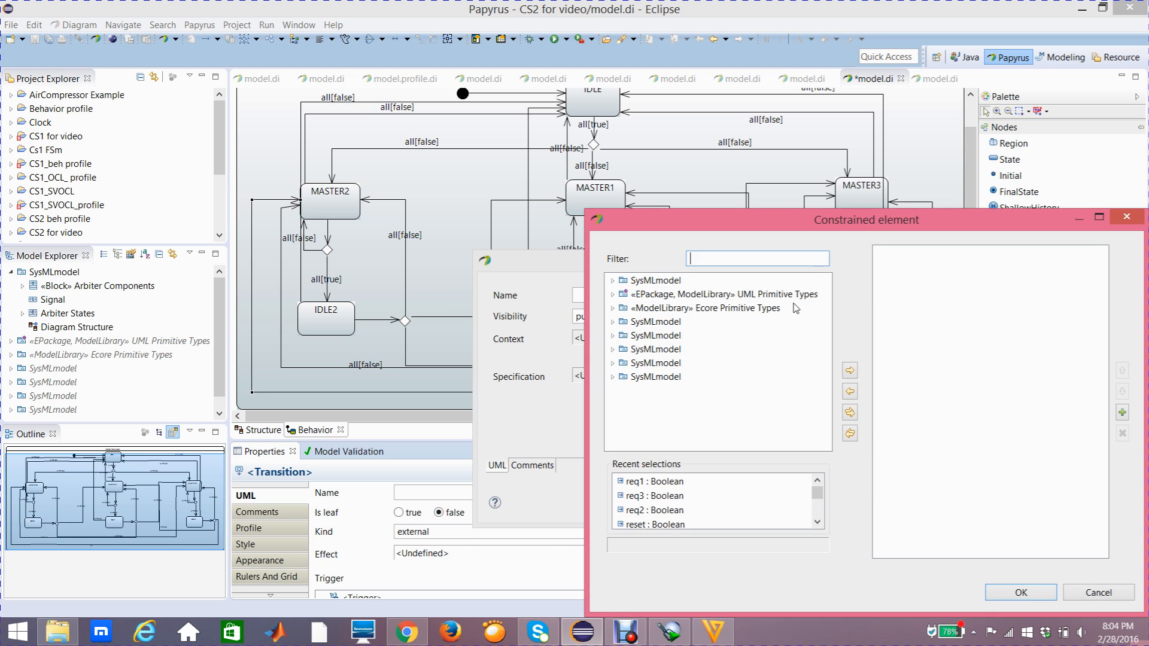
click(665, 510)
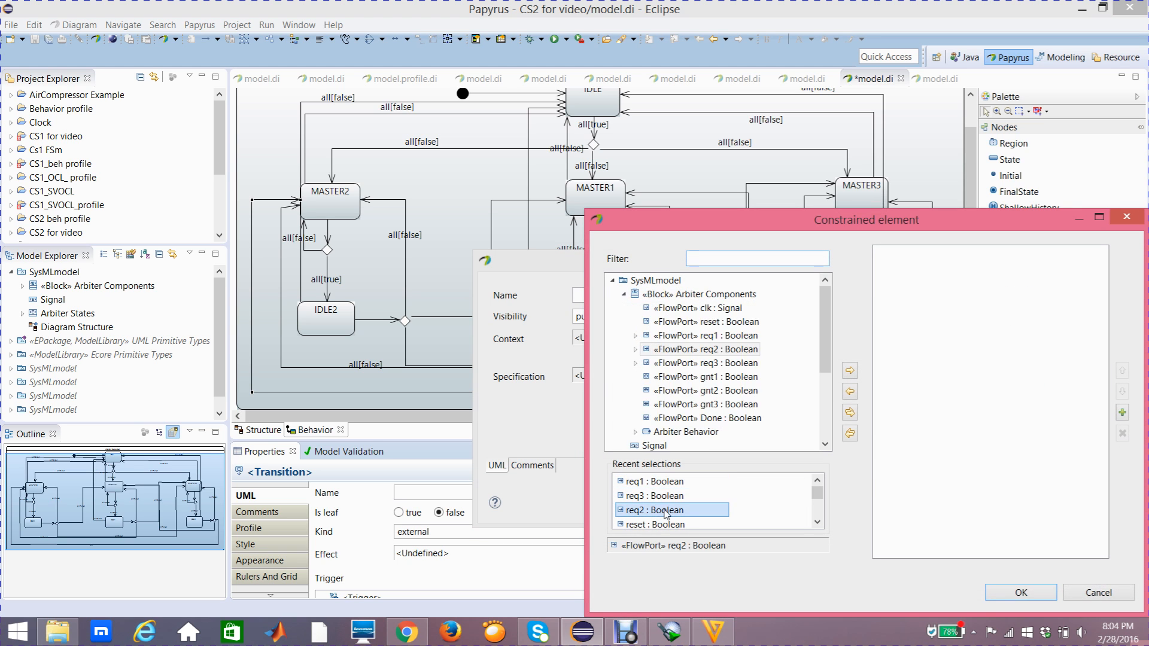
click(850, 371)
click(1001, 592)
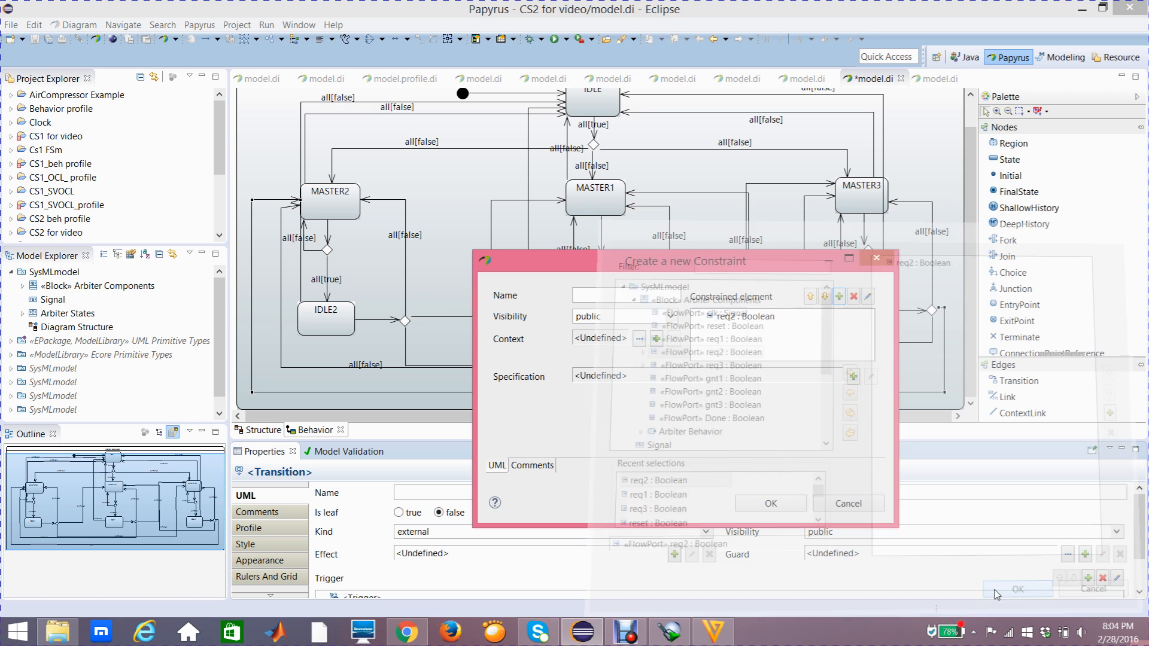
- Specify the new guard constraint as a LiteralBoolean with the value false and accept the constraint
click(852, 377)
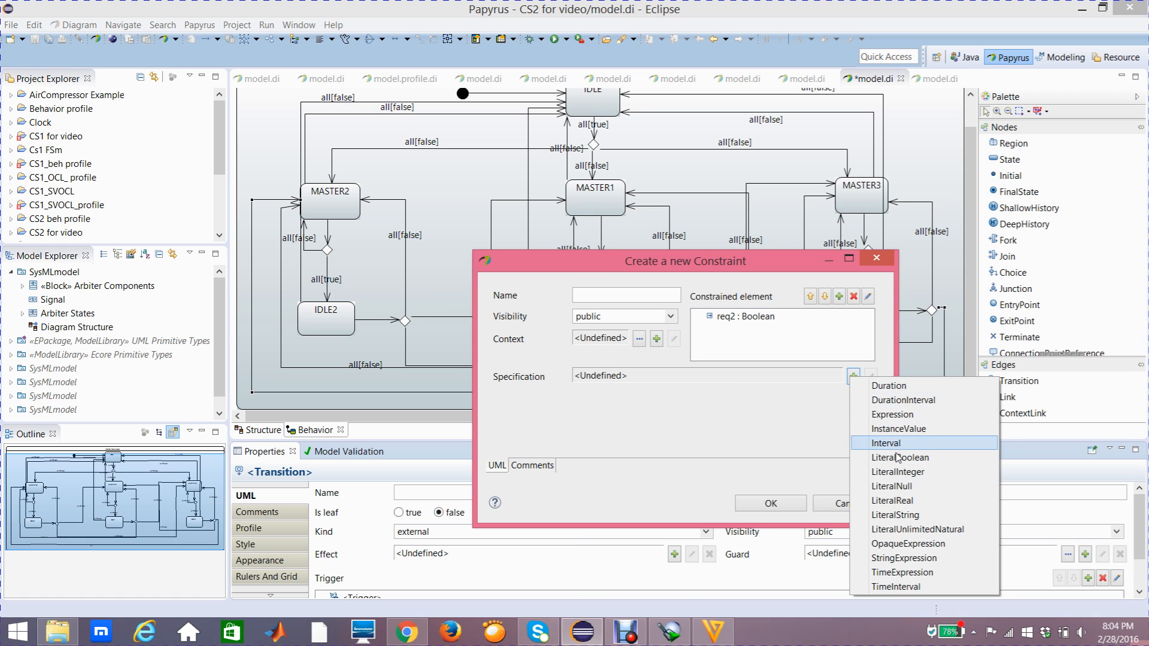
click(859, 456)
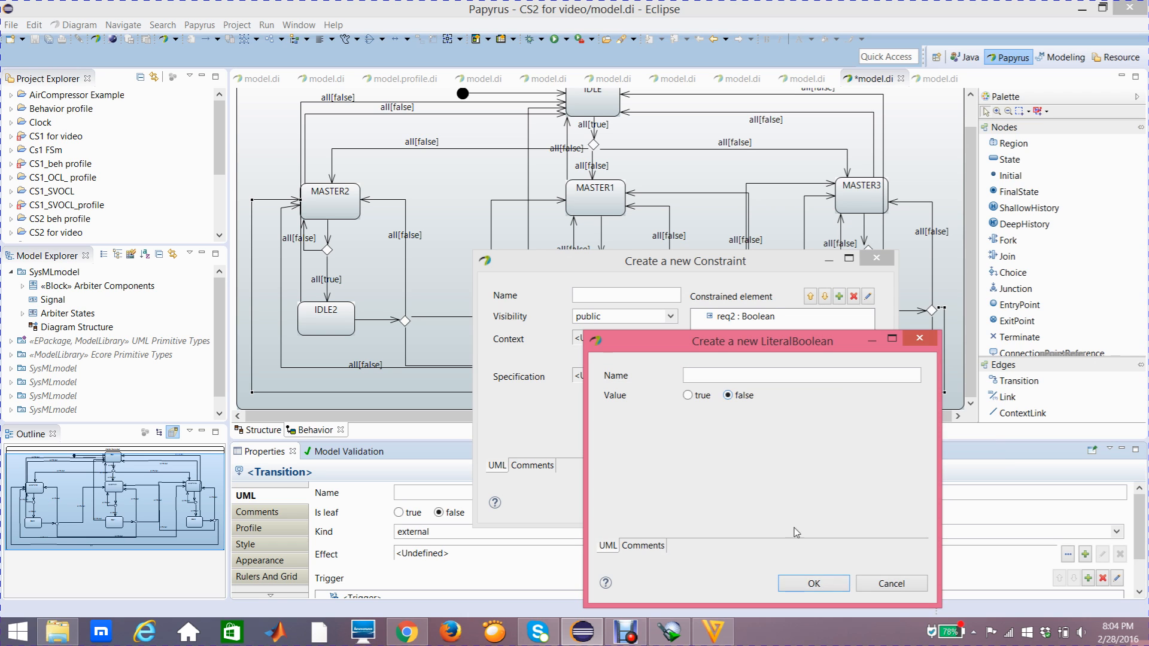
click(811, 577)
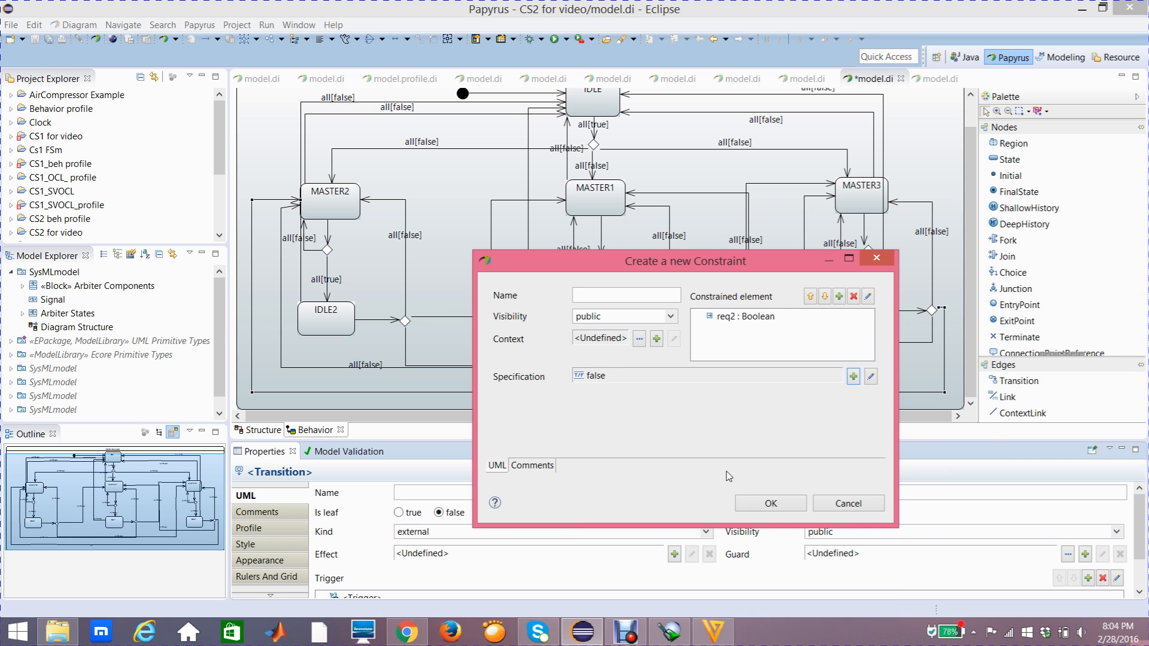
click(758, 504)
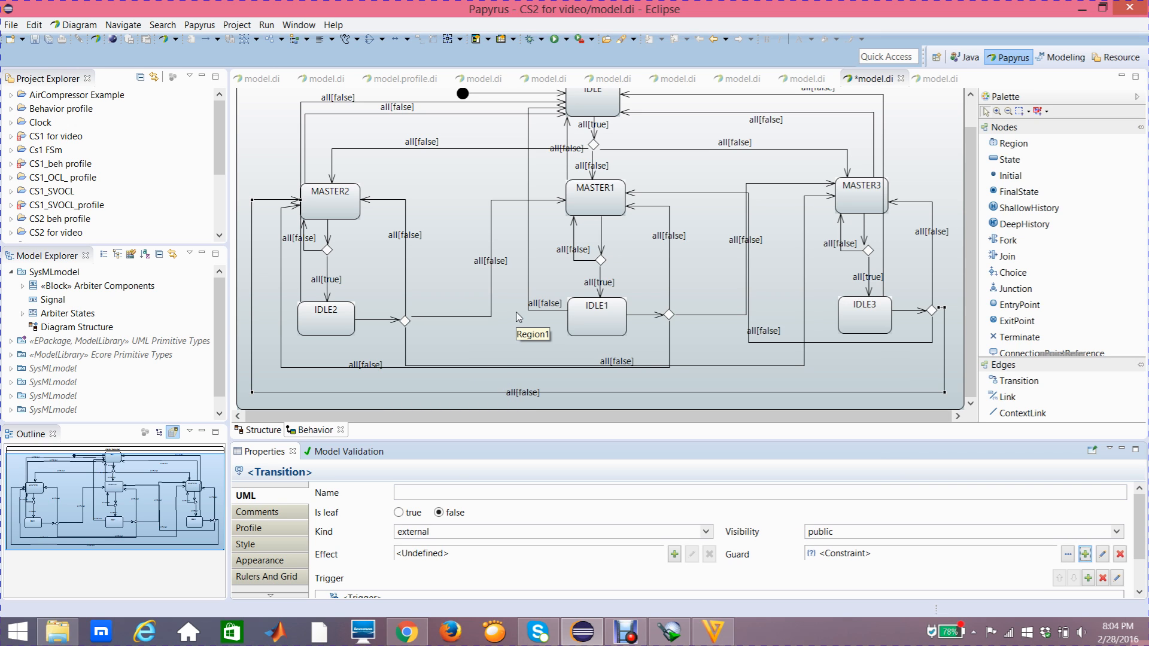
- Examine the properties of the MASTER2, MASTER1 and MASTER3 states in turn
scroll(514, 239, up, 2)
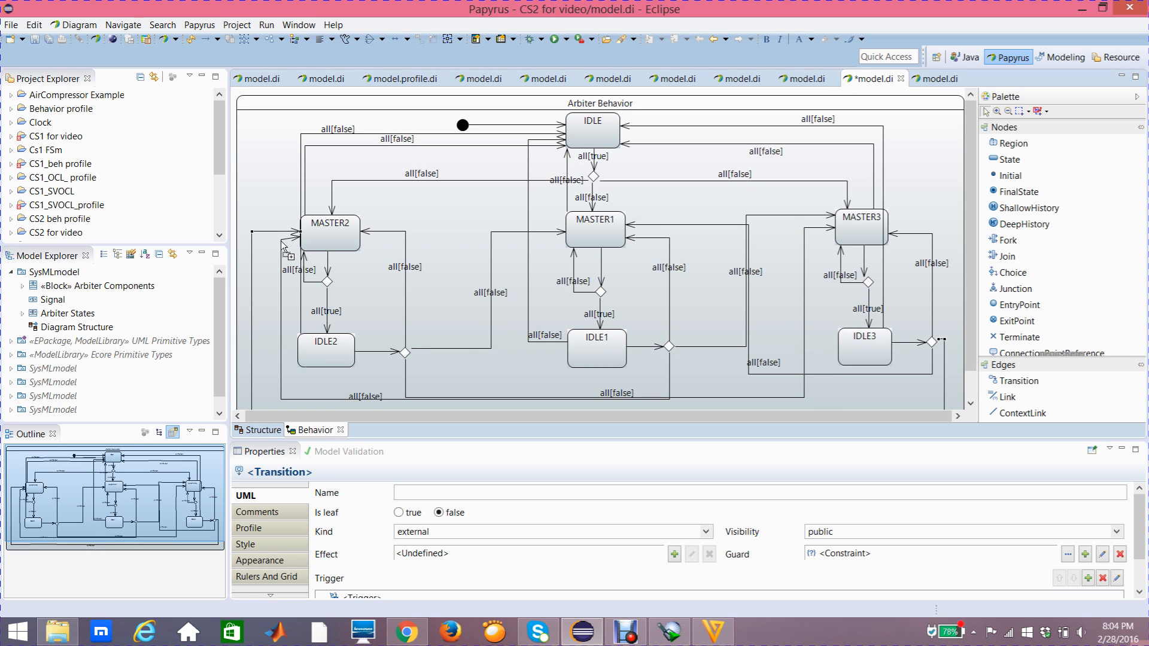
click(323, 238)
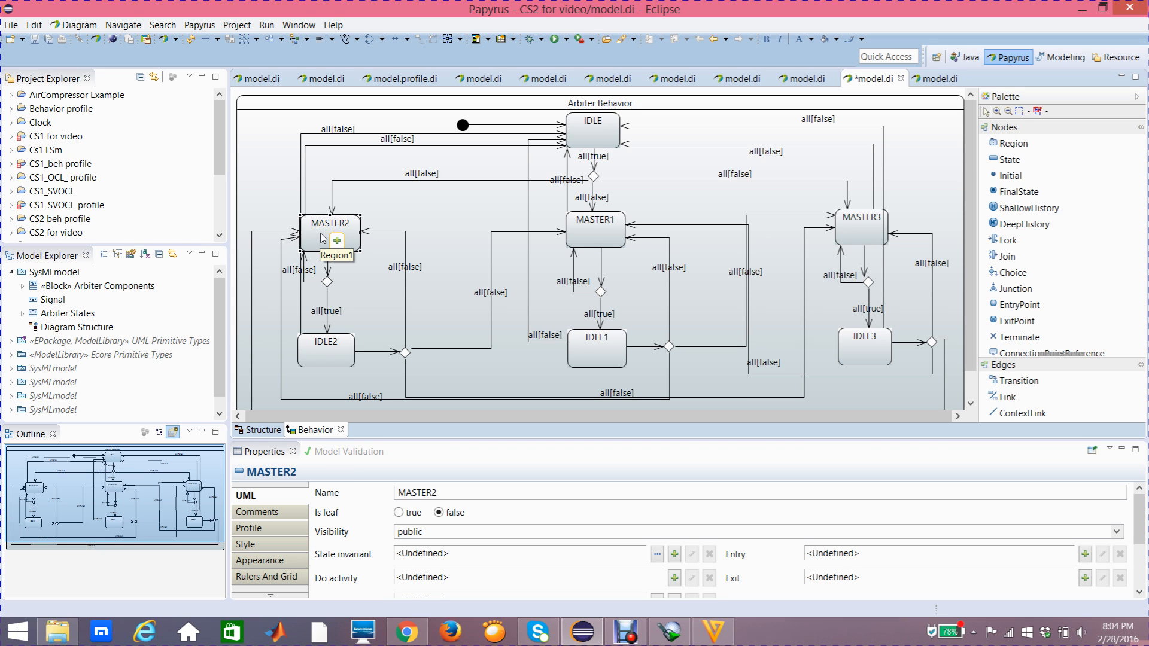
click(584, 235)
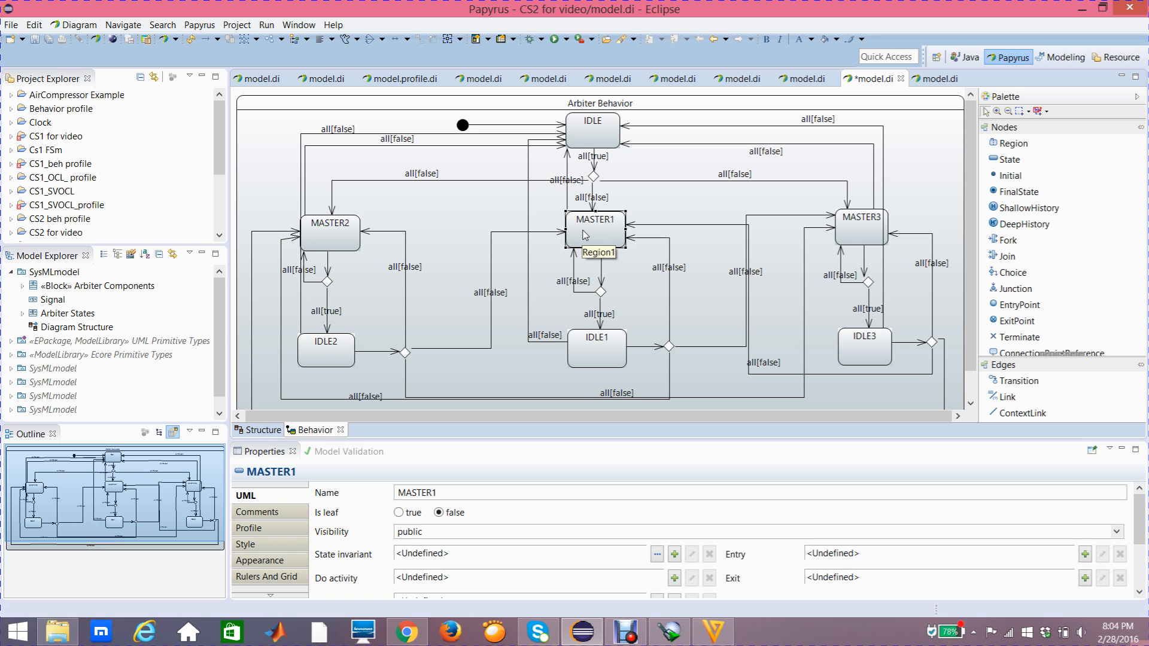
click(871, 238)
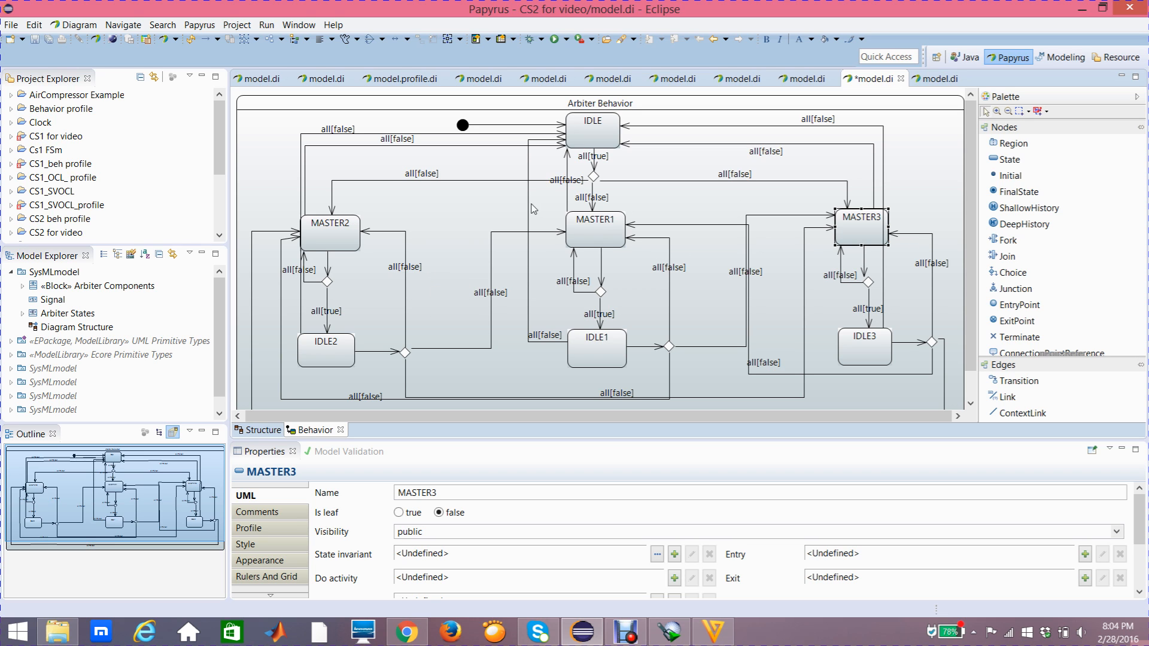
- Display the UML properties of the MASTER2 state down to its Do activity setting
click(352, 237)
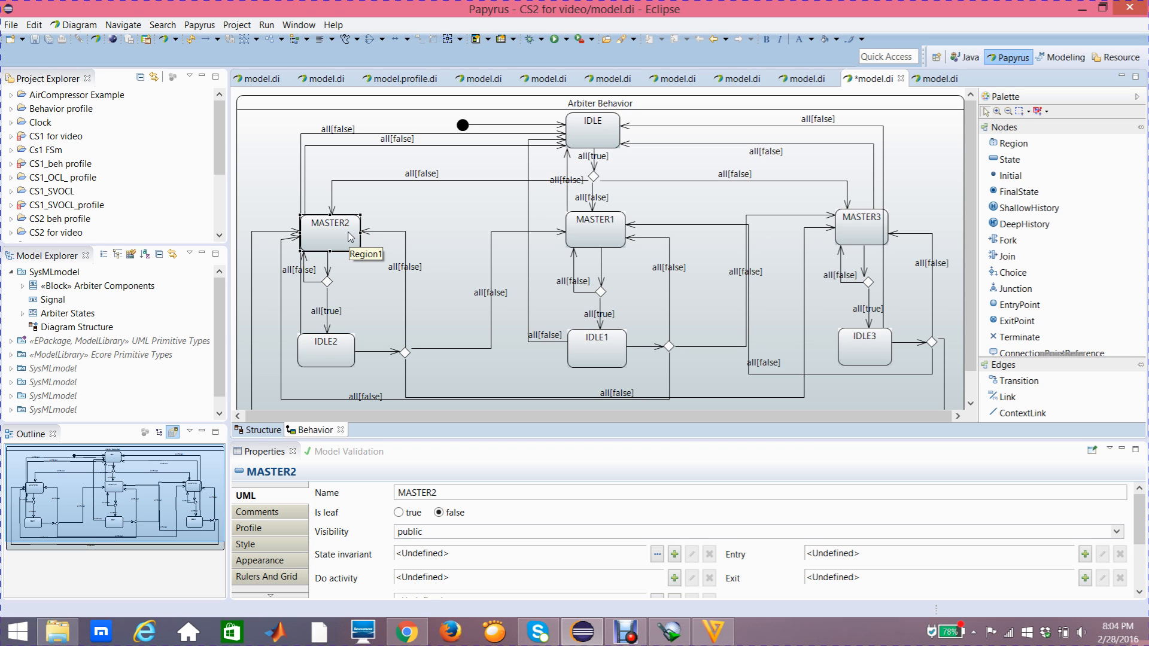
click(285, 504)
scroll(1139, 512, down, 1)
scroll(1139, 511, down, 1)
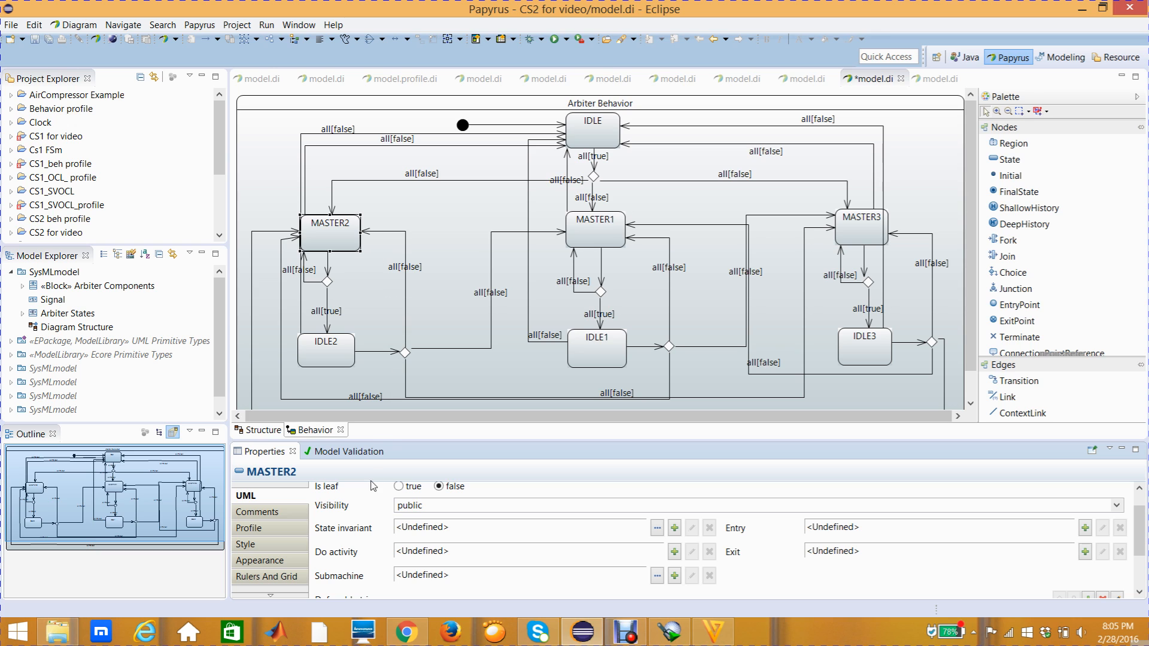
- Create an OpaqueBehavior as the Do activity of the MASTER2 state and give it Natural language as its language
mouse_move(360, 558)
click(338, 235)
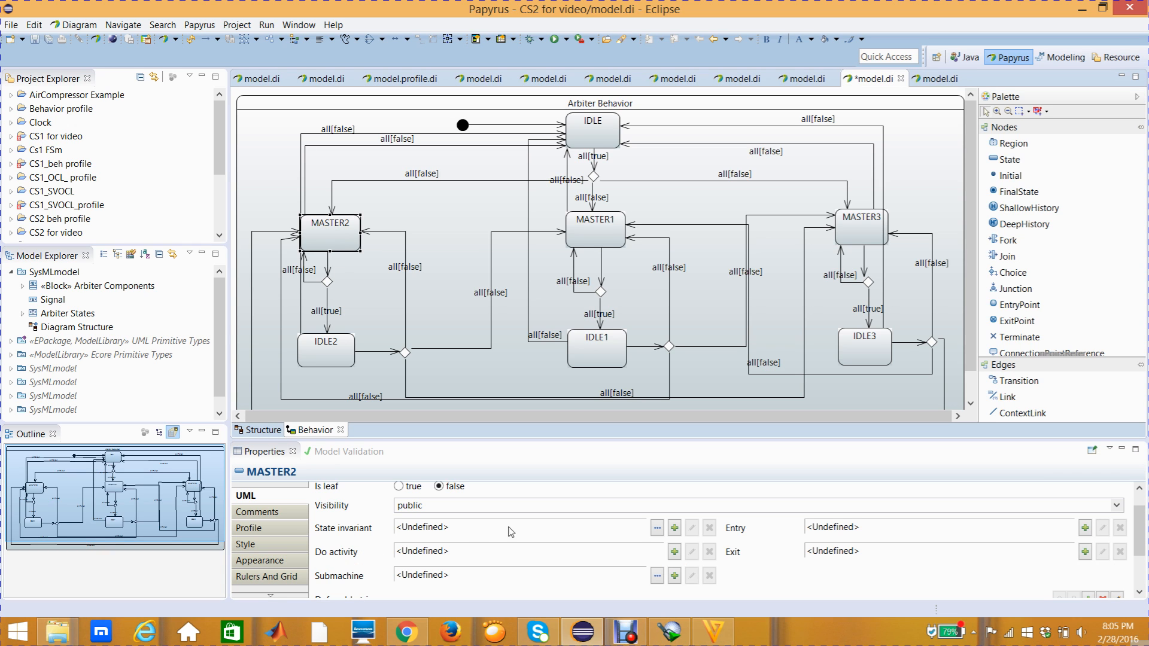
click(677, 556)
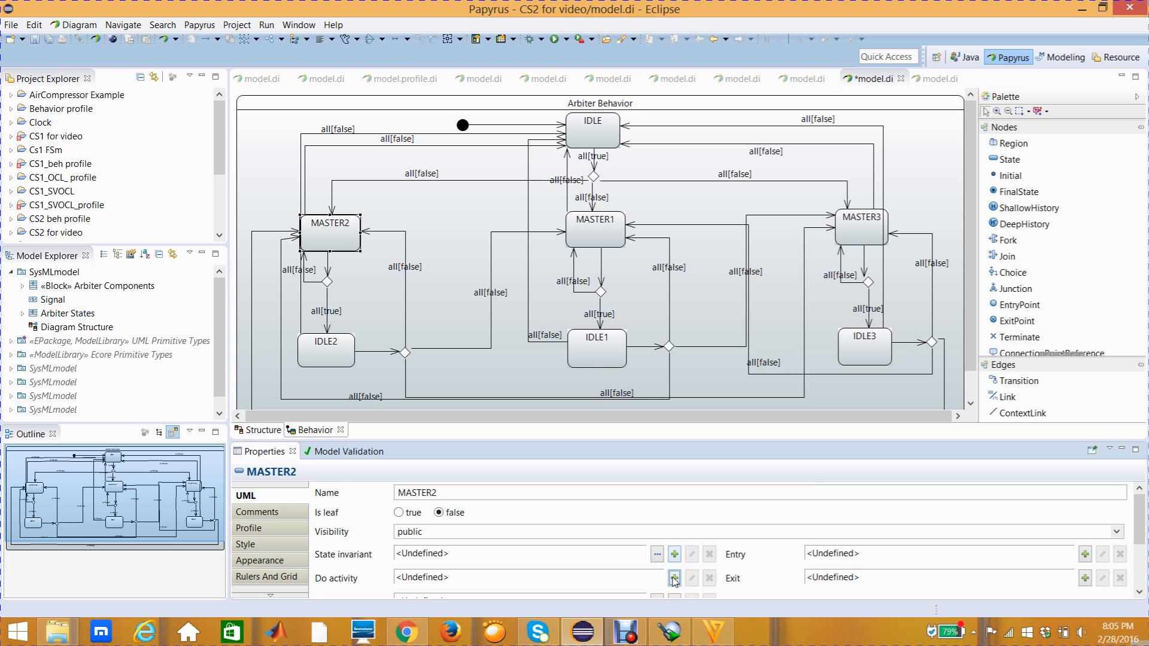
click(675, 579)
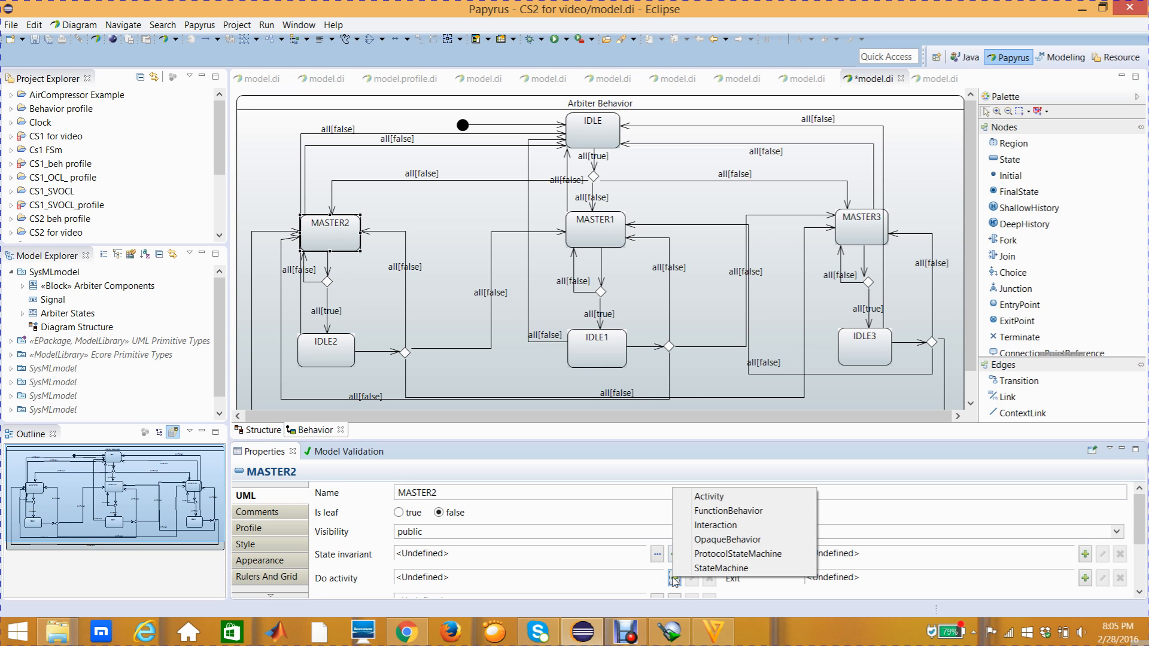
click(709, 541)
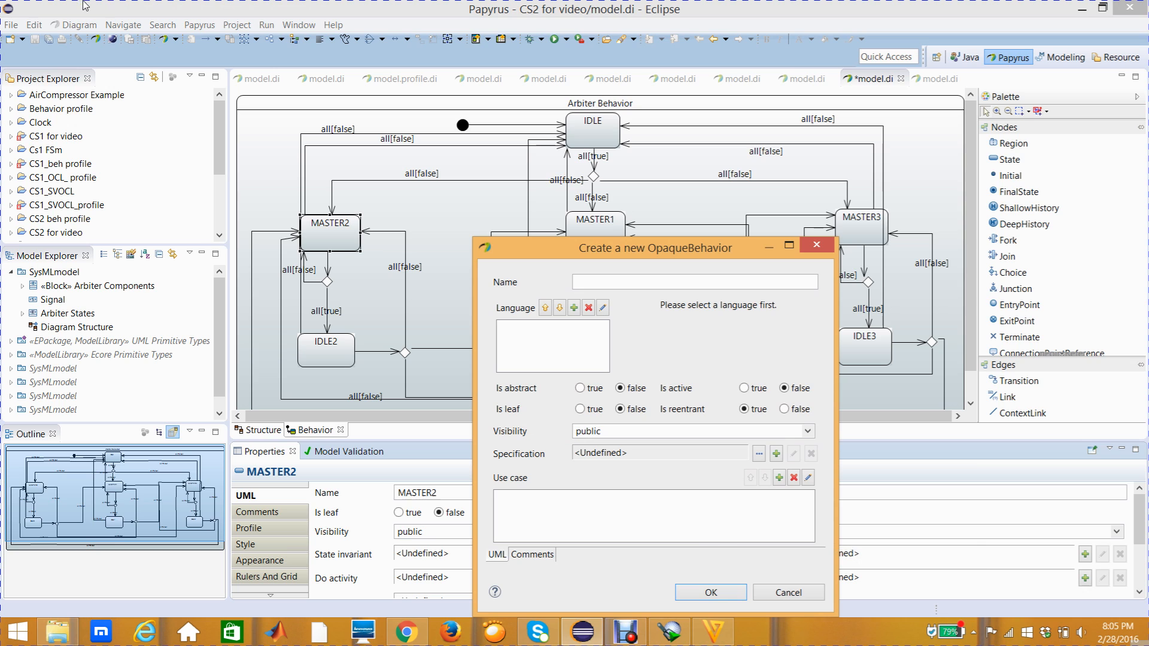
drag(572, 254, 532, 190)
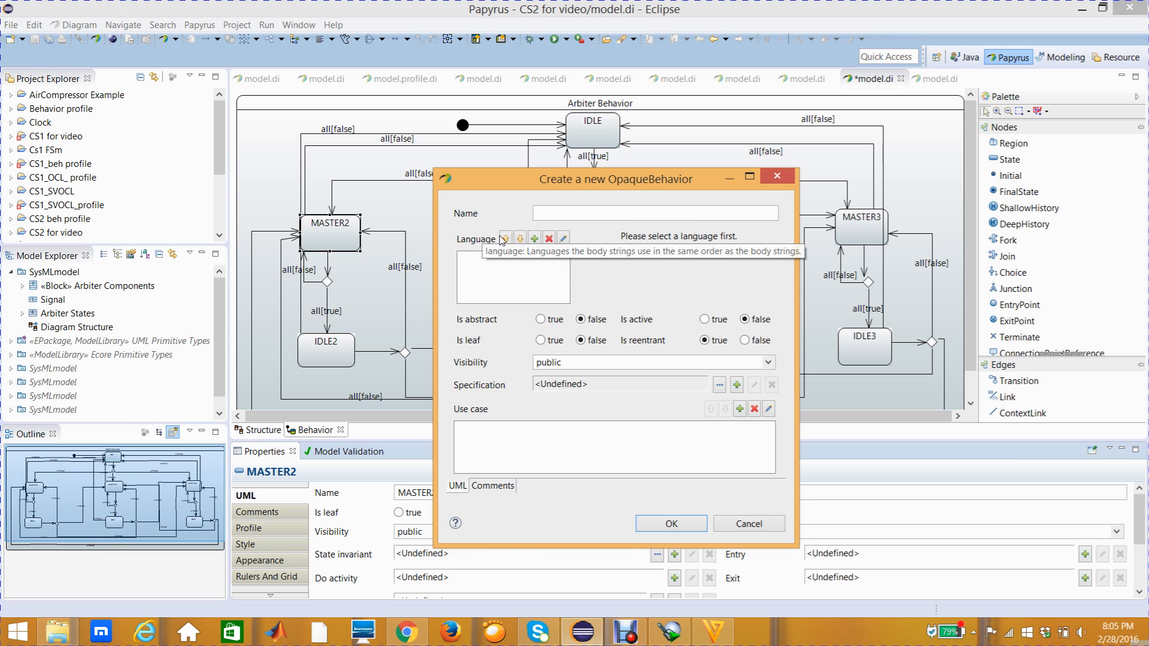
click(535, 240)
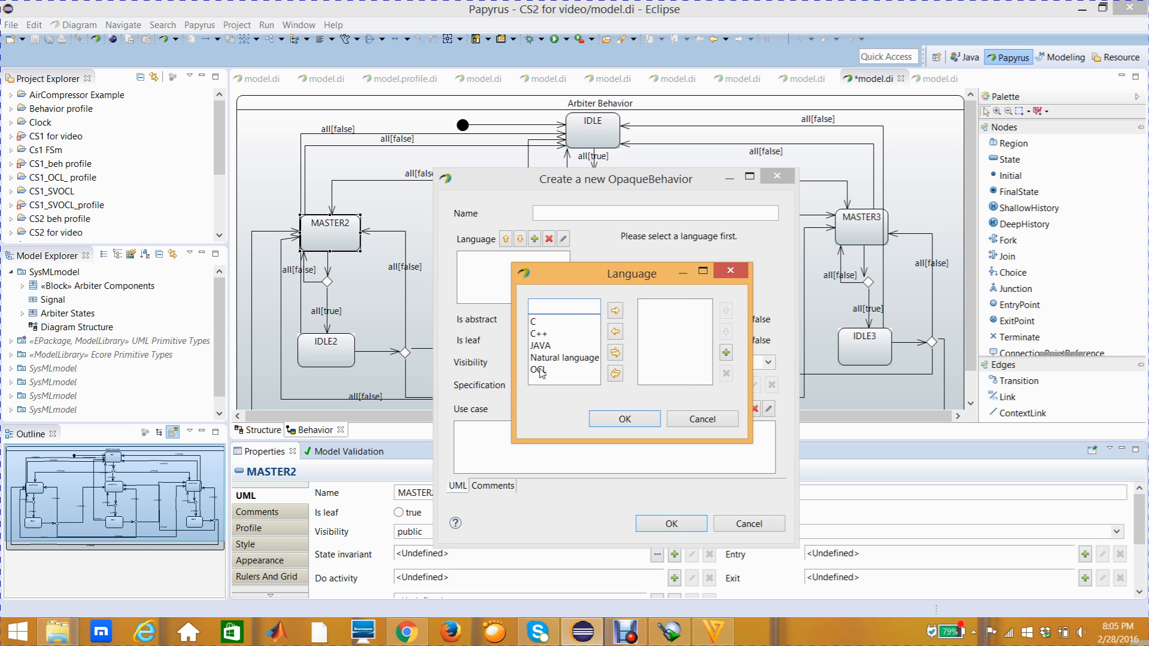
click(555, 360)
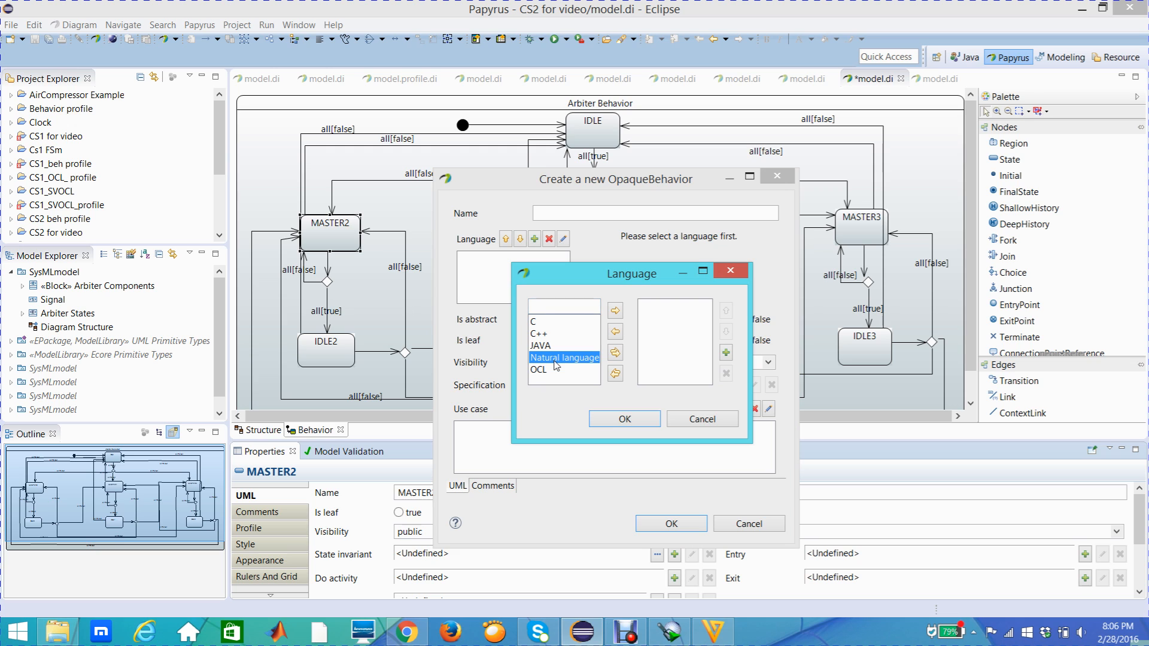
click(615, 311)
click(625, 419)
- Enter gnt2=true as the body of MASTER2's behavior, accept it, and enlarge the MASTER2 state to fit its do label
click(509, 267)
click(633, 254)
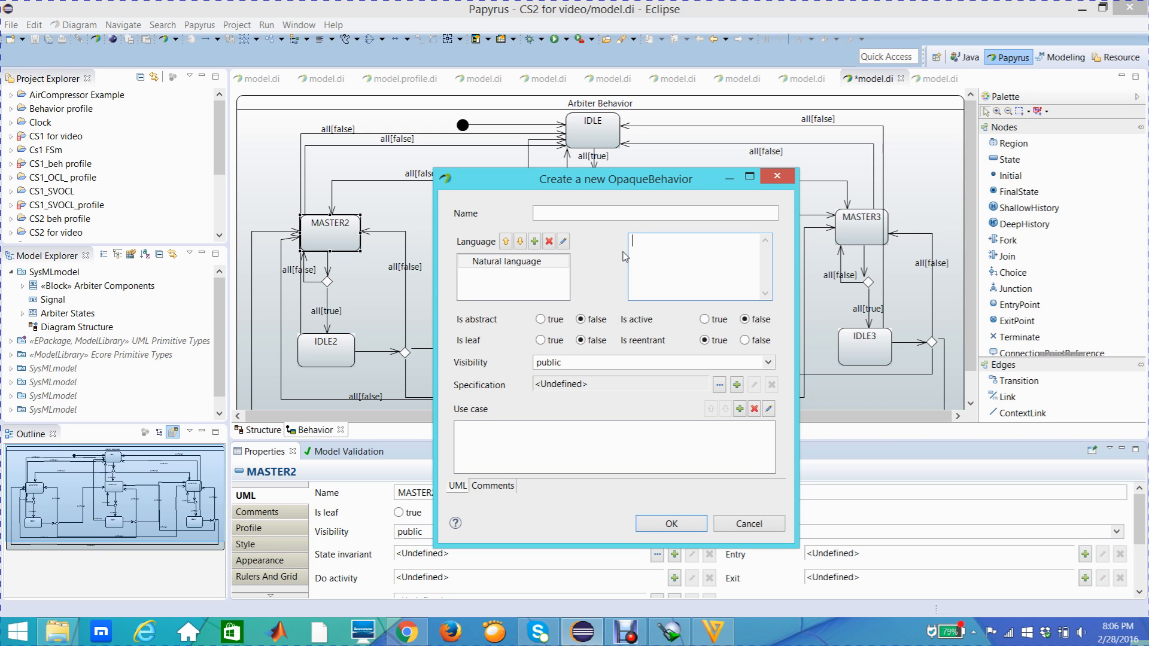
text(gnt)
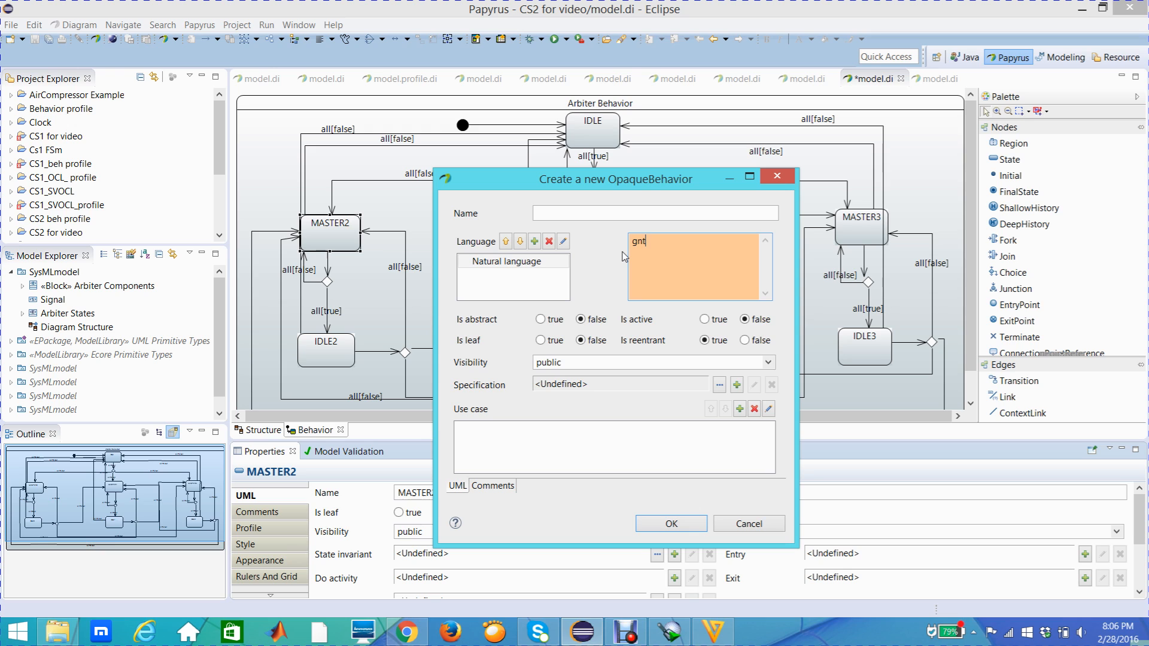
text(2=true)
click(683, 525)
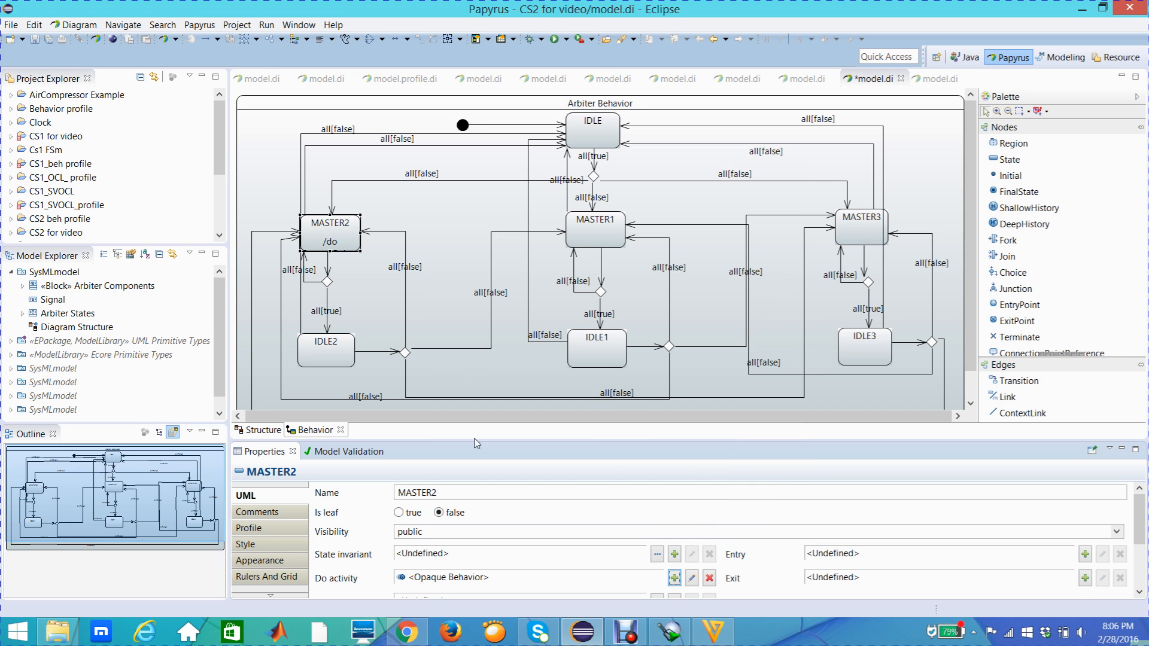
drag(331, 251, 376, 240)
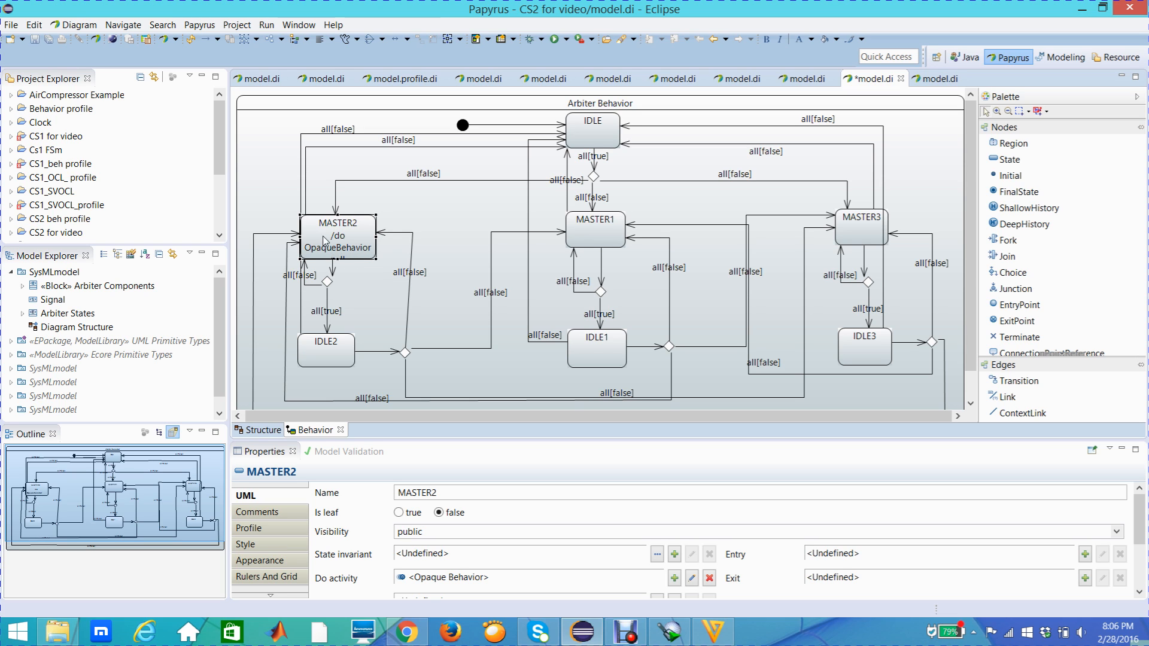
- Create an OpaqueBehavior as the Do activity of the MASTER1 state and give it Natural language as its language
click(601, 242)
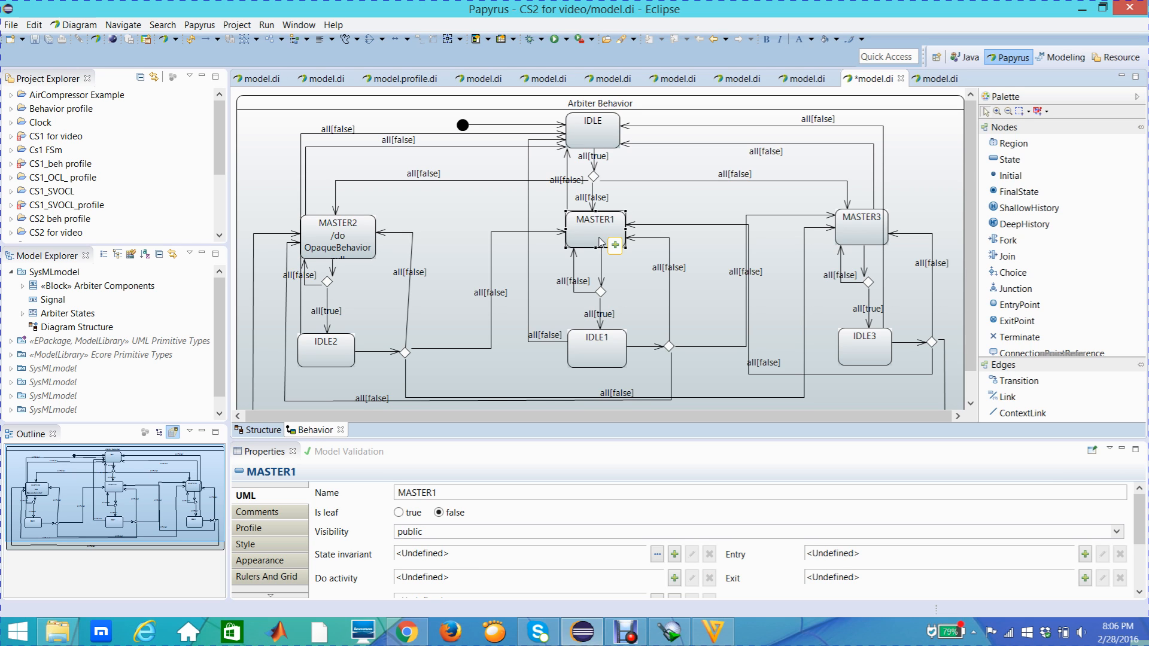
click(263, 497)
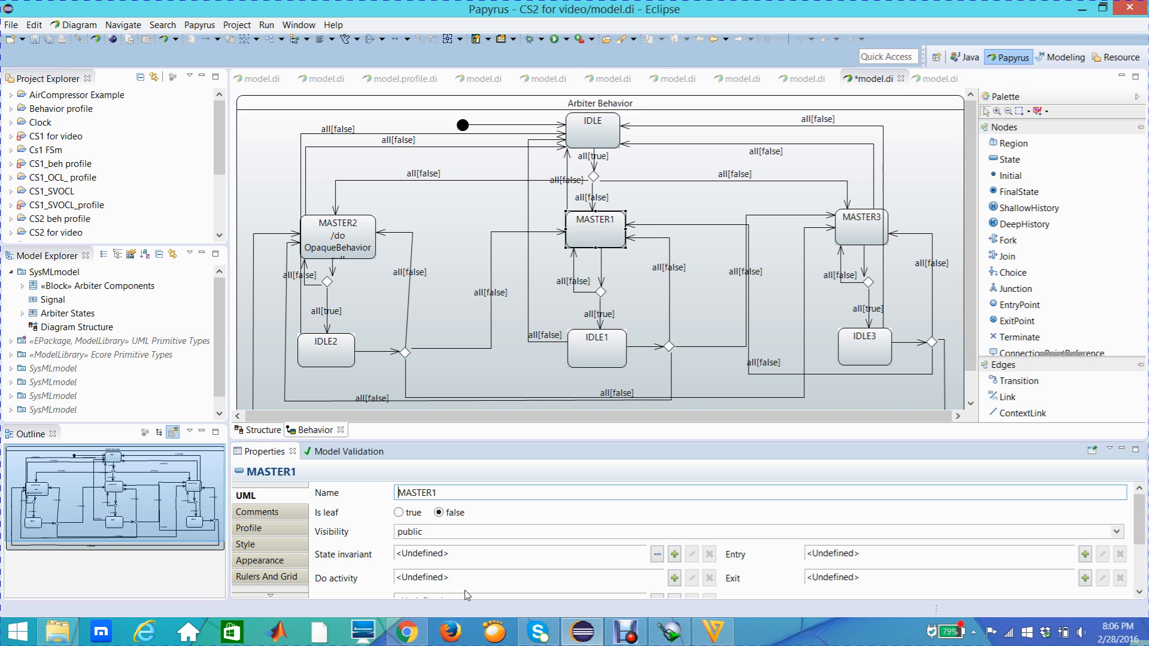
click(675, 579)
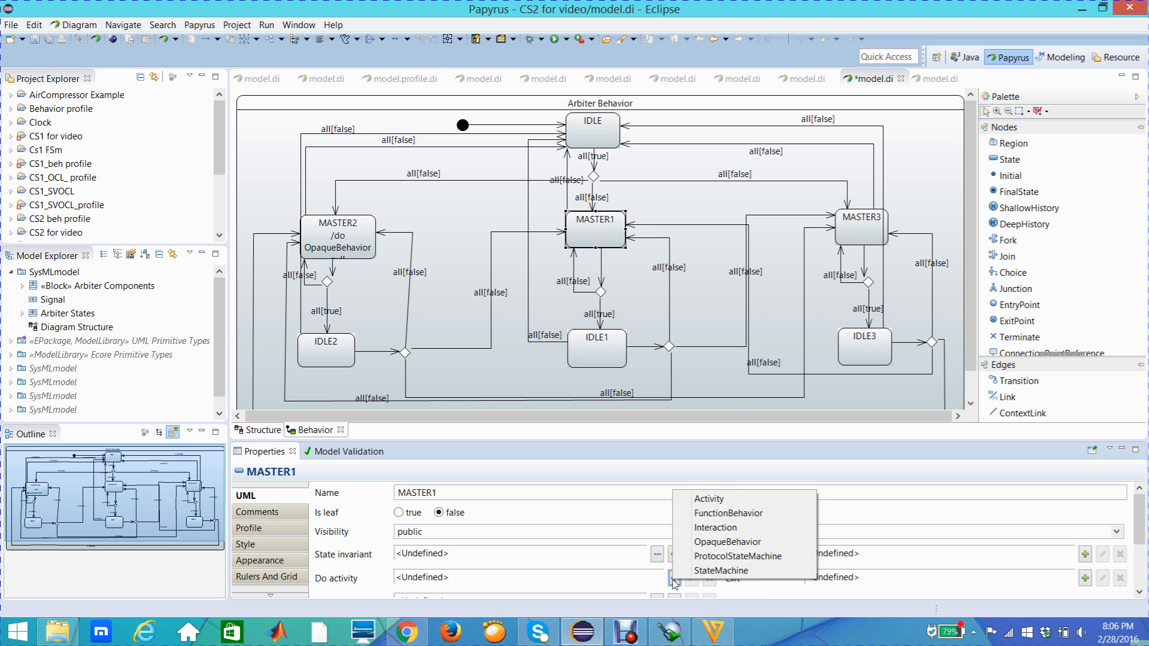
click(706, 543)
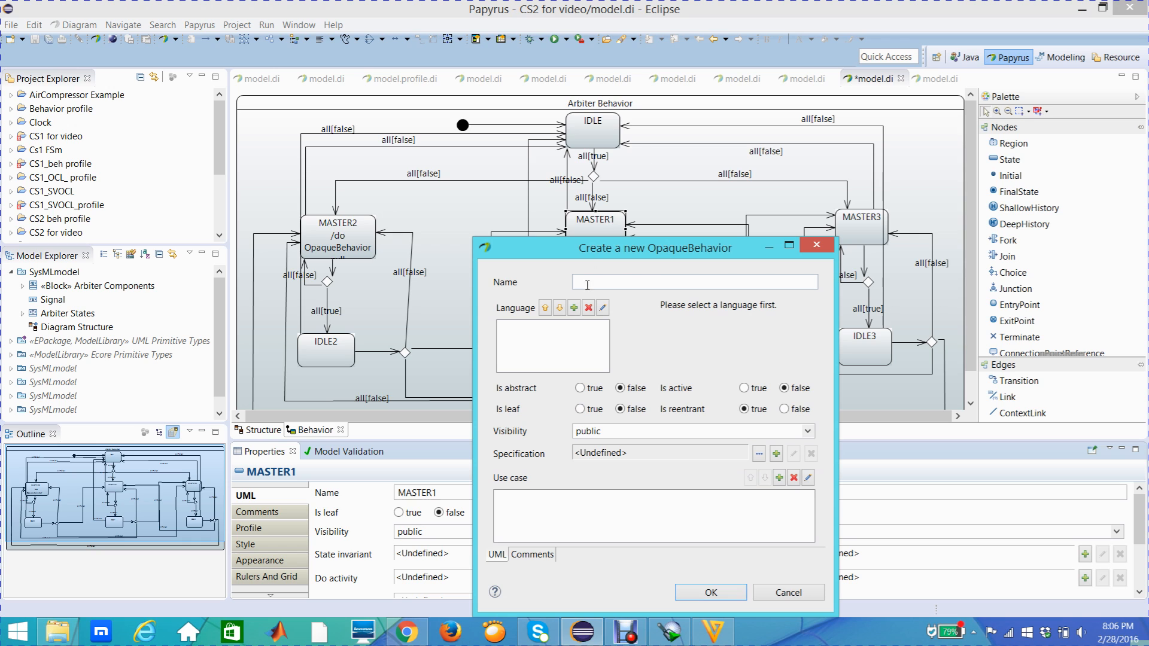
click(575, 314)
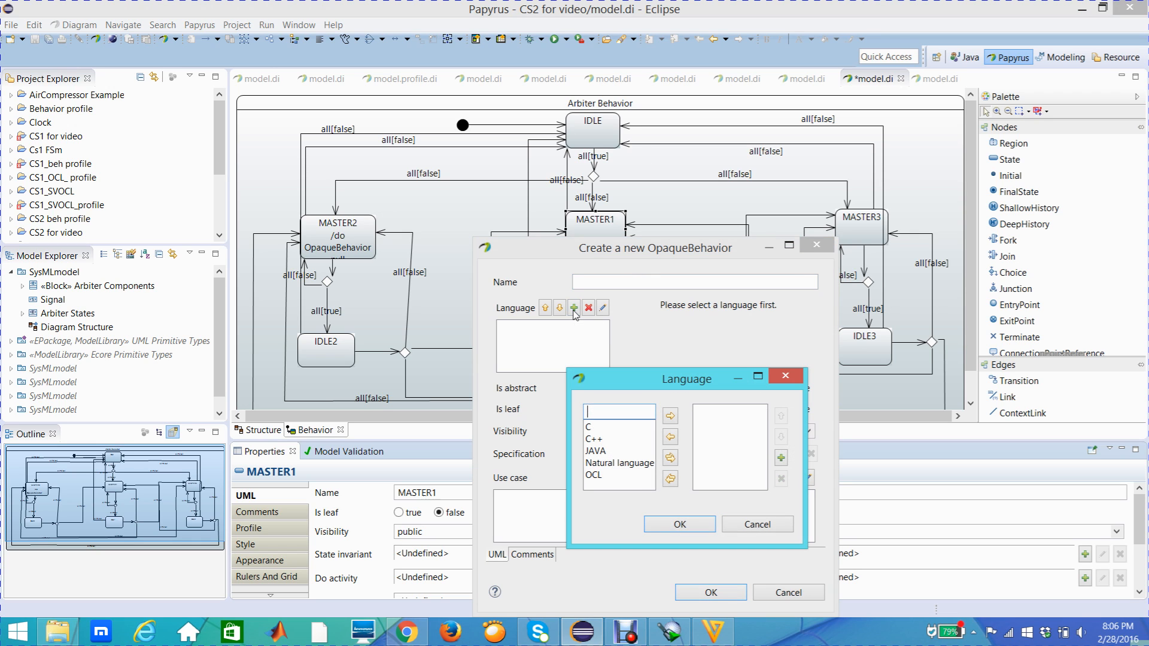
click(633, 463)
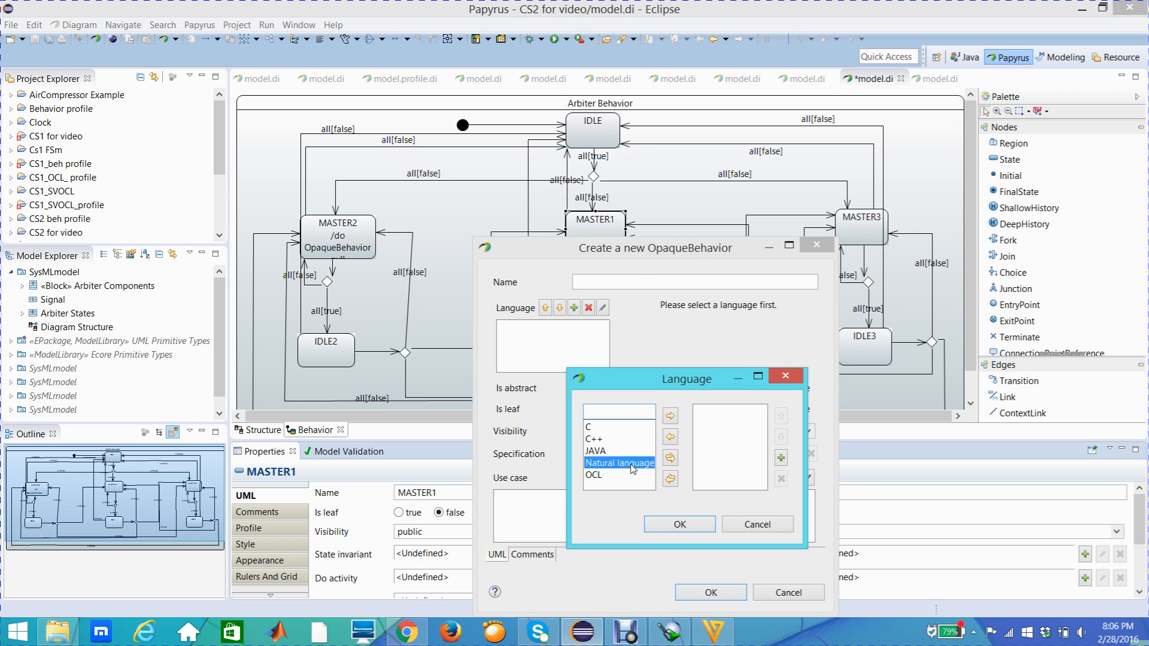
click(670, 417)
click(680, 524)
- Enter gnt1=true as the body of MASTER1's behavior, accept it, and make the MASTER1 state slightly taller
click(699, 315)
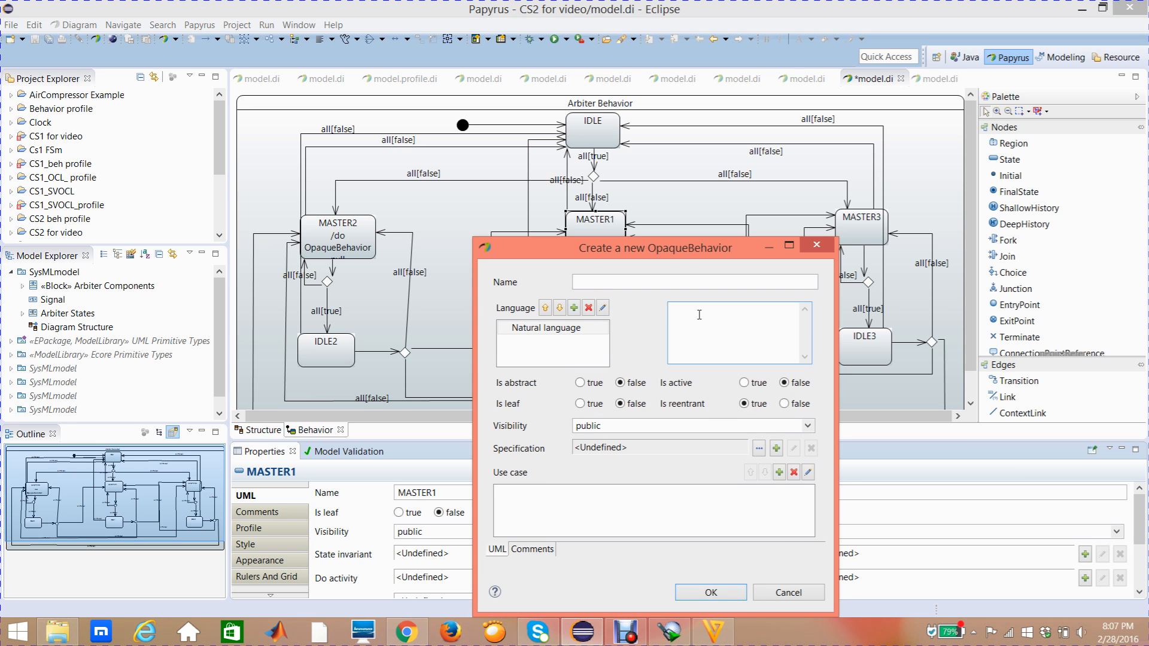
text(gnt1=true)
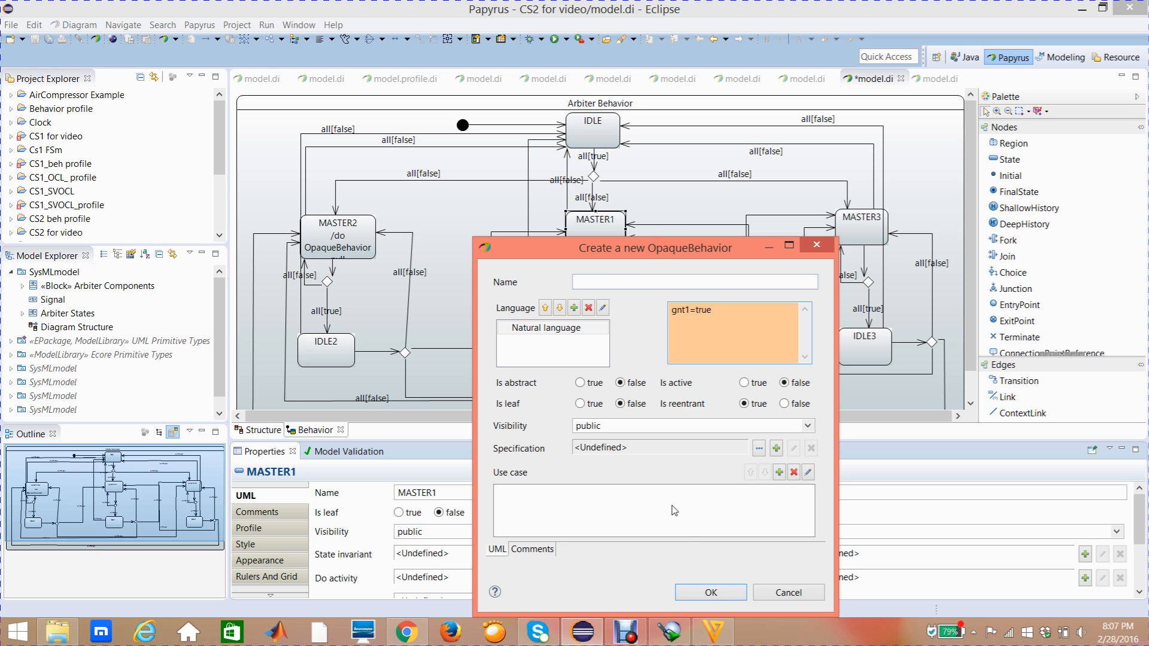
click(711, 592)
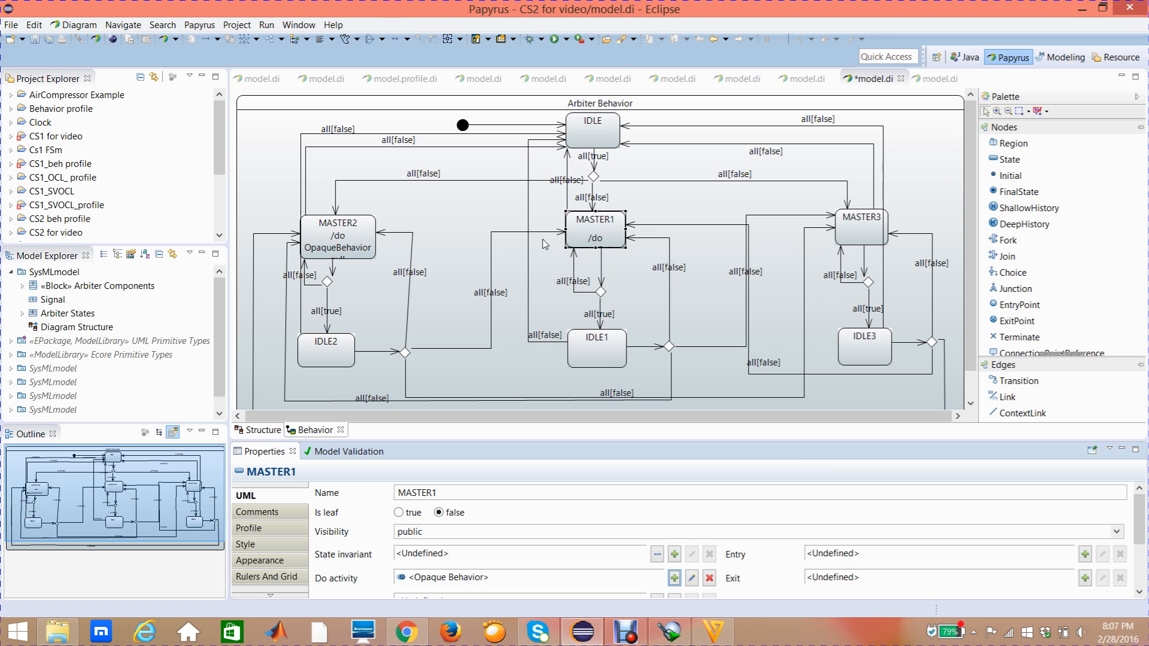
drag(596, 248, 597, 258)
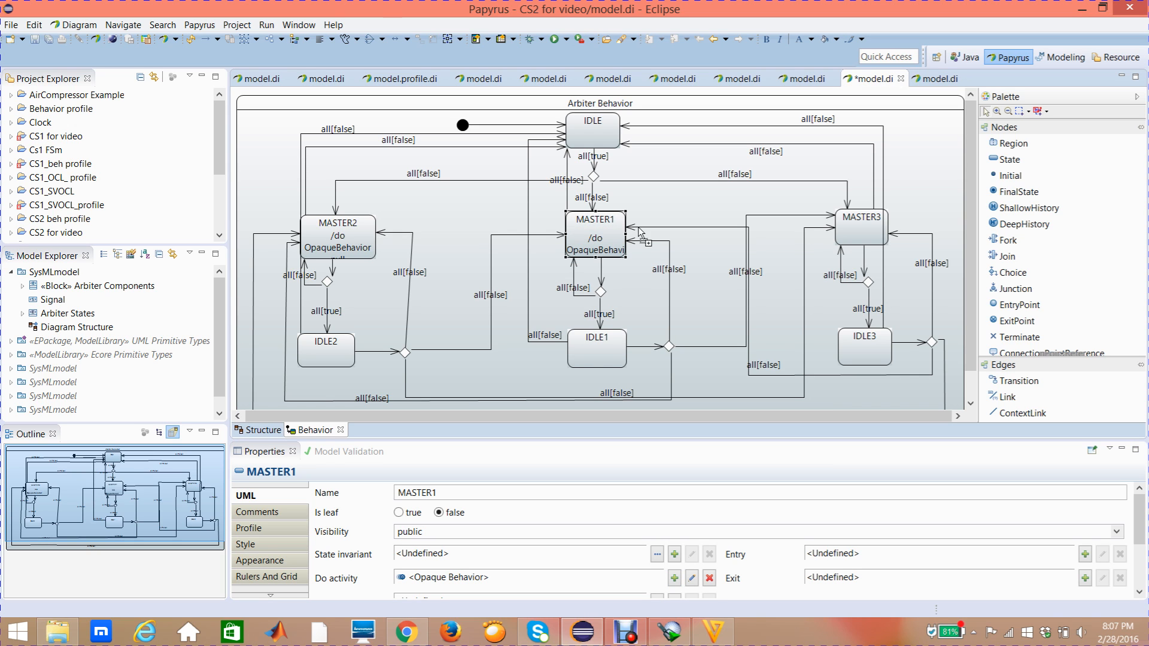
- Create an OpaqueBehavior as the Do activity of the MASTER3 state and give it Natural language as its language
click(856, 231)
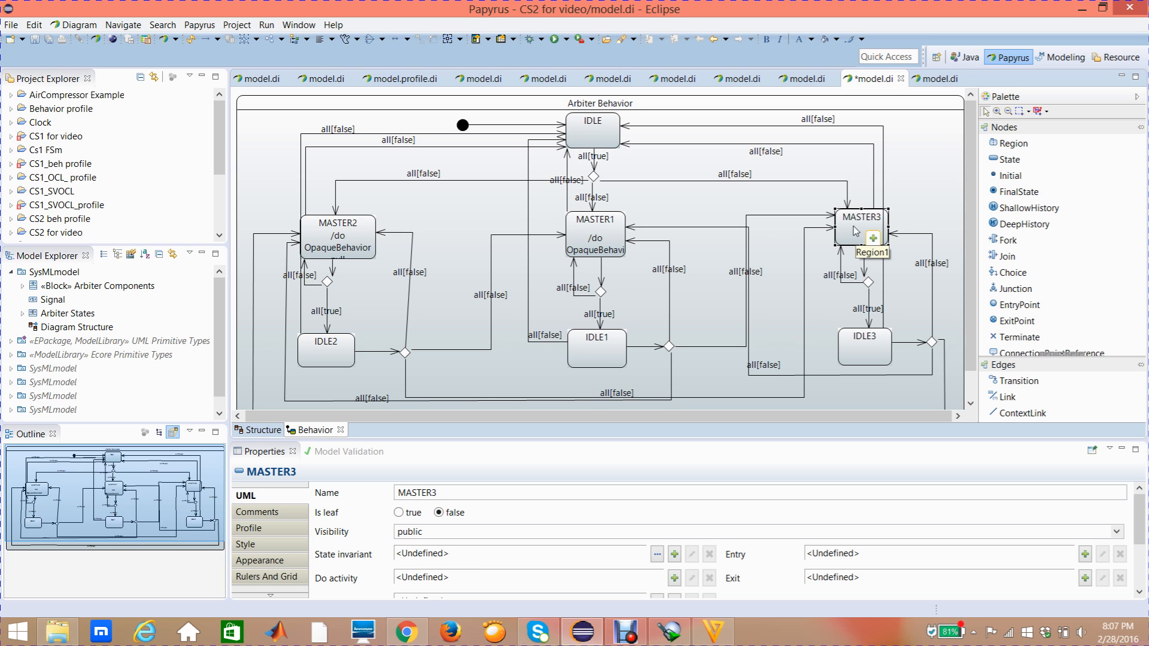
click(268, 502)
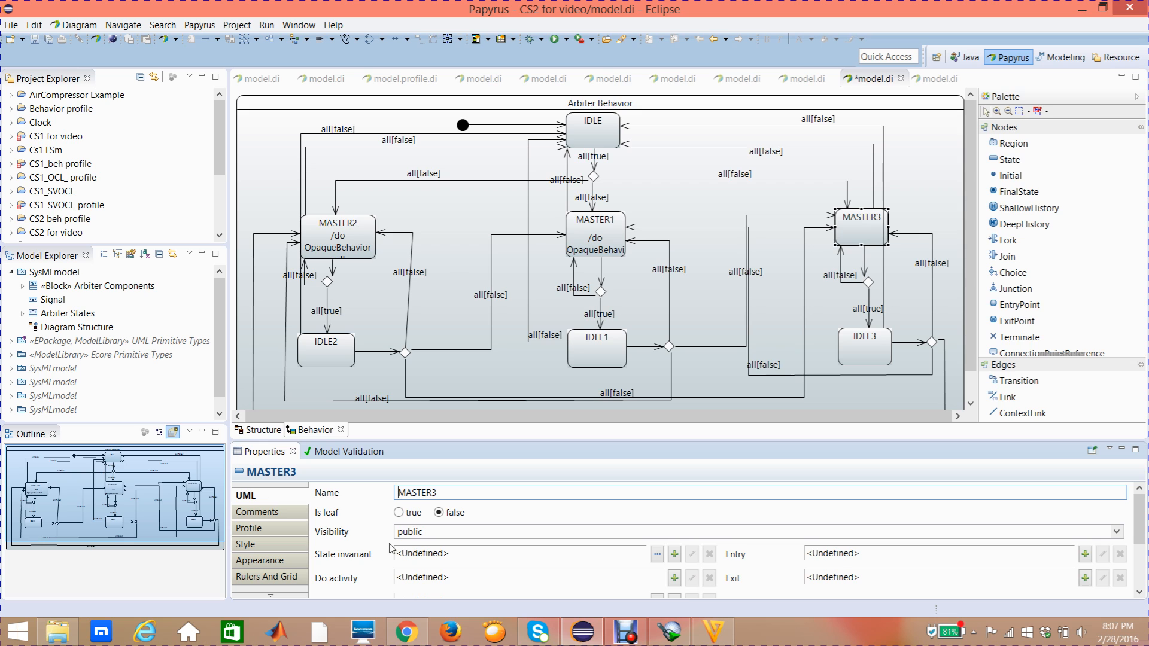
click(674, 579)
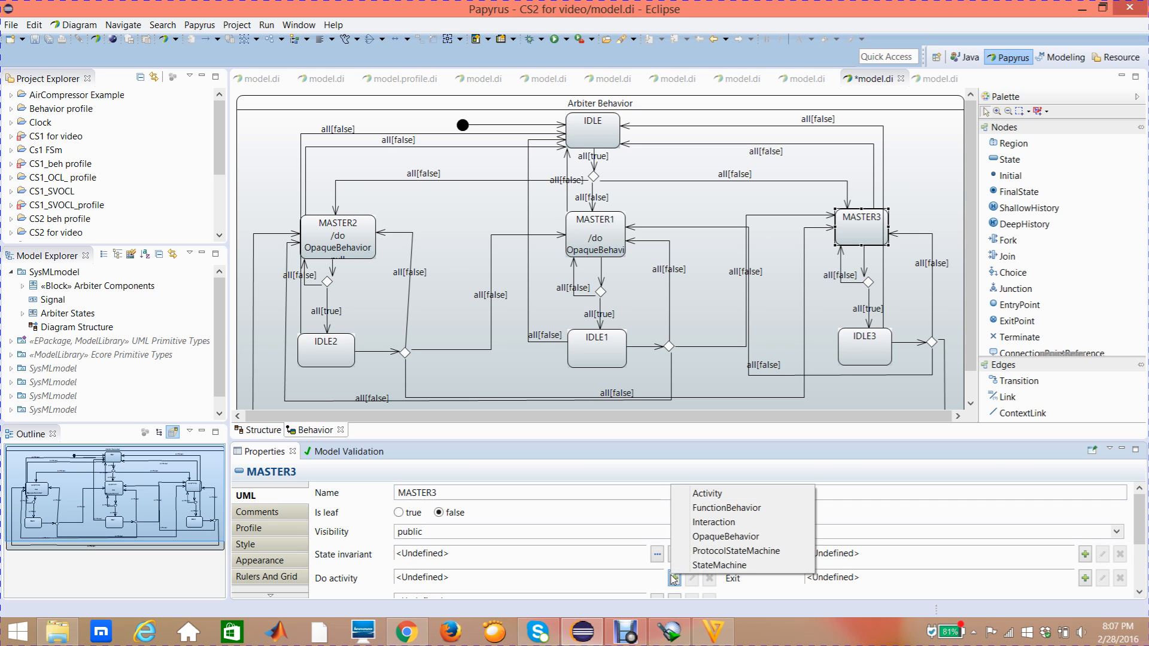
click(703, 538)
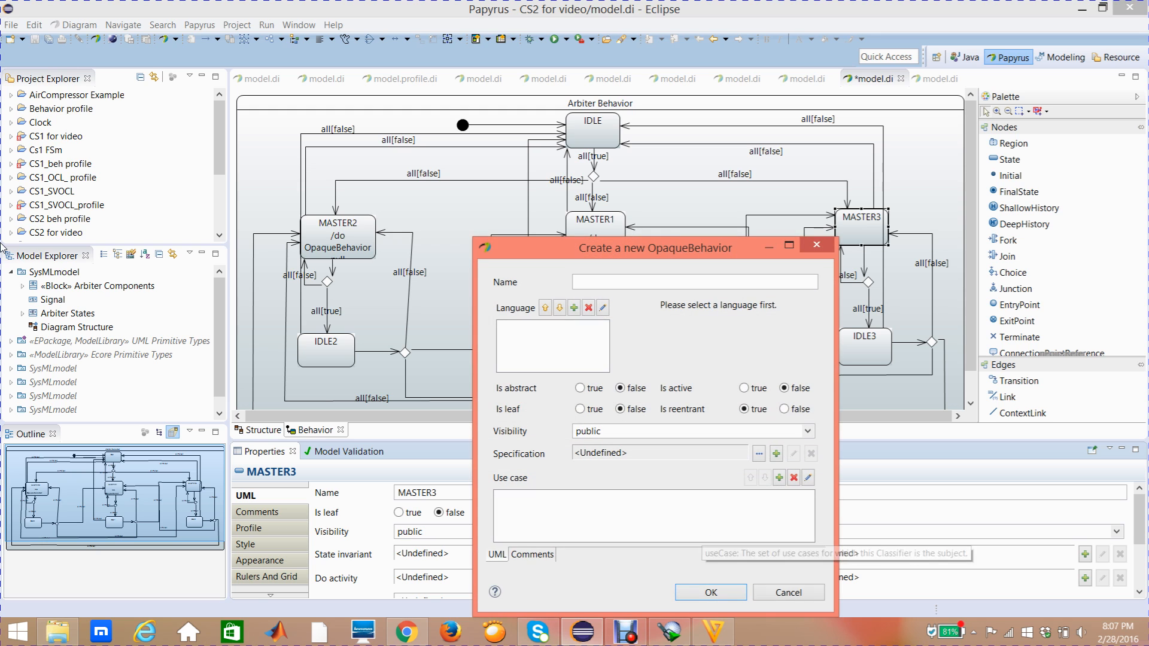
click(574, 309)
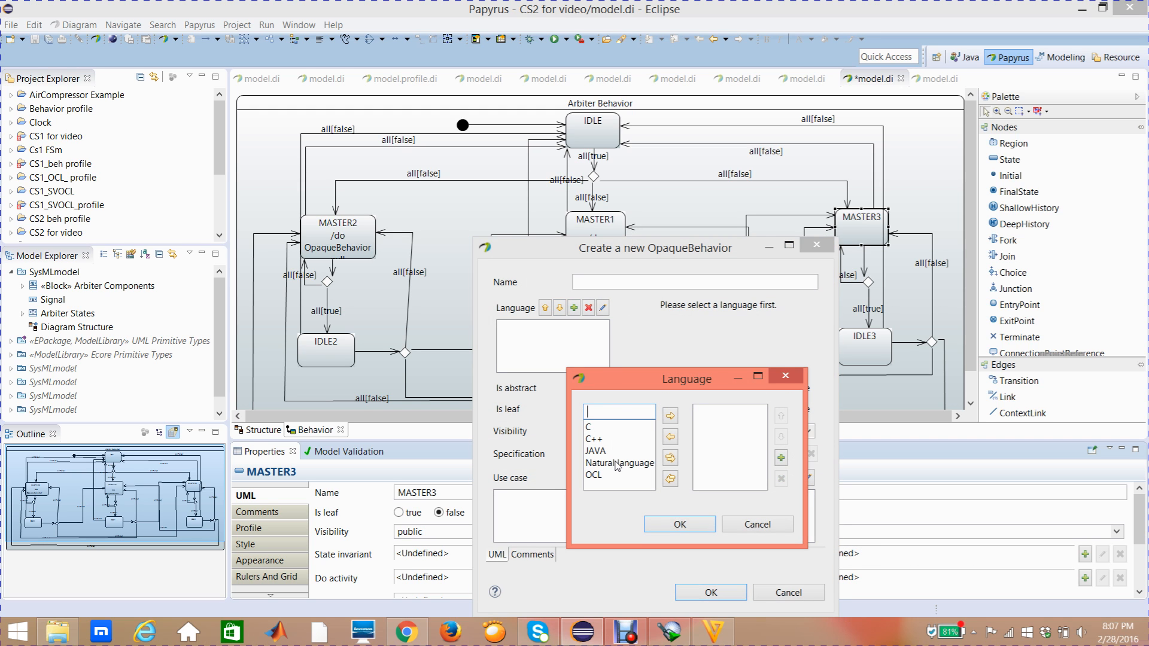
click(617, 467)
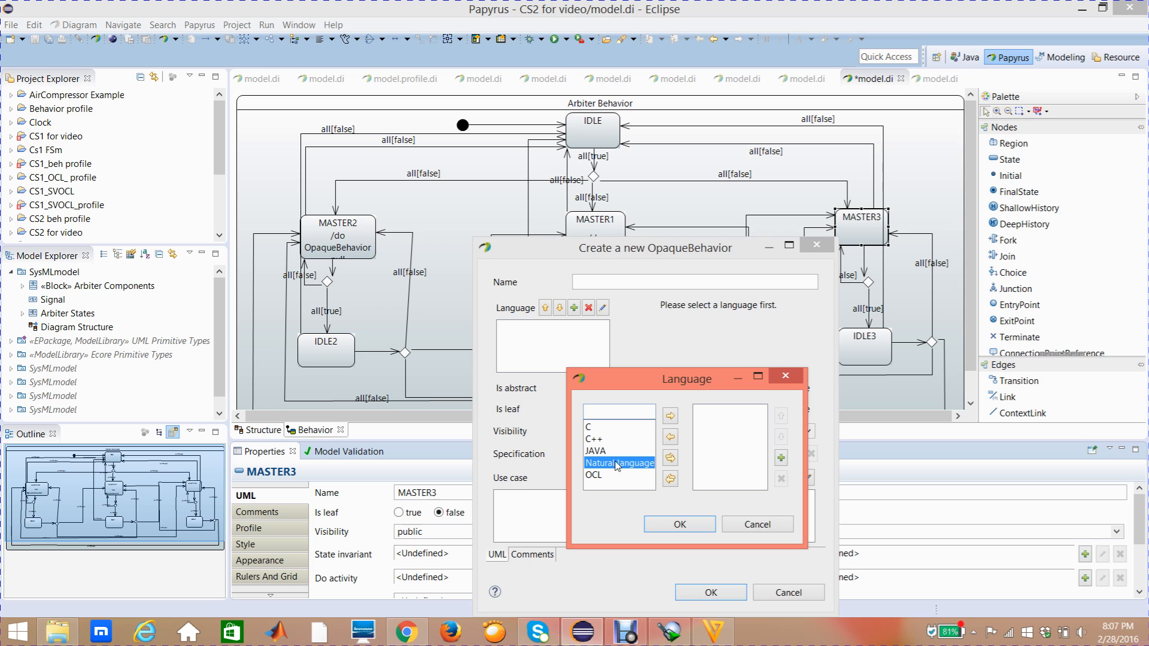
click(669, 417)
click(684, 525)
- Enter gnt3=true as the body of MASTER3's behavior, accept it, and make the MASTER3 state slightly taller
click(686, 325)
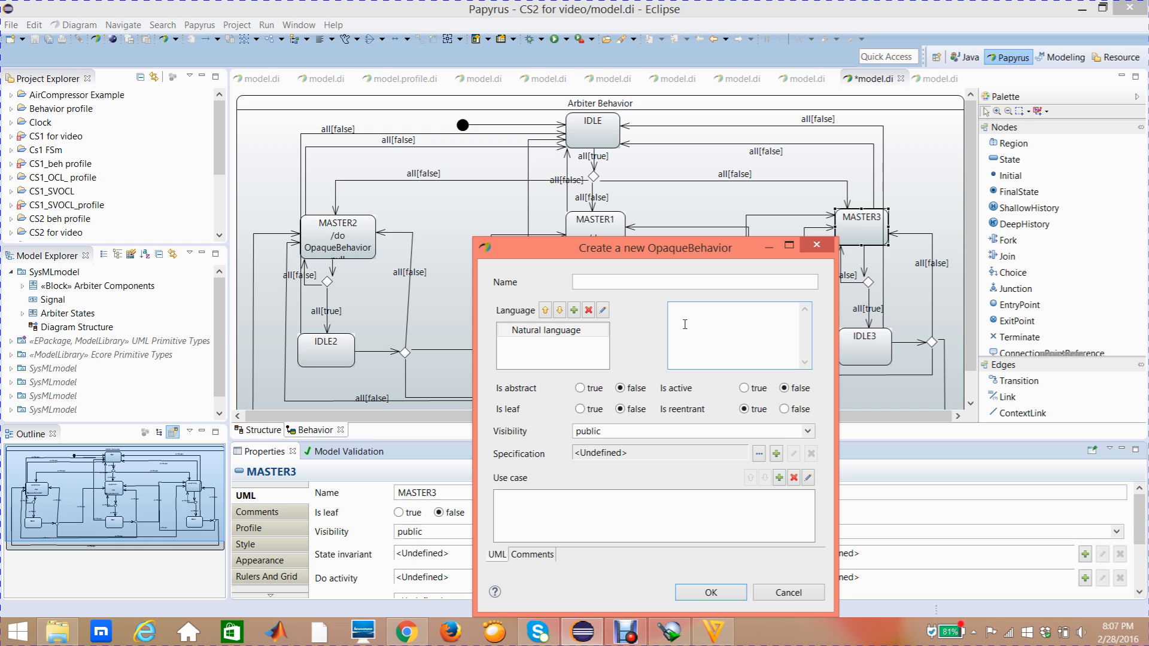
text(gnt3=true)
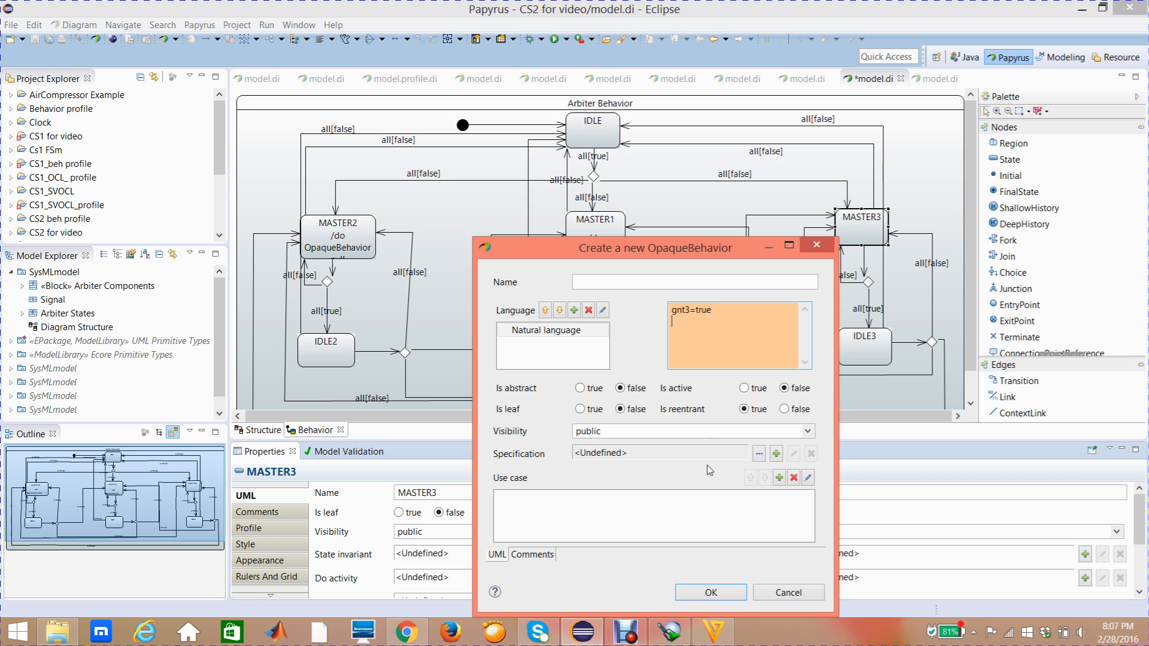
click(725, 592)
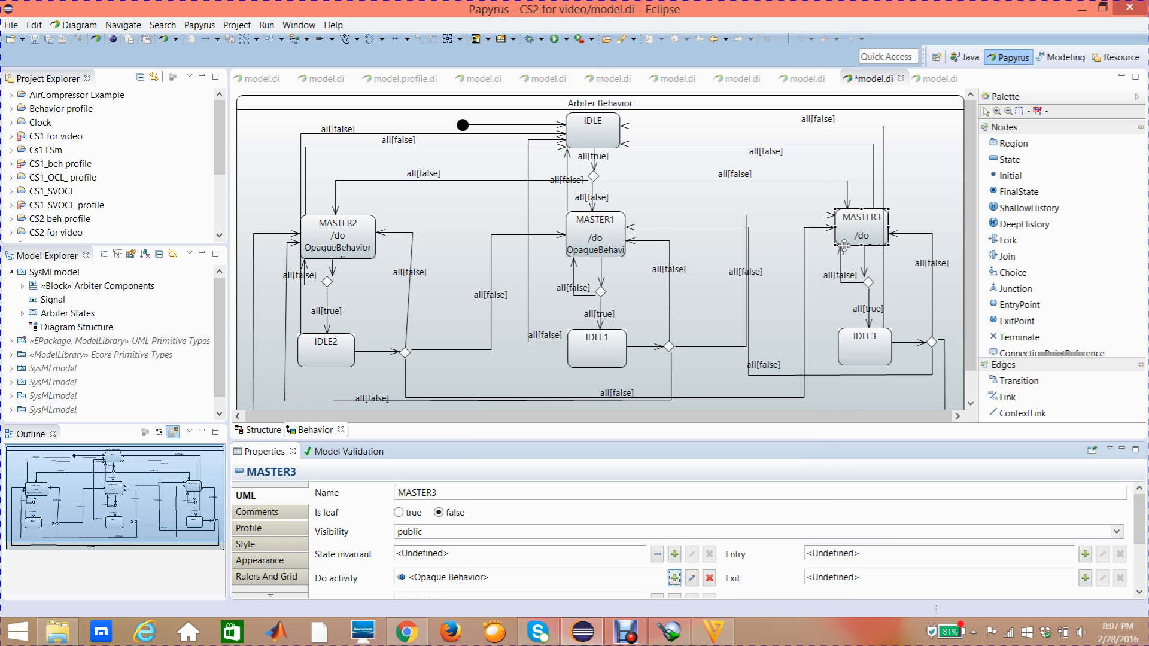
drag(862, 244, 862, 258)
click(772, 260)
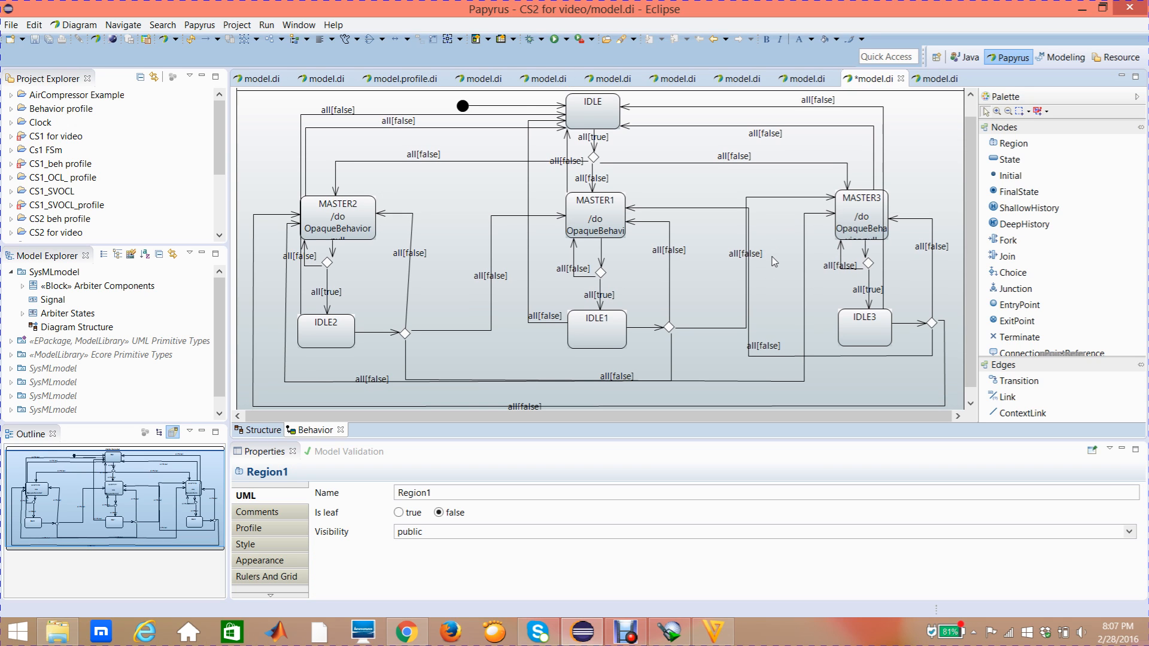
- Straighten the slanted transition line running from IDLE2's choice node to MASTER2 by moving its bend point
click(410, 215)
drag(412, 214, 408, 214)
click(453, 212)
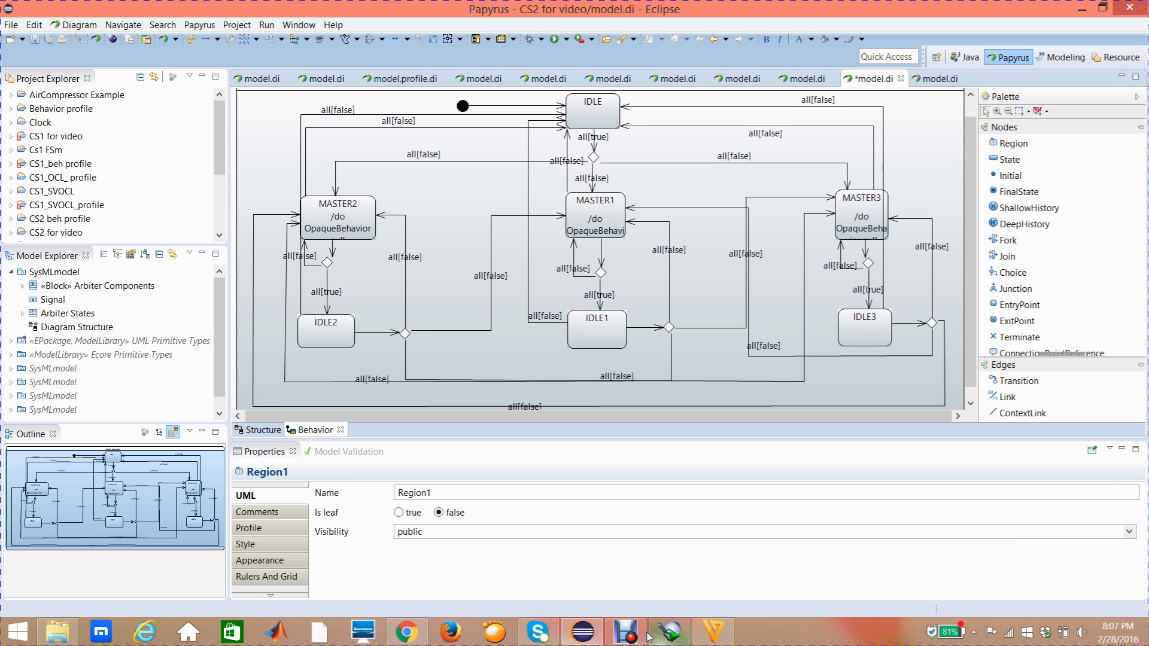
click(625, 631)
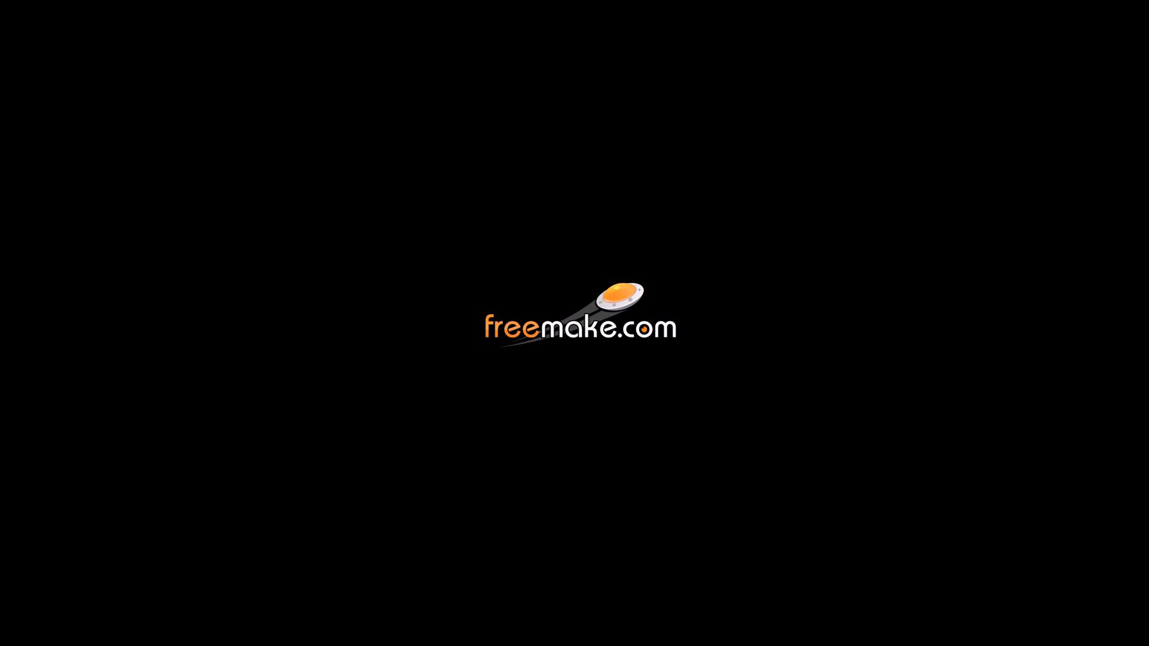